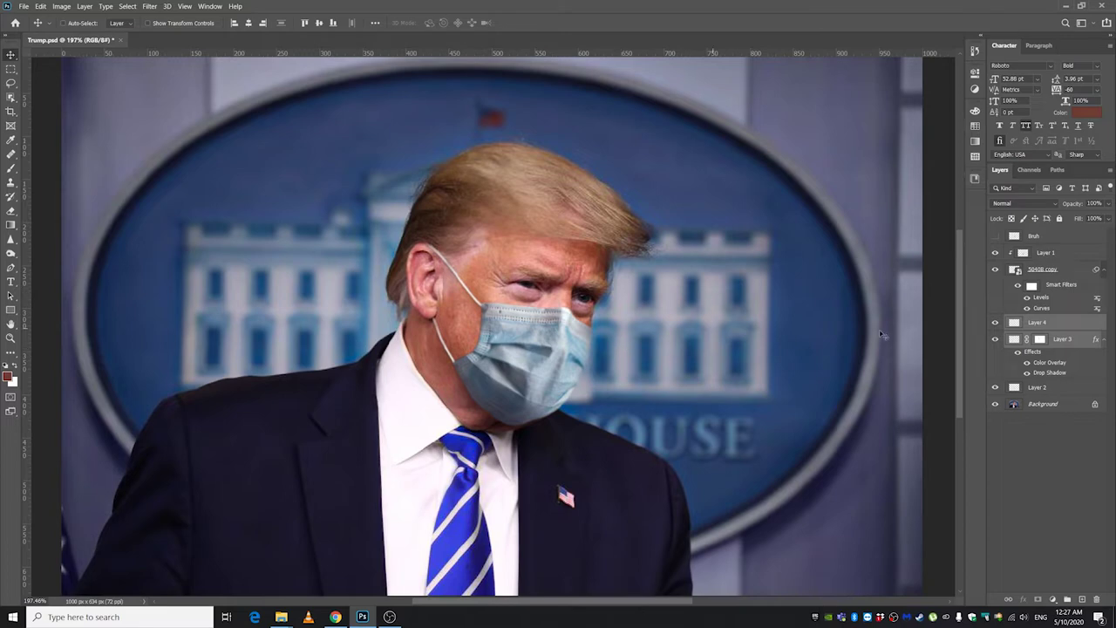
Compare the finished composite with and without the Bruh layer by toggling its visibility.
click(995, 236)
click(995, 237)
click(995, 236)
click(995, 236)
click(996, 237)
click(995, 236)
click(995, 237)
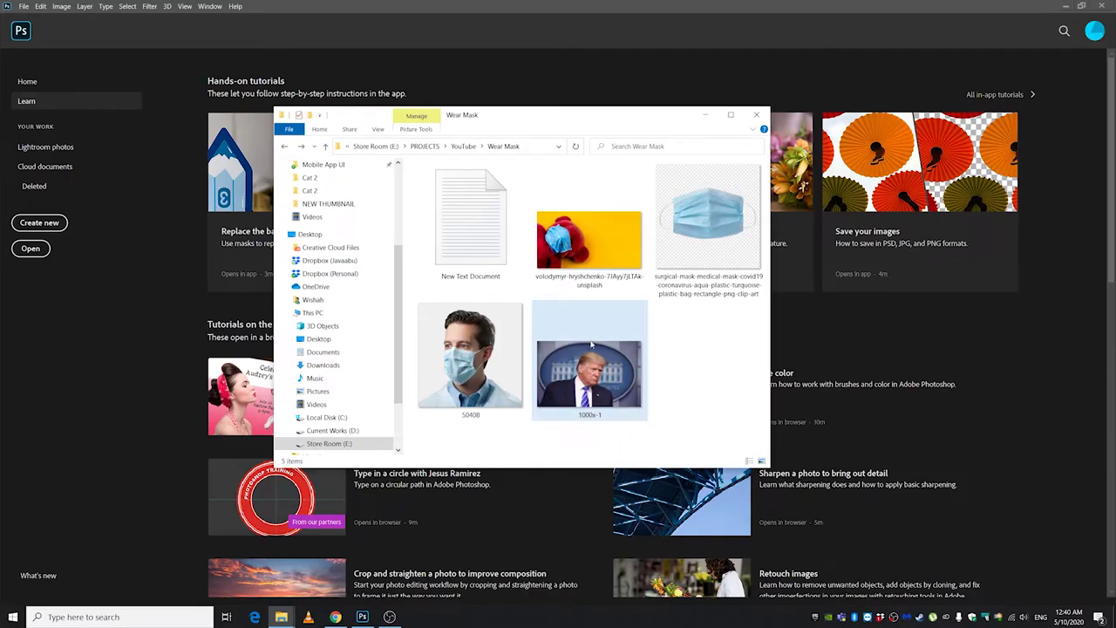
Open the 1000x-1 portrait from the Wear Mask folder as a new document.
drag(593, 373, 161, 365)
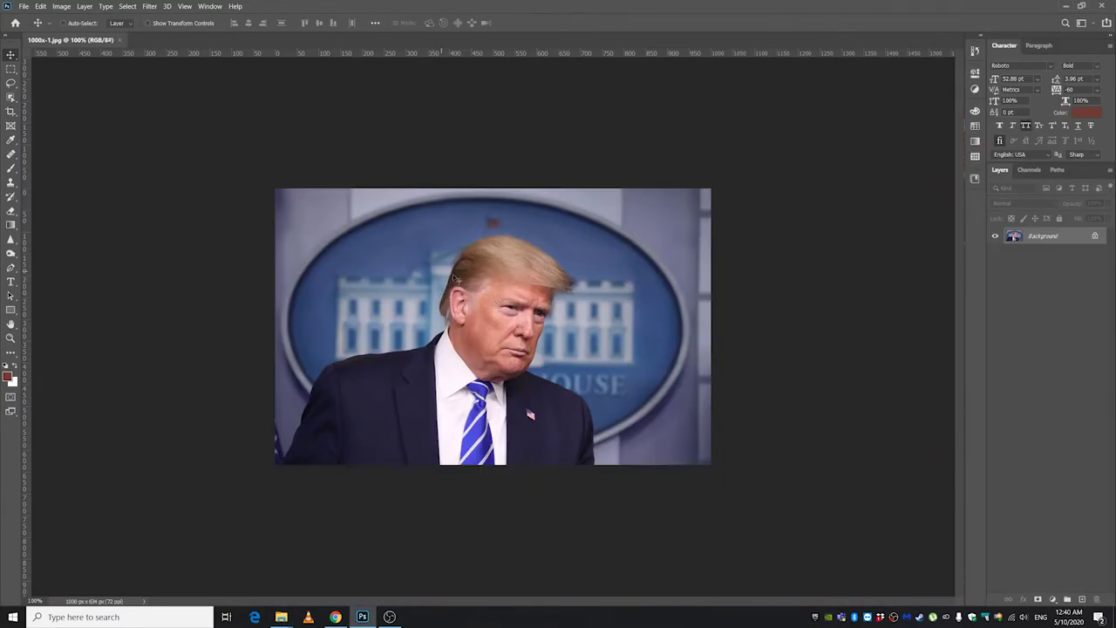
scroll(484, 313, up, 1)
scroll(484, 312, up, 1)
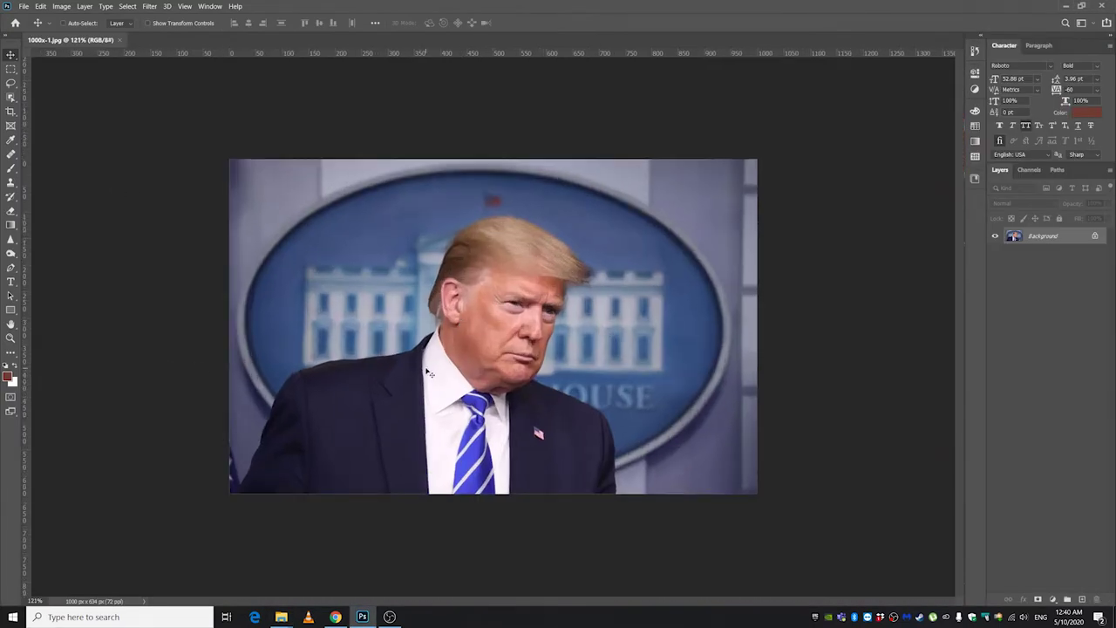
Place the 5040B photo of the masked man from the Wear Mask folder over the portrait at its default size.
mouse_move(280, 615)
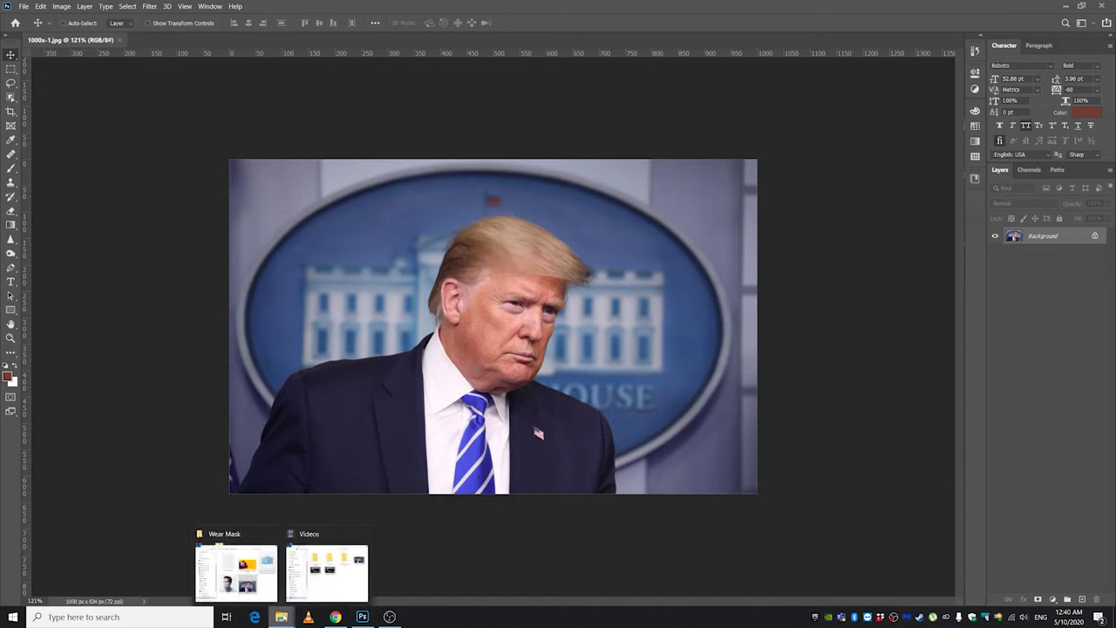
click(266, 580)
click(453, 417)
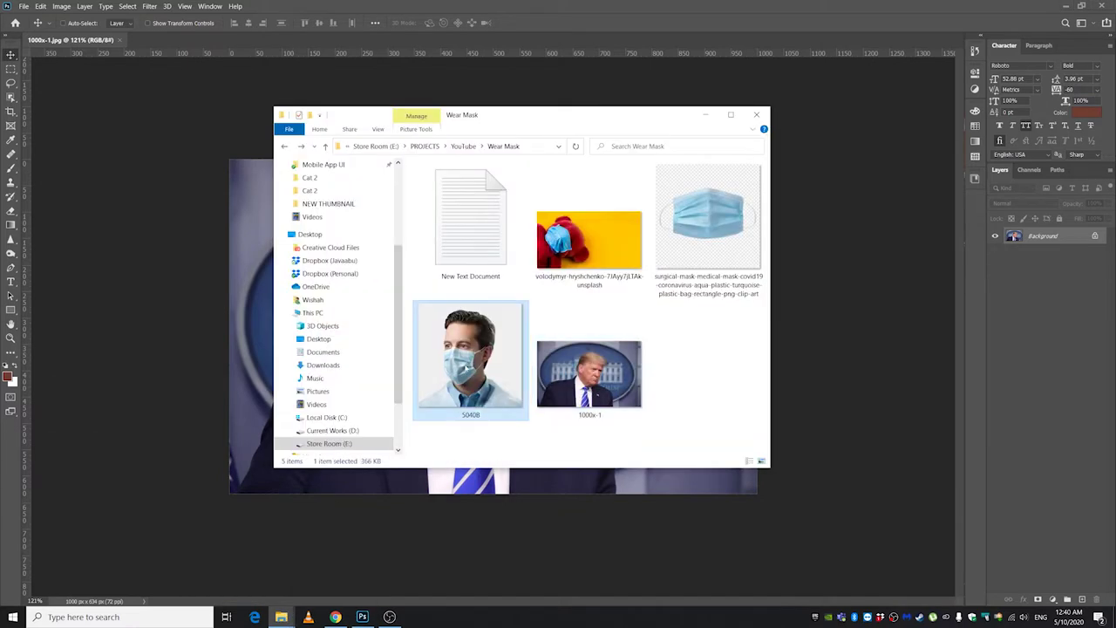
drag(468, 348, 237, 323)
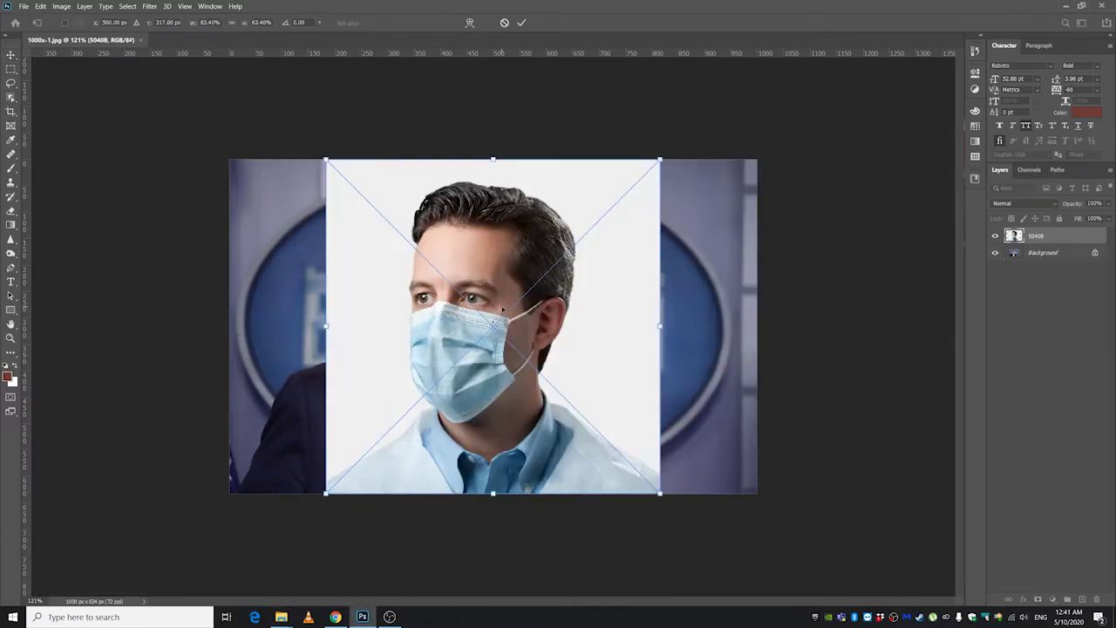
key(Return)
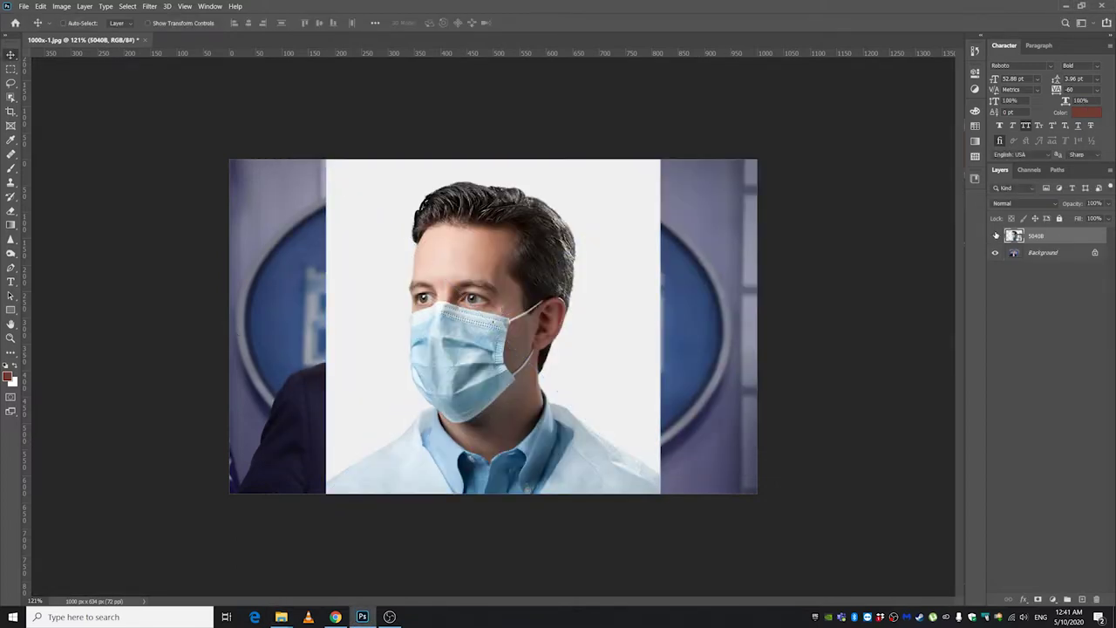
Compare the 5040B and Background layers by toggling their visibility.
click(996, 235)
click(995, 252)
click(995, 252)
click(995, 236)
Select the surgical mask without its ear straps on the 5040B layer, using the Object Selection Tool in Lasso mode.
scroll(535, 303, up, 1)
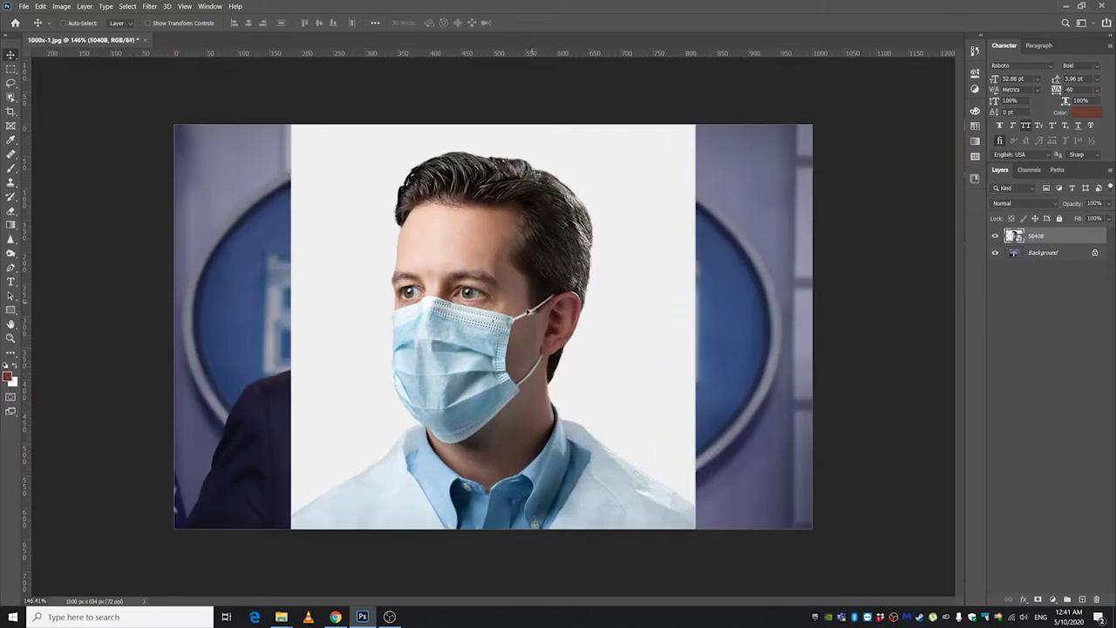
scroll(536, 303, up, 7)
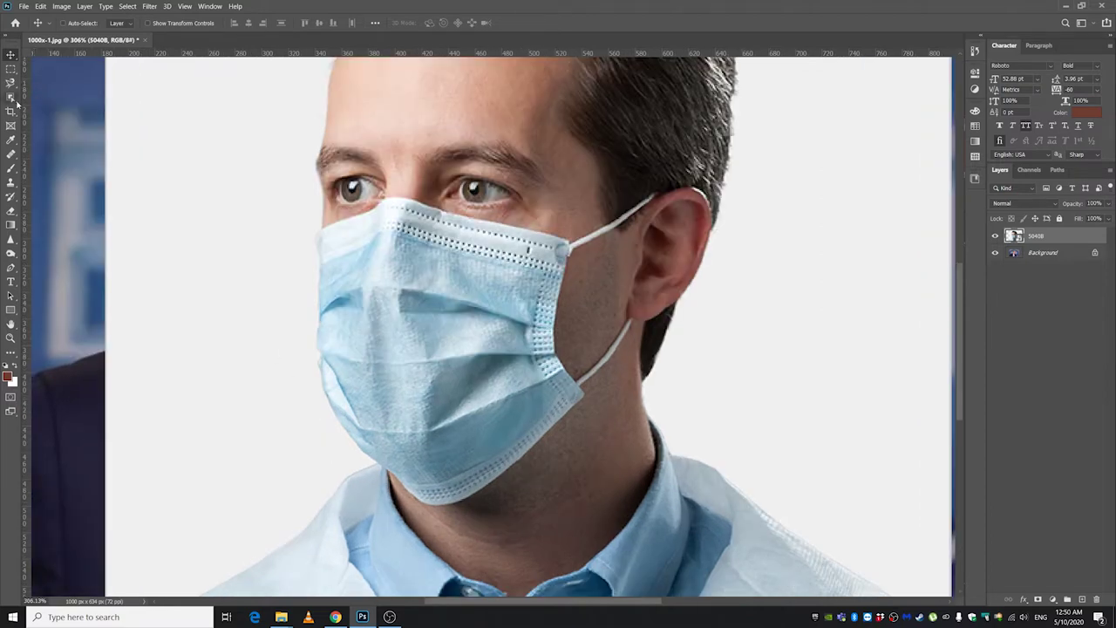
click(12, 98)
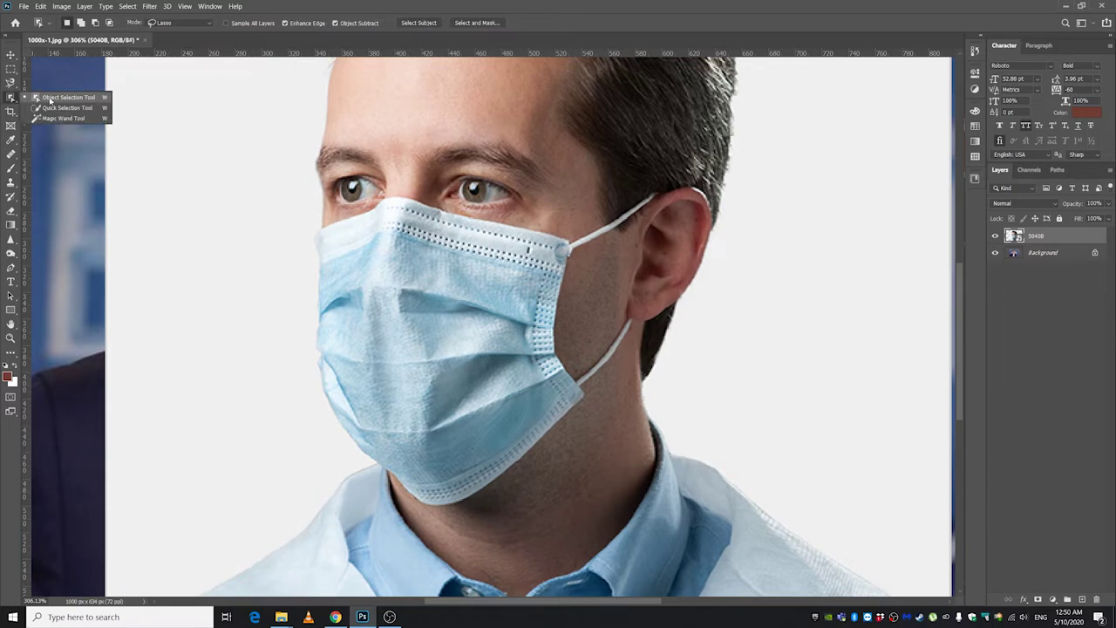
click(50, 98)
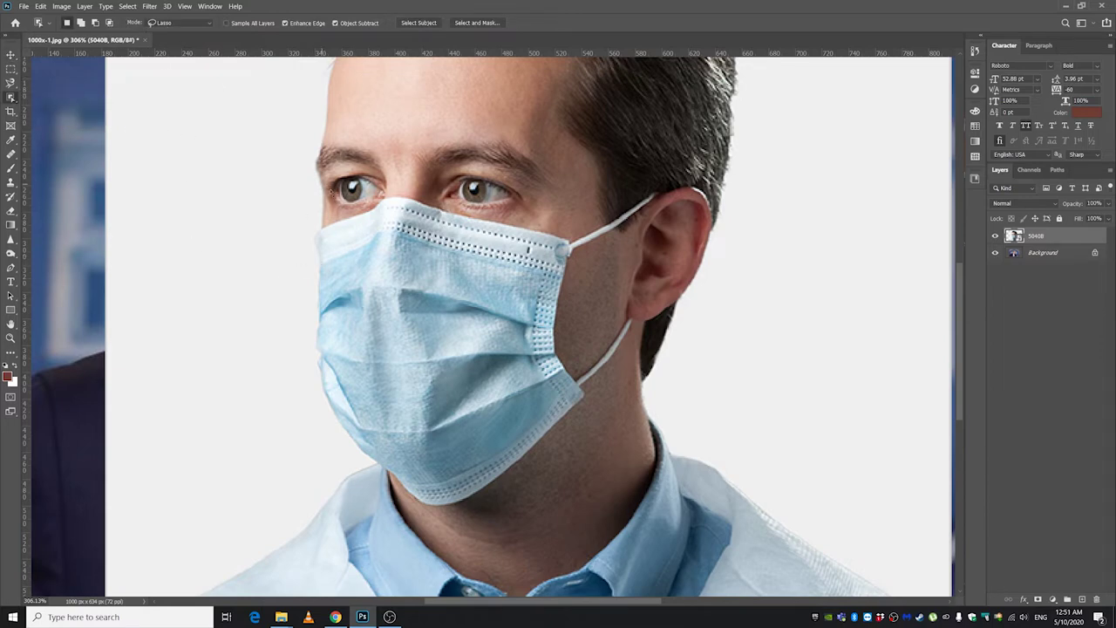
mouse_move(323, 221)
mouse_down()
mouse_move(310, 243)
mouse_move(311, 418)
mouse_move(416, 513)
mouse_move(455, 518)
mouse_move(482, 505)
mouse_move(547, 461)
mouse_move(593, 408)
mouse_move(578, 360)
mouse_move(583, 237)
mouse_move(379, 189)
mouse_up()
scroll(364, 329, up, 3)
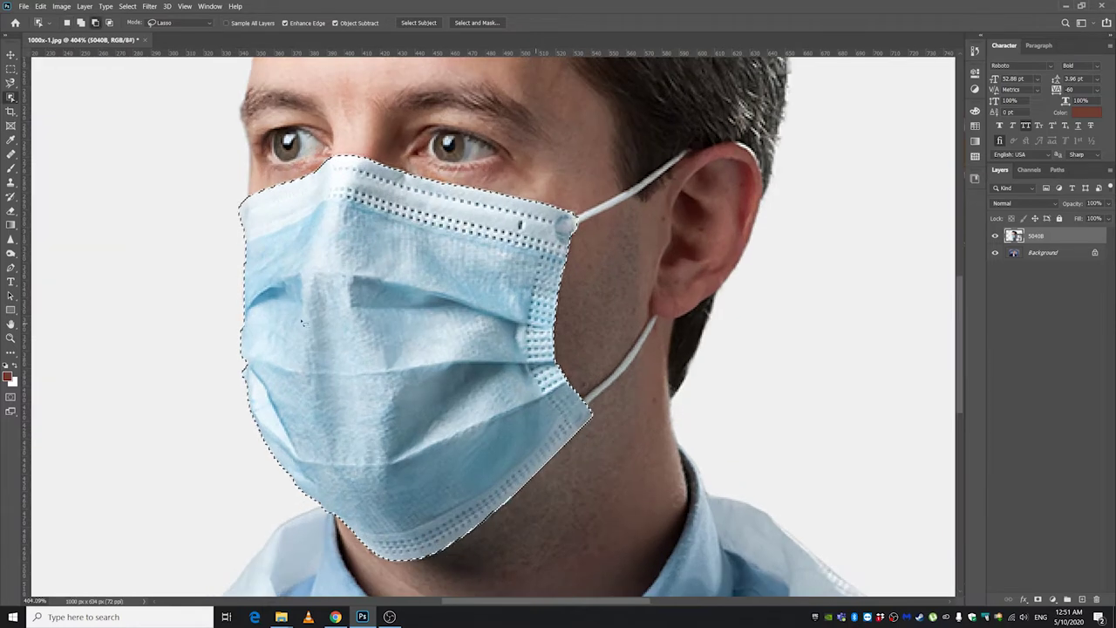
click(12, 98)
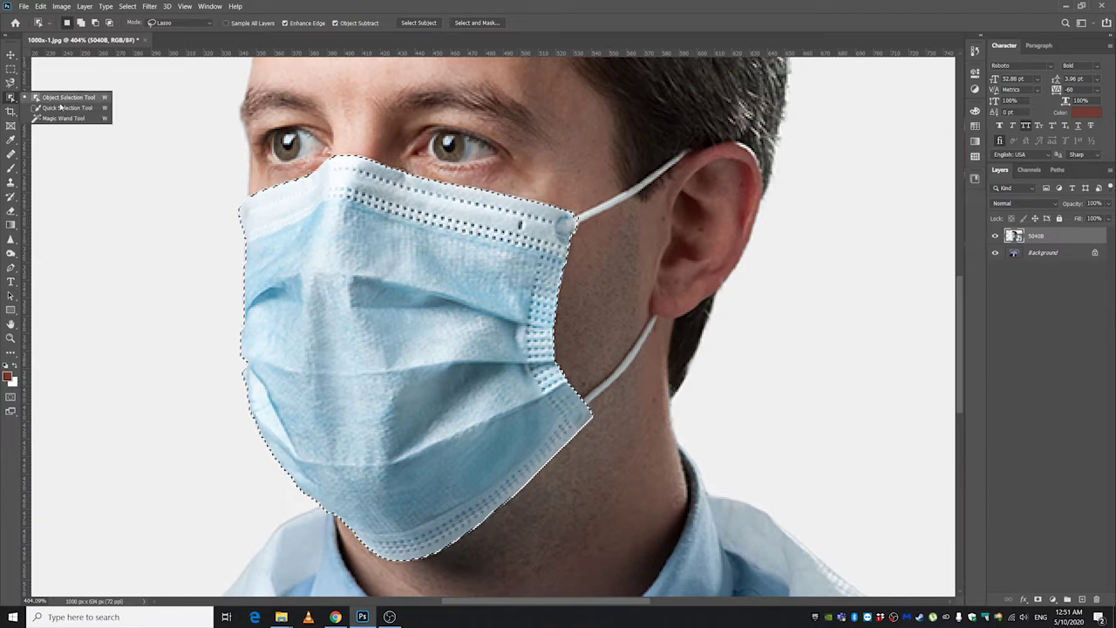
click(12, 85)
right_click(11, 83)
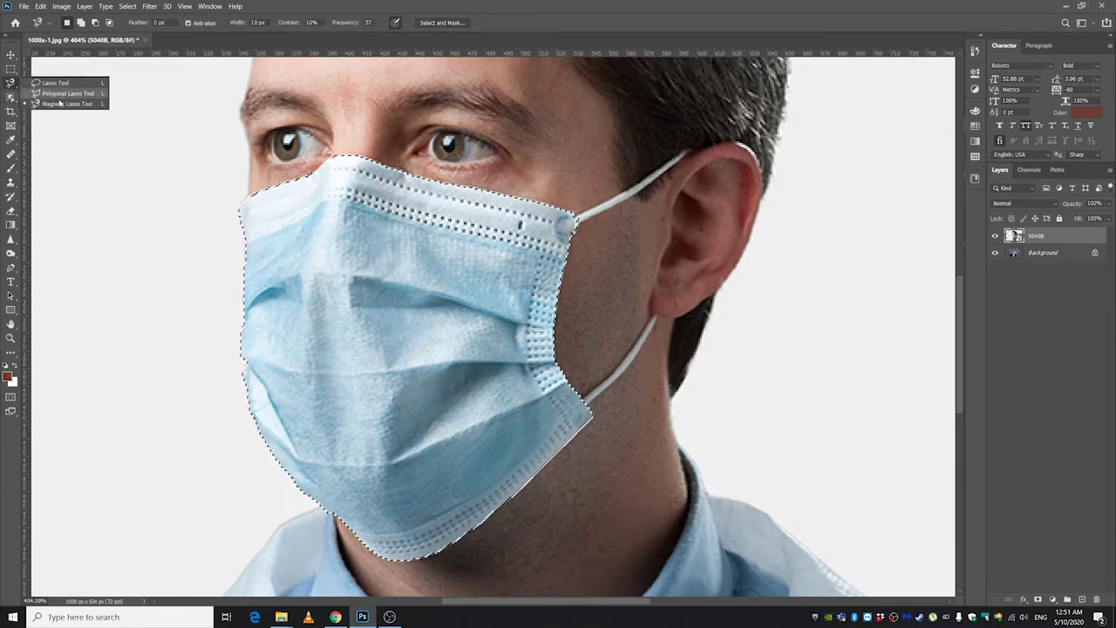
click(11, 98)
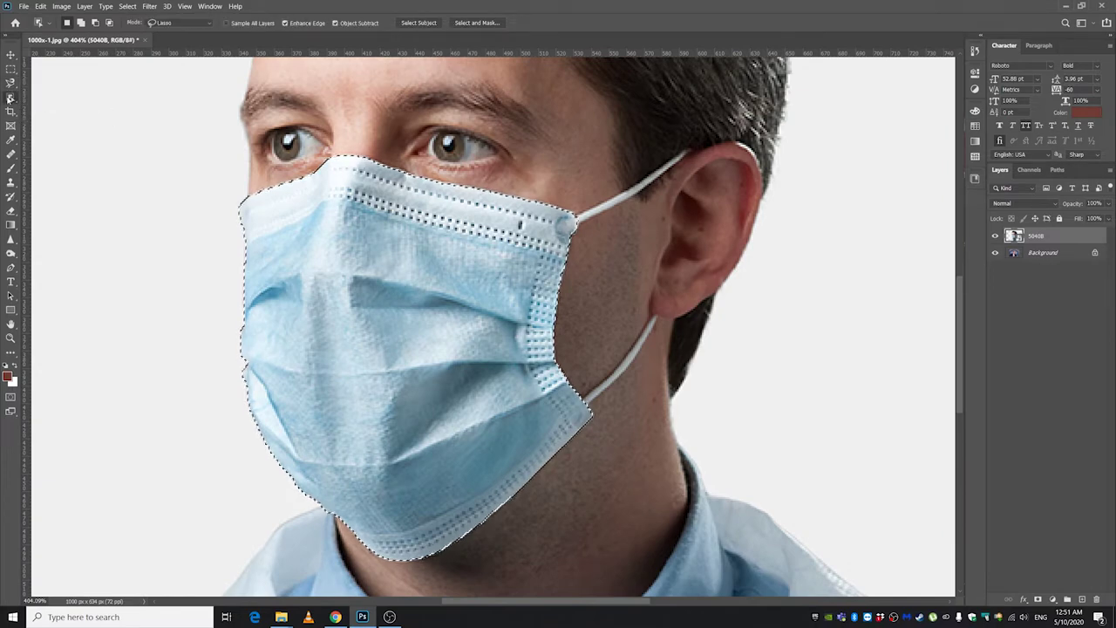
scroll(388, 305, down, 1)
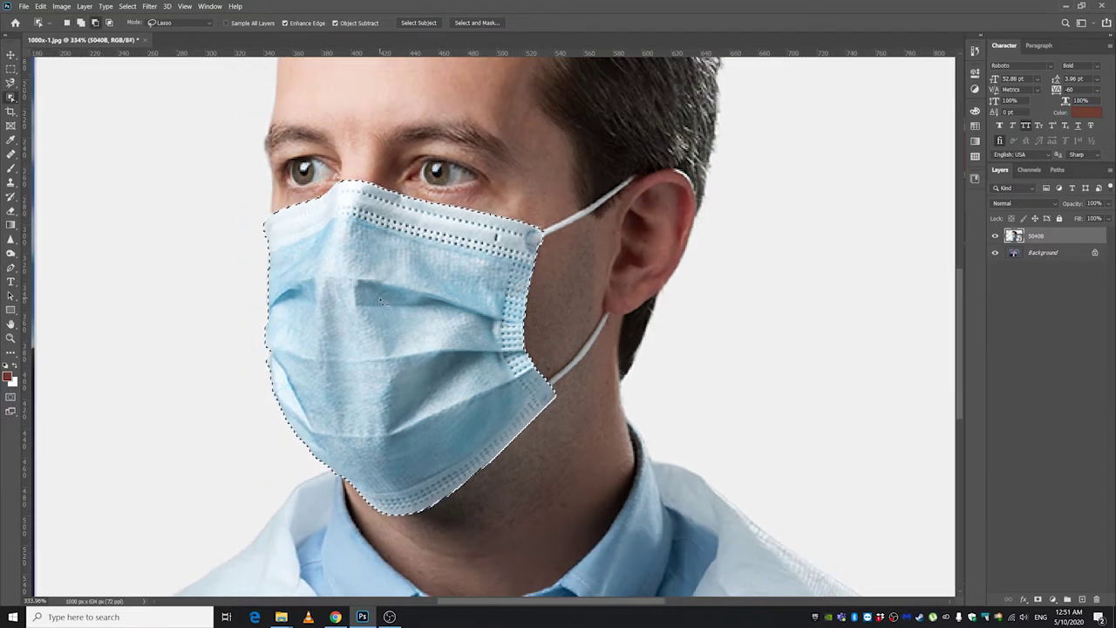
scroll(343, 272, up, 2)
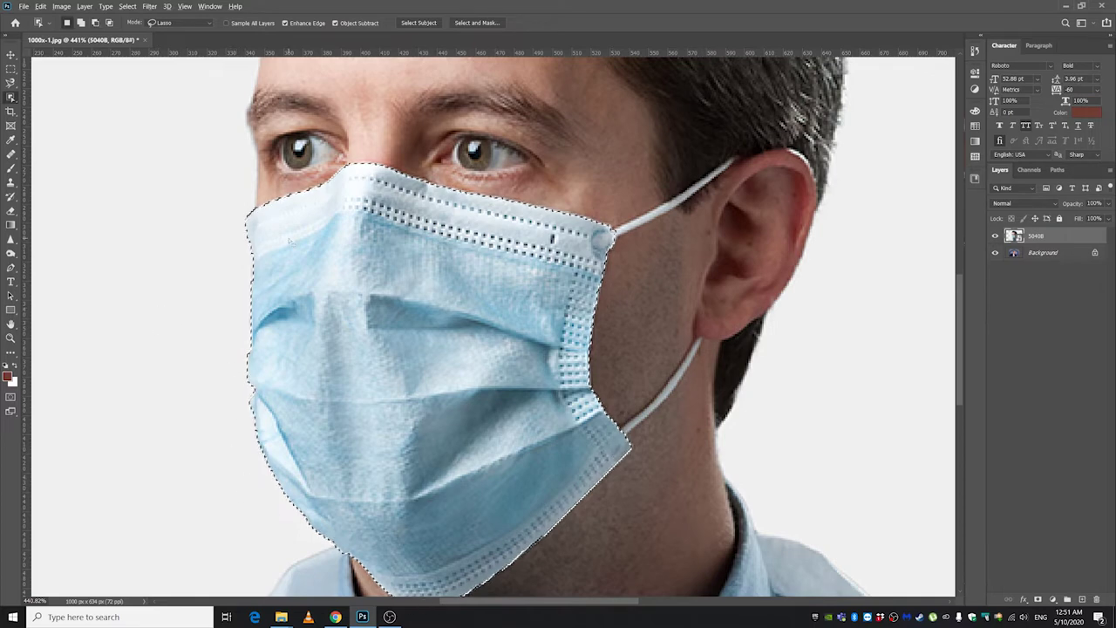
scroll(523, 301, down, 2)
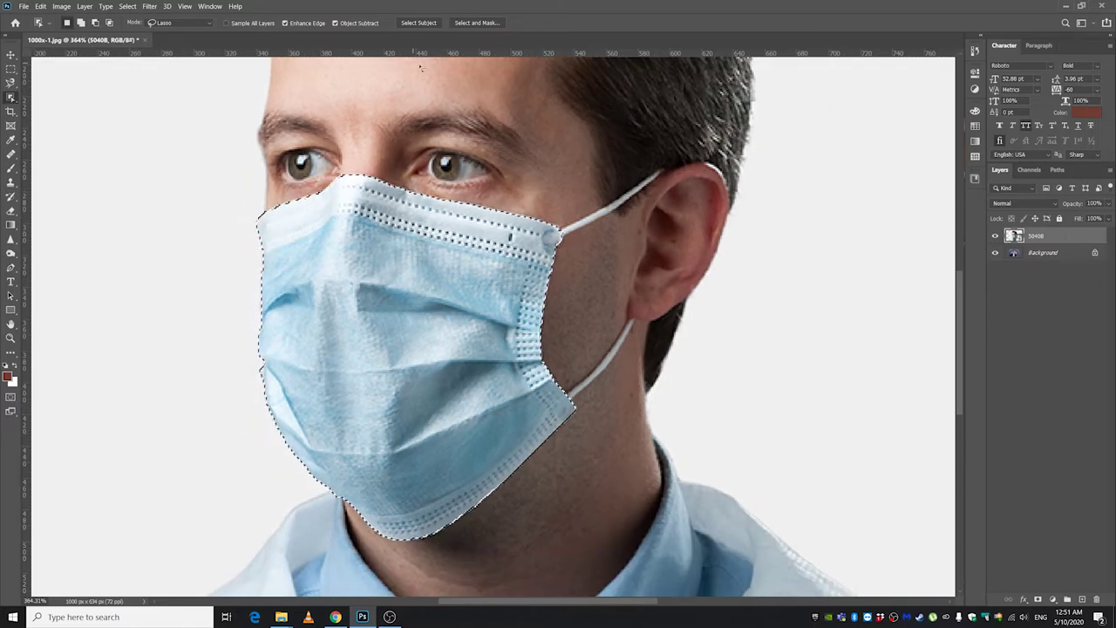
Review the surgical mask's cutout edges in Select and Mask and accept the result with output to Selection.
click(473, 24)
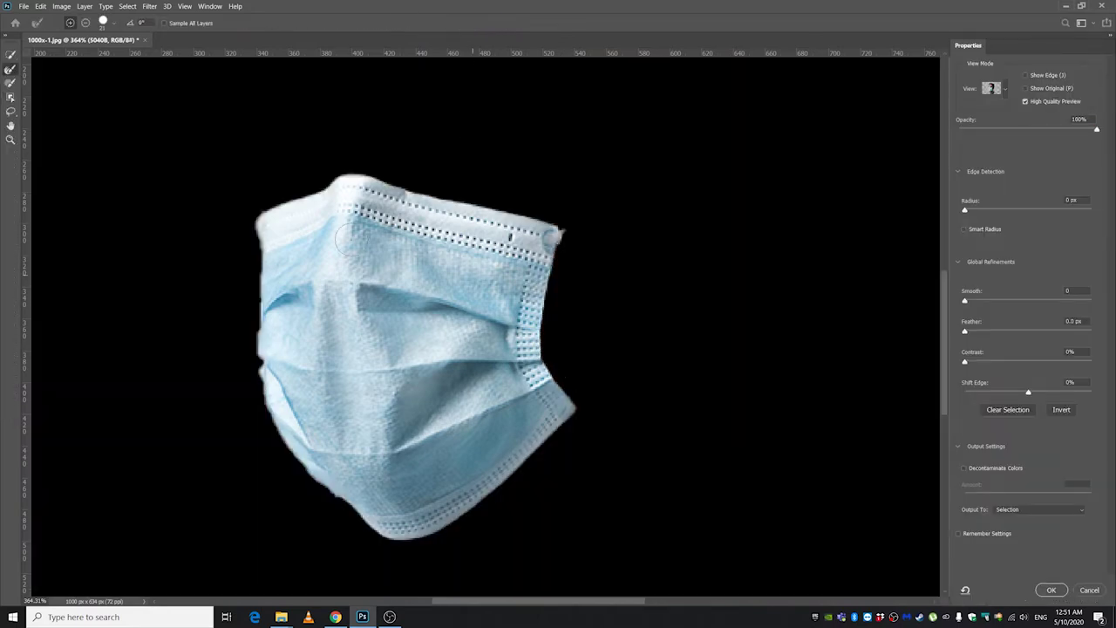
scroll(279, 201, up, 3)
scroll(333, 267, down, 2)
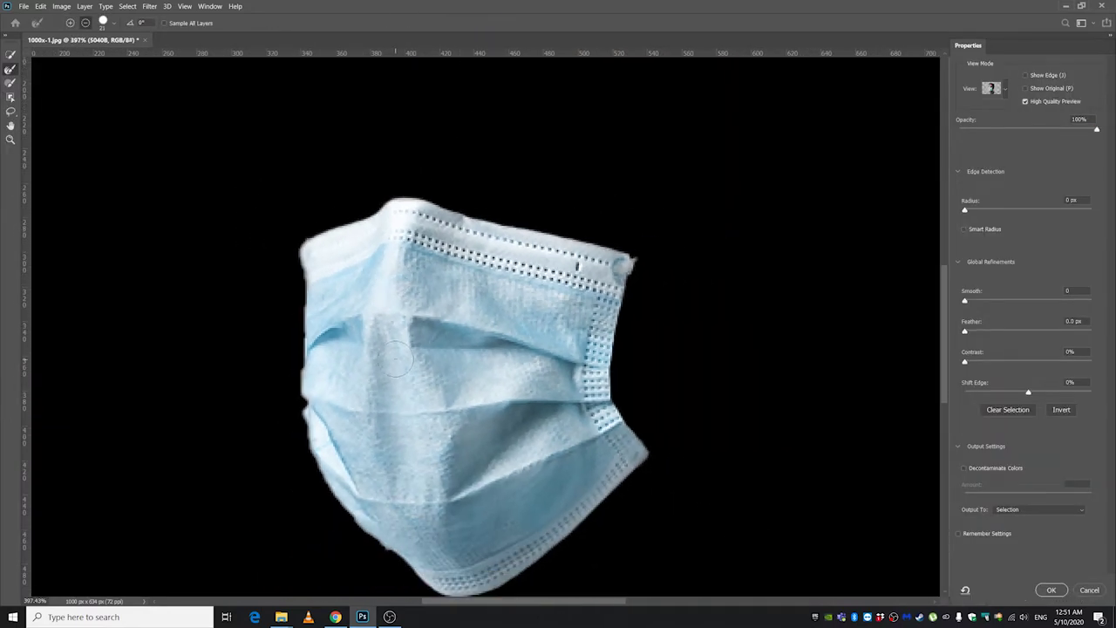
scroll(378, 292, down, 3)
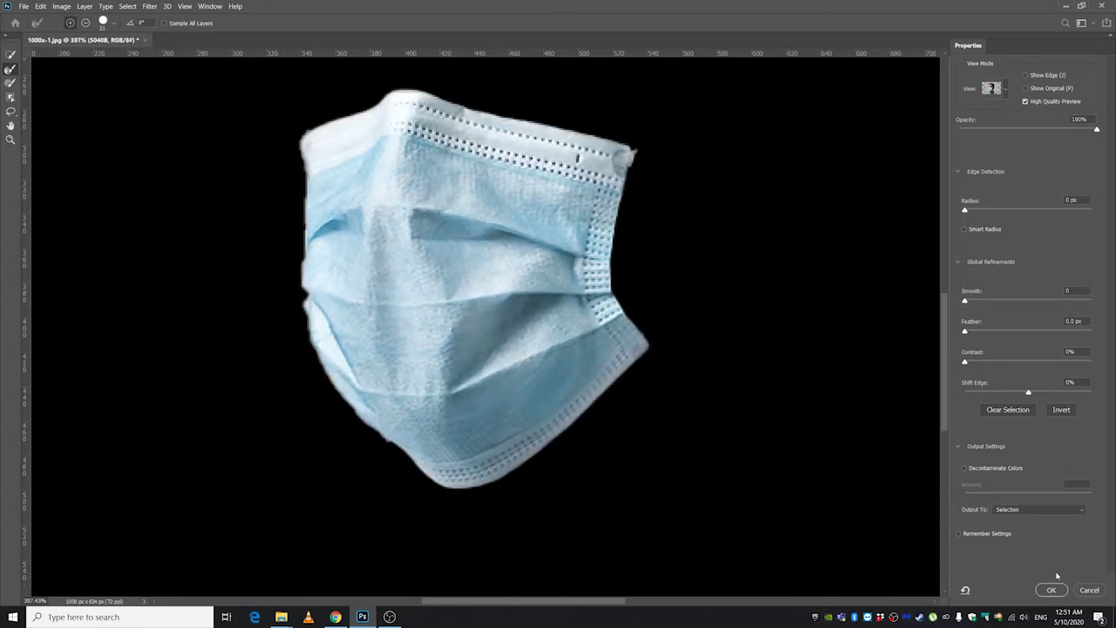
click(1052, 589)
Add a layer mask to the 5040B layer from the selection so only the surgical mask shows.
key(ctrl+plus)
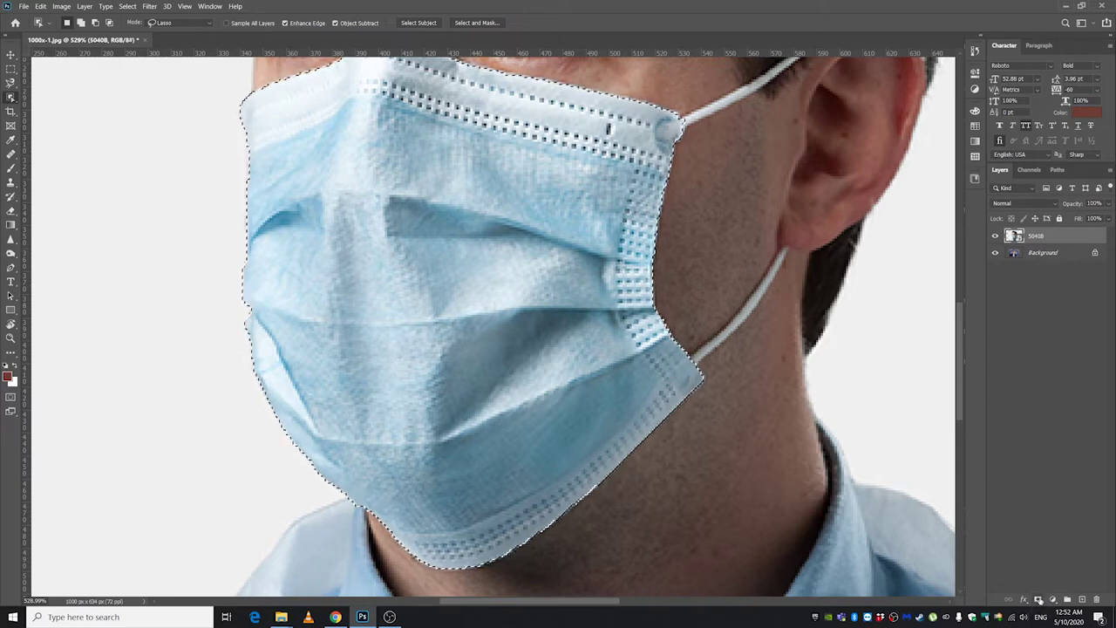
click(1038, 599)
scroll(73, 80, down, 4)
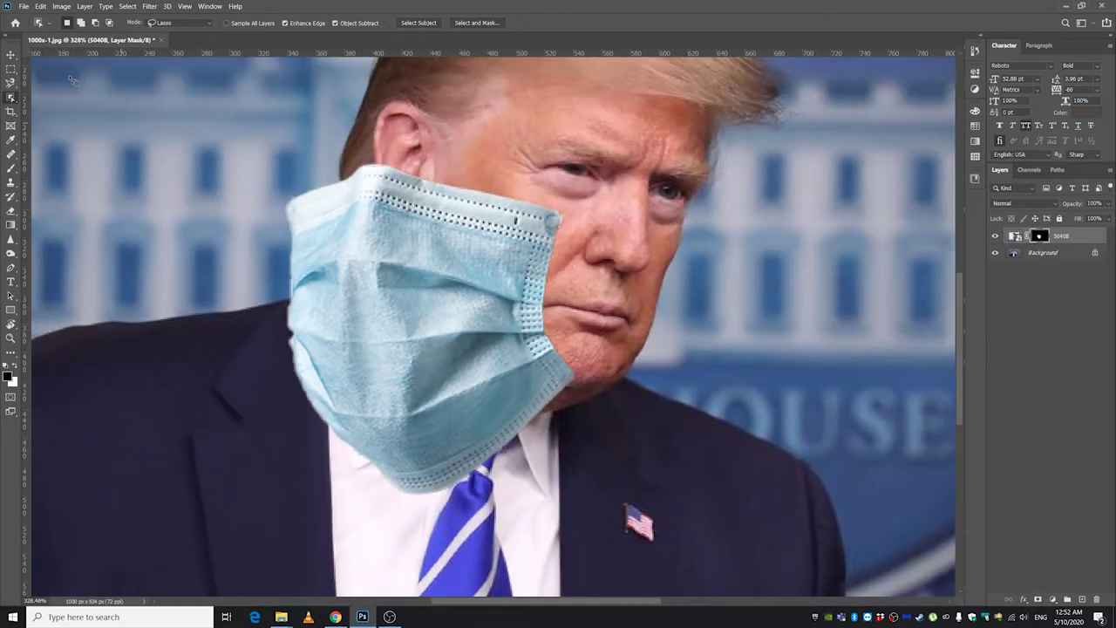
Set up a soft Brush with 13 px diameter, 0% hardness and 100% opacity for refining the layer mask.
click(11, 56)
scroll(384, 198, up, 5)
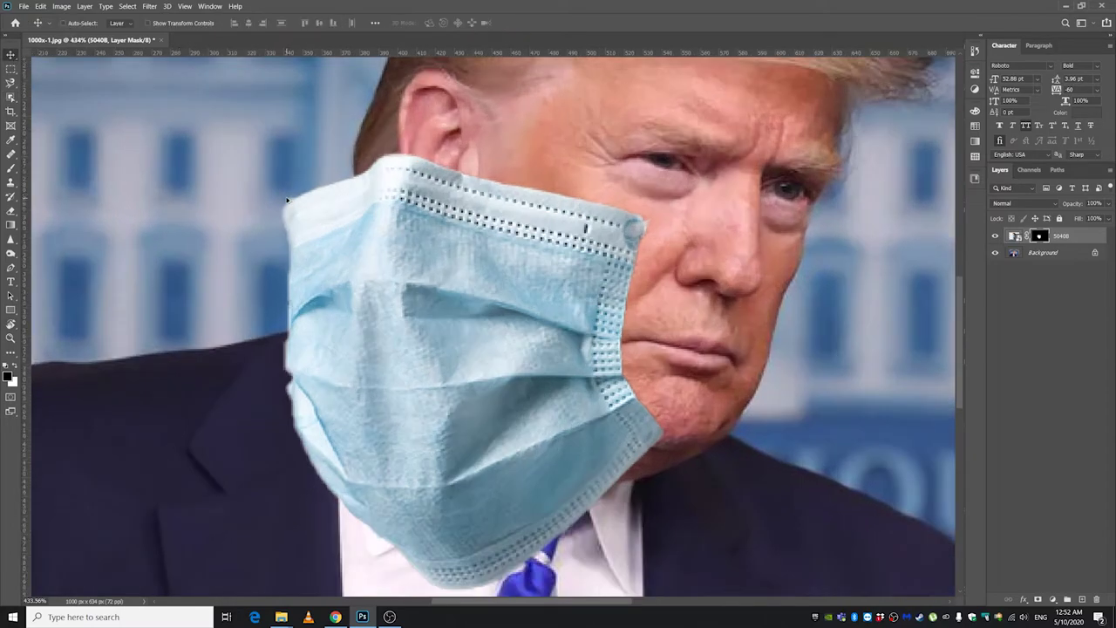
scroll(366, 197, down, 5)
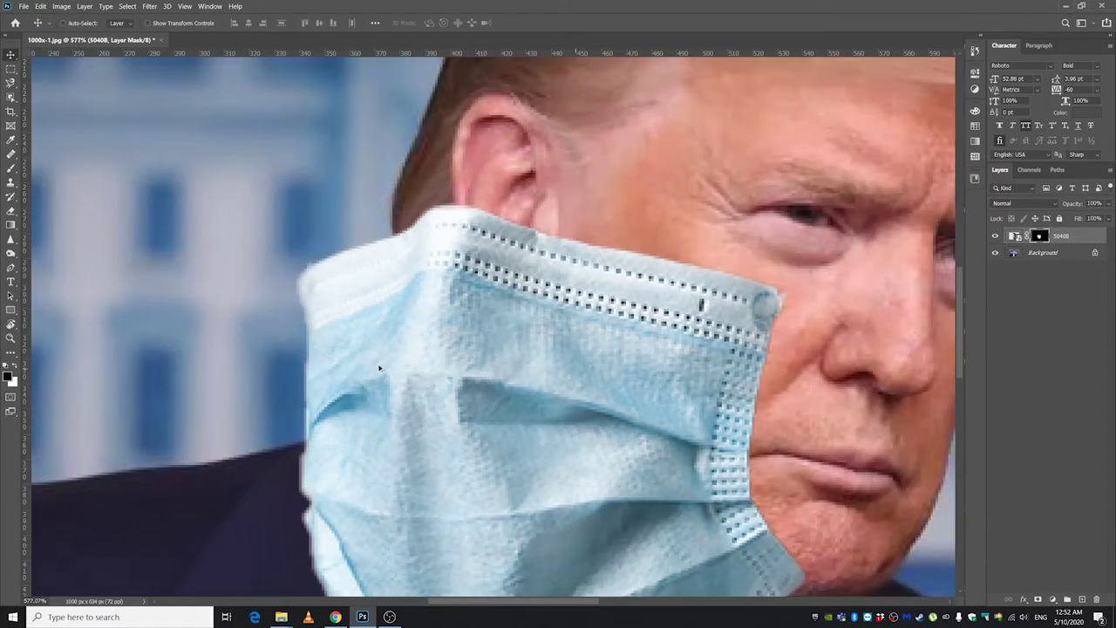
scroll(375, 367, up, 4)
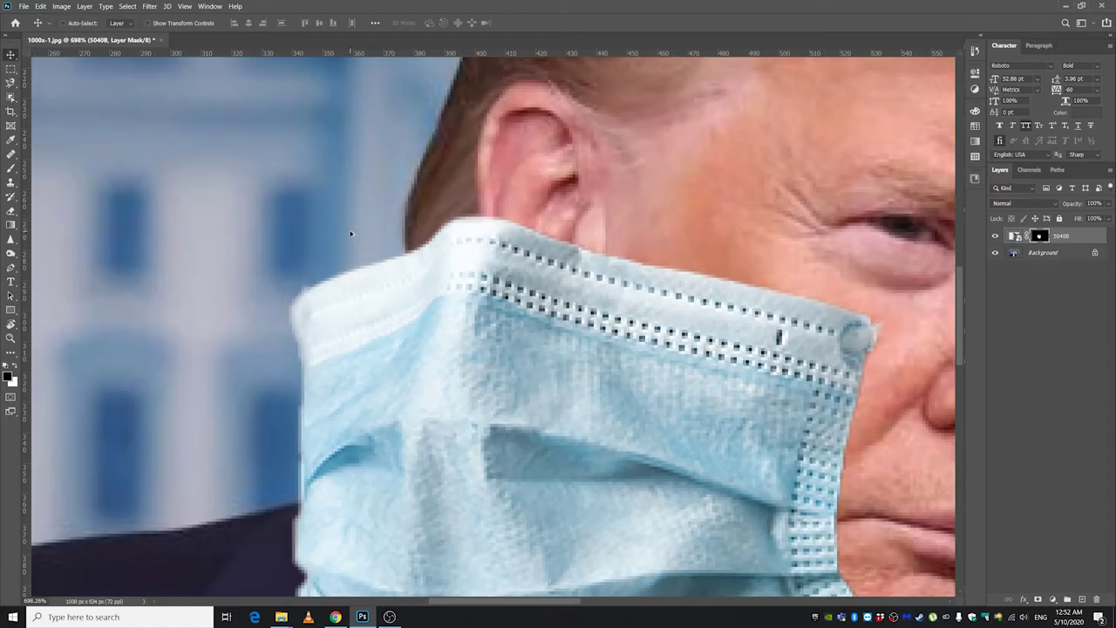
click(11, 168)
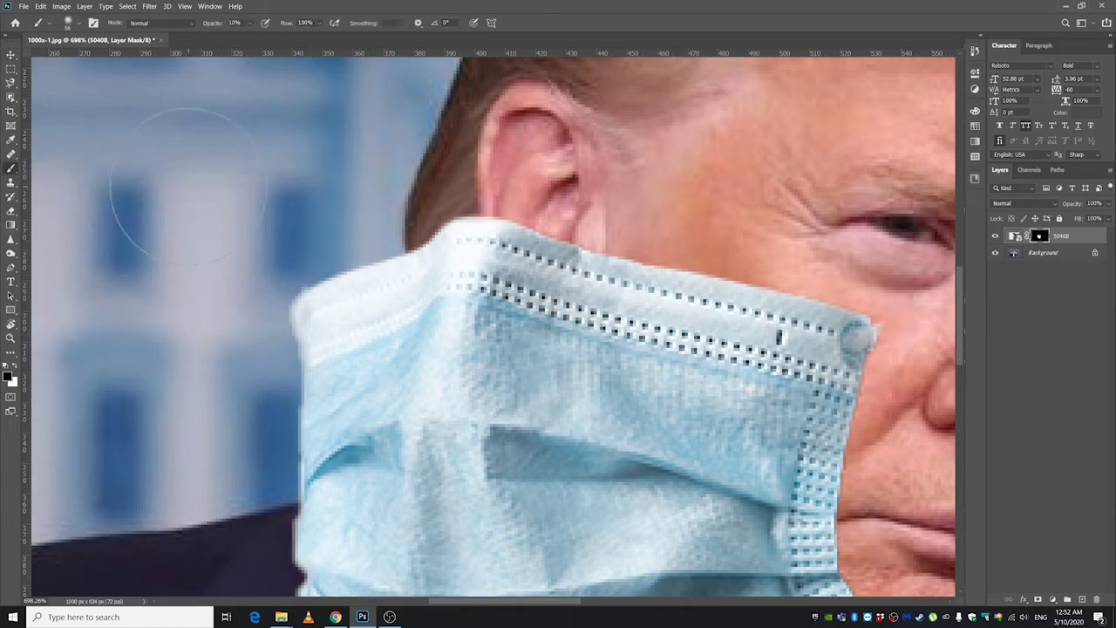
mouse_move(335, 238)
mouse_down()
mouse_move(217, 242)
mouse_move(232, 241)
mouse_up()
click(250, 24)
drag(251, 35, 317, 39)
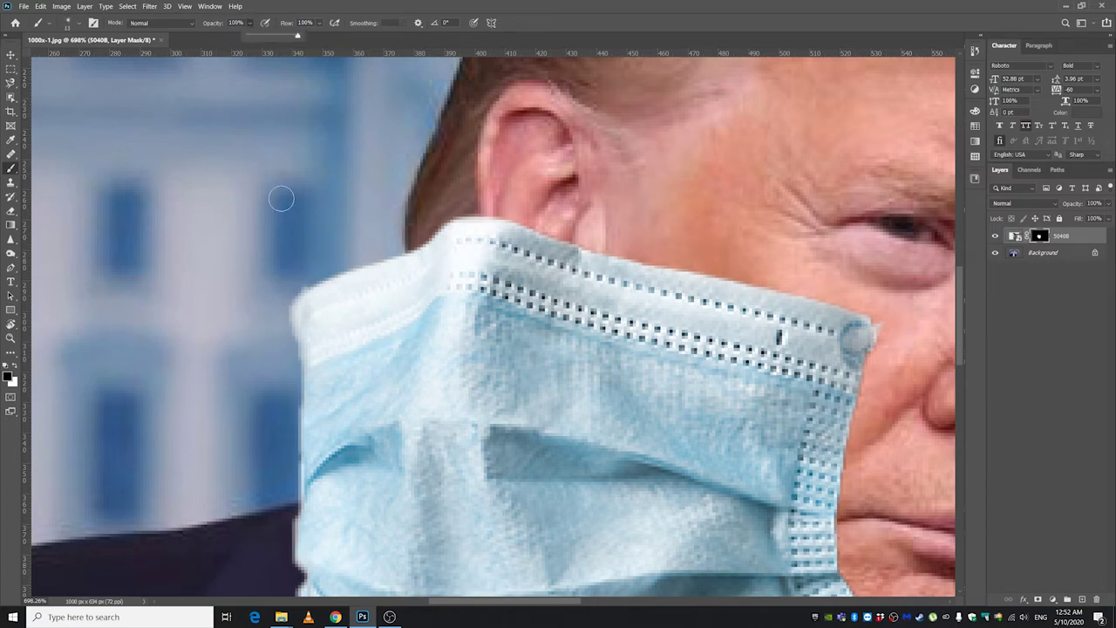
drag(306, 194, 317, 197)
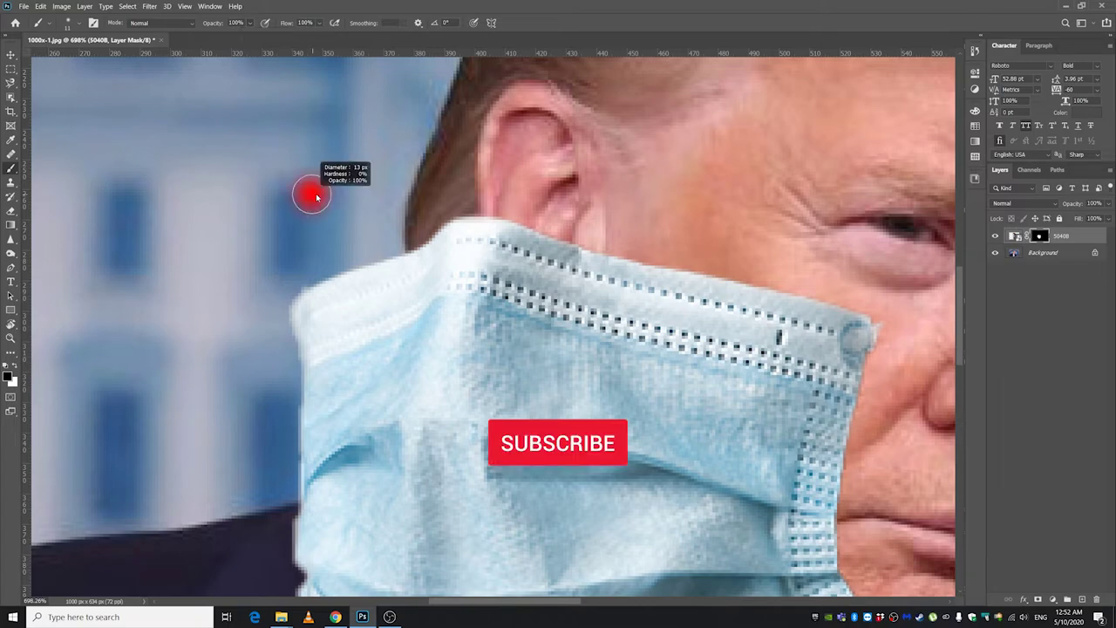
Paint black on the 5040B layer mask along the surgical mask's left edge to clean up the cutout.
mouse_move(309, 238)
mouse_down()
mouse_move(307, 352)
mouse_move(309, 332)
mouse_up()
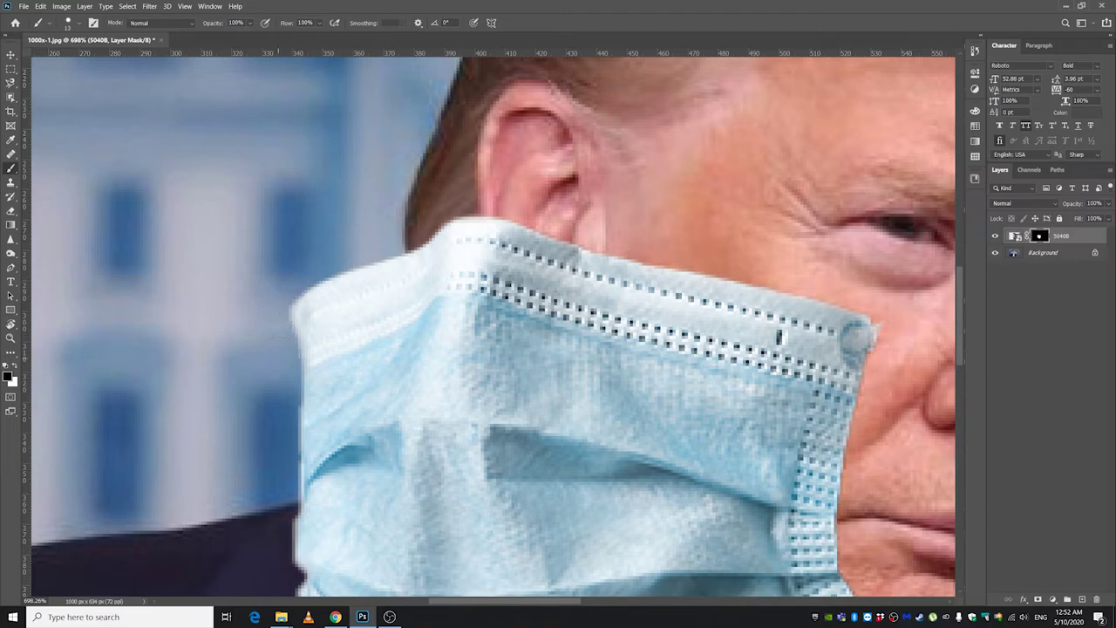
drag(300, 412, 340, 258)
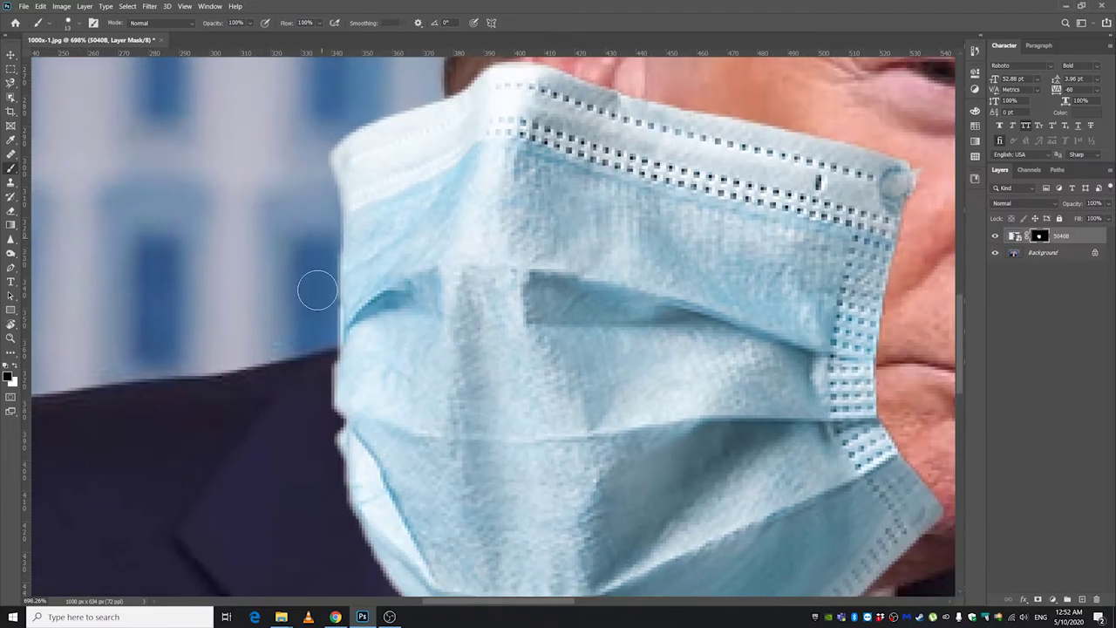
drag(311, 405, 366, 274)
scroll(369, 329, down, 2)
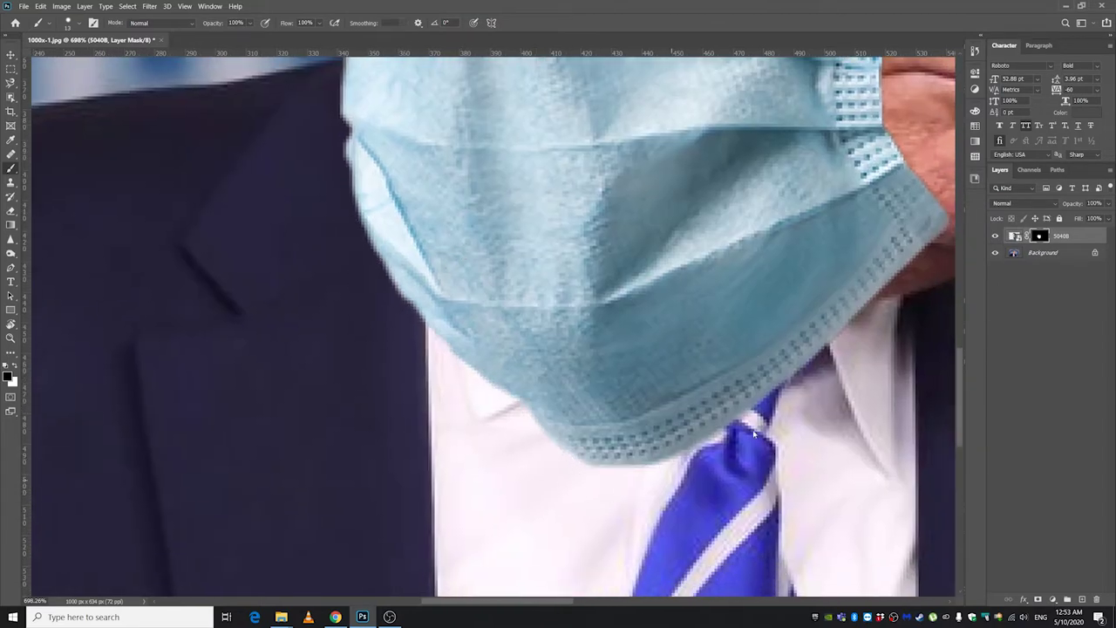
Paint away the leftover fringe and strap remnant along the surgical mask's right edge with a smaller black brush.
drag(903, 301, 559, 363)
scroll(615, 301, up, 3)
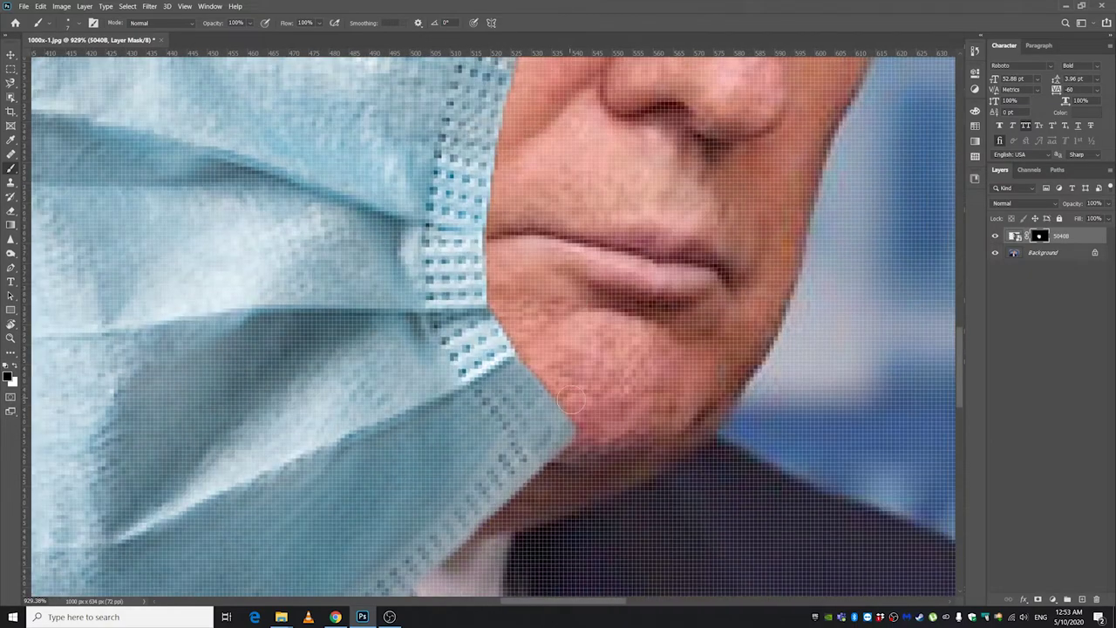
mouse_move(499, 244)
mouse_down()
mouse_move(513, 122)
mouse_move(571, 367)
mouse_up()
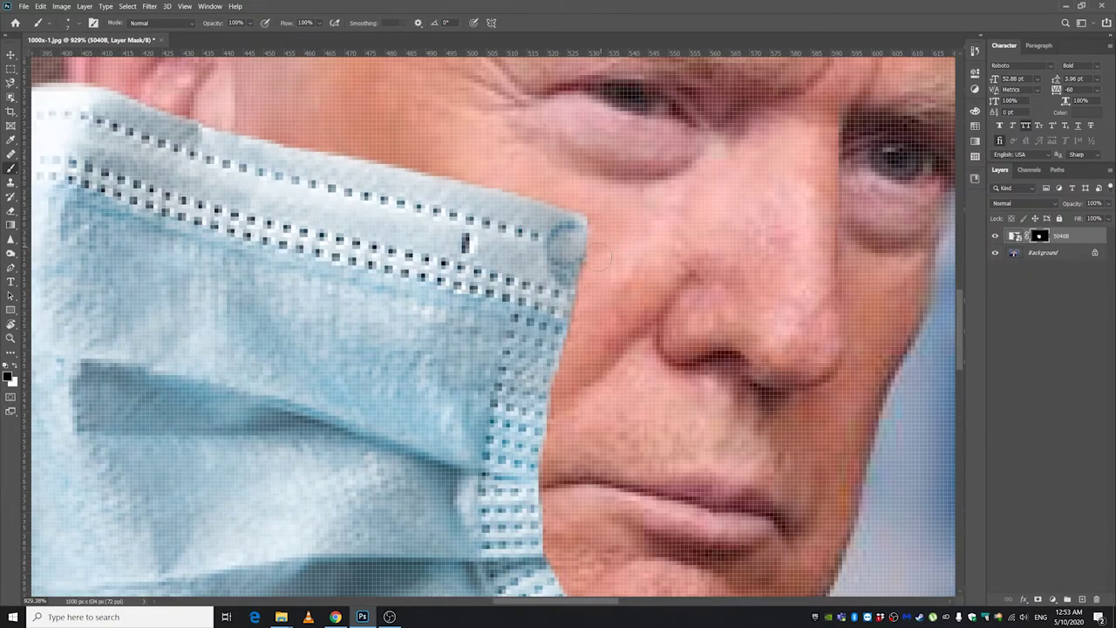
drag(594, 265, 723, 378)
scroll(543, 270, down, 3)
scroll(393, 253, down, 3)
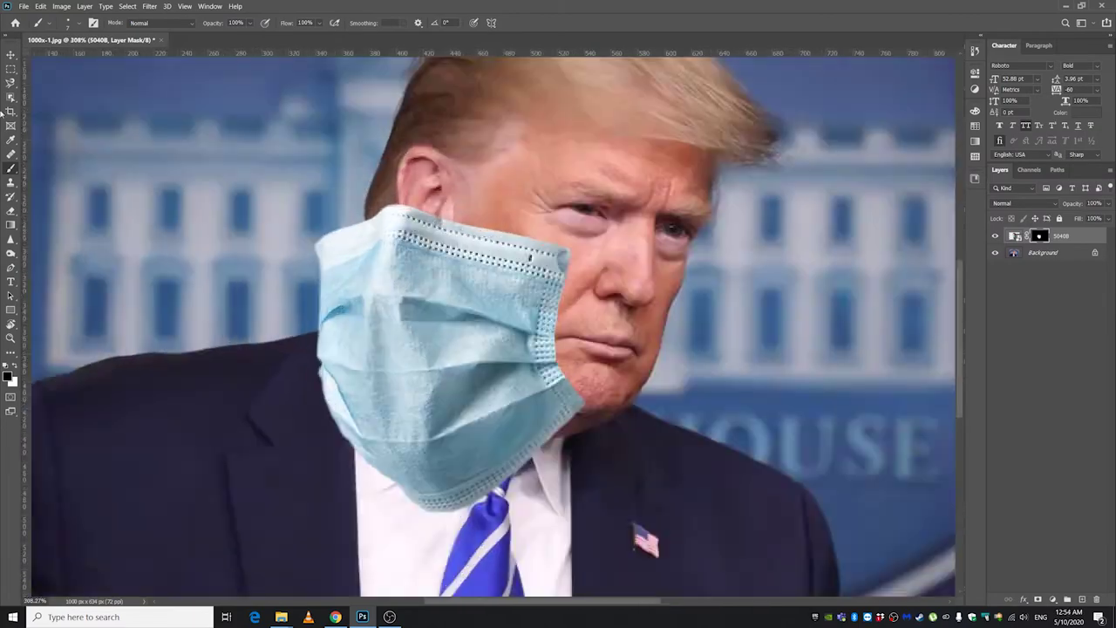
Select the 5040B layer's image rather than its layer mask and flip it horizontally with Free Transform.
key(v)
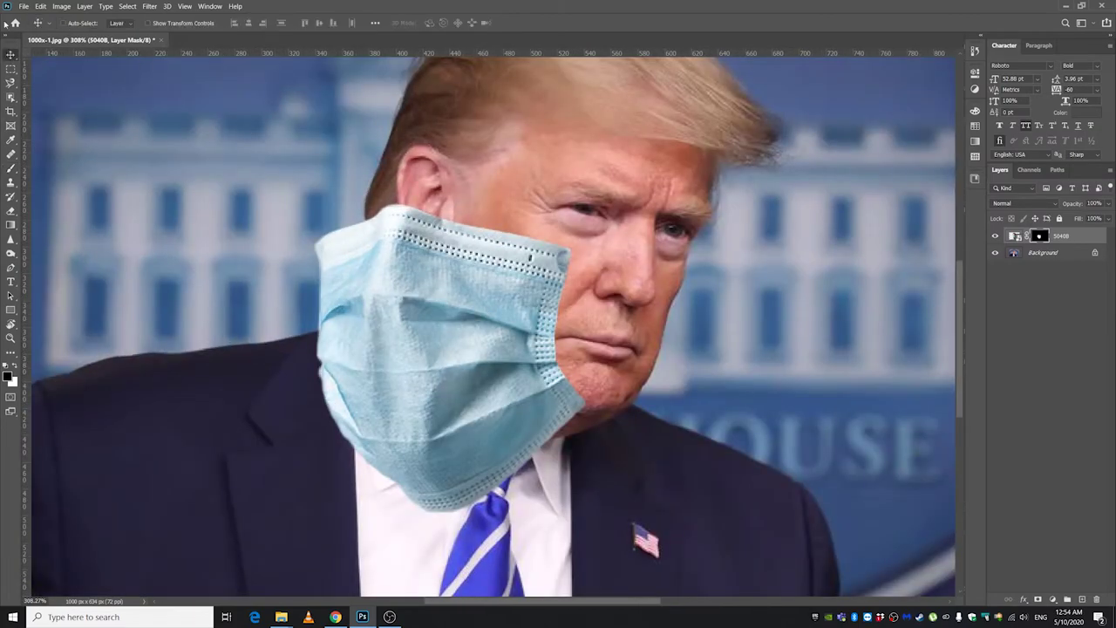
click(1071, 237)
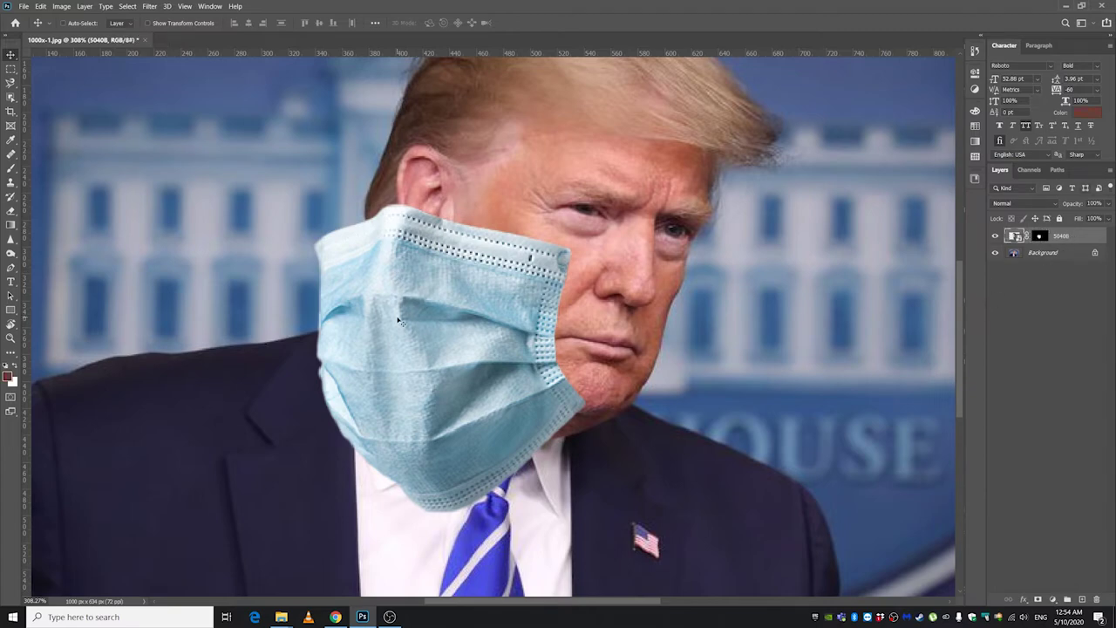
key(ctrl+t)
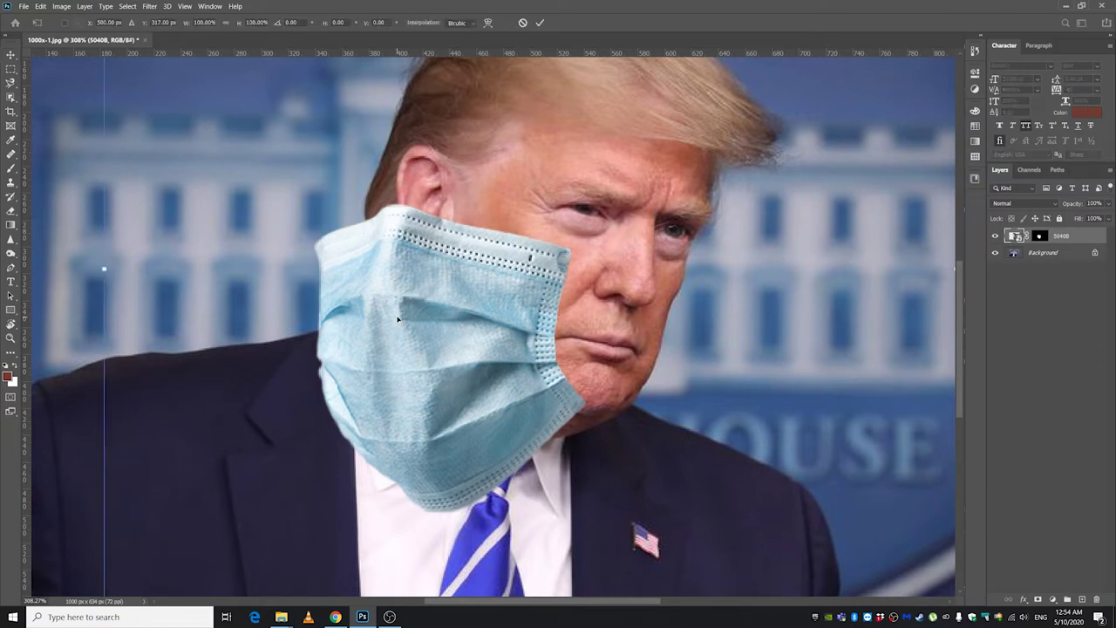
key(ctrl+0)
scroll(414, 312, down, 1)
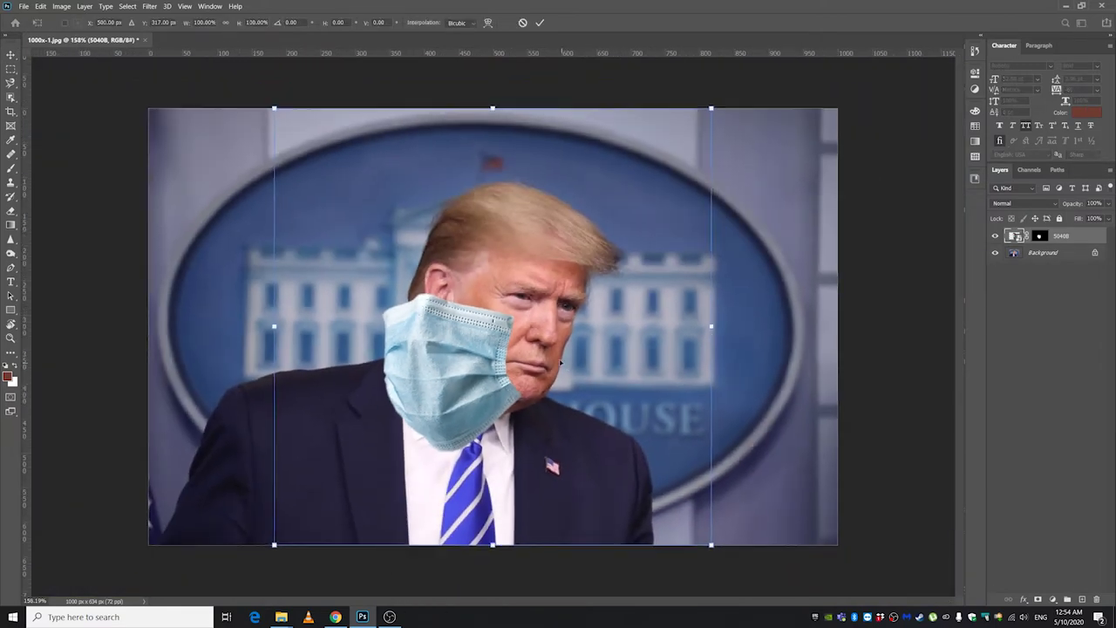
right_click(443, 354)
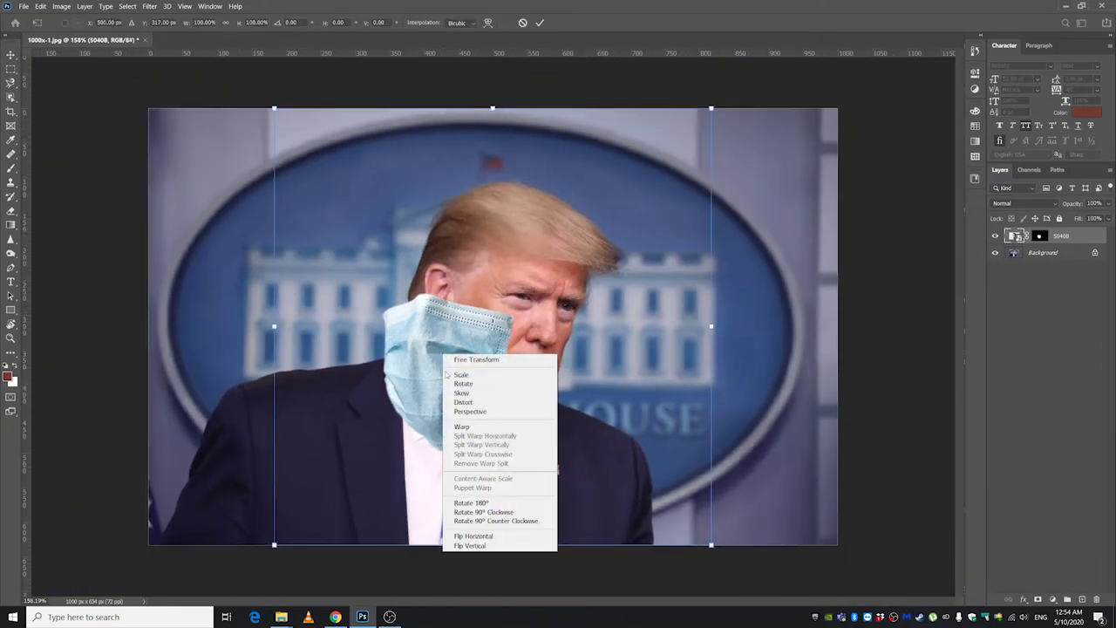
click(478, 536)
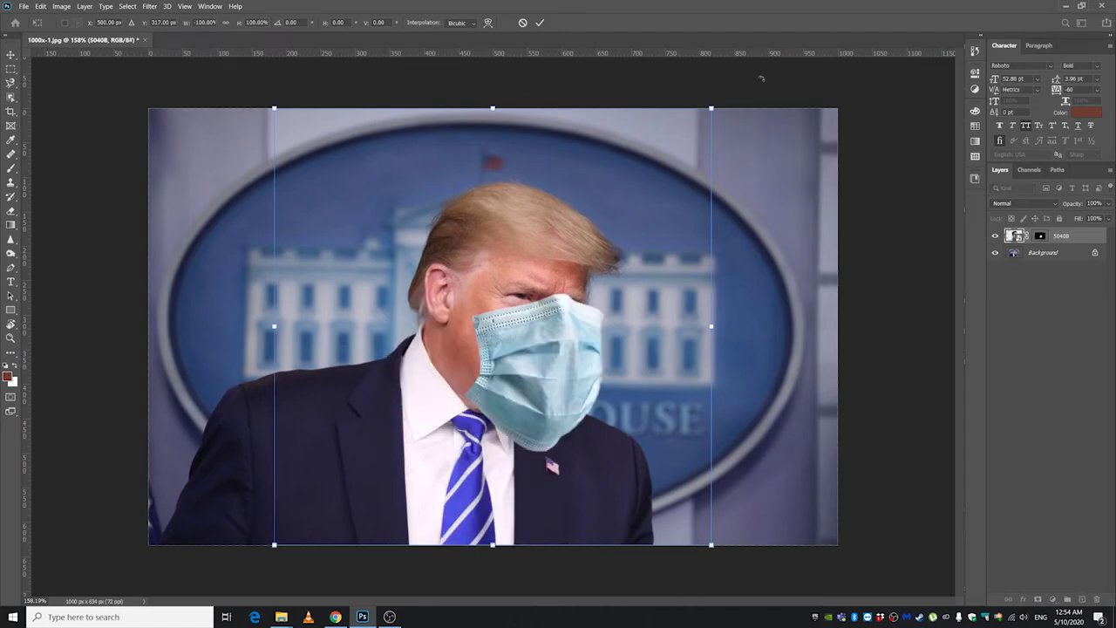
Rotate the flipped surgical mask about 22 degrees clockwise and scale it down to fit over the nose, mouth and chin.
drag(722, 103, 776, 206)
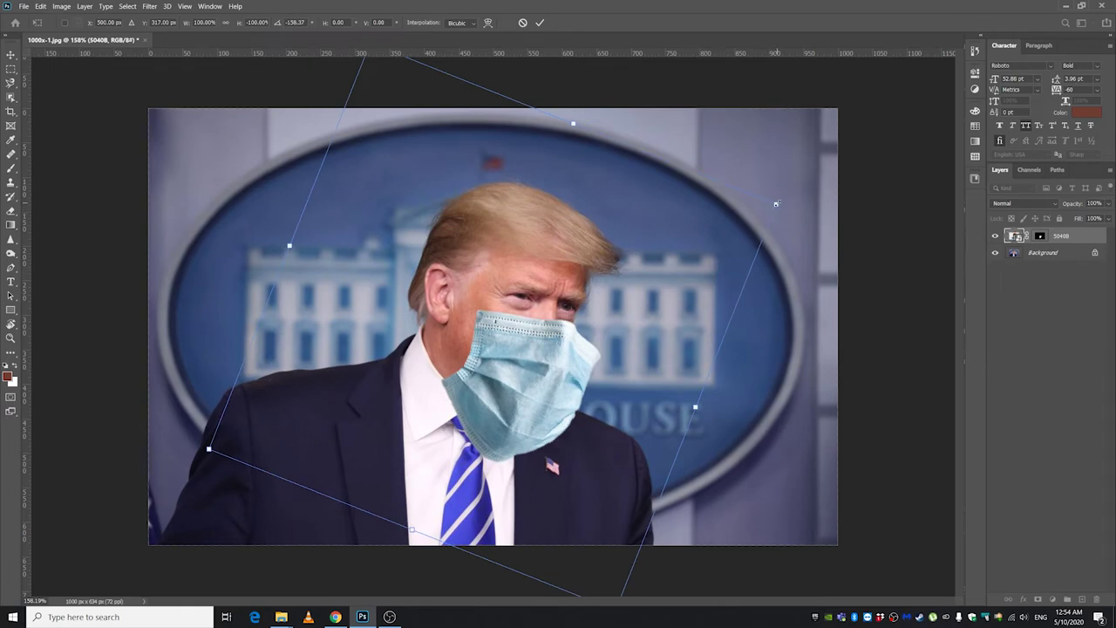
drag(777, 203, 546, 305)
drag(388, 436, 517, 388)
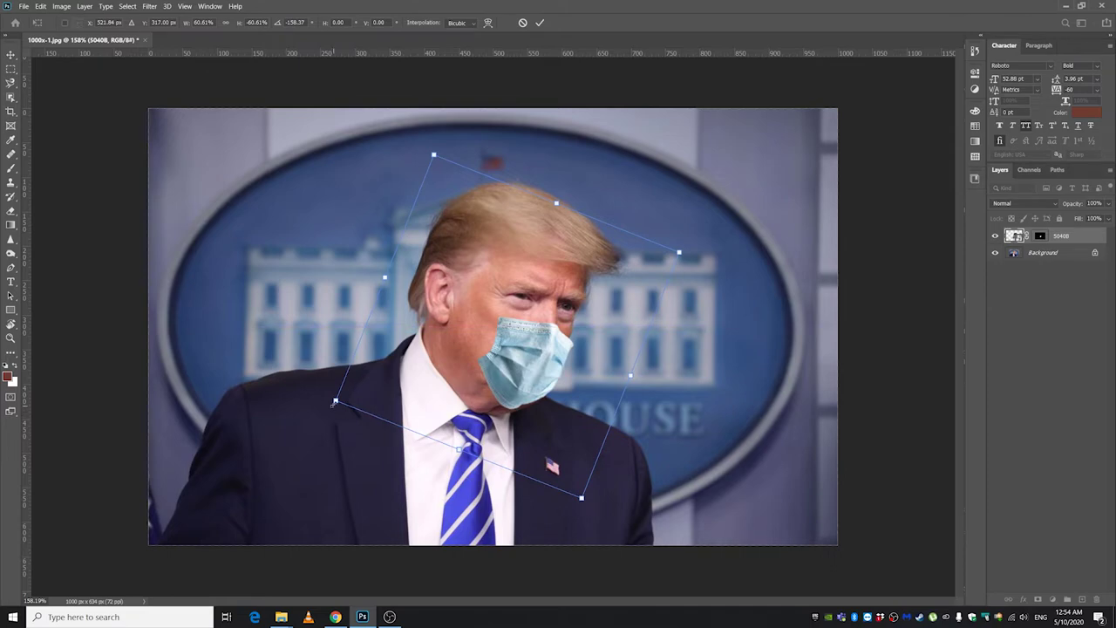
drag(335, 402, 305, 414)
drag(680, 252, 698, 245)
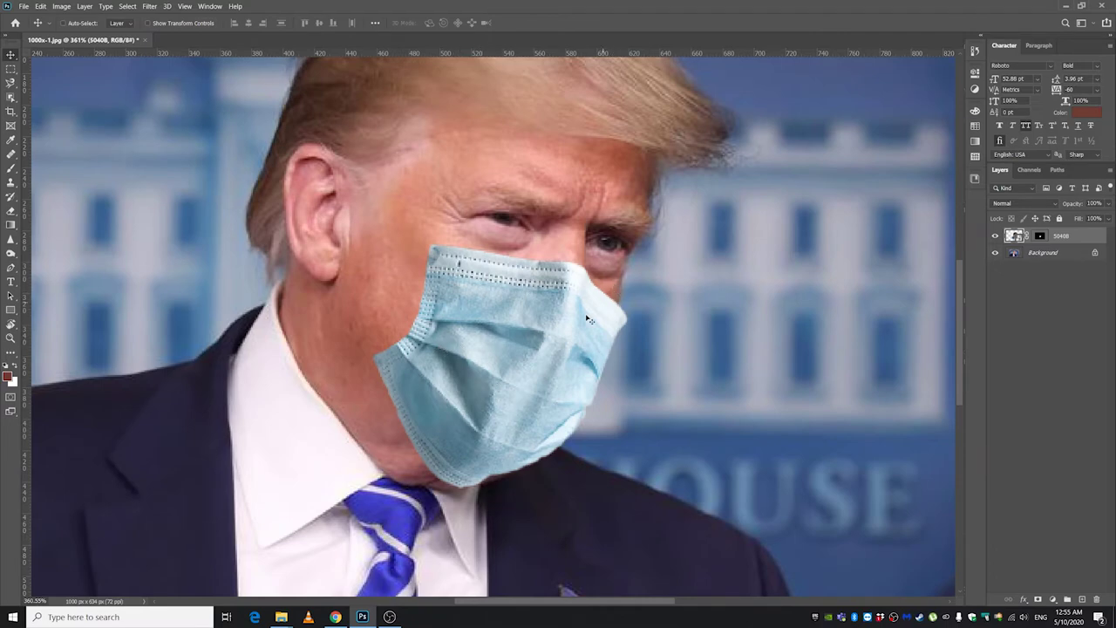
Lower the 5040B layer's opacity to 51% so the face shows through the surgical mask.
scroll(591, 319, up, 2)
scroll(453, 312, down, 2)
scroll(473, 331, up, 2)
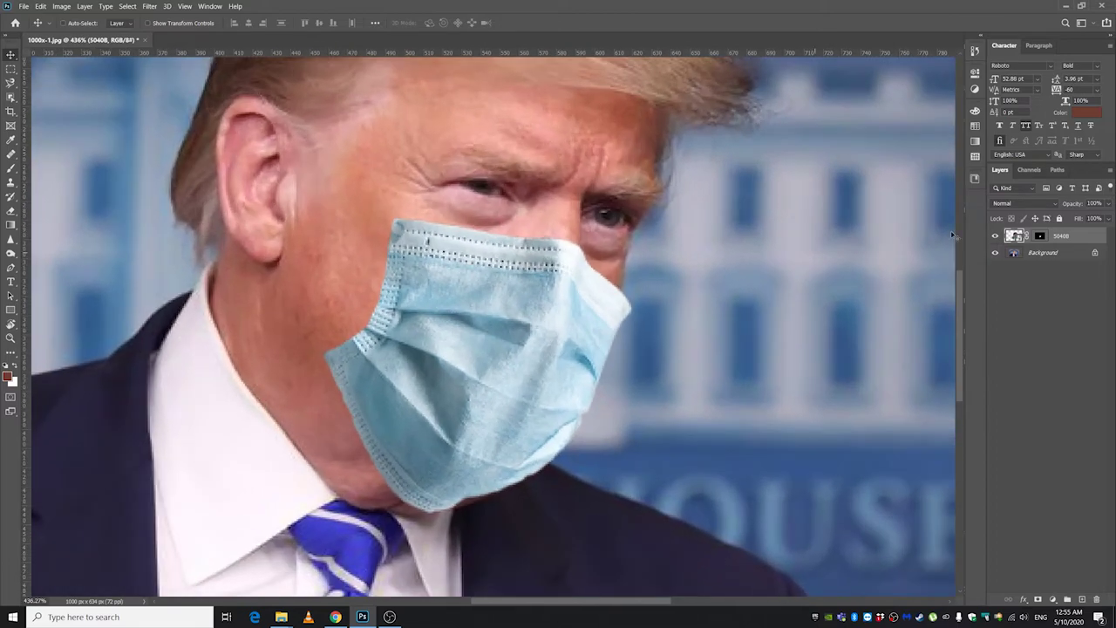
click(1109, 206)
drag(1087, 217, 1082, 217)
drag(568, 286, 566, 281)
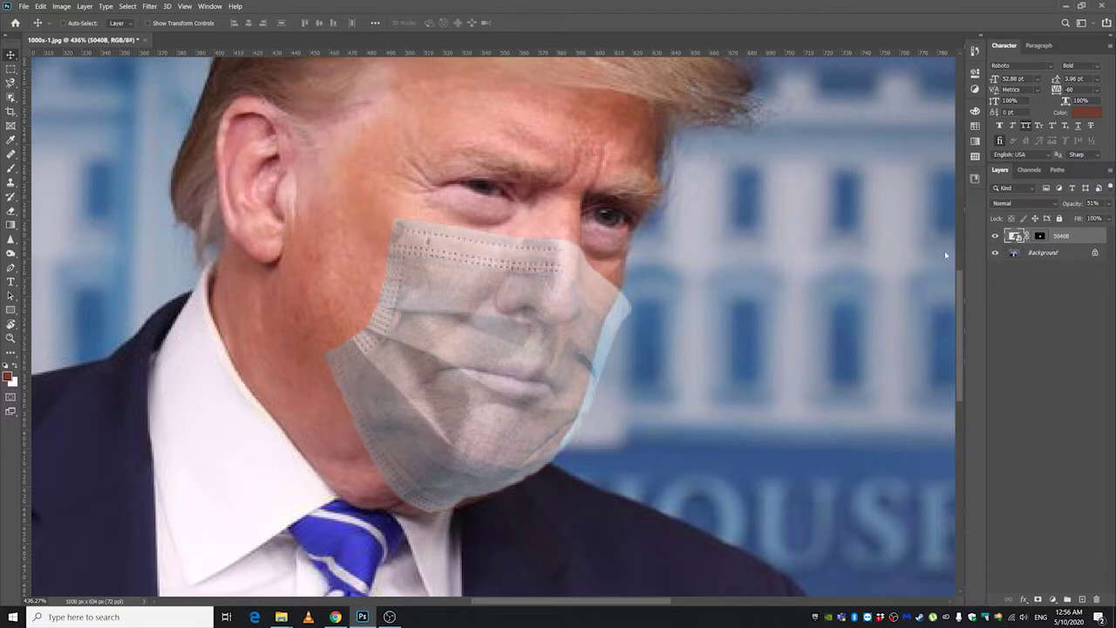
Target the 5040B layer mask with the Brush tool and set a small tip of about 7 px.
click(11, 168)
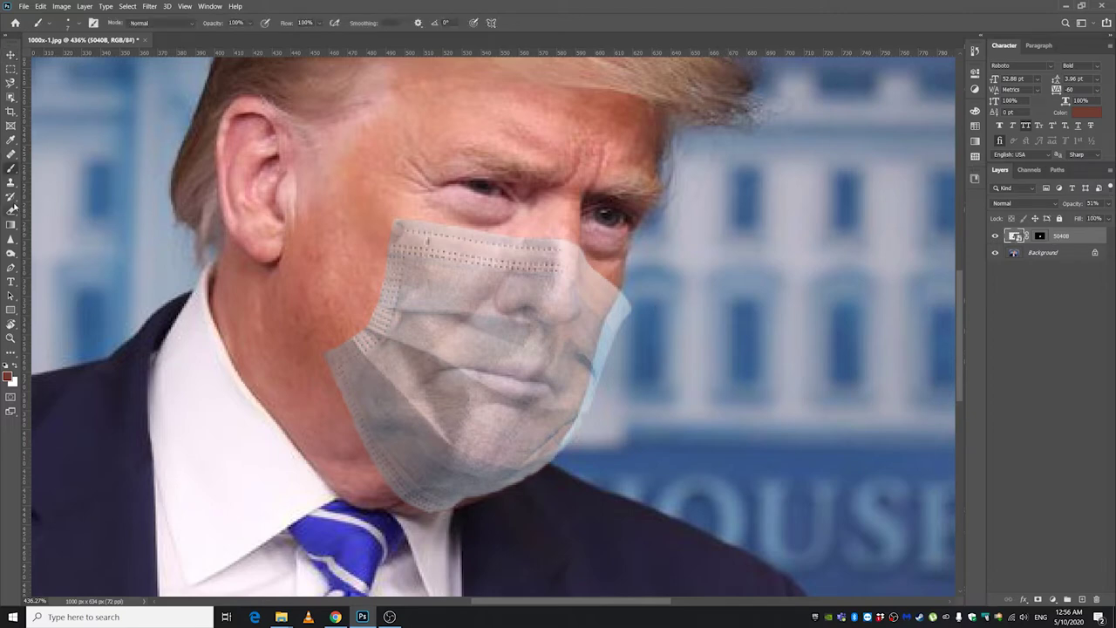
click(1039, 238)
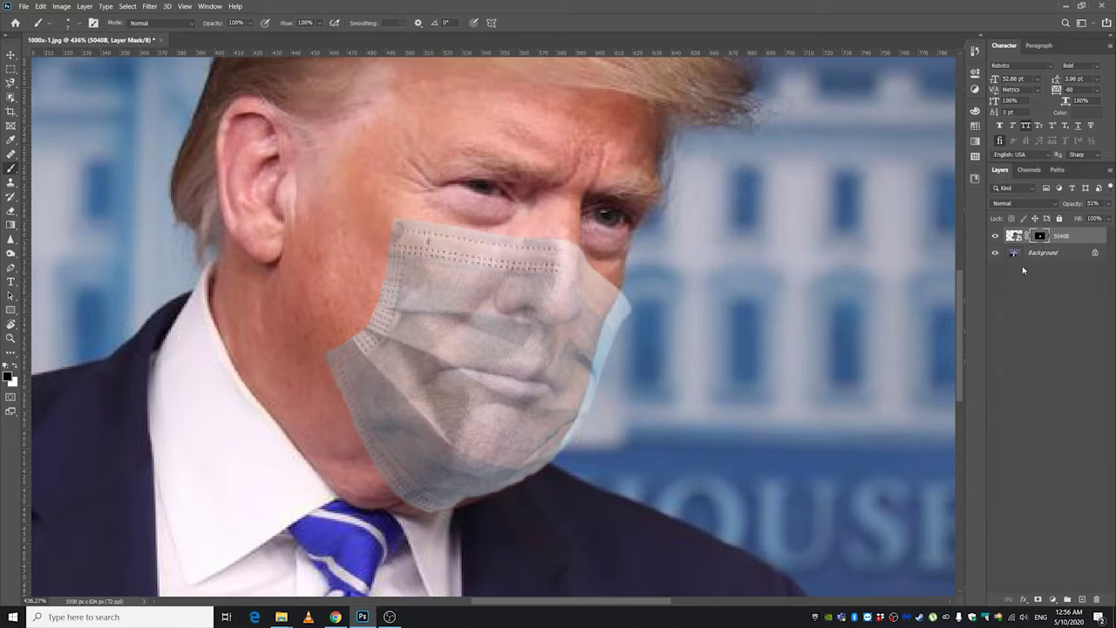
scroll(649, 309, up, 3)
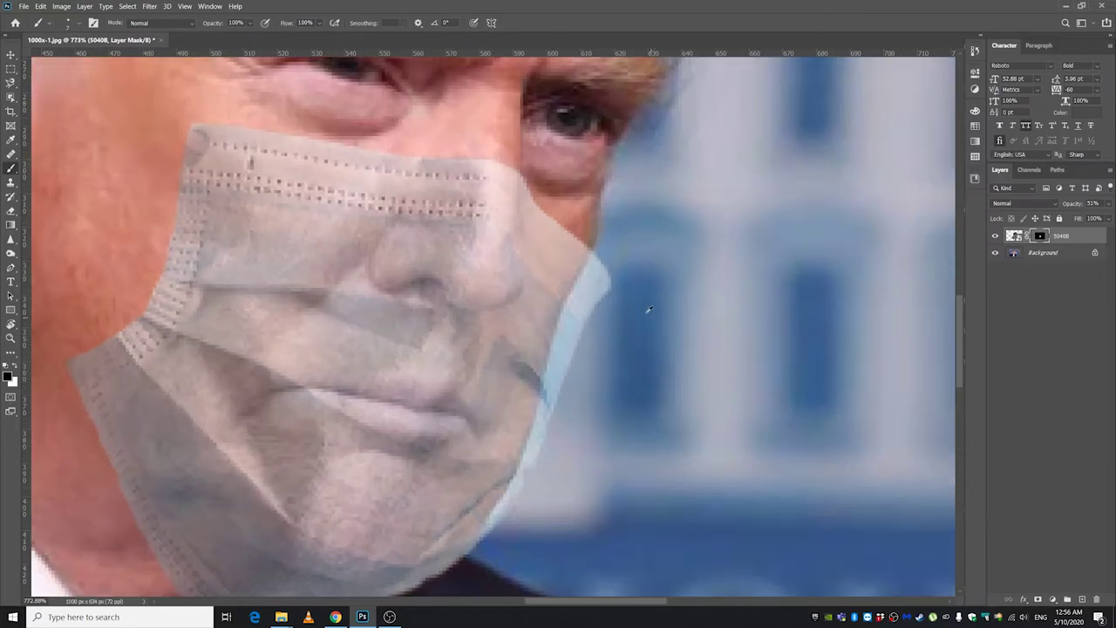
scroll(649, 308, up, 3)
alt+right_click(576, 244)
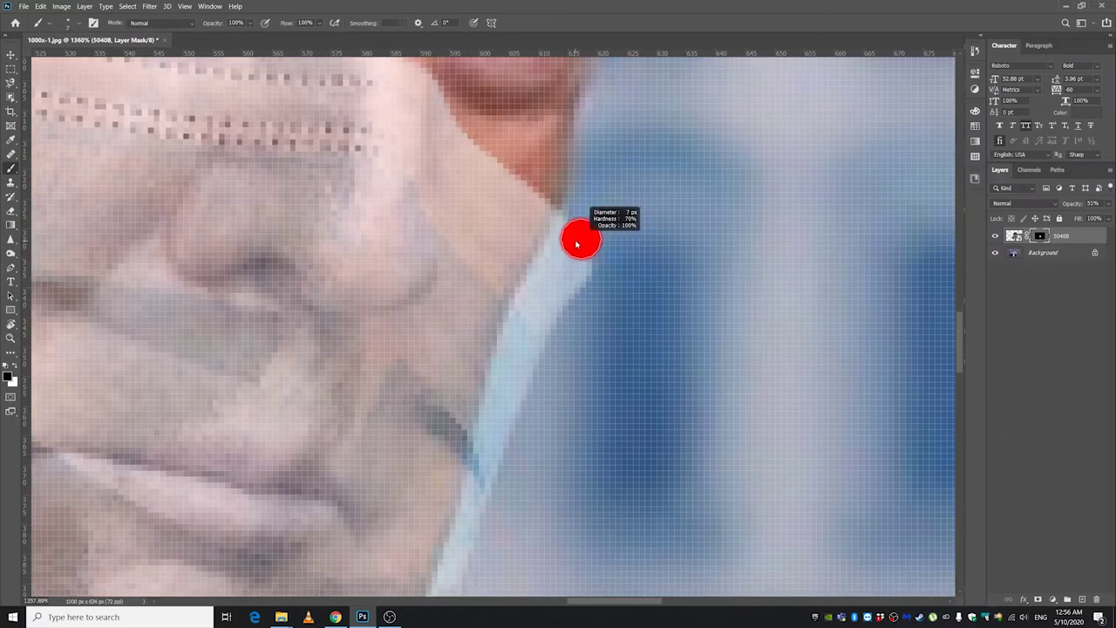
mouse_move(578, 253)
mouse_down()
mouse_move(577, 229)
mouse_move(581, 275)
mouse_move(576, 258)
mouse_up()
Paint black on the 5040B layer mask along the surgical mask's right edge, trimming it to the outline of the cheek and jaw.
drag(572, 216, 491, 419)
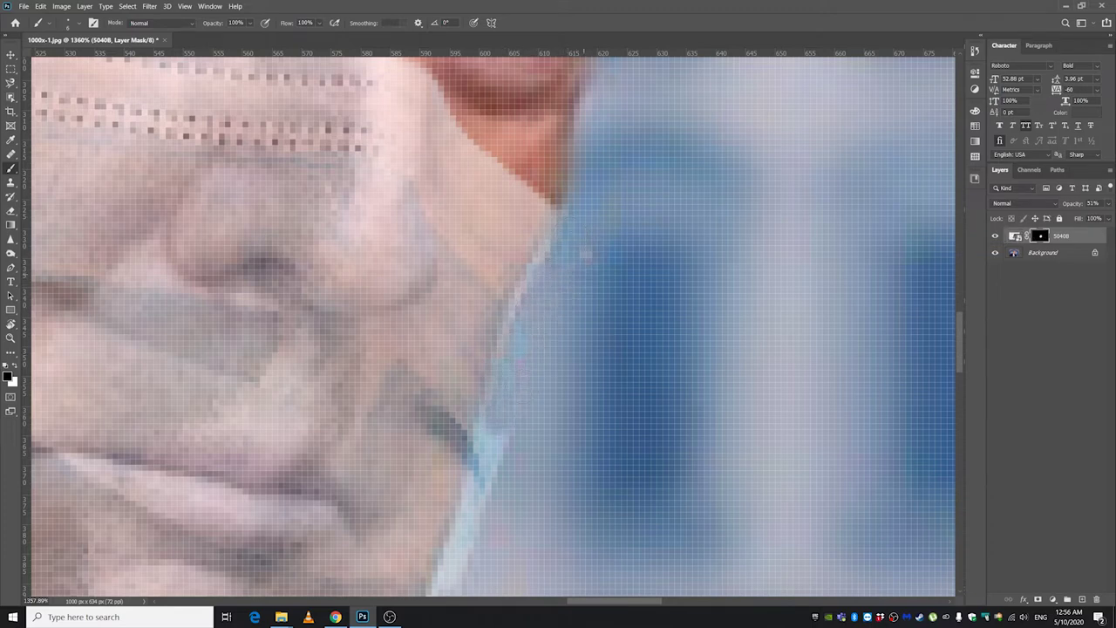
drag(558, 215, 525, 279)
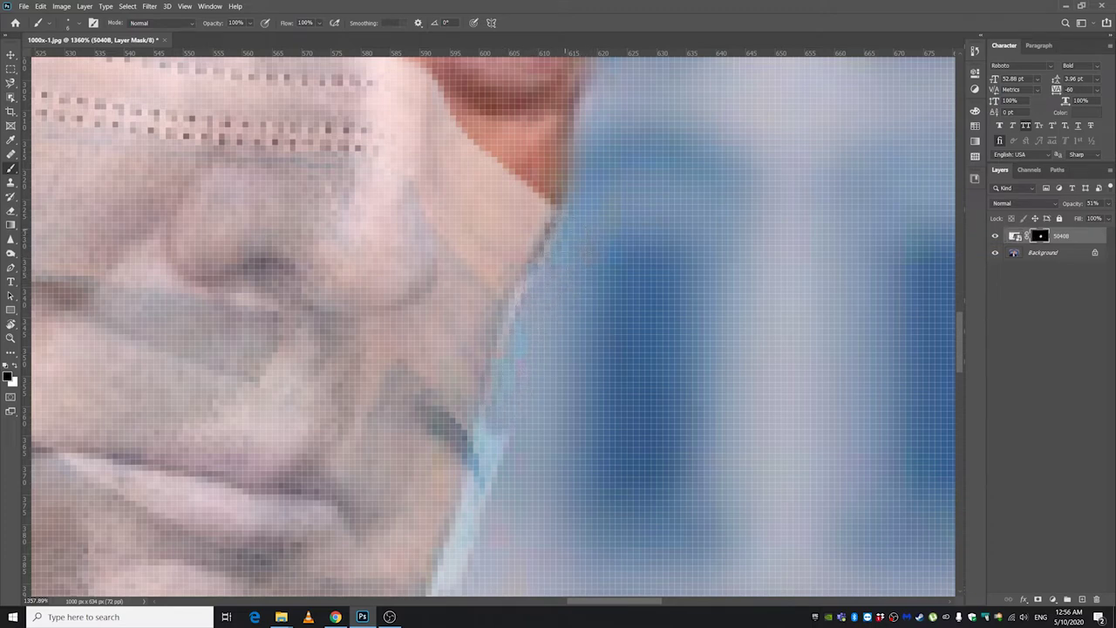
key(ctrl+z)
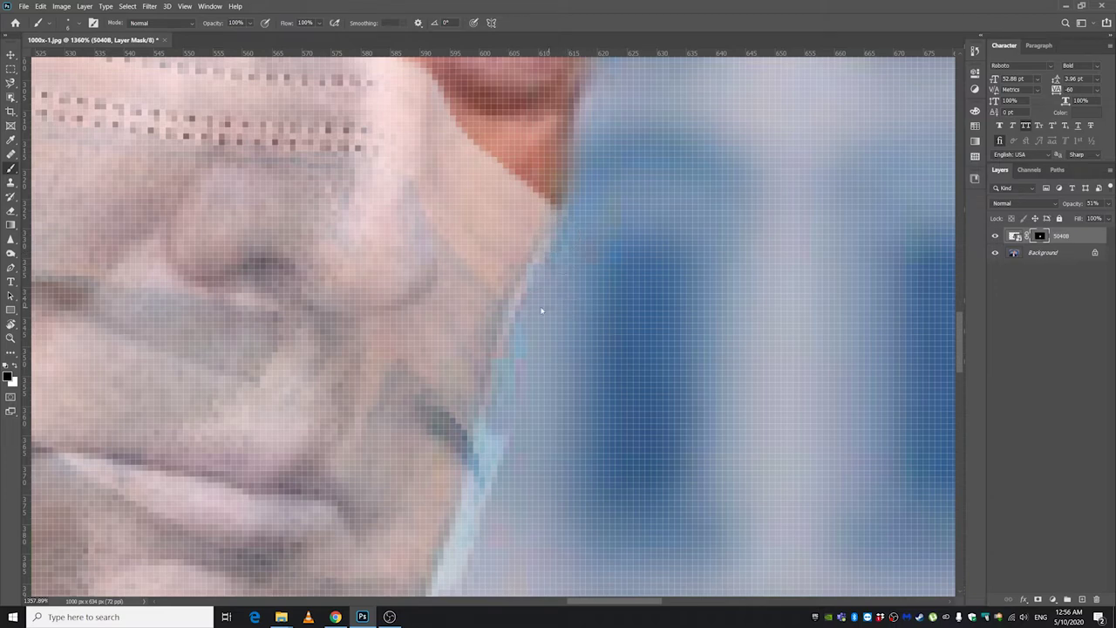
mouse_move(522, 401)
mouse_down()
mouse_move(545, 219)
mouse_move(508, 284)
mouse_up()
mouse_move(523, 244)
mouse_down()
mouse_move(534, 218)
mouse_move(518, 305)
mouse_move(470, 430)
mouse_move(484, 391)
mouse_move(412, 465)
mouse_move(510, 287)
mouse_up()
key(ctrl+z)
click(513, 299)
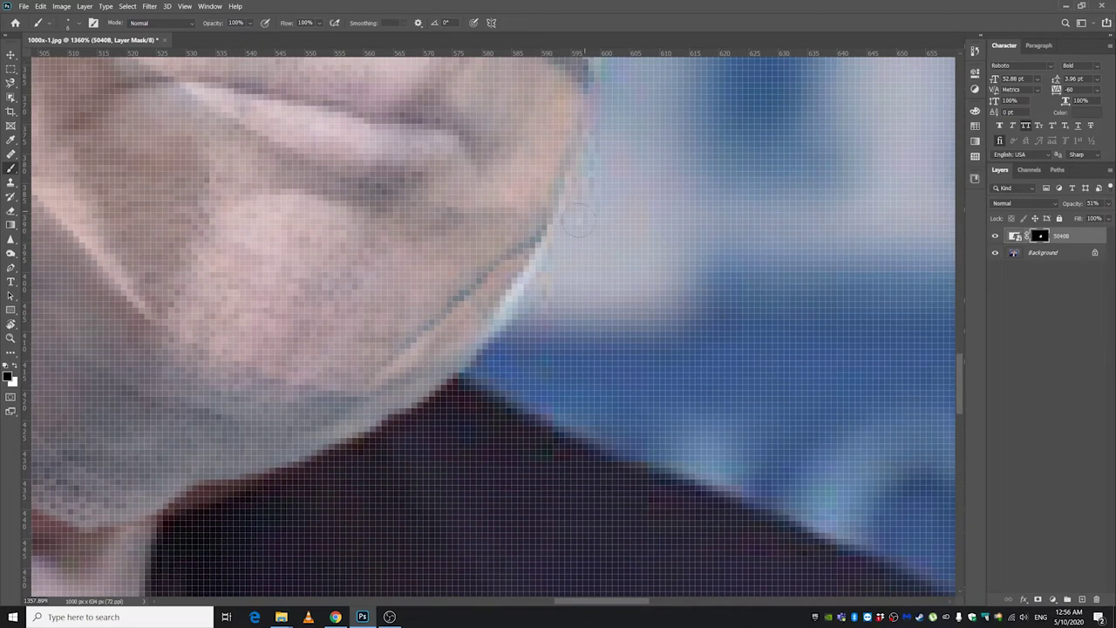
drag(550, 244, 477, 403)
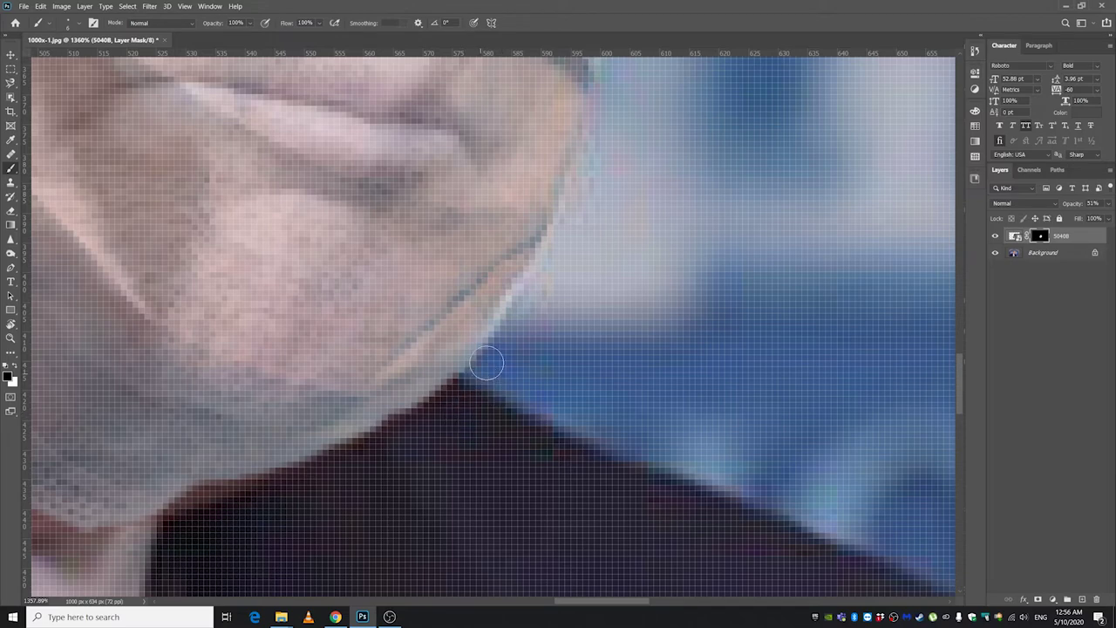
drag(551, 282, 483, 391)
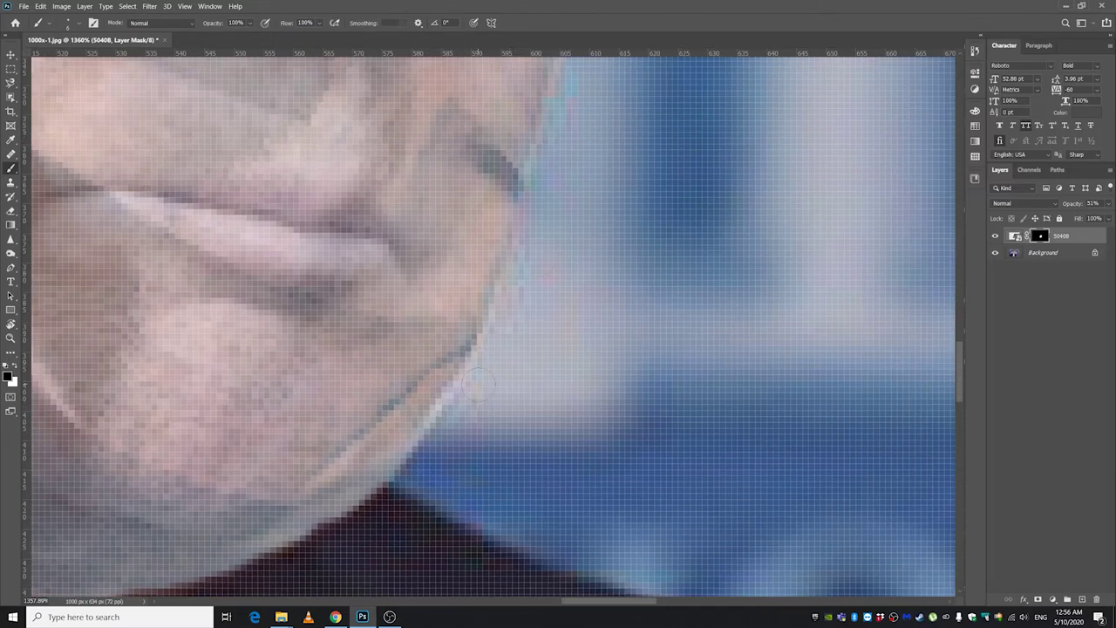
drag(532, 250, 470, 462)
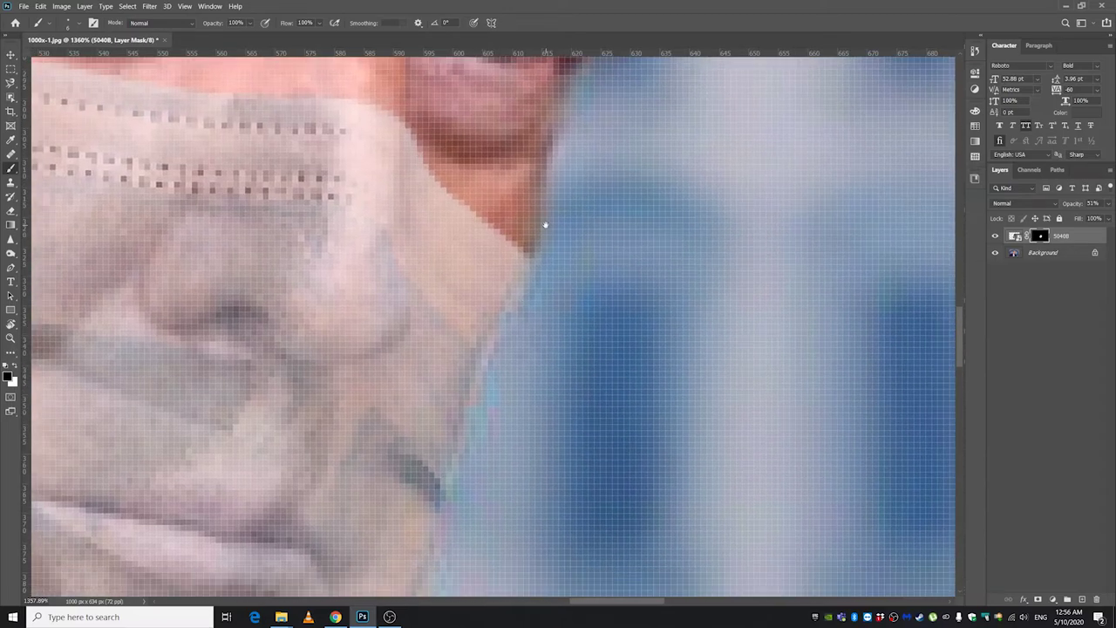
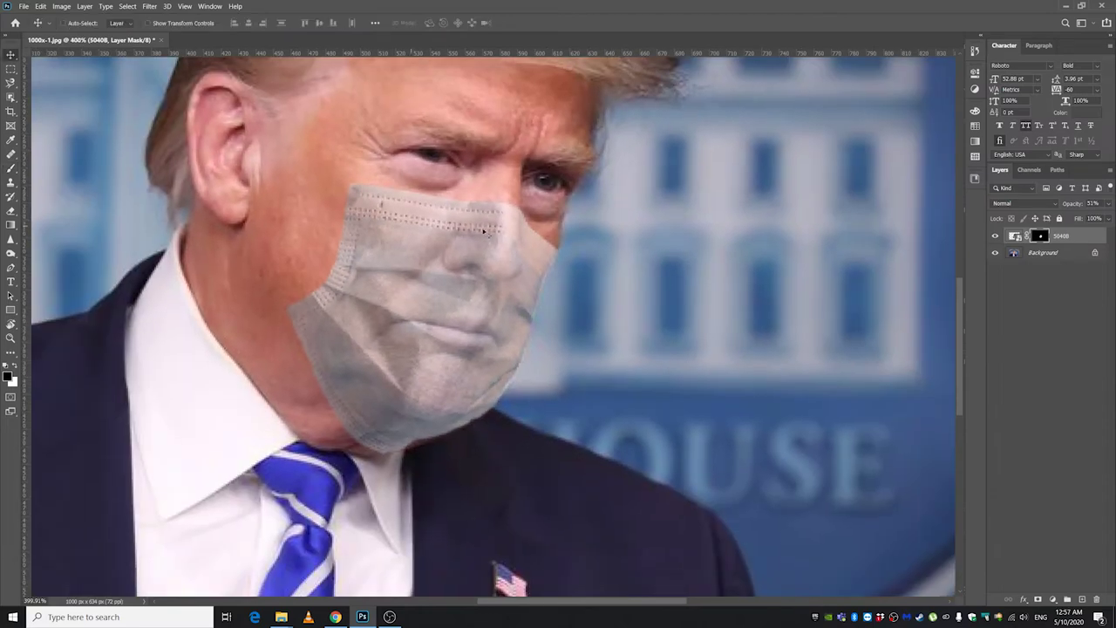
Restore the 5040B layer's opacity to 100%.
click(1085, 235)
click(1107, 203)
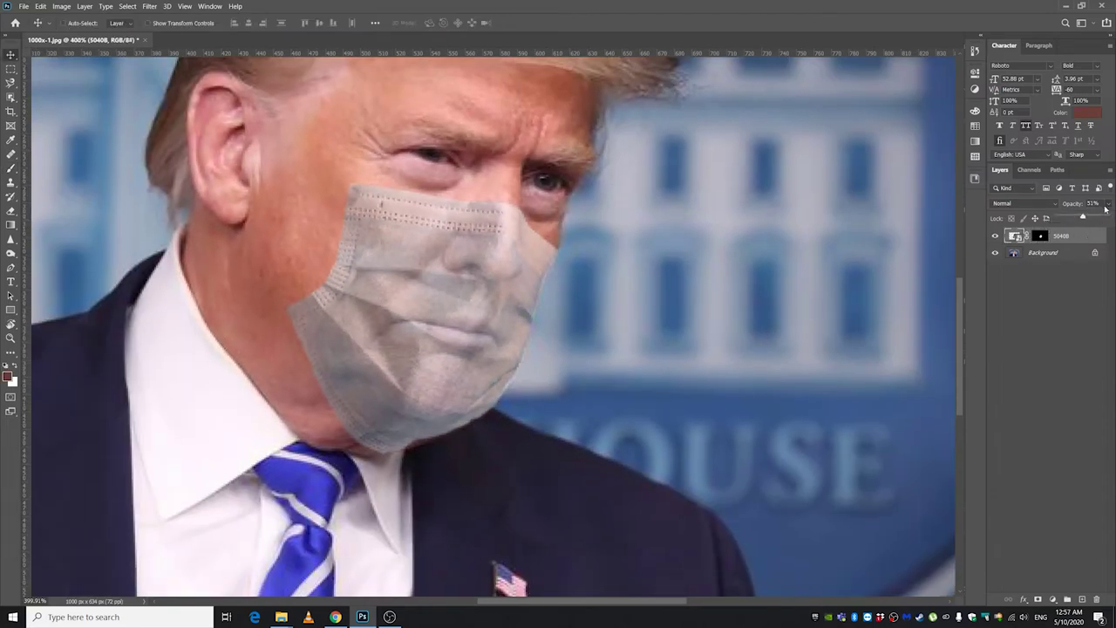
drag(1093, 216, 1109, 216)
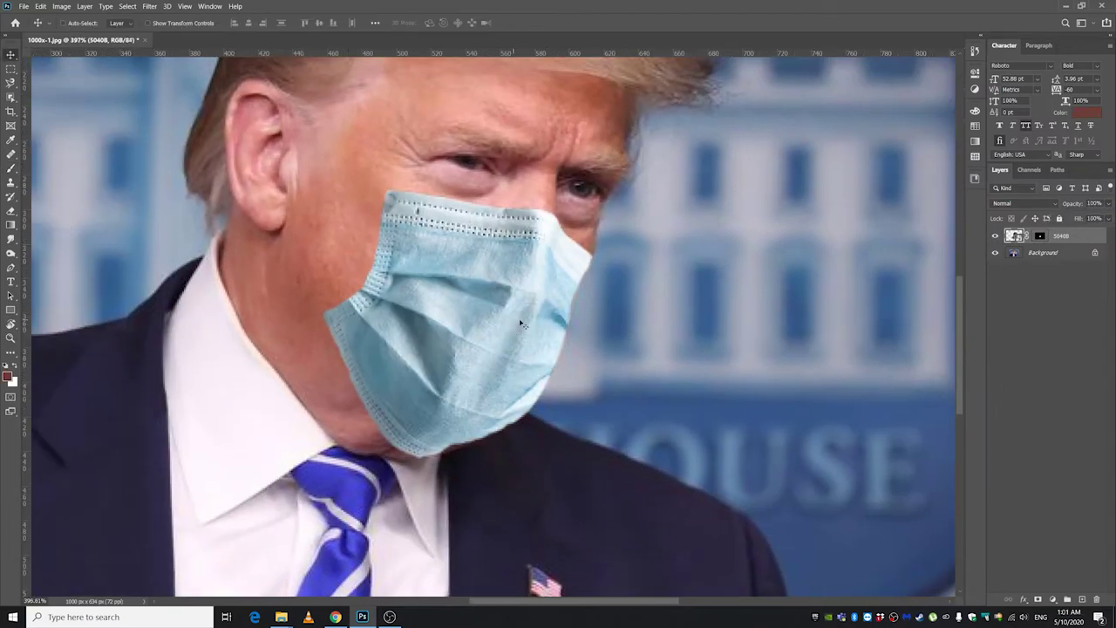
Convert the masked 5040B layer to a smart object and put it into Warp mode.
right_click(1071, 244)
click(963, 249)
key(ctrl+t)
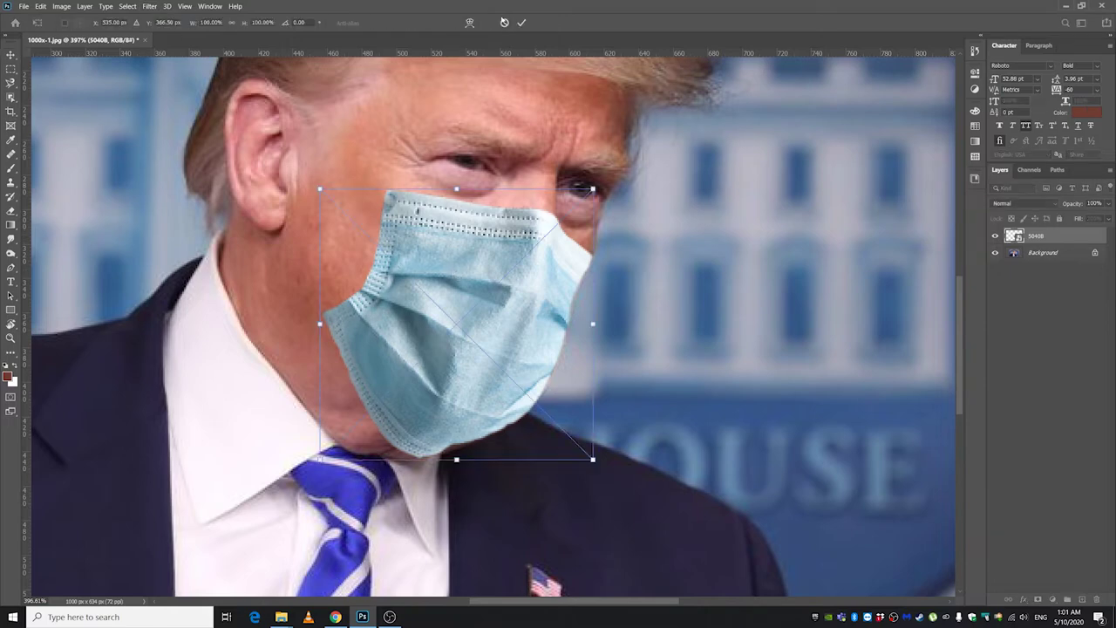
click(470, 24)
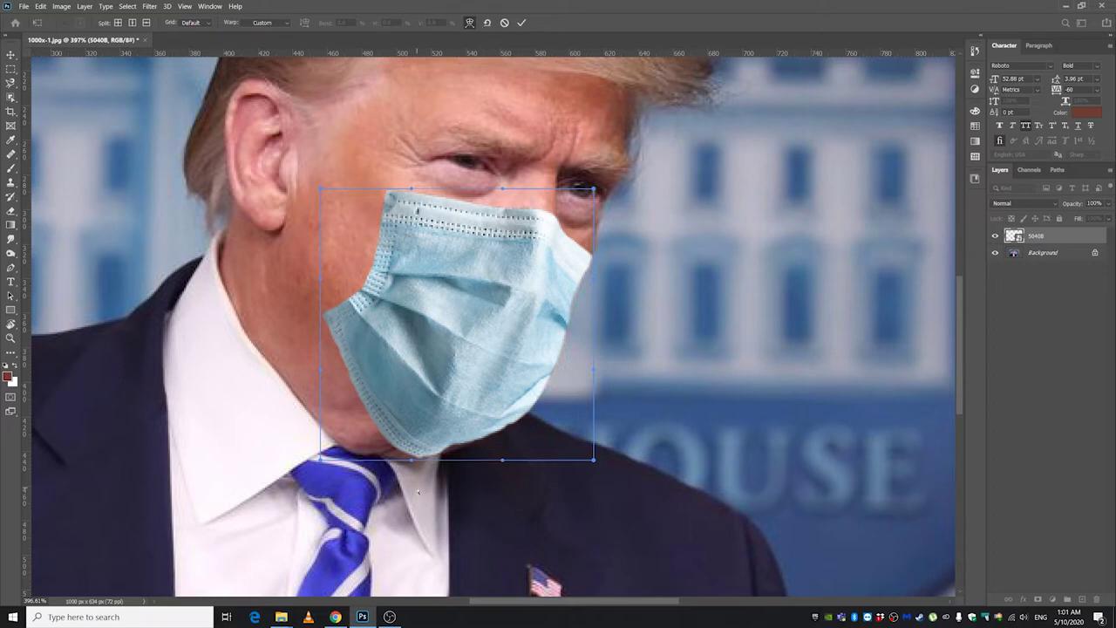
Warp the surgical mask's bottom edge upward to follow the chin, adding a crosswise split above its lowest point and raising that part.
drag(412, 461, 411, 444)
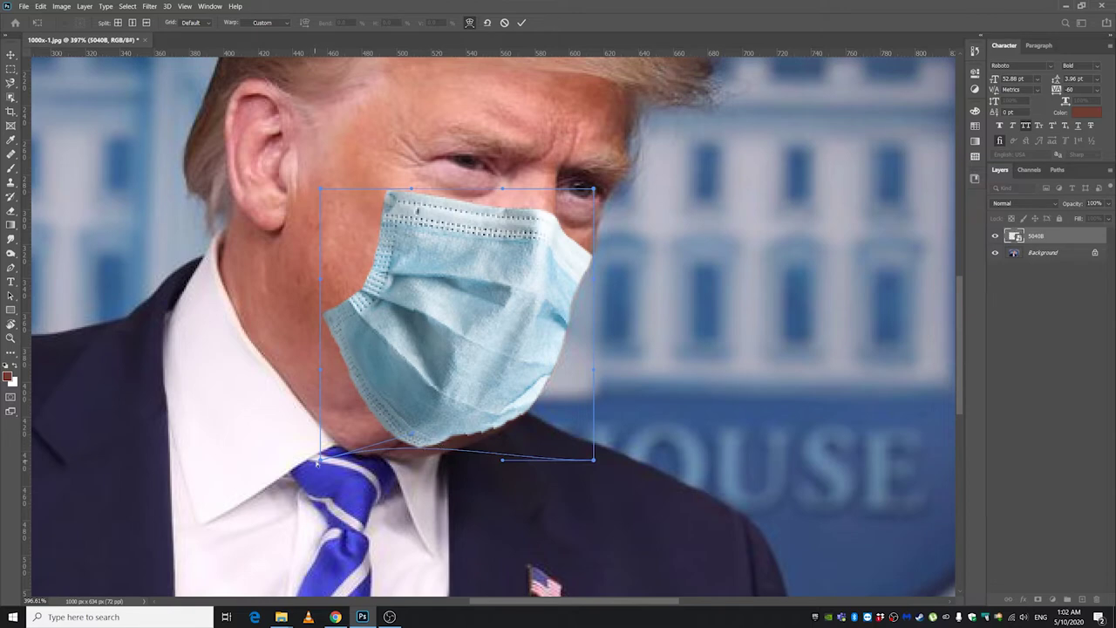
drag(320, 457, 319, 434)
drag(503, 461, 503, 458)
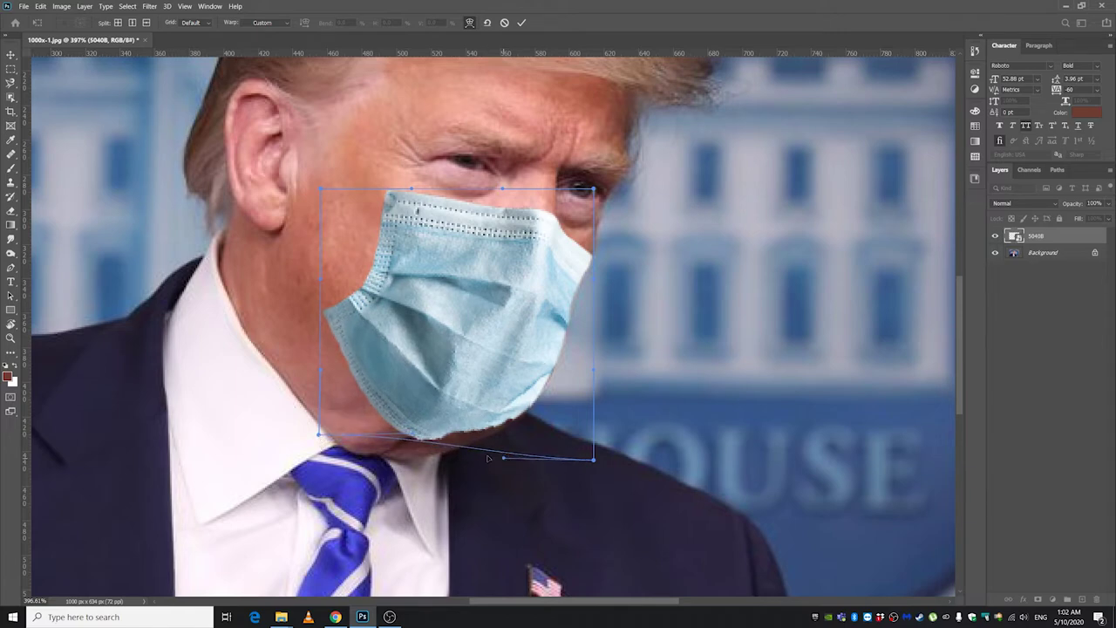
alt+click(416, 430)
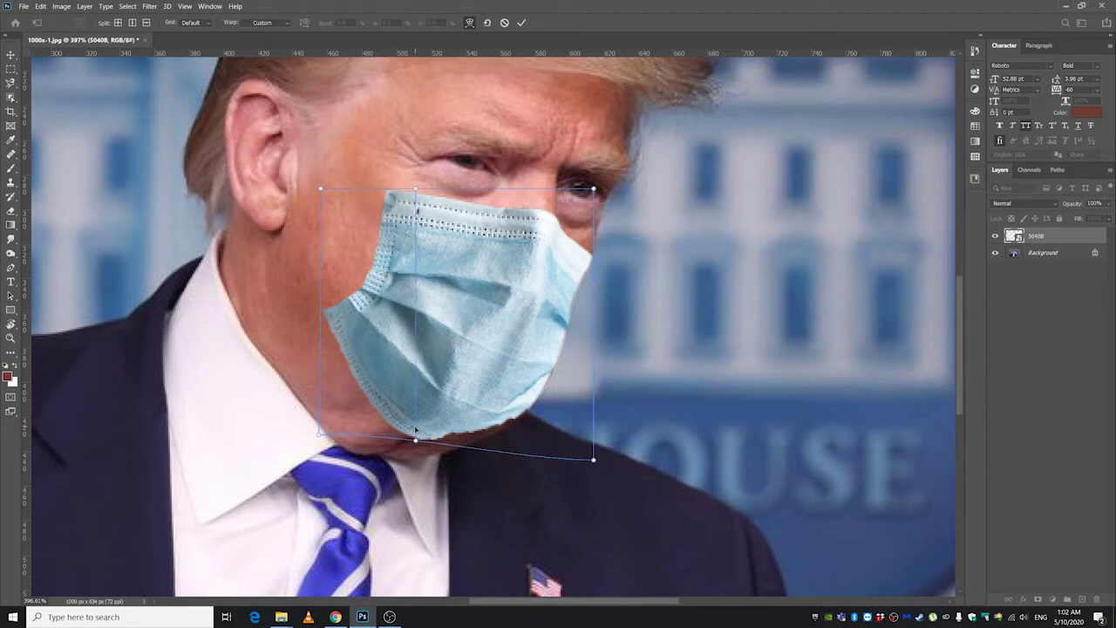
drag(415, 441, 416, 419)
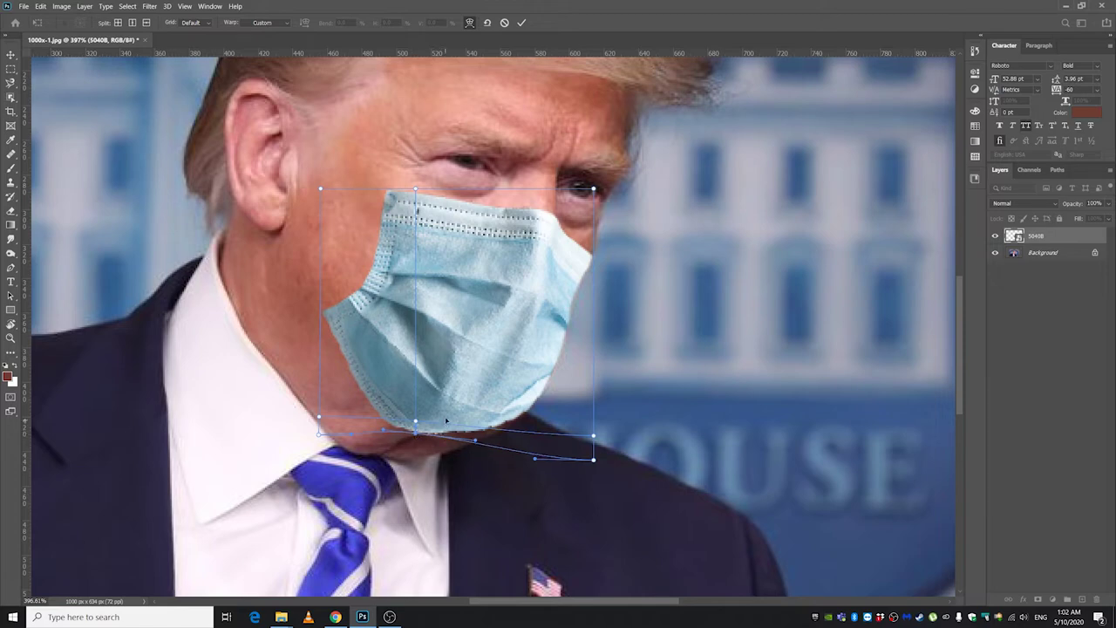
Add crosswise warp splits at the surgical mask's lower centre, left edge and right edge, shifting the central point slightly to the right.
click(478, 373)
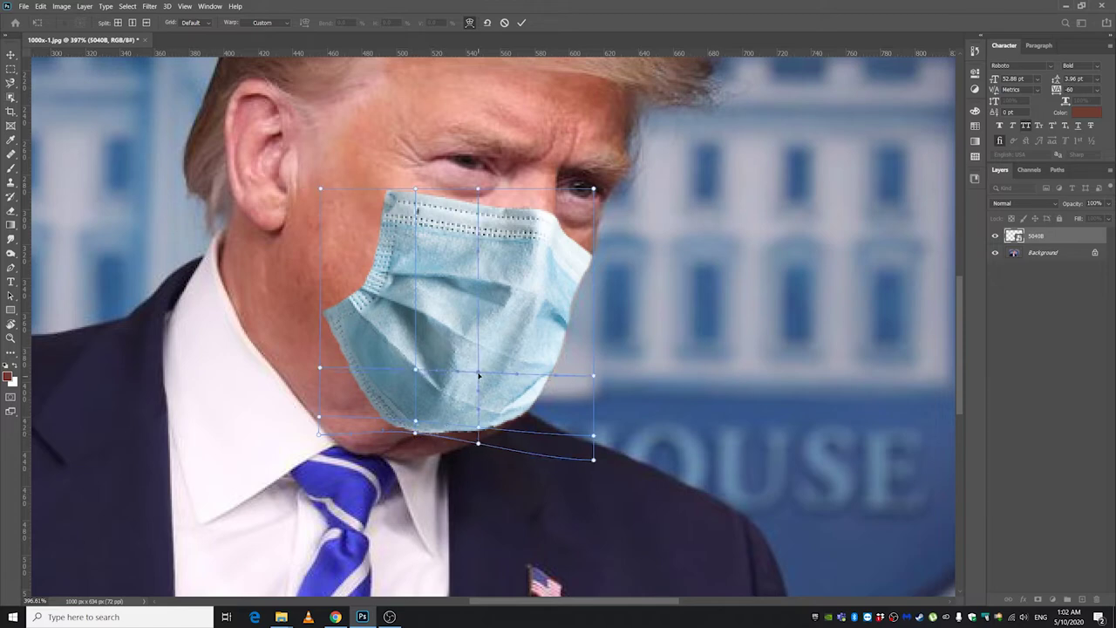
drag(478, 373, 484, 373)
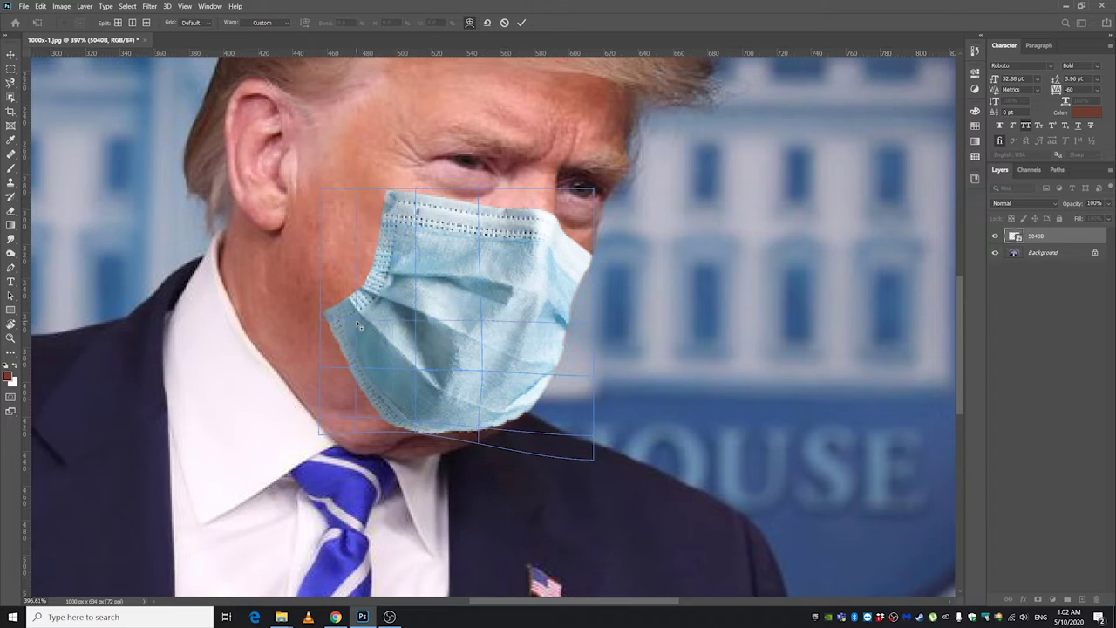
click(356, 321)
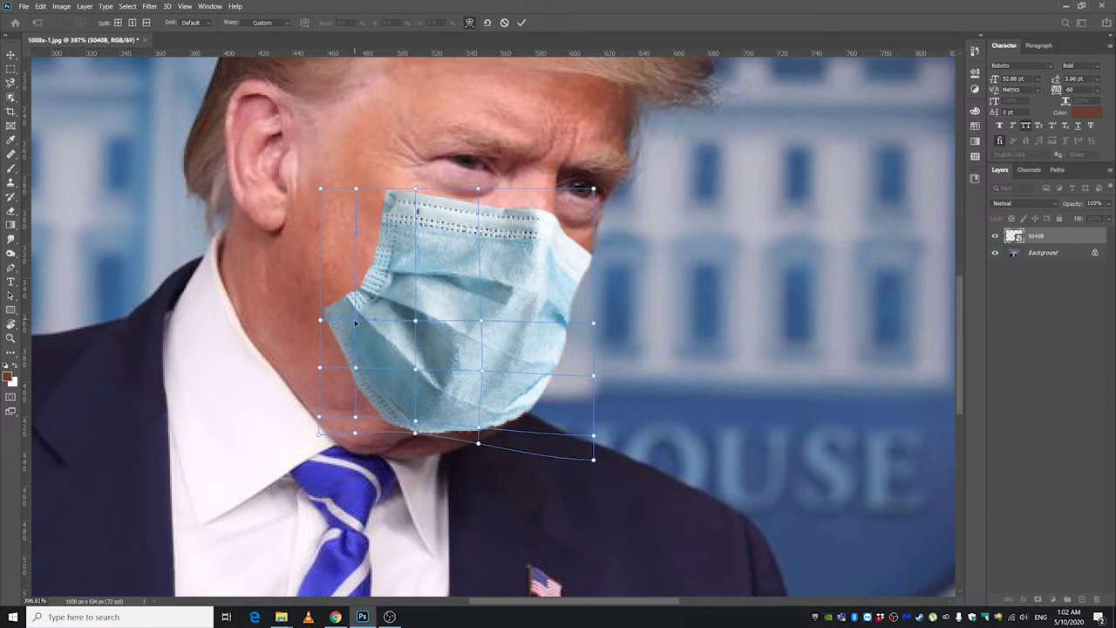
click(567, 296)
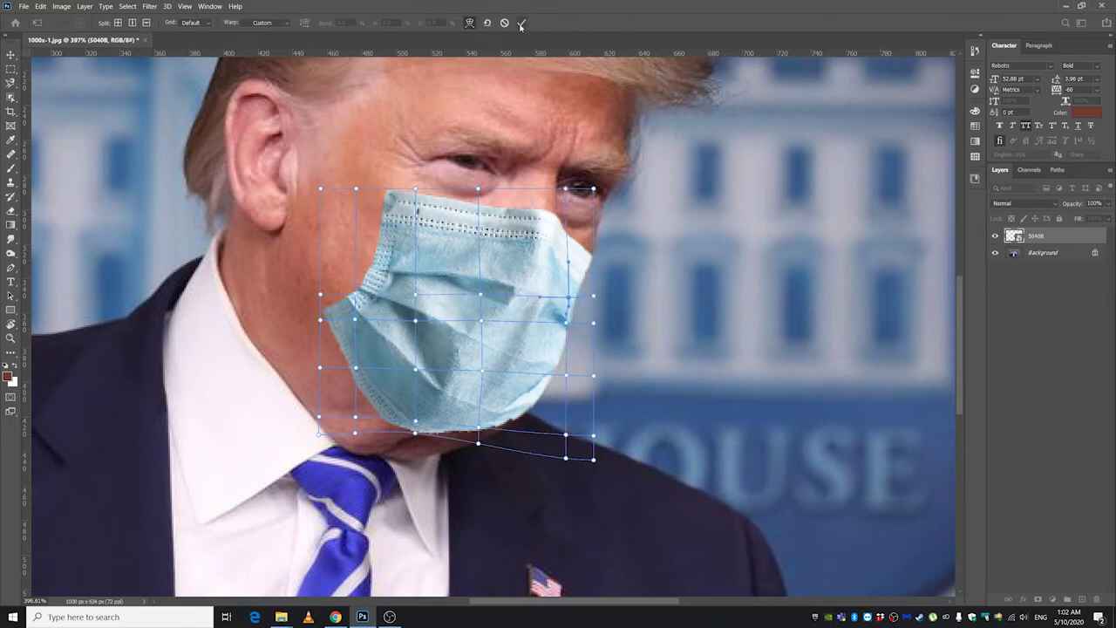
Apply the warp to the surgical mask and fit the whole portrait in view.
key(Return)
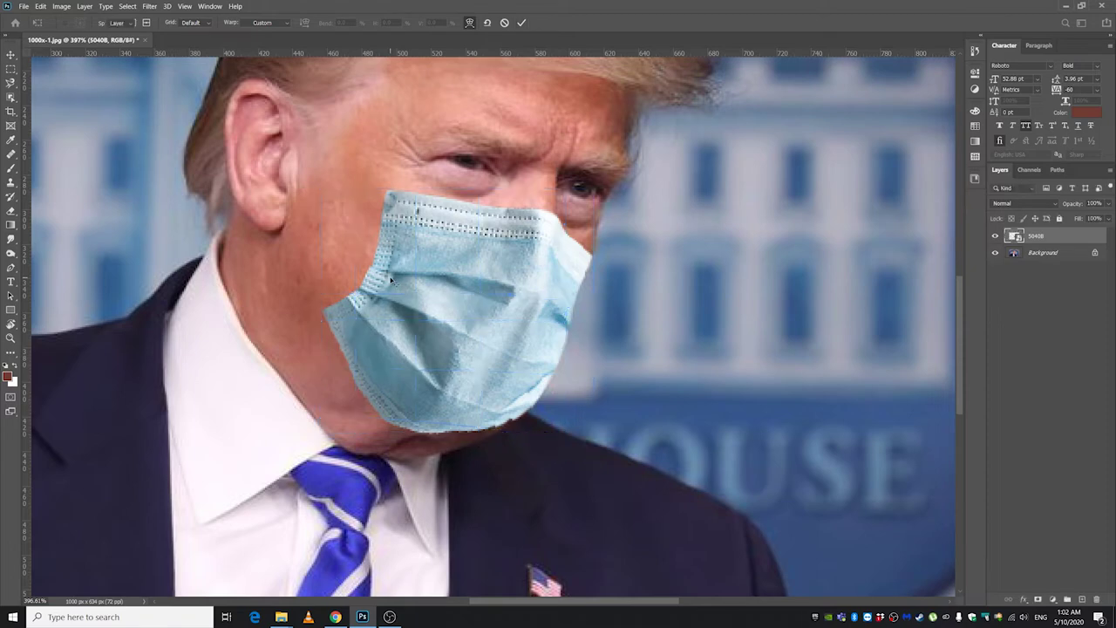
key(ctrl+0)
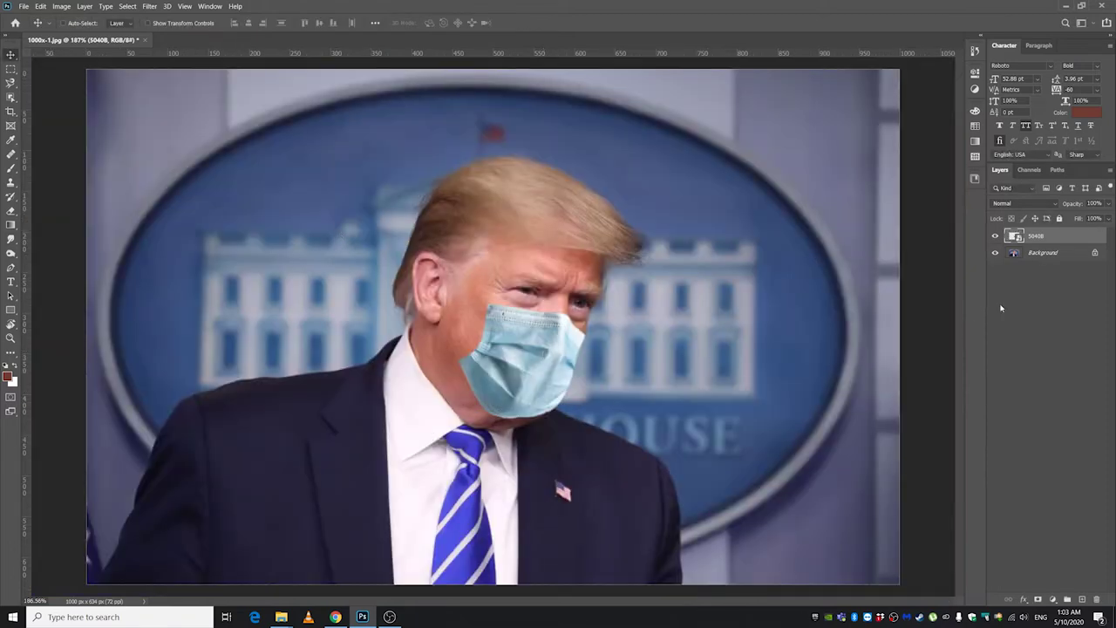
Open the Background layer in the Camera Raw Filter and set Exposure -0.40, Contrast +17, Highlights +19, Shadows -15 and Whites +14.
click(1038, 254)
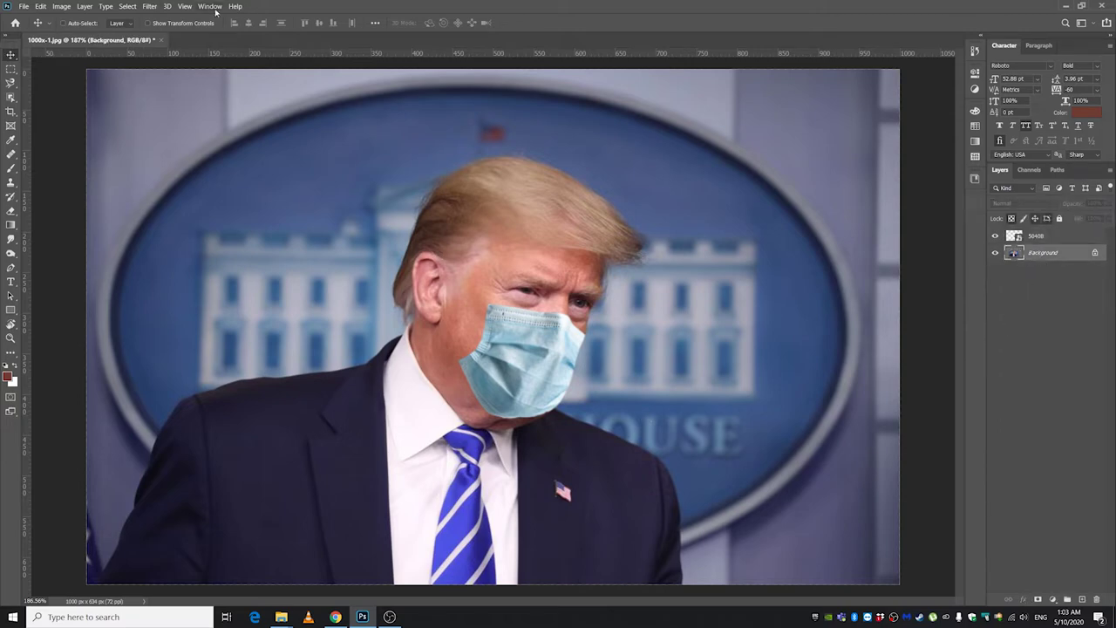
click(146, 7)
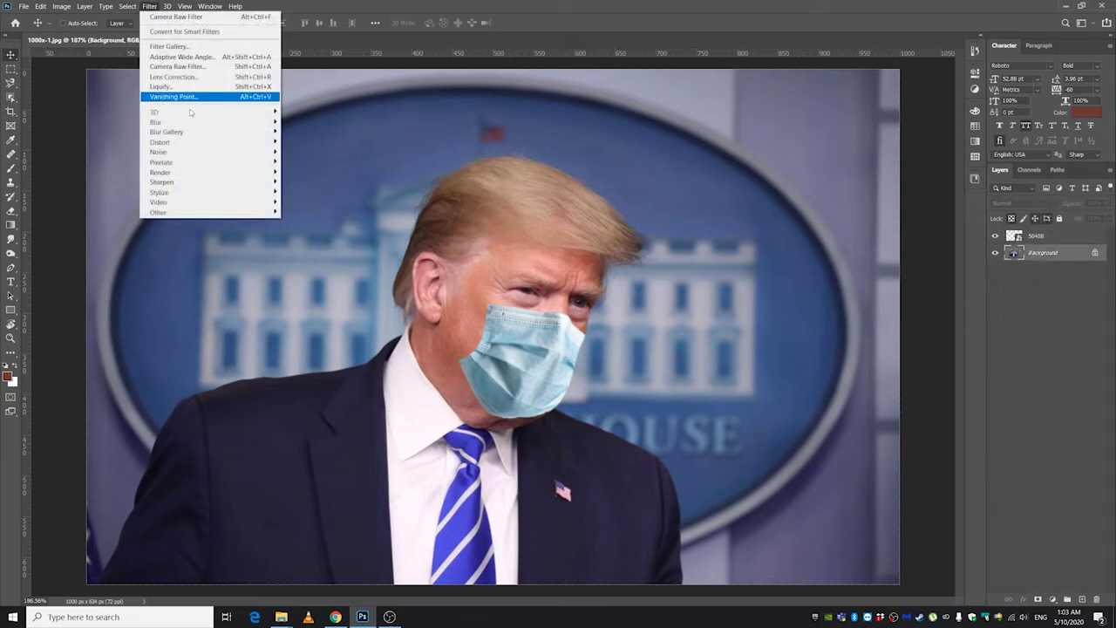
click(179, 66)
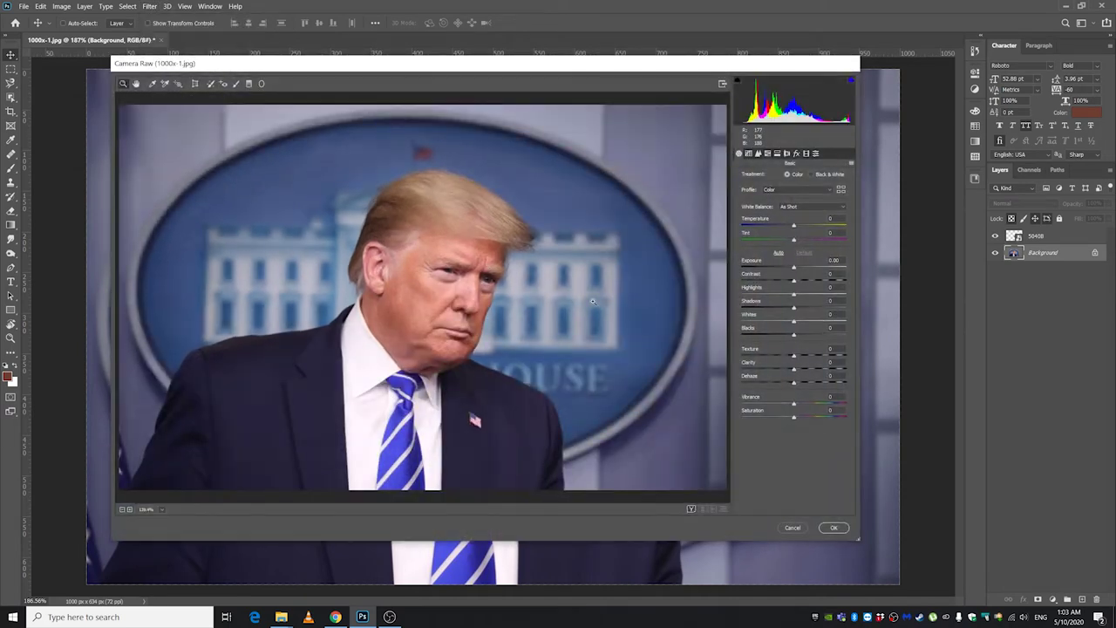
drag(794, 268, 802, 323)
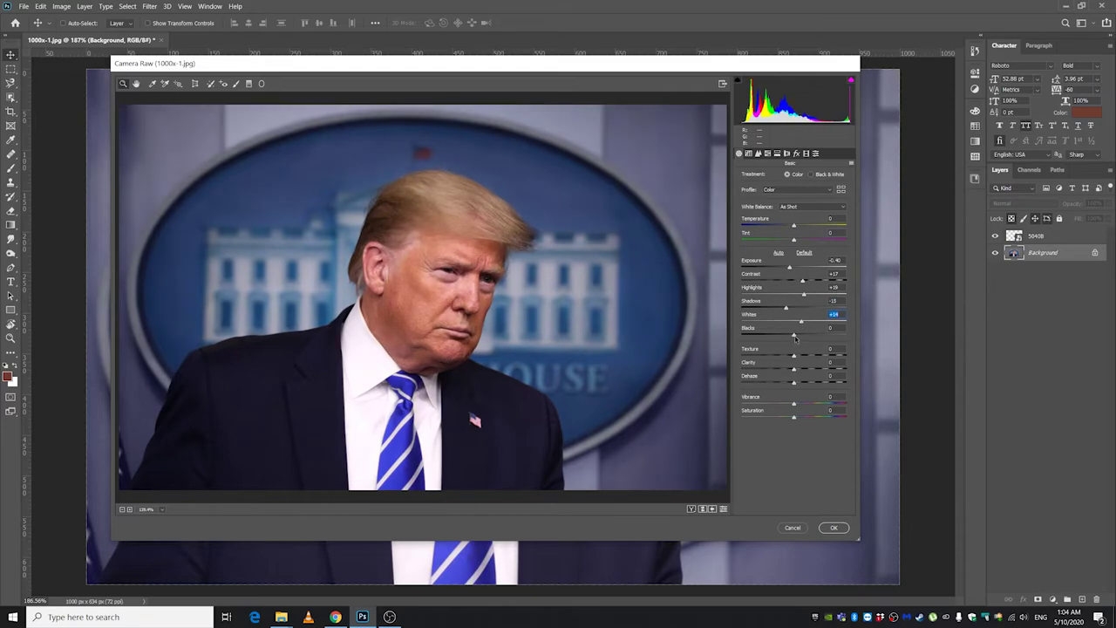
Set the Background layer's Blacks to -8, Texture to +19 and Clarity to +18, and apply the Camera Raw Filter.
drag(794, 336, 807, 359)
drag(793, 369, 804, 371)
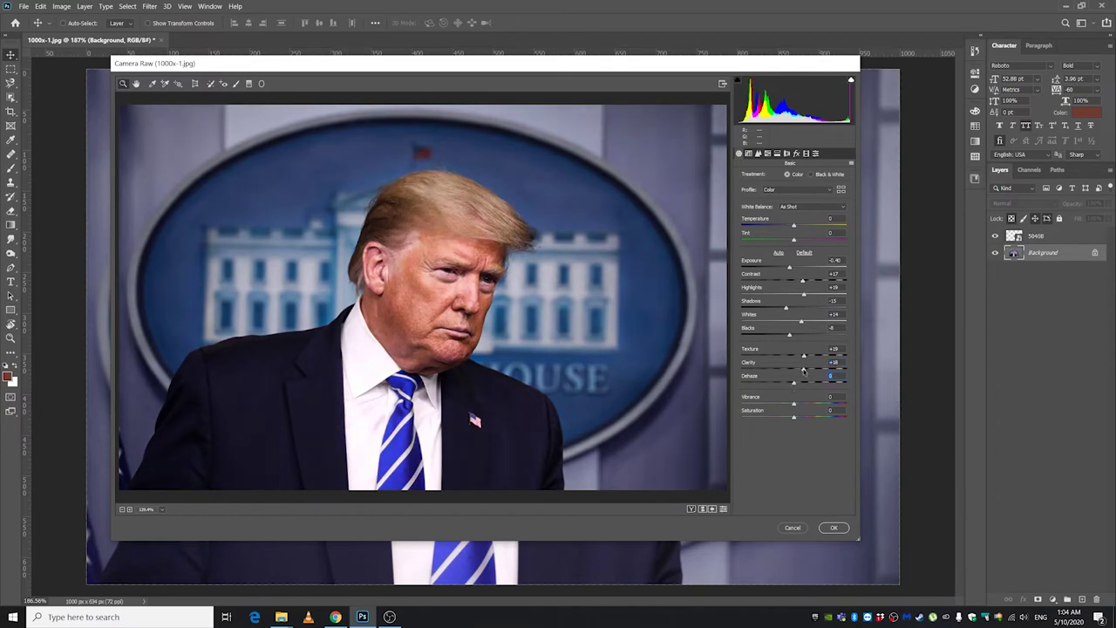
drag(656, 69, 617, 424)
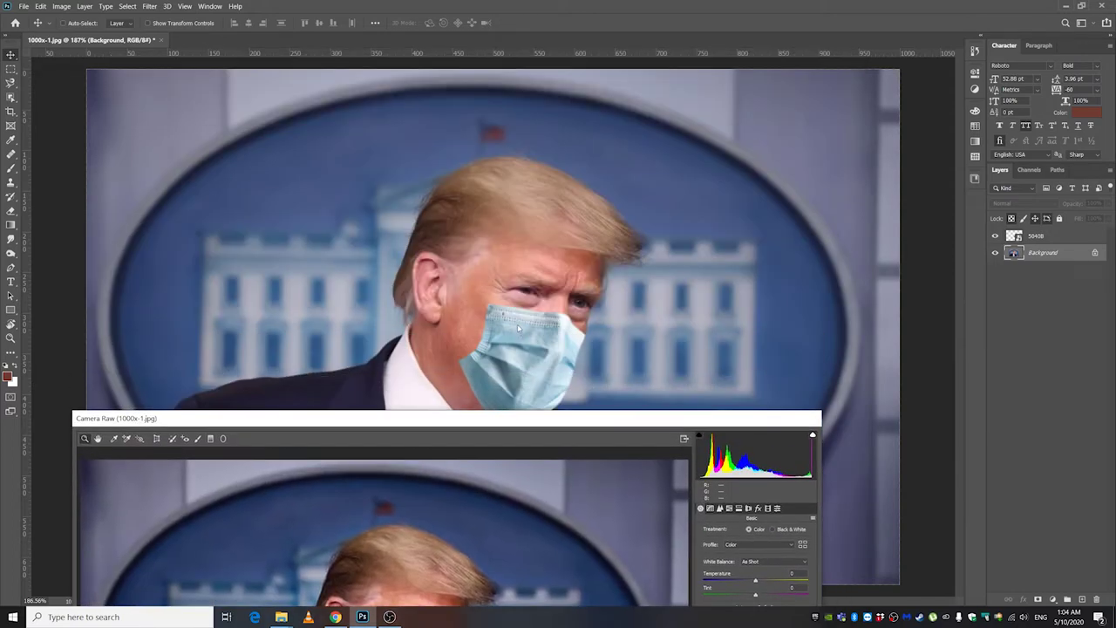
drag(536, 413, 603, 42)
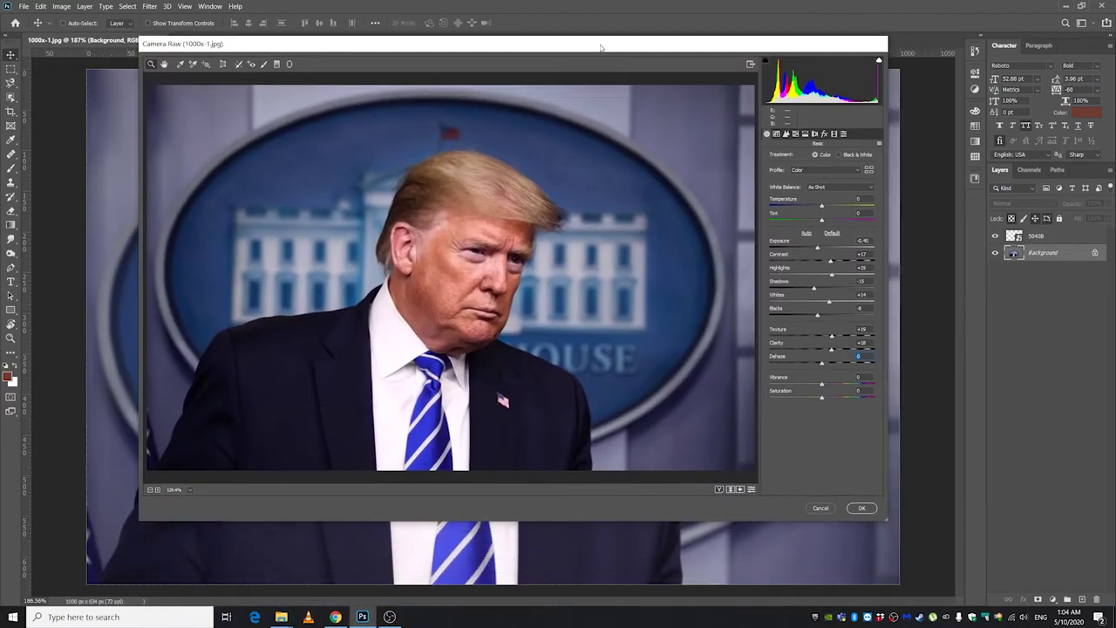
click(863, 508)
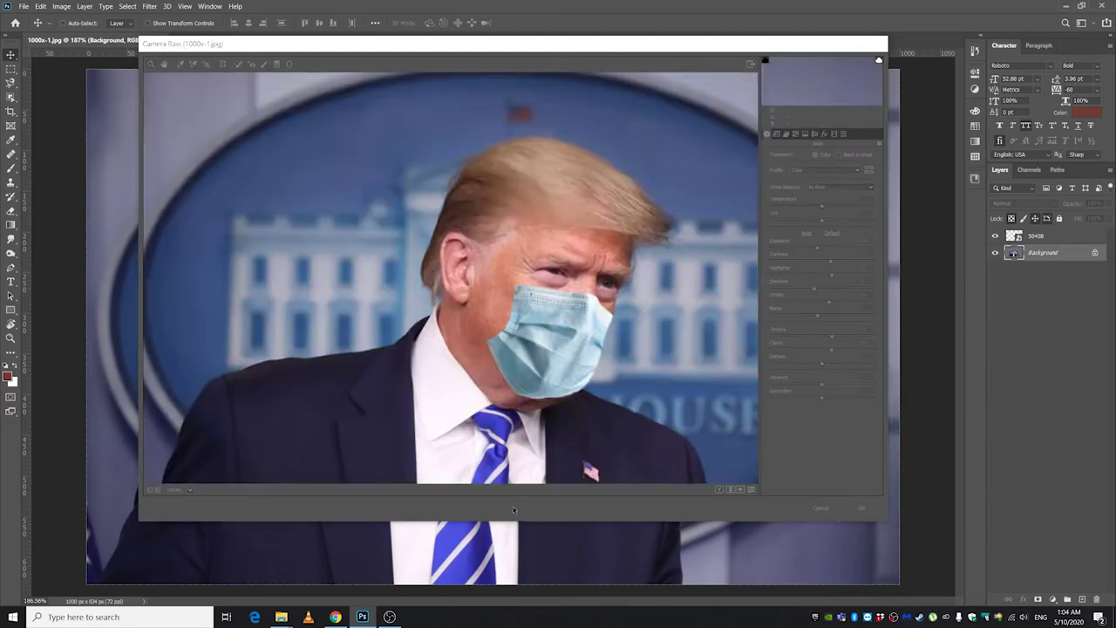
Open the 5040B mask layer in the Camera Raw Filter and set Exposure to -0.20 and Highlights to -96.
click(1049, 239)
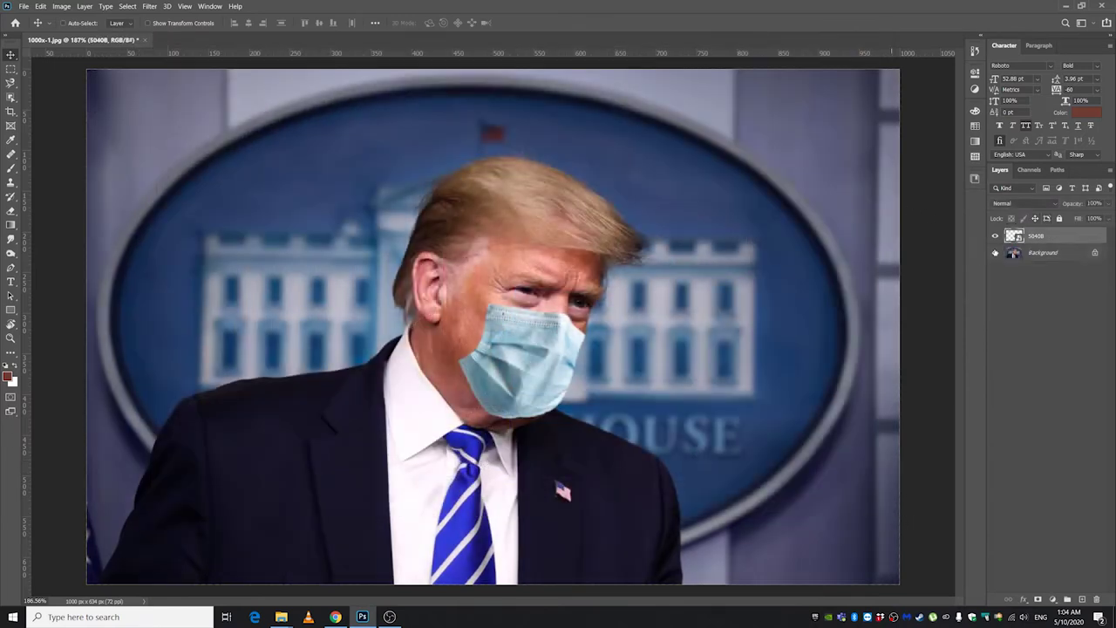
click(994, 237)
click(994, 237)
click(67, 7)
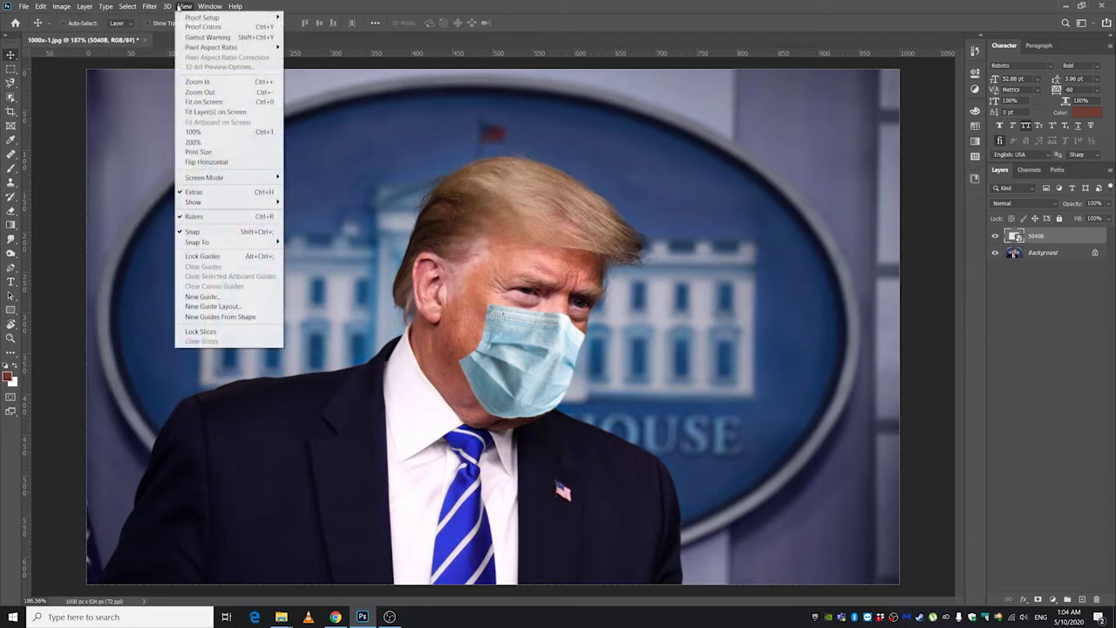
click(187, 66)
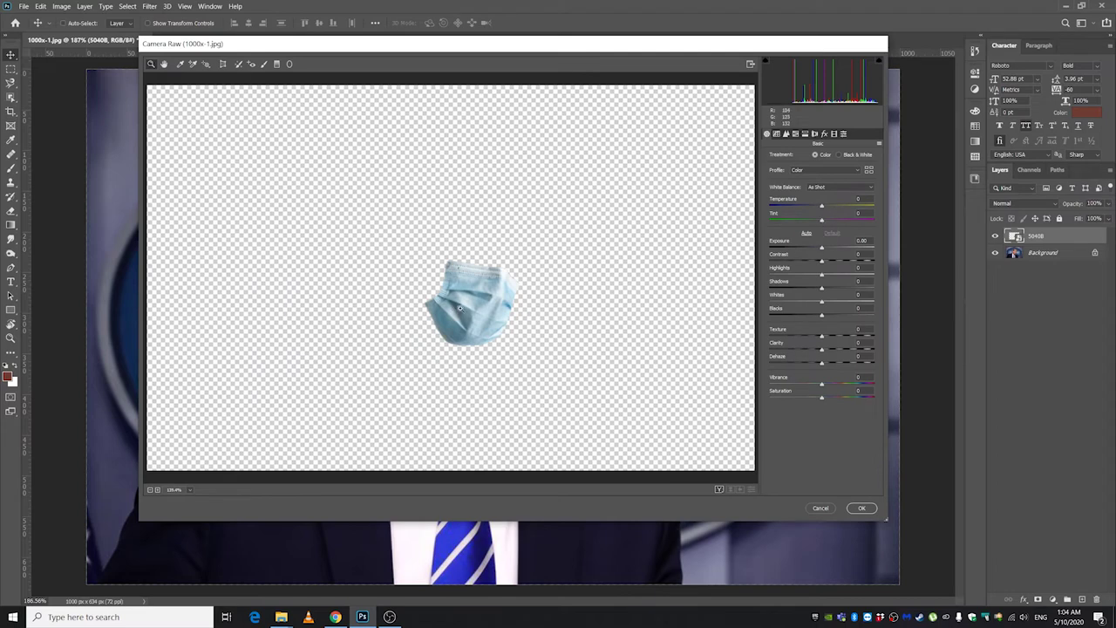
click(457, 309)
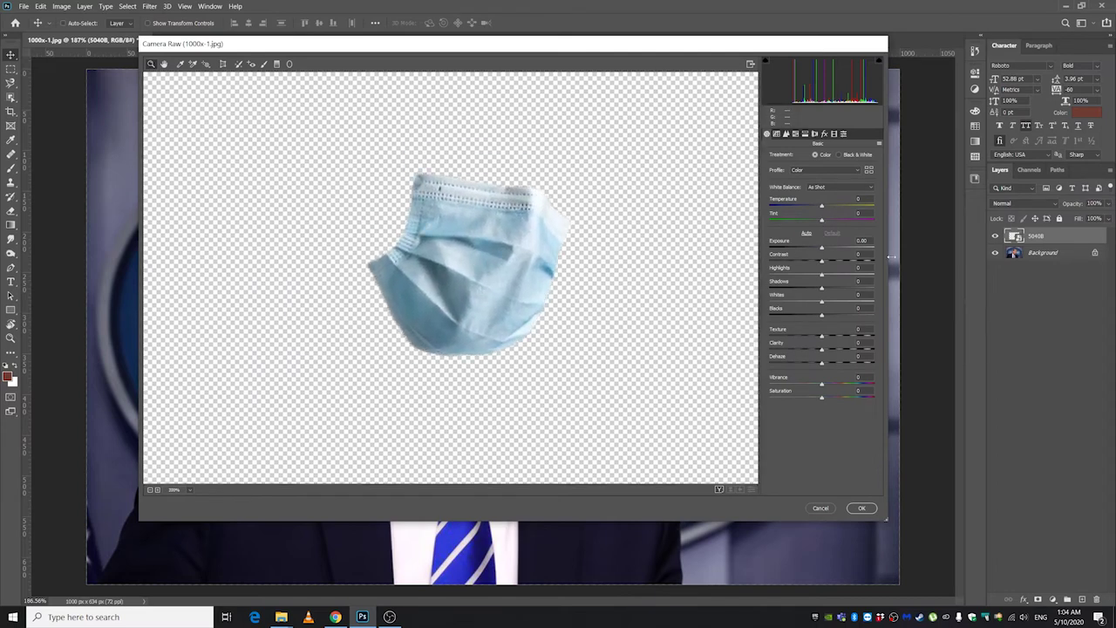
drag(822, 250, 679, 276)
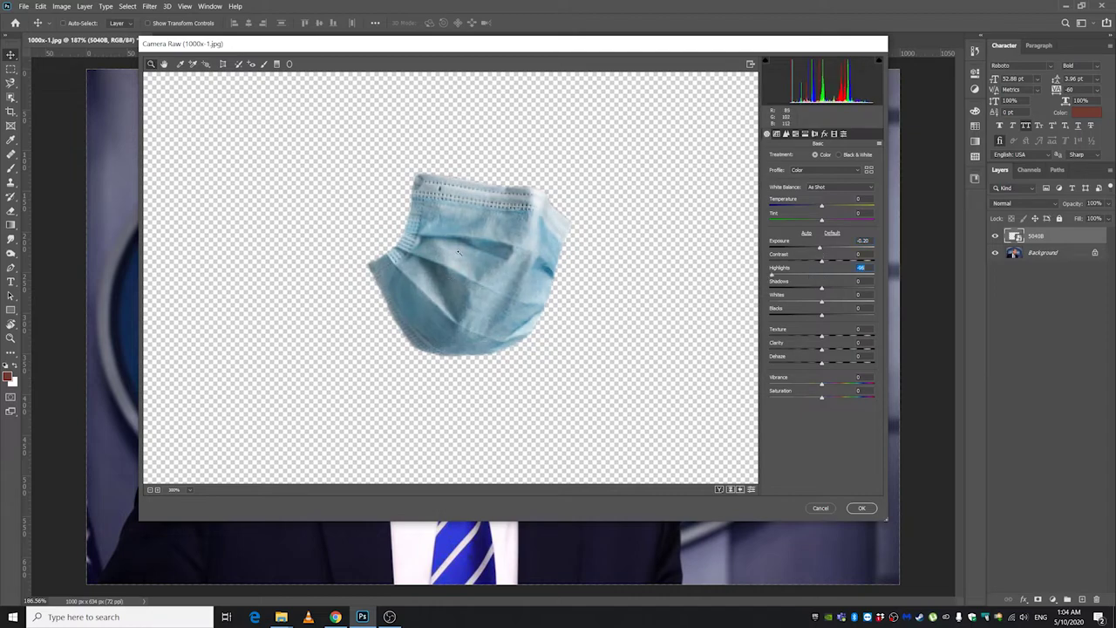
Set the mask's Highlights to -93, Shadows +13, Whites -41, Blacks -13 and Texture +26, and apply the Camera Raw Filter.
drag(482, 46, 521, 73)
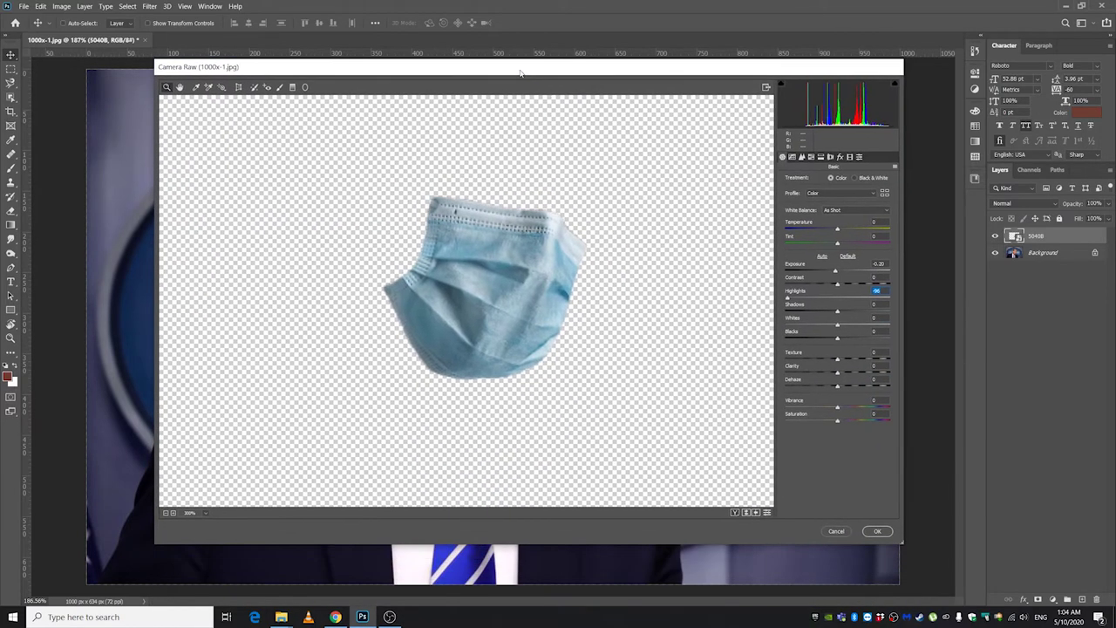
drag(789, 298, 849, 365)
click(839, 311)
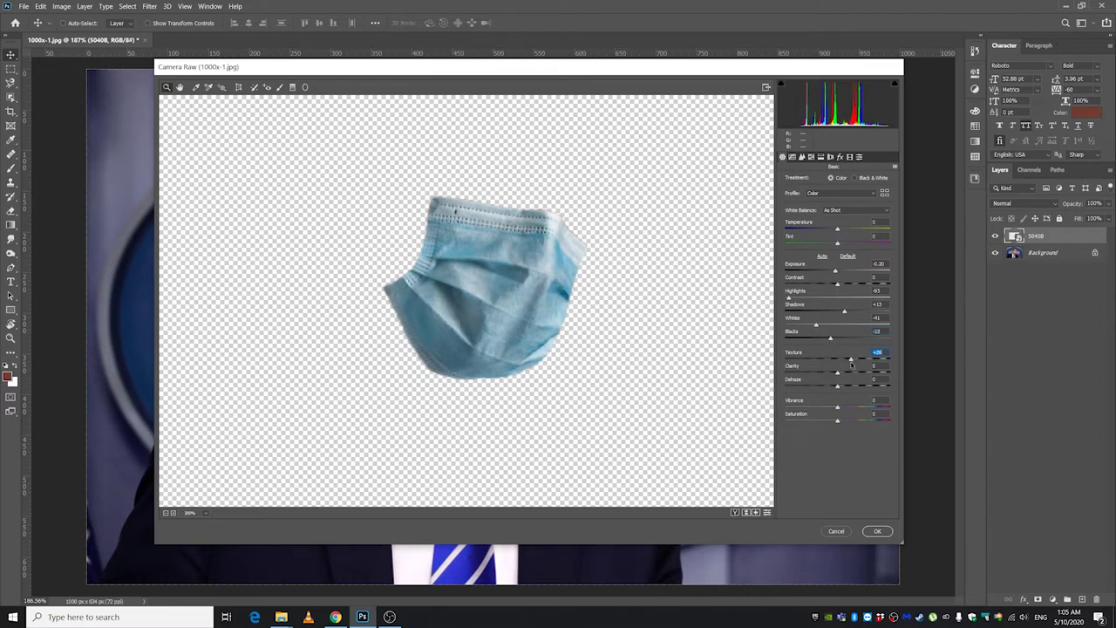
click(877, 531)
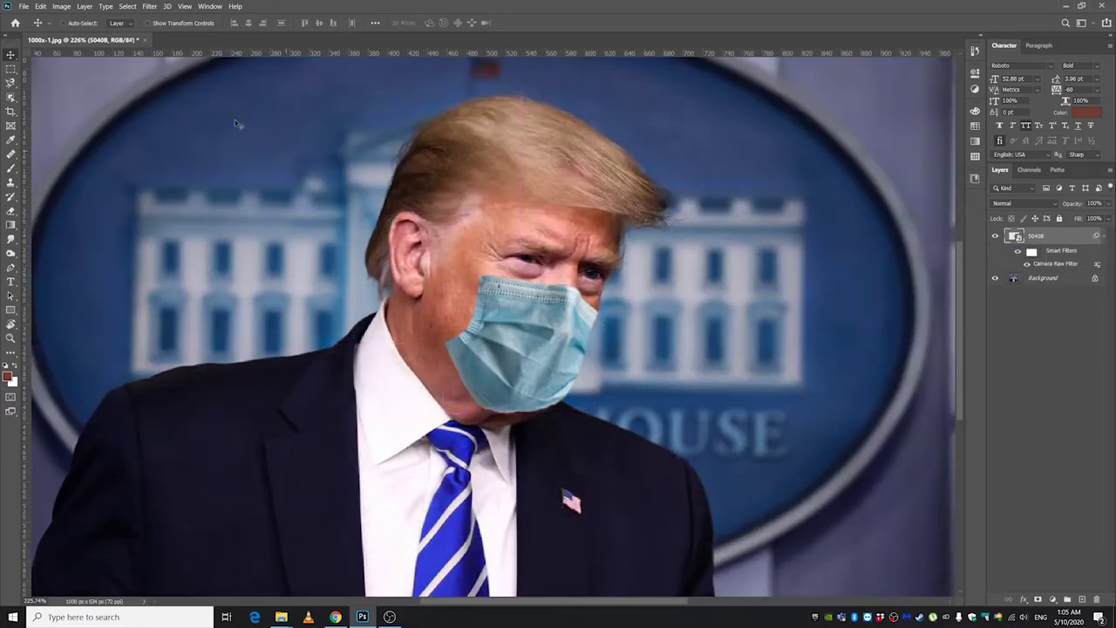
Start a Curves adjustment on the 5040B layer and lower the Green channel's midtones to output 127 at input 136.
click(62, 7)
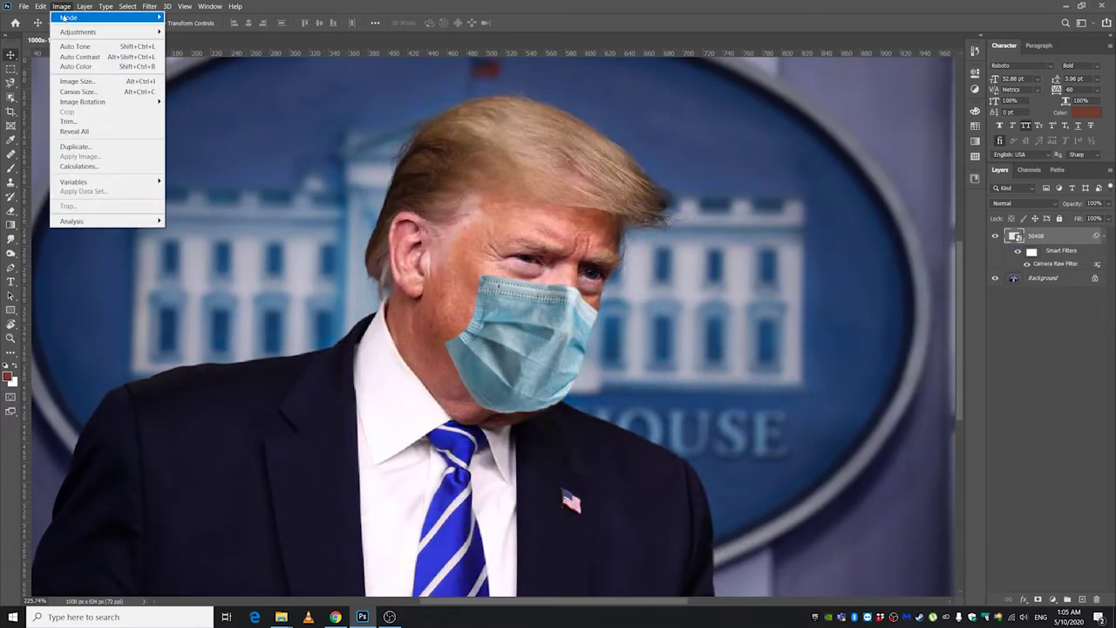
mouse_move(82, 33)
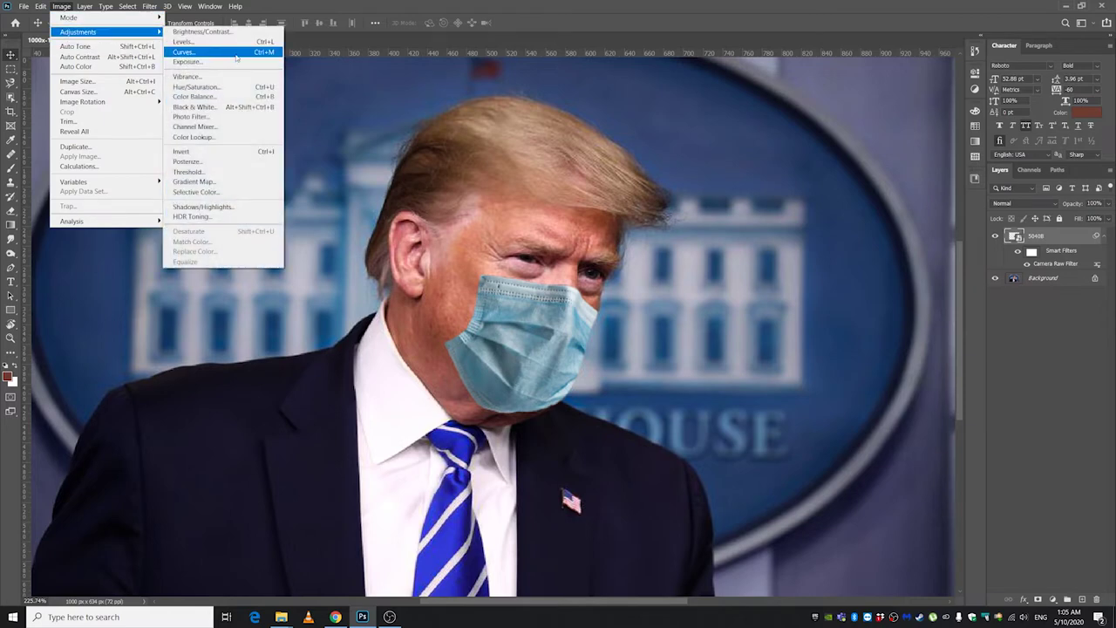
click(236, 55)
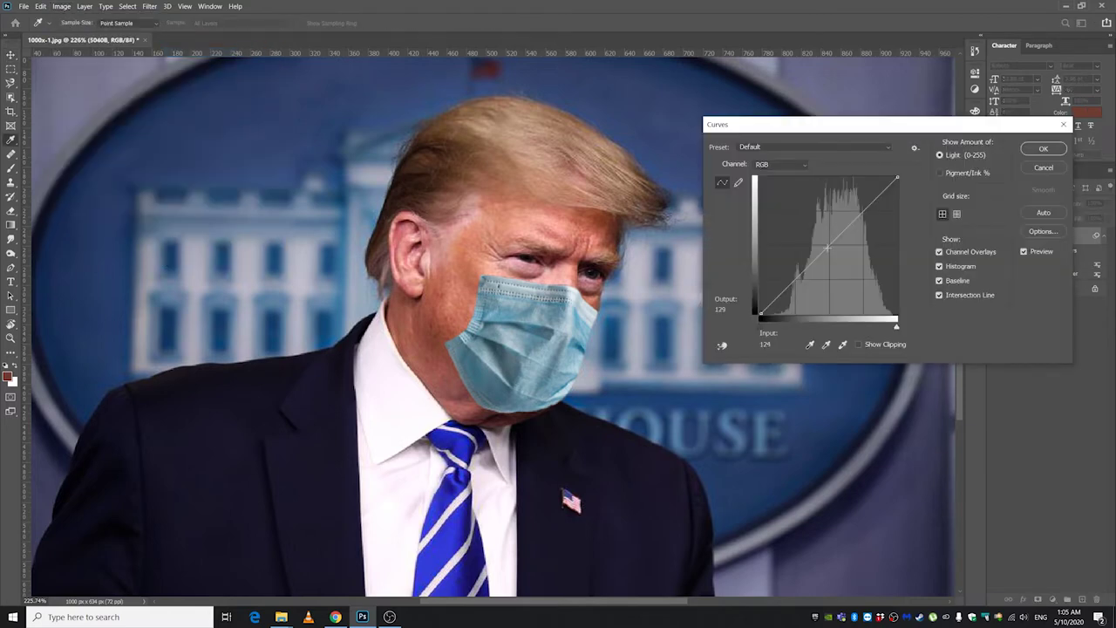
mouse_move(897, 177)
mouse_down()
mouse_move(898, 188)
mouse_move(898, 175)
mouse_up()
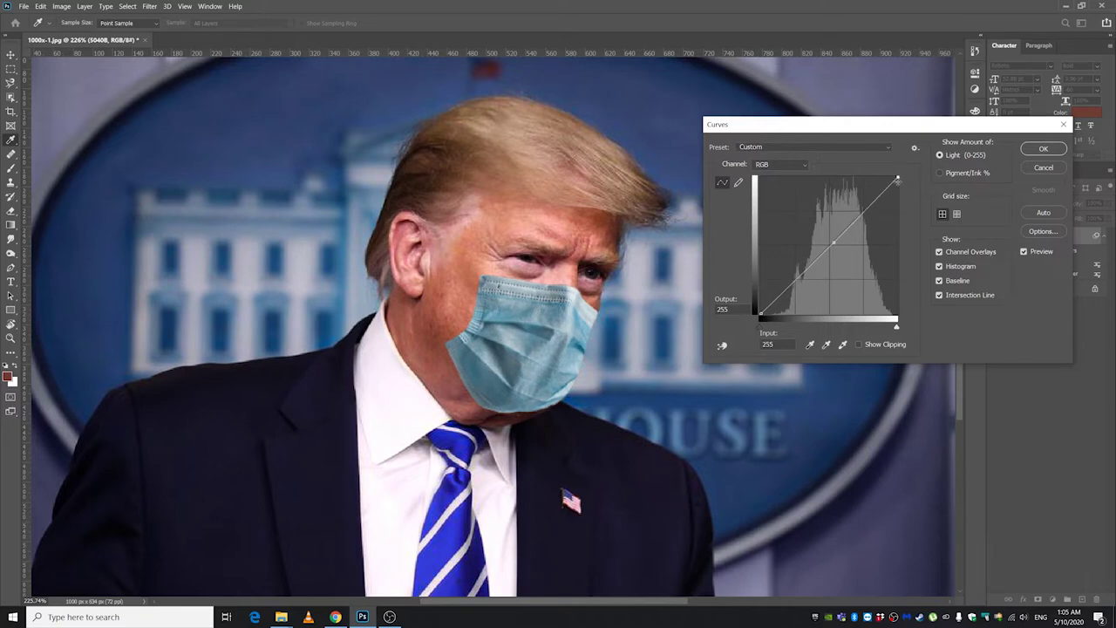
click(765, 165)
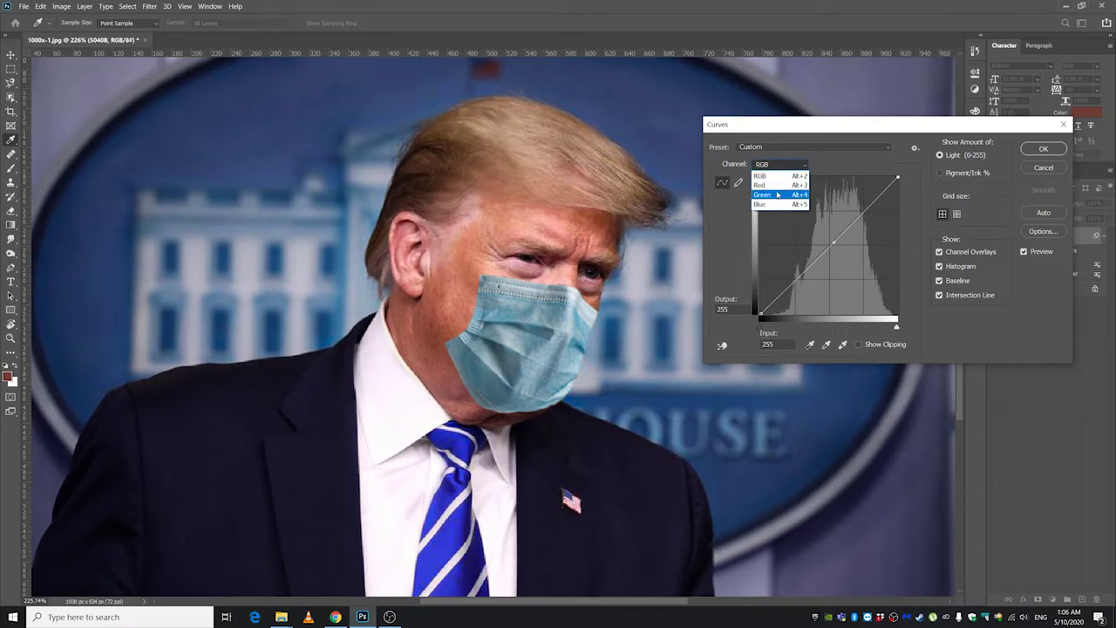
click(774, 194)
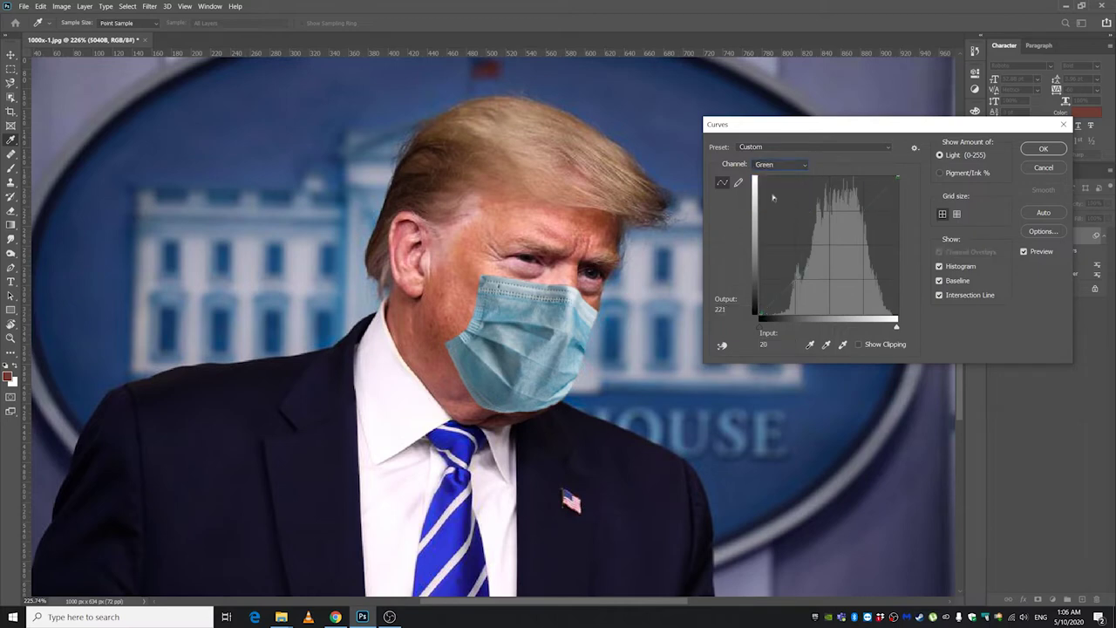
drag(826, 247, 833, 247)
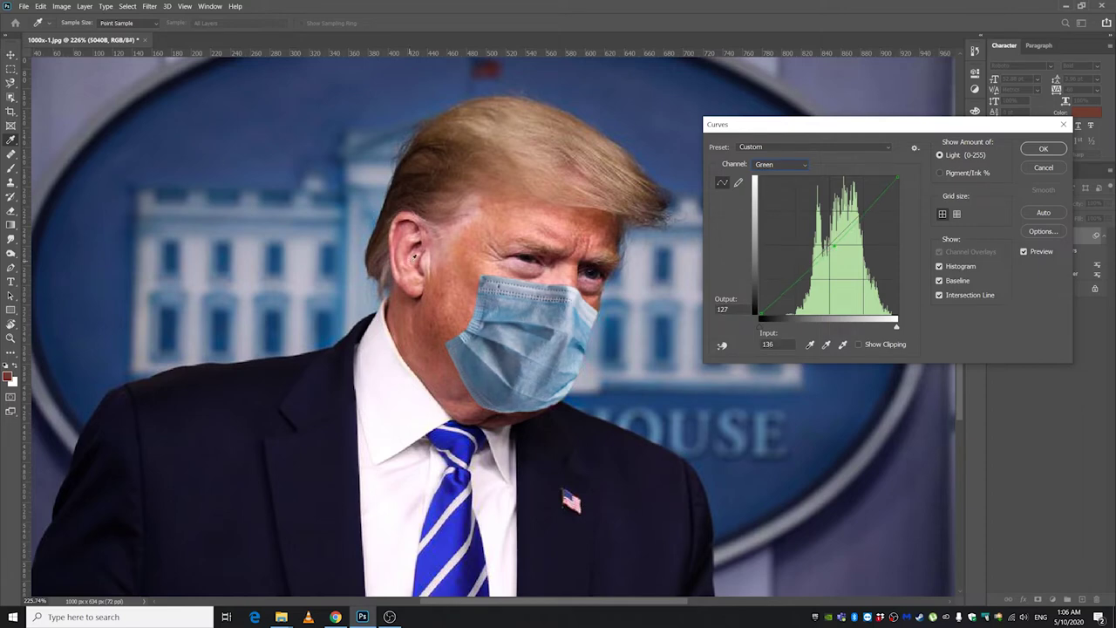
Raise the Blue curve to output 134 at input 129, fine-tune the Red curve's midpoint, and apply the Curves adjustment.
click(780, 164)
click(773, 208)
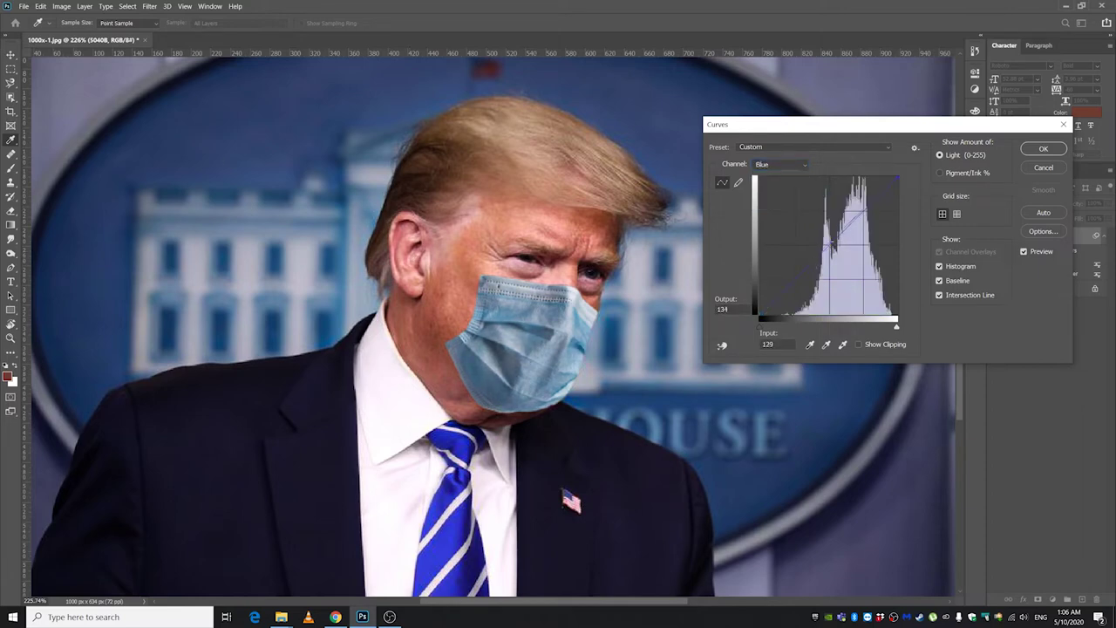
key(alt+3)
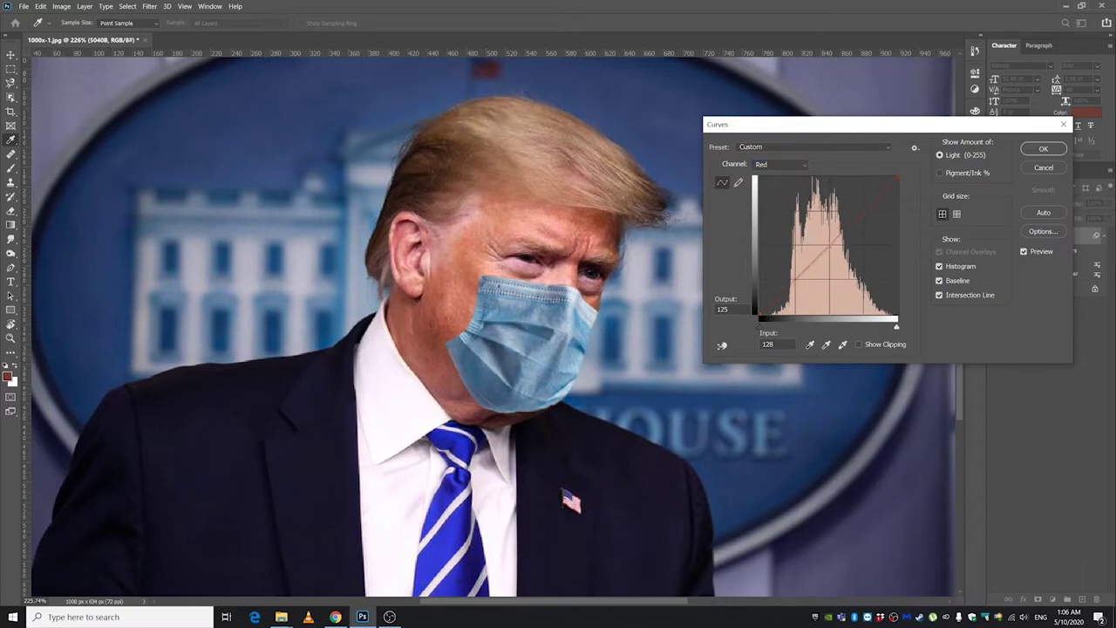
drag(828, 246, 826, 242)
click(1054, 151)
scroll(584, 336, down, 6)
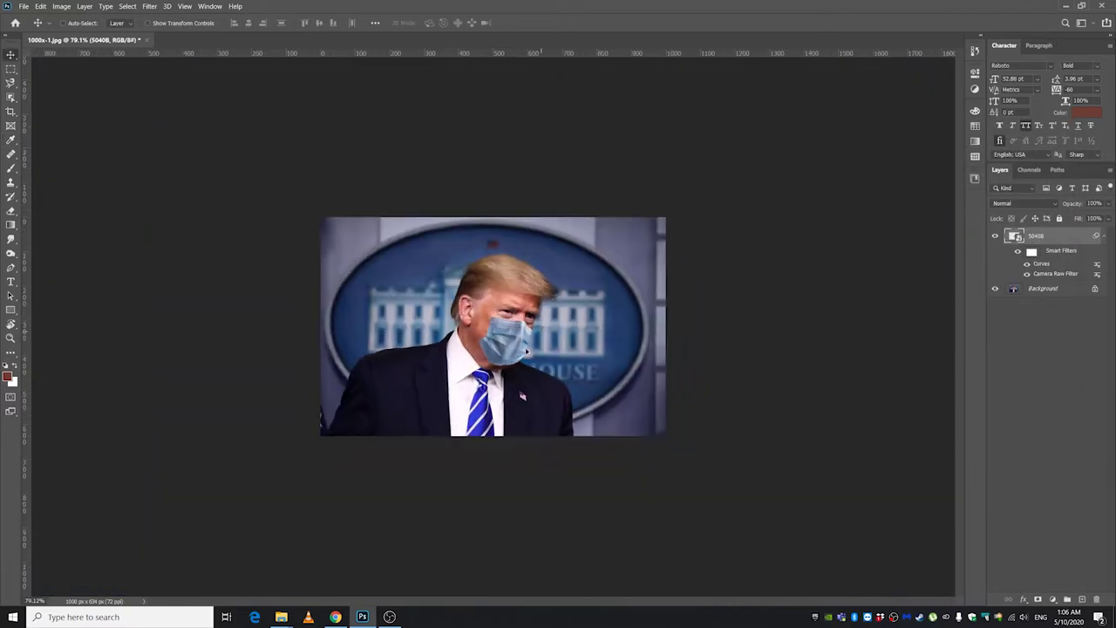
scroll(524, 340, up, 9)
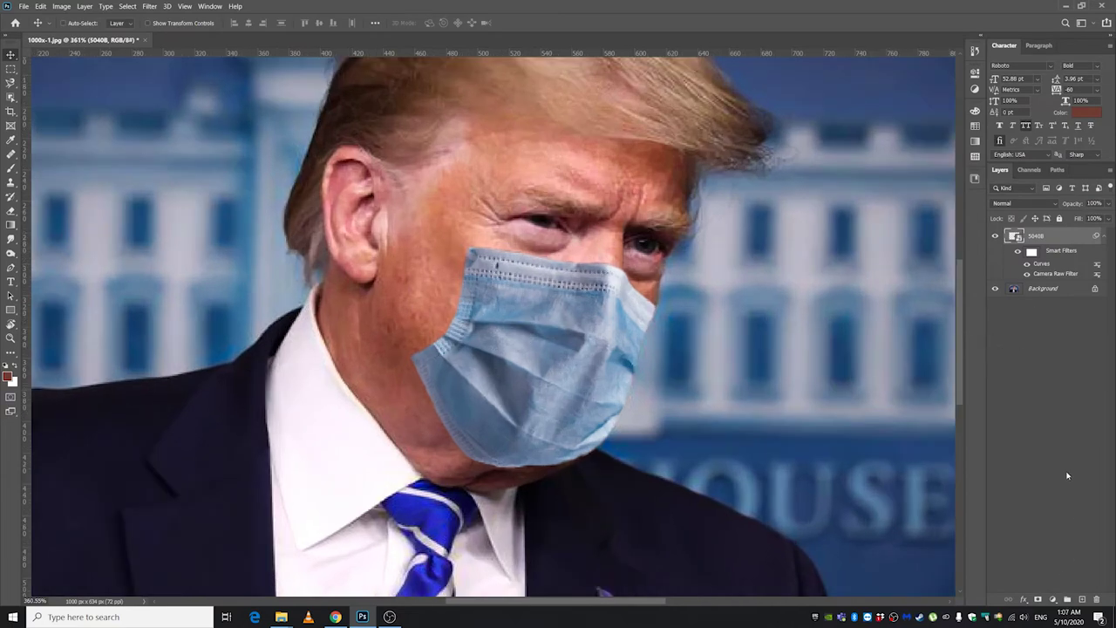
Add a new layer named Shadows and place it between the 5040B layer and the Background.
click(1081, 599)
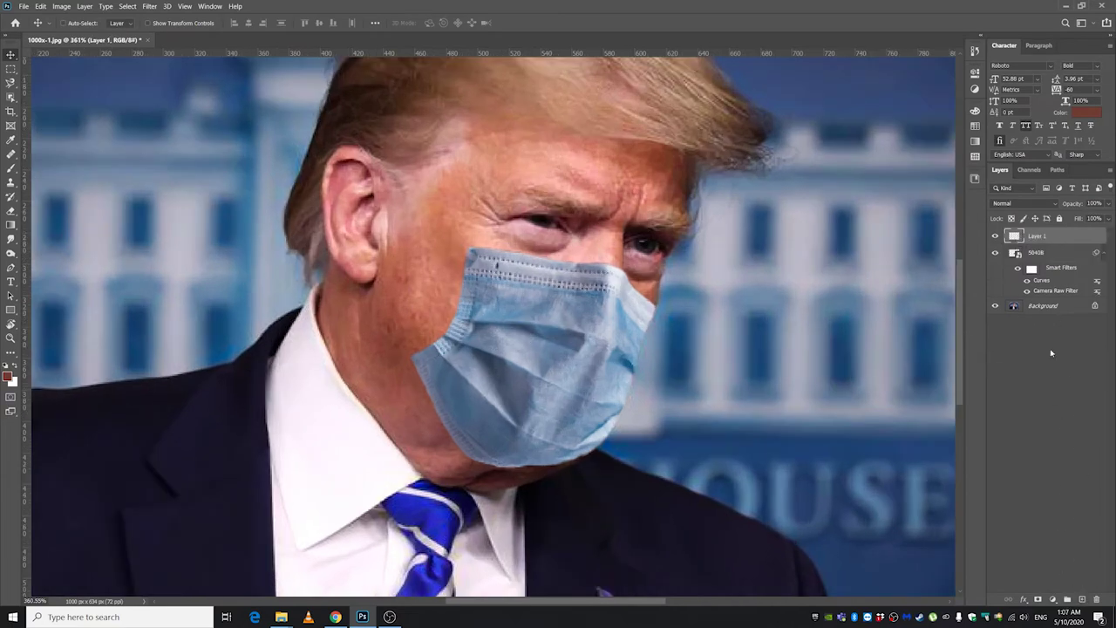
double_click(1037, 236)
text(Shadows)
key(Return)
drag(1041, 240, 1040, 294)
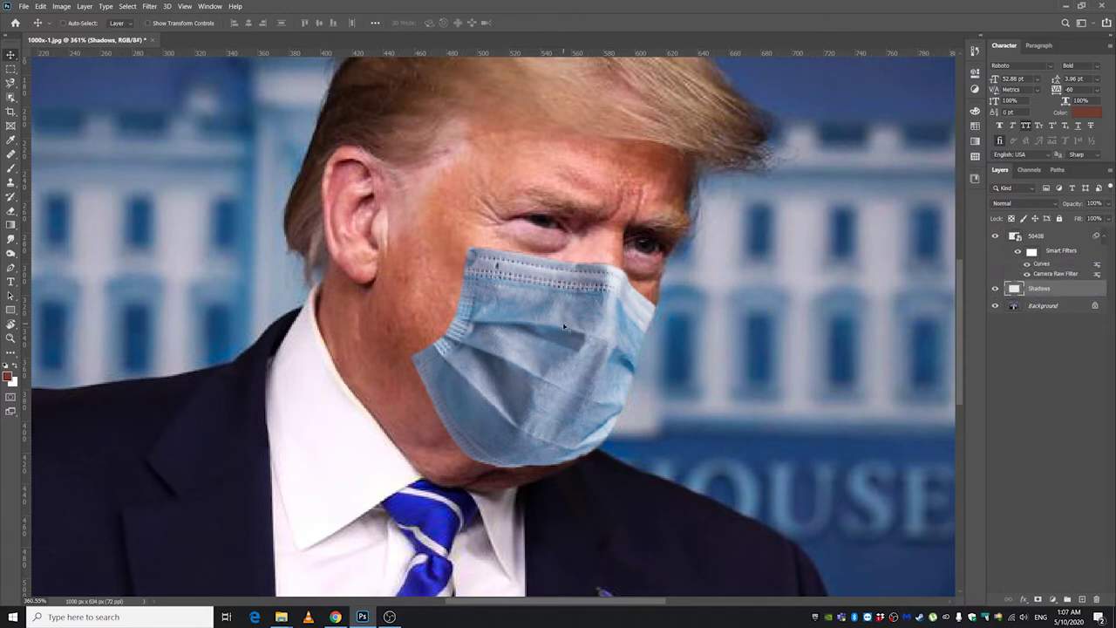
Set up the Brush tool with a dark reddish-brown colour sampled beside the eye and 10% opacity.
click(11, 171)
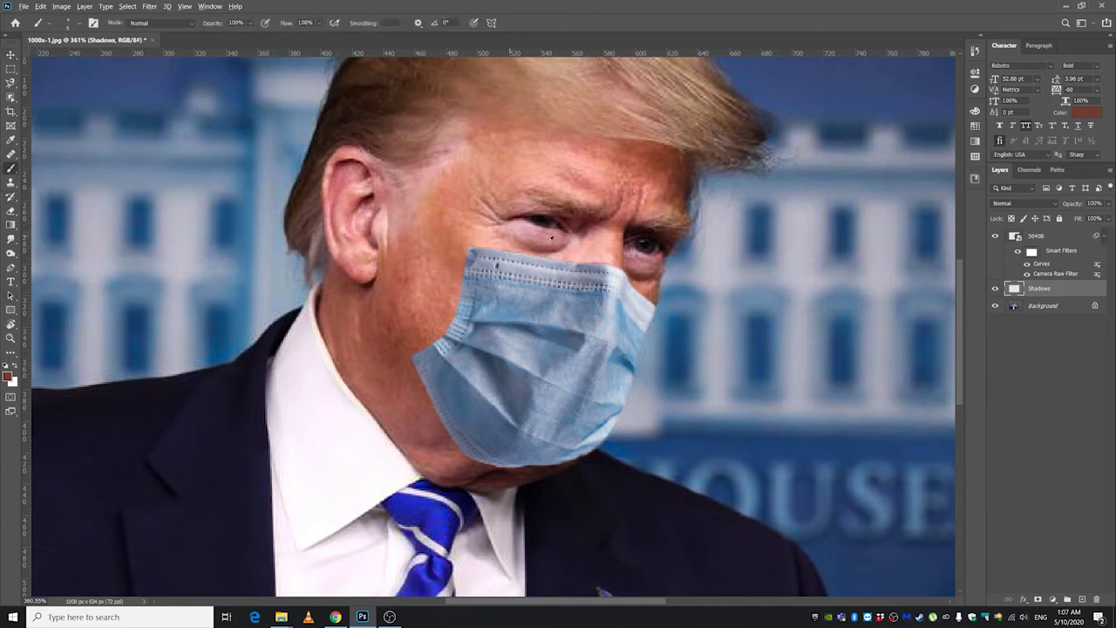
alt+click(464, 258)
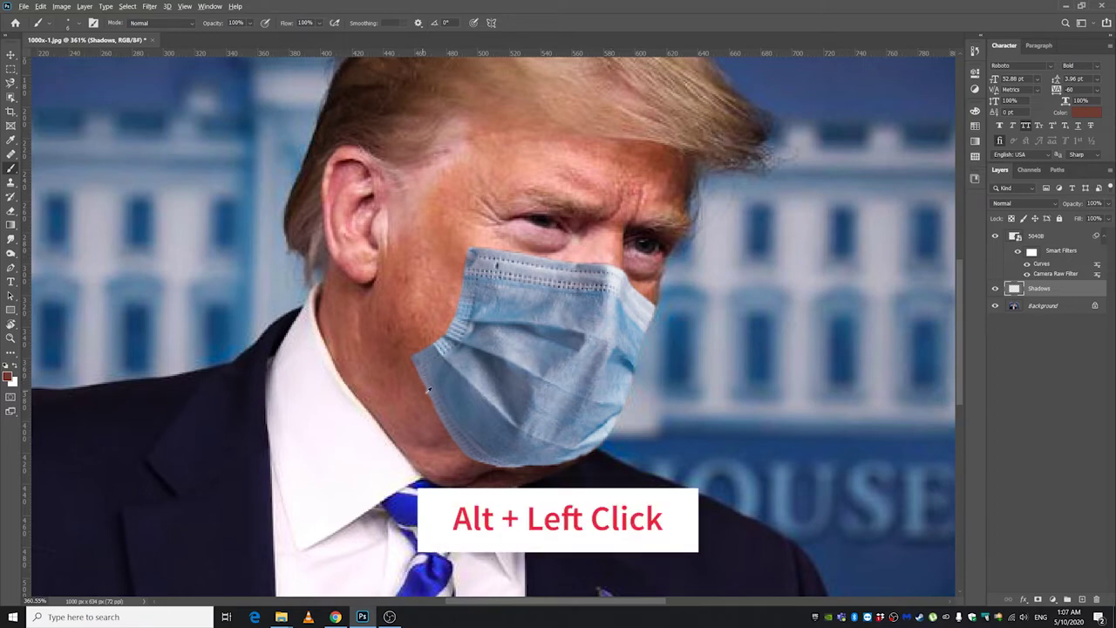
alt+click(567, 215)
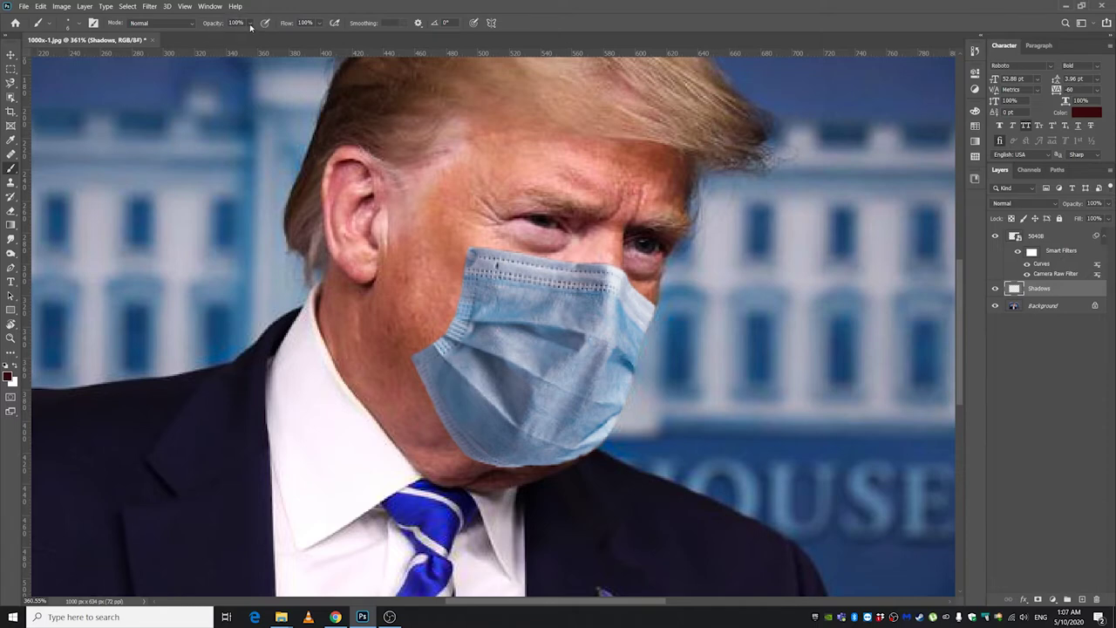
drag(251, 24, 221, 37)
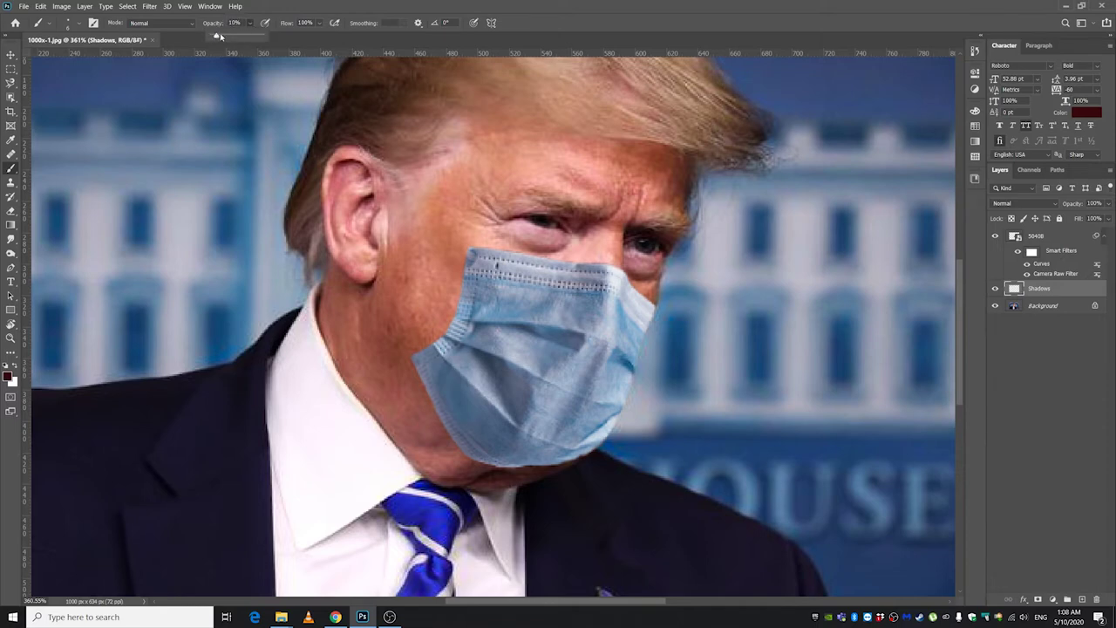
Undo the first stroke, enlarge the brush, and paint soft shadows on the jaw and neck along the mask's lower cheek-side edge.
scroll(480, 319, up, 3)
alt+right_click(467, 253)
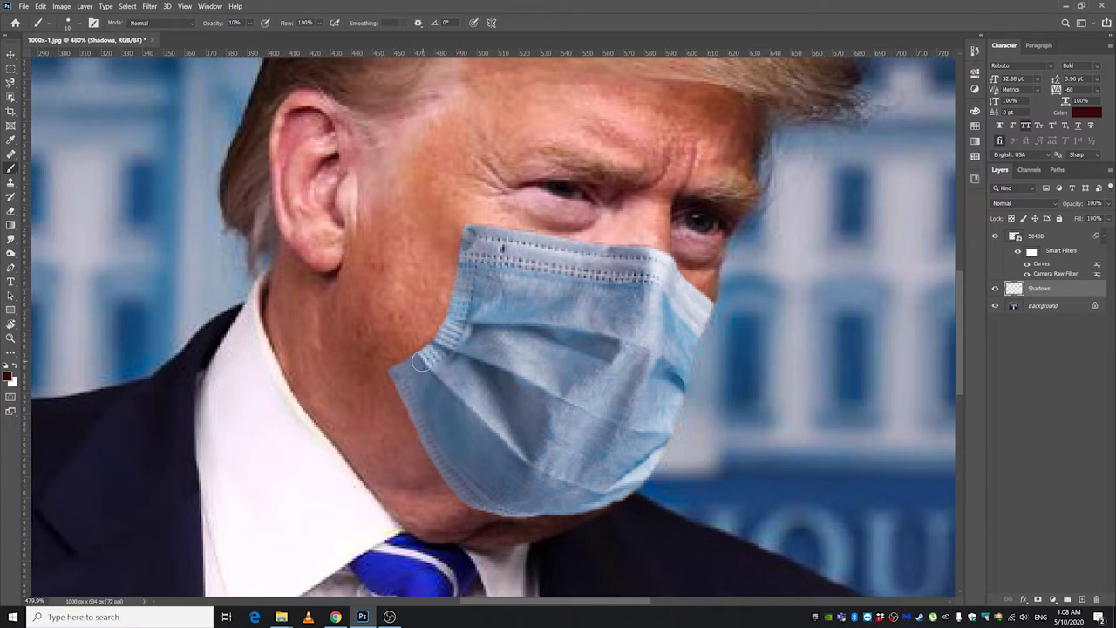
key(ctrl+z)
key(bracketright)
mouse_move(435, 468)
mouse_down()
mouse_move(398, 381)
mouse_move(445, 443)
mouse_move(452, 479)
mouse_move(474, 502)
mouse_move(517, 518)
mouse_up()
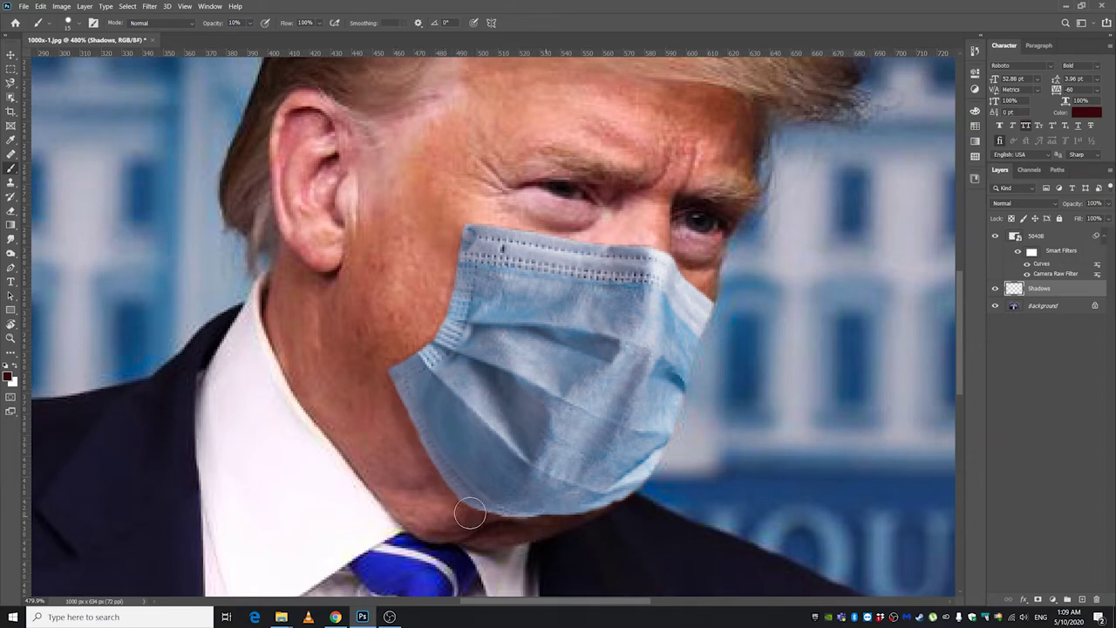
drag(454, 494, 476, 496)
mouse_move(439, 442)
mouse_down()
mouse_move(437, 499)
mouse_move(431, 380)
mouse_up()
drag(434, 266, 433, 267)
drag(405, 422, 456, 498)
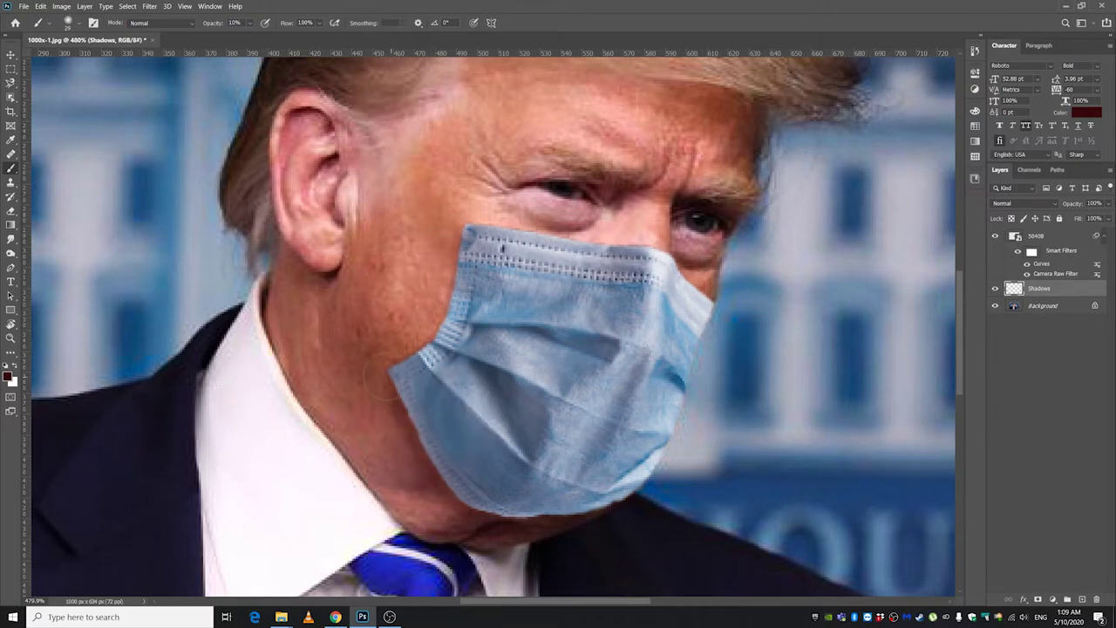
mouse_move(393, 396)
mouse_down()
mouse_move(400, 444)
mouse_move(474, 513)
mouse_up()
Paint a thin shadow with a small brush on the skin along the mask's upper edge and pleated cheek edge.
scroll(513, 255, up, 3)
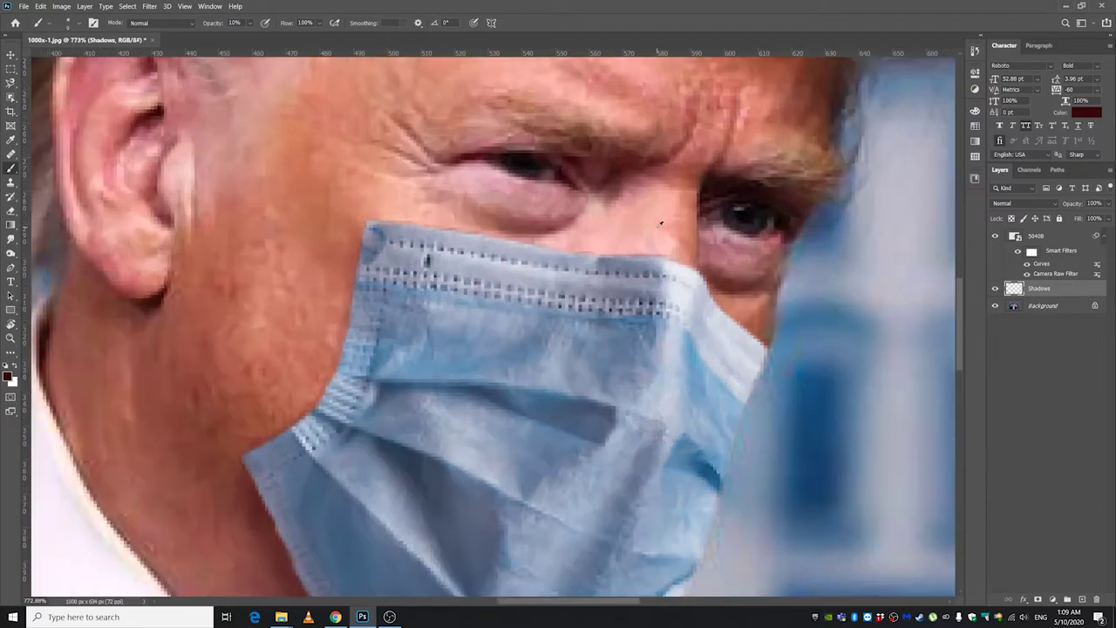
drag(569, 256, 362, 236)
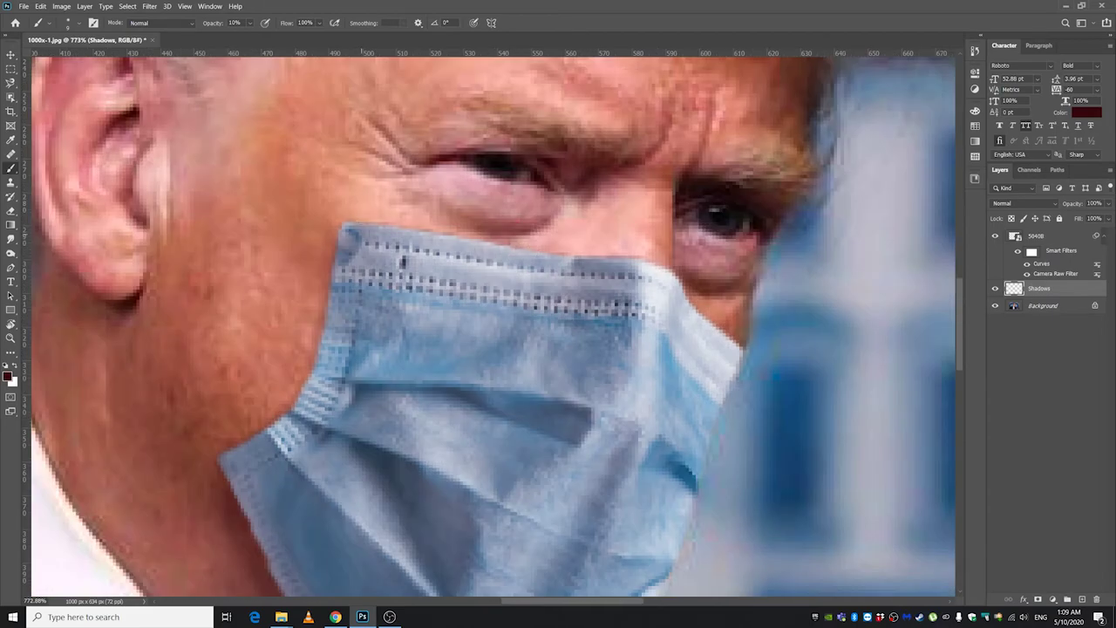
drag(325, 316, 291, 402)
scroll(353, 380, down, 2)
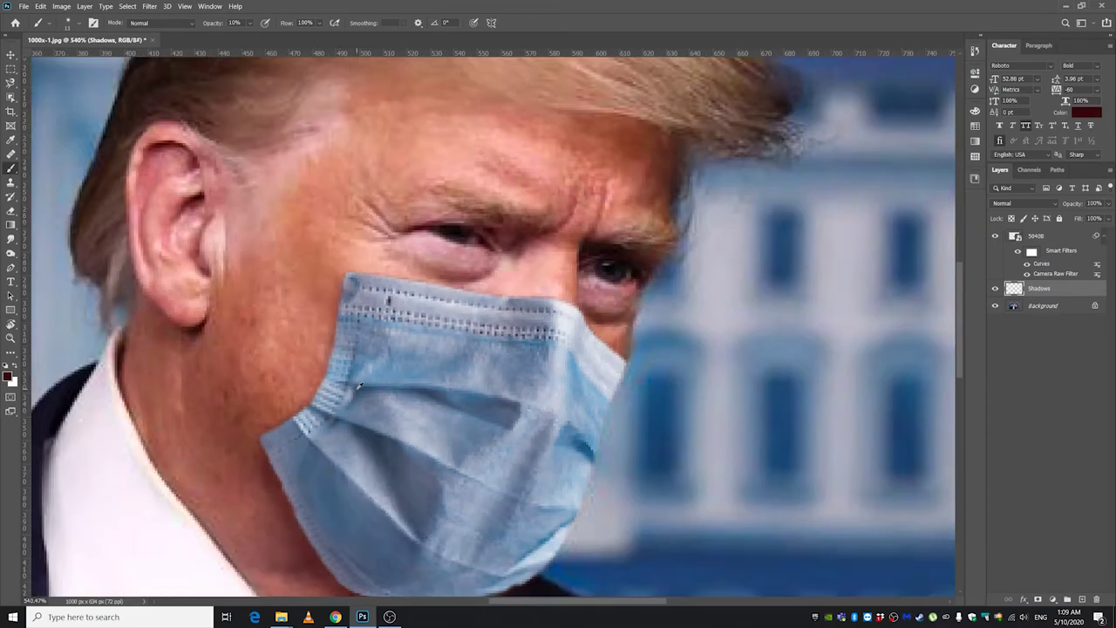
Soften the painted neck and jaw shadow below the mask with a soft Eraser at 40% opacity.
scroll(254, 375, up, 3)
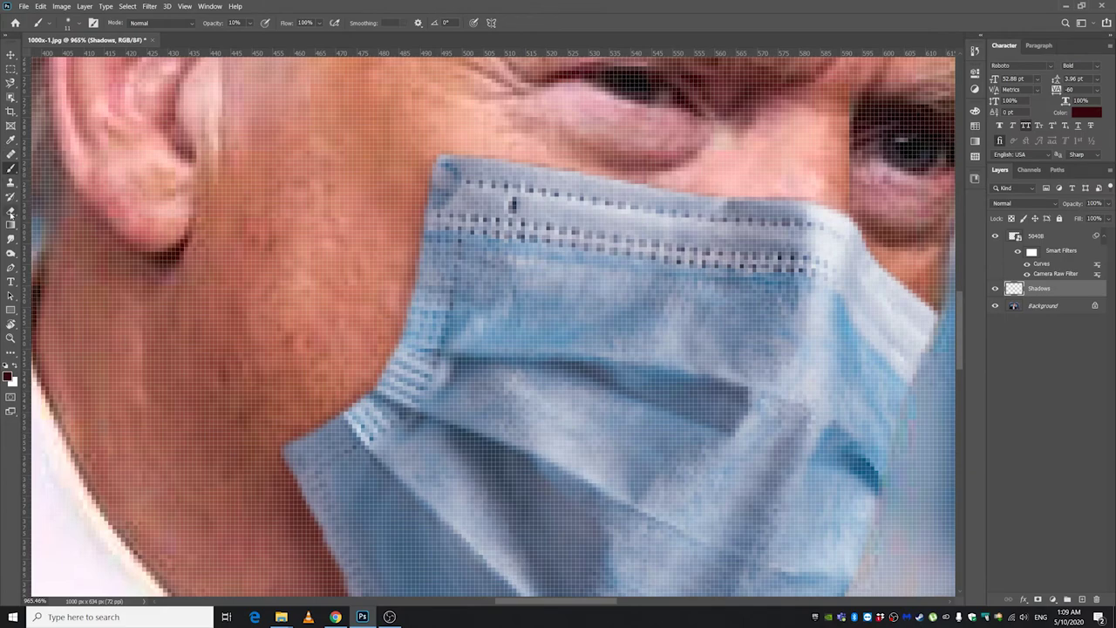
click(10, 212)
alt+drag(334, 351, 259, 361)
scroll(433, 300, down, 5)
scroll(433, 300, down, 4)
scroll(404, 426, up, 6)
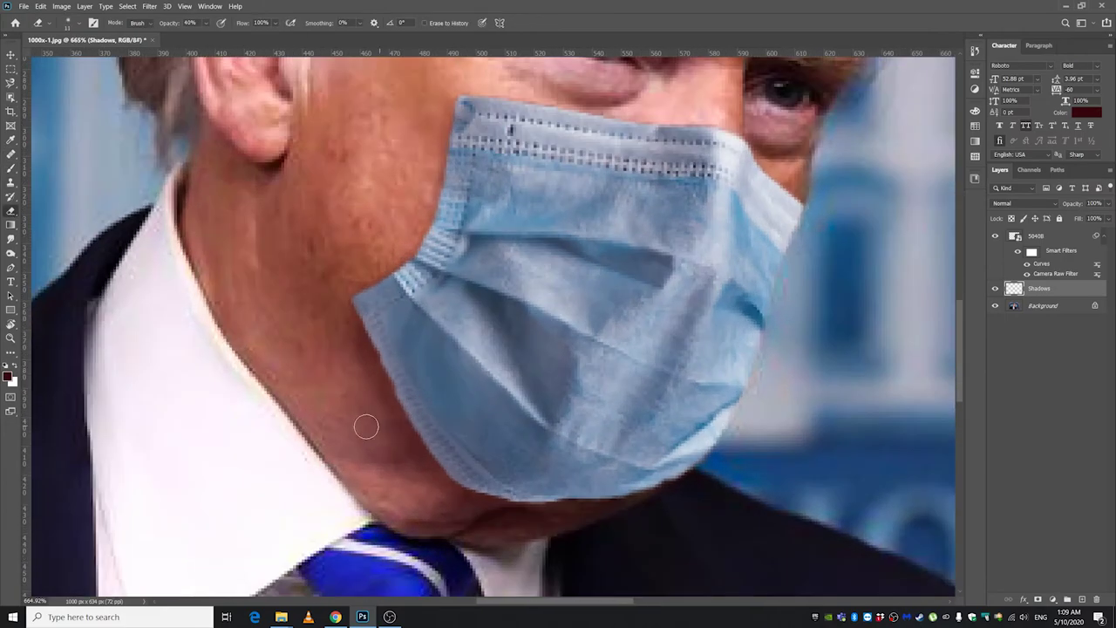
mouse_move(367, 426)
alt+mouse_down()
mouse_move(391, 427)
mouse_move(382, 405)
alt+mouse_up()
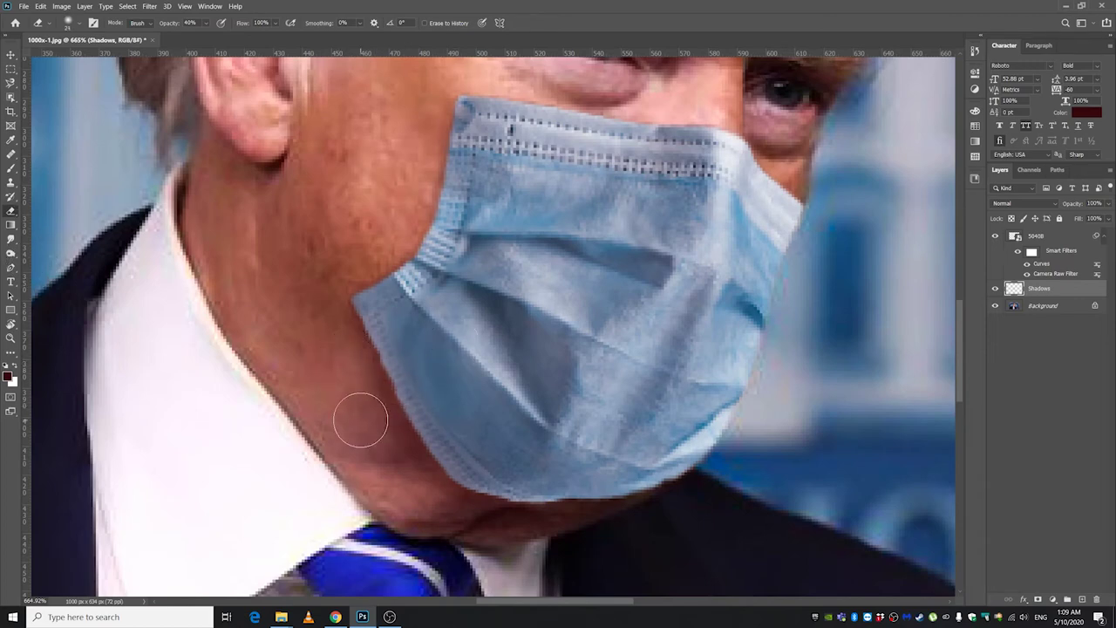
drag(390, 457, 379, 427)
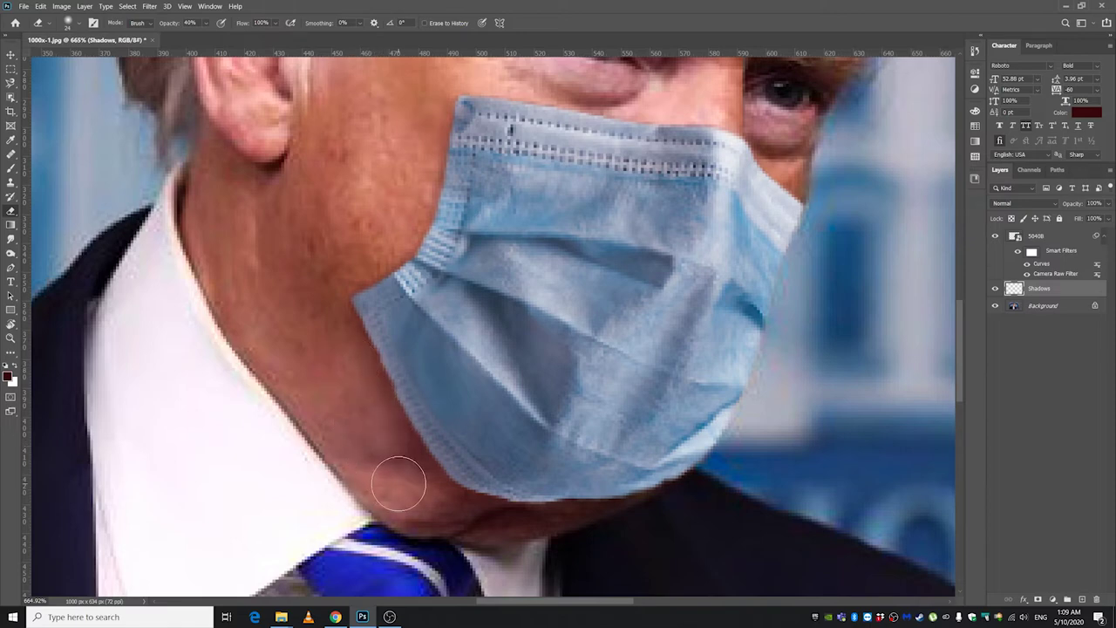
mouse_move(398, 485)
mouse_down()
mouse_move(410, 514)
mouse_move(553, 458)
mouse_up()
Brush a broader, softer shadow at 10% opacity over the jaw and neck beneath the mask.
click(11, 168)
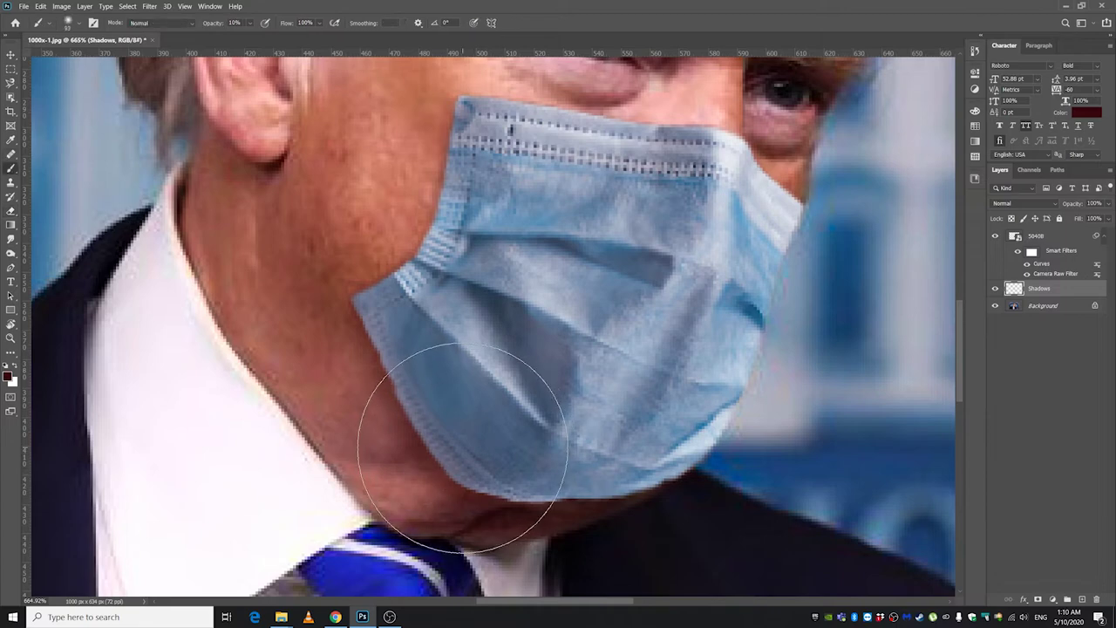
mouse_move(513, 479)
mouse_down()
mouse_move(457, 503)
mouse_move(451, 476)
mouse_move(426, 463)
mouse_move(421, 399)
mouse_move(421, 424)
mouse_up()
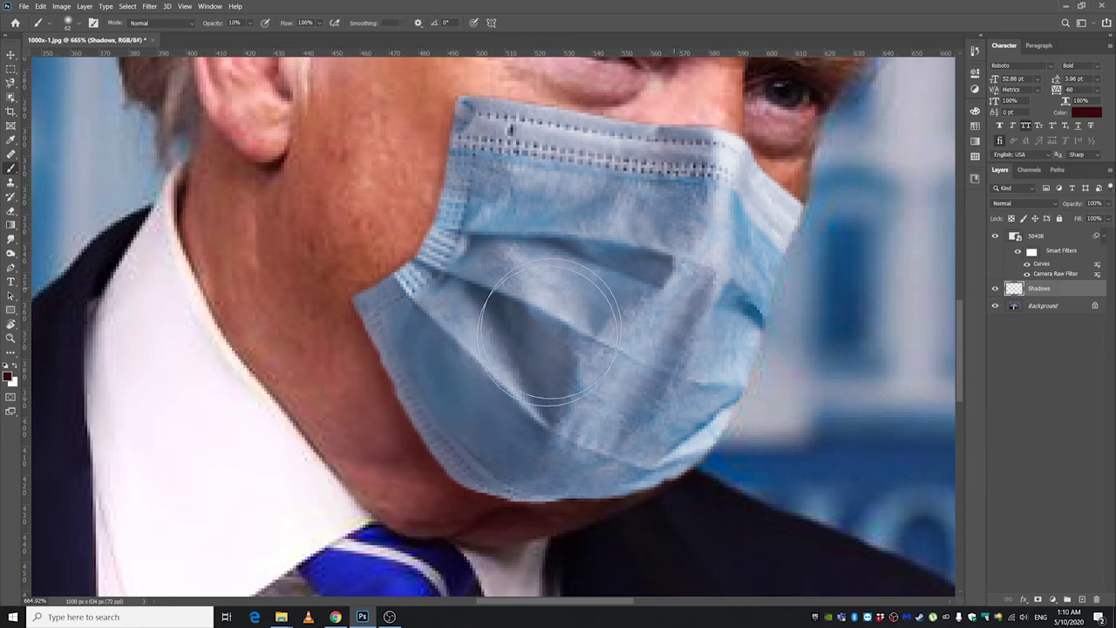
mouse_move(532, 406)
mouse_down()
mouse_move(424, 449)
mouse_move(411, 361)
mouse_move(421, 437)
mouse_up()
scroll(421, 437, down, 7)
scroll(445, 329, up, 7)
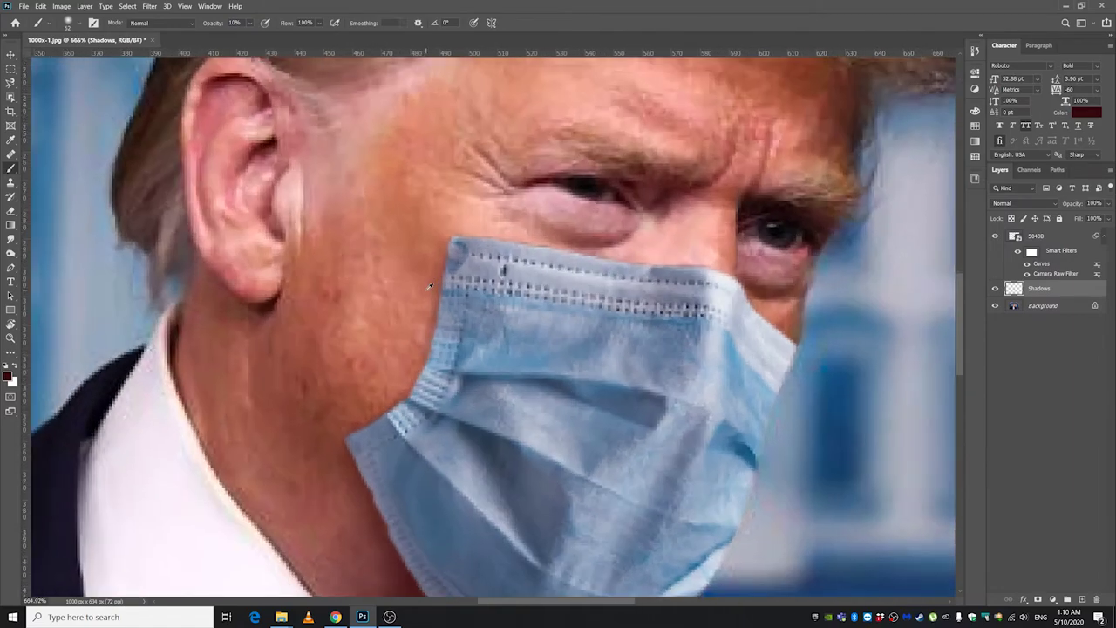
Reduce the brush to 24 px and deepen the shadow on the cheek beside the mask's pleated edge.
scroll(459, 368, down, 2)
scroll(457, 367, down, 4)
scroll(440, 353, up, 3)
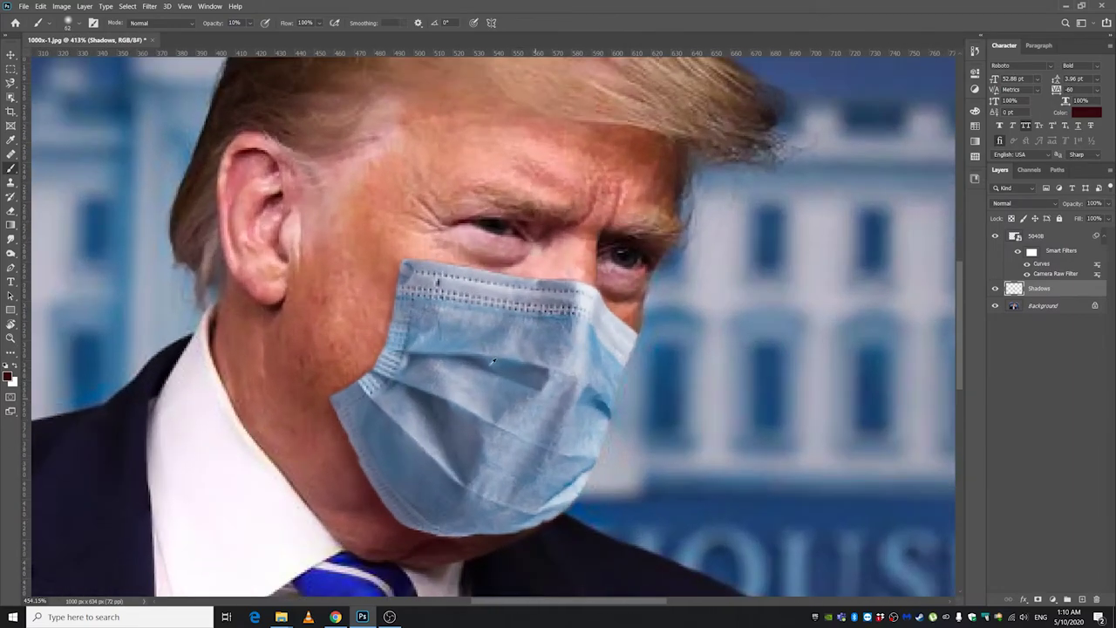
scroll(440, 353, down, 1)
scroll(441, 354, up, 1)
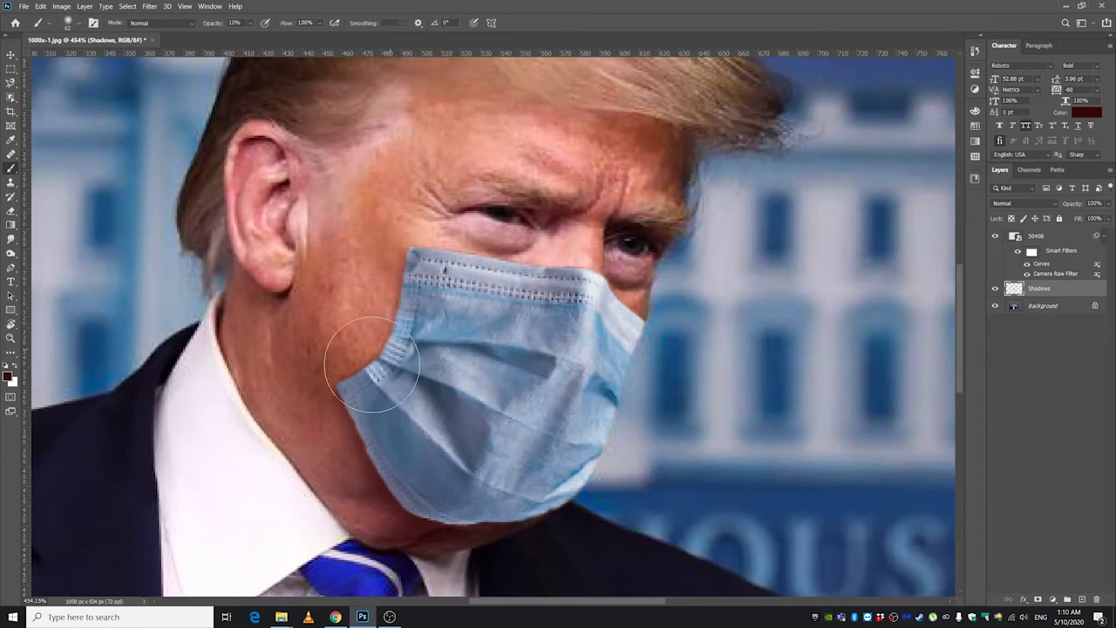
scroll(397, 340, up, 3)
alt+right_click(390, 367)
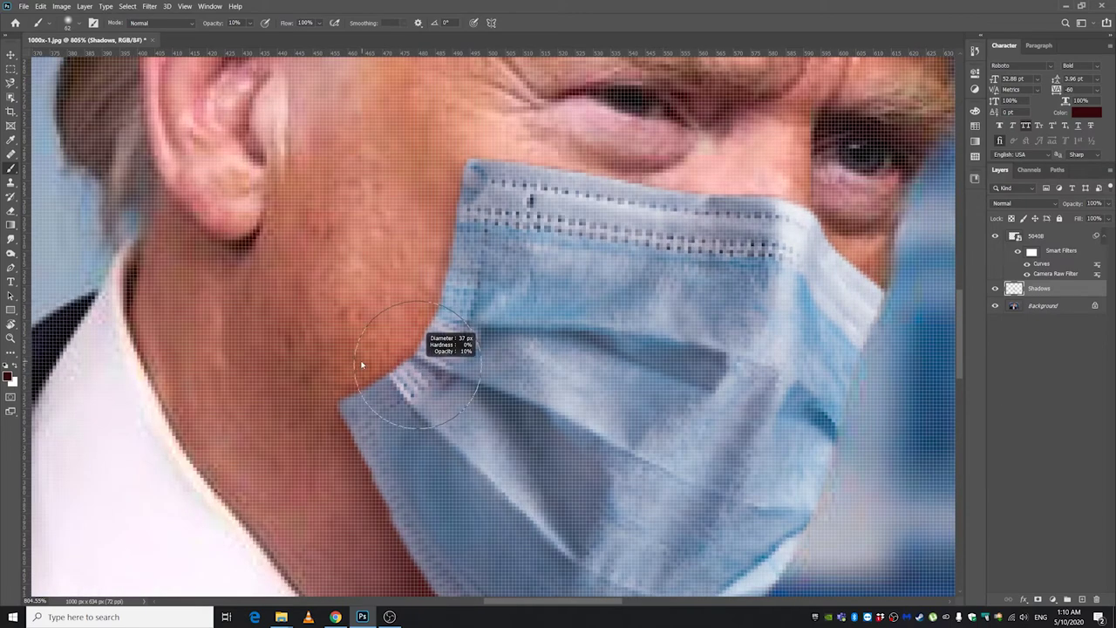
alt+right_click(405, 369)
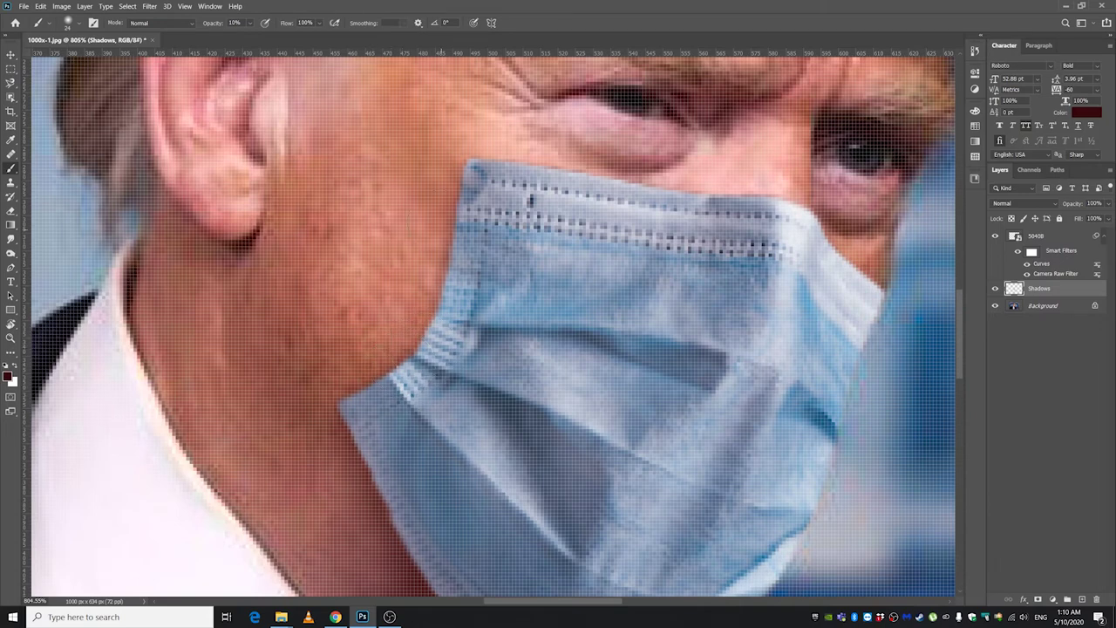
scroll(451, 203, down, 5)
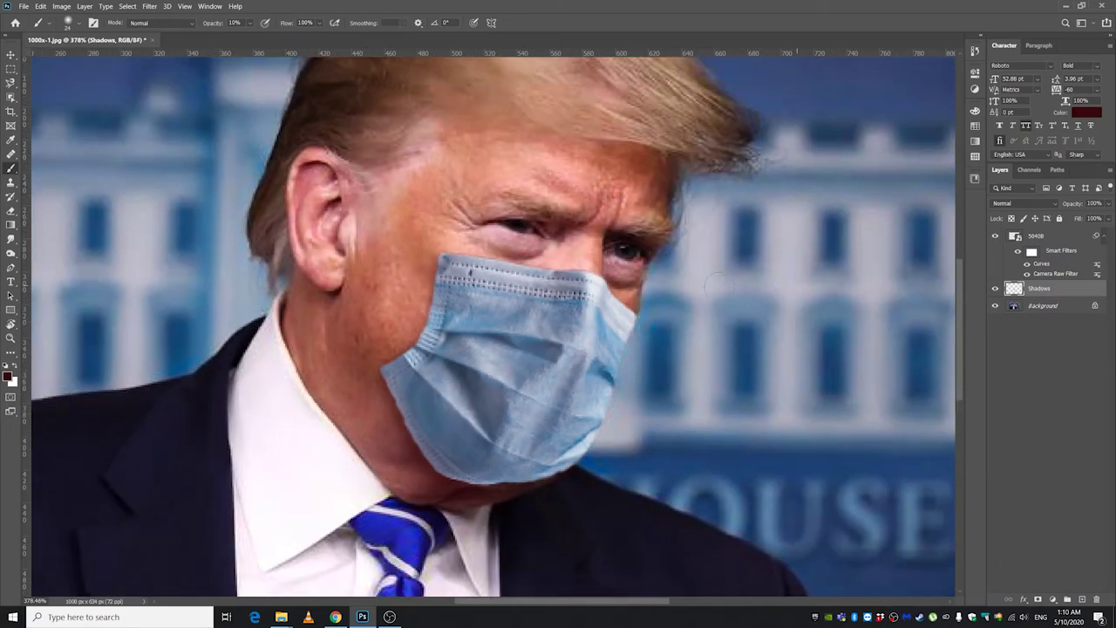
scroll(720, 284, up, 1)
Add a new layer above 5040B and set up a larger brush with a dark blue colour sampled from the mask.
click(1052, 240)
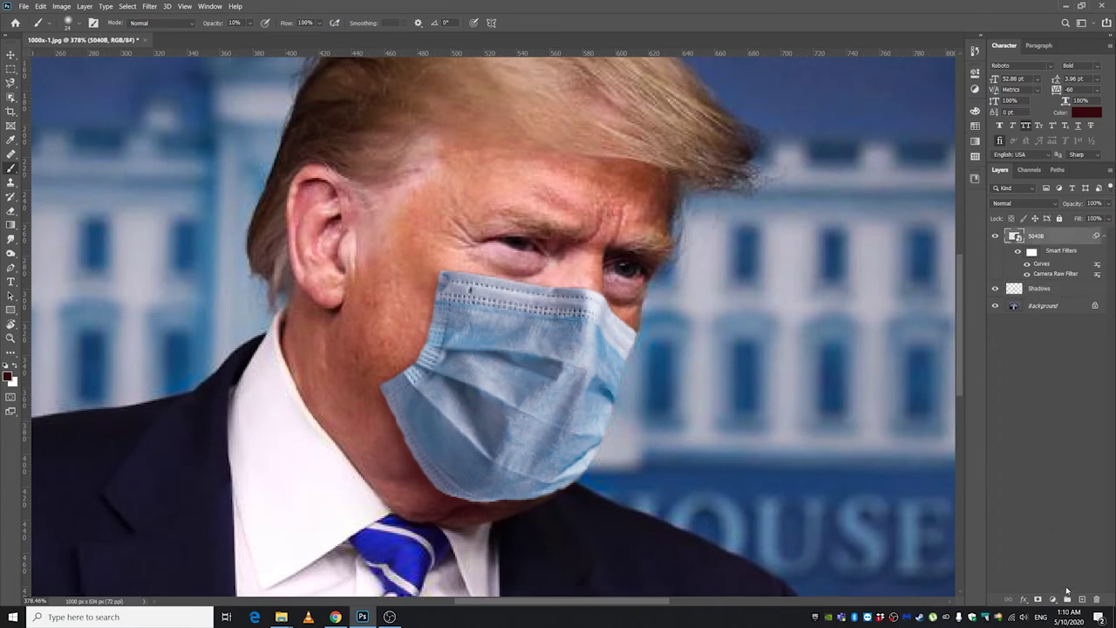
click(1083, 600)
scroll(750, 541, up, 1)
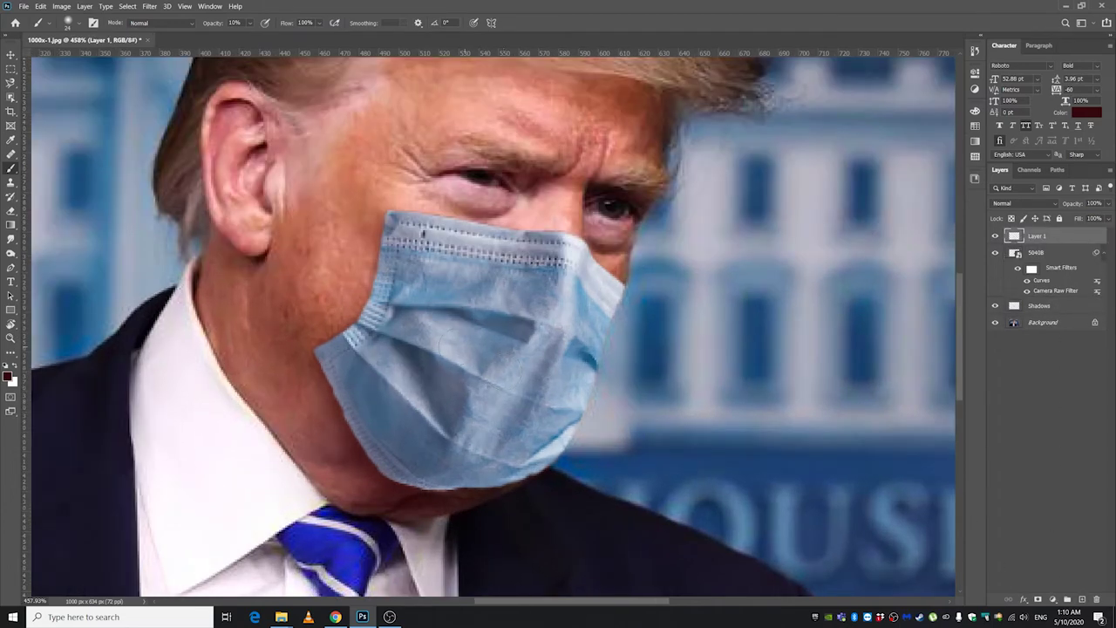
alt+click(416, 346)
alt+click(400, 302)
key(bracketright)
key(bracketright)
alt+drag(380, 242, 362, 247)
Check which layer holds the mask and clip Layer 1 to the 5040B layer.
click(995, 253)
click(997, 253)
alt+click(1033, 247)
Paint soft dark blue shading on Layer 1 along the mask's lower edge nearest the neck.
drag(313, 353, 322, 359)
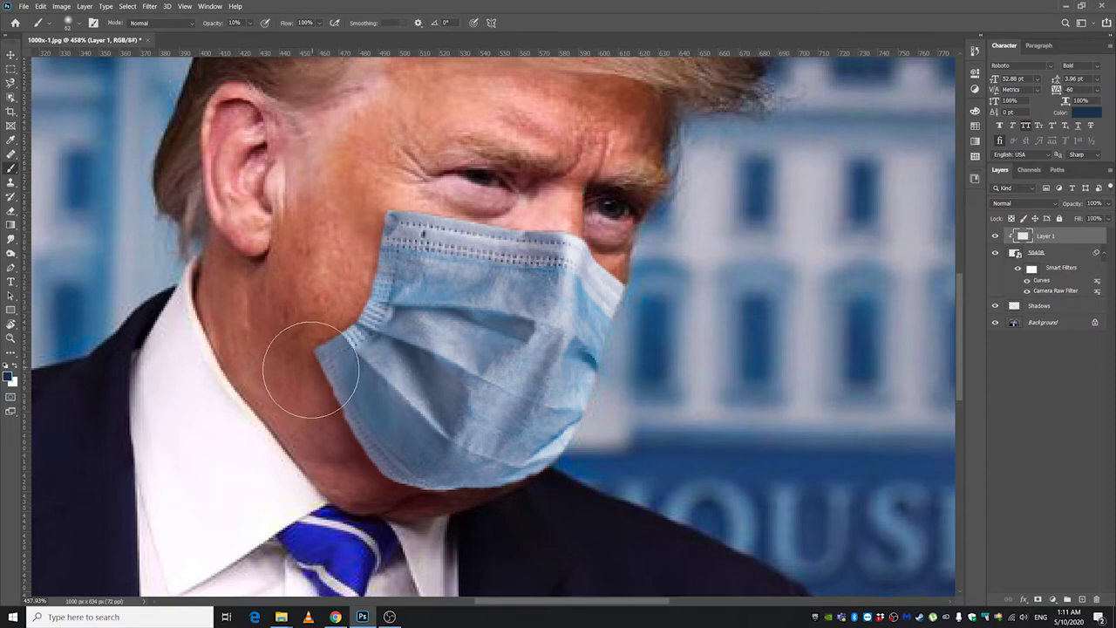
click(311, 380)
drag(329, 404, 307, 401)
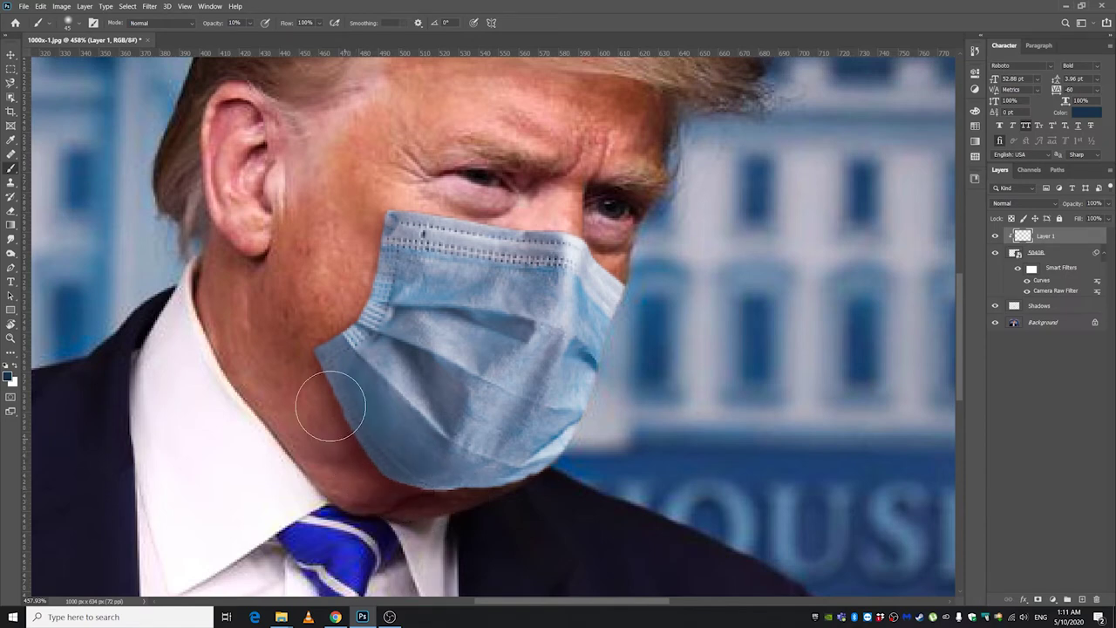
drag(355, 421, 335, 426)
Examine the whole portrait and the collar area to judge how the mask's shading matches the photo's lighting.
scroll(441, 305, down, 2)
scroll(440, 305, down, 3)
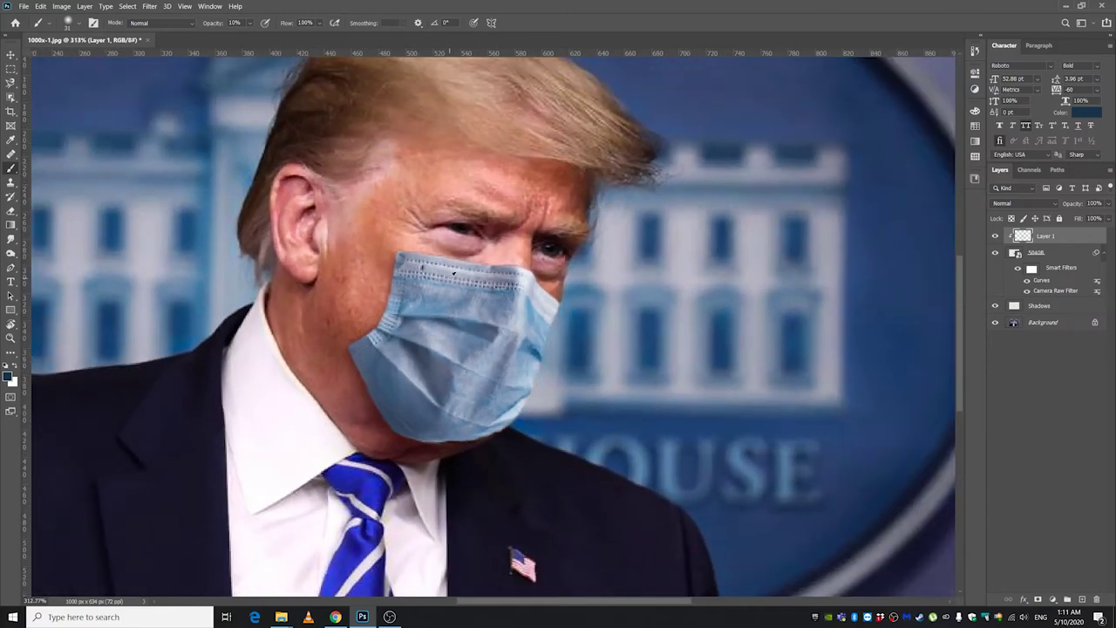
scroll(454, 272, down, 1)
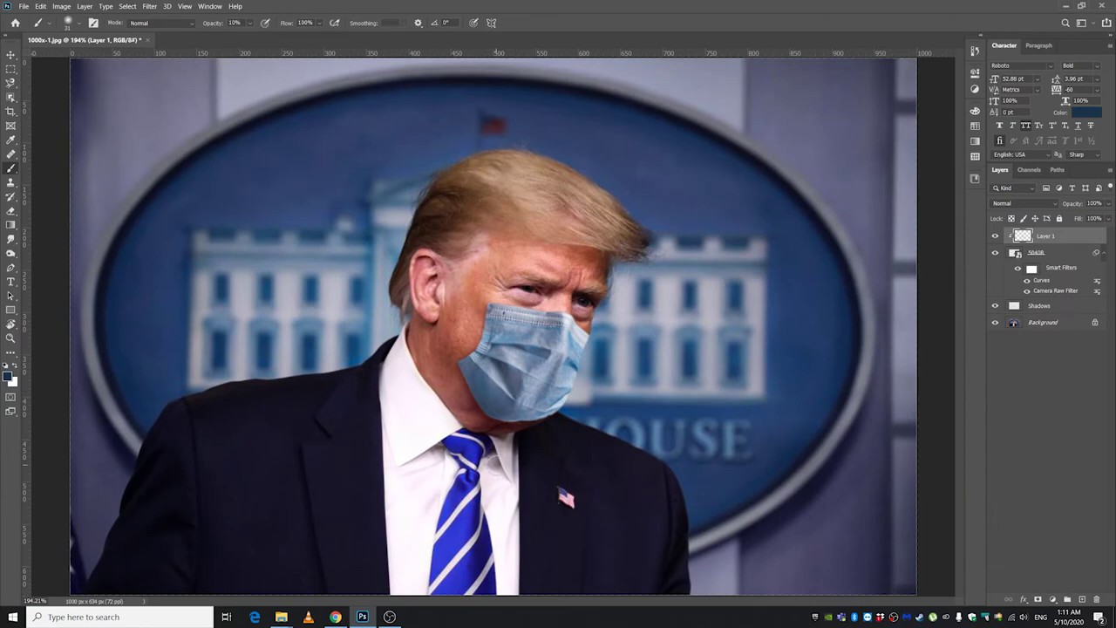
scroll(561, 346, down, 1)
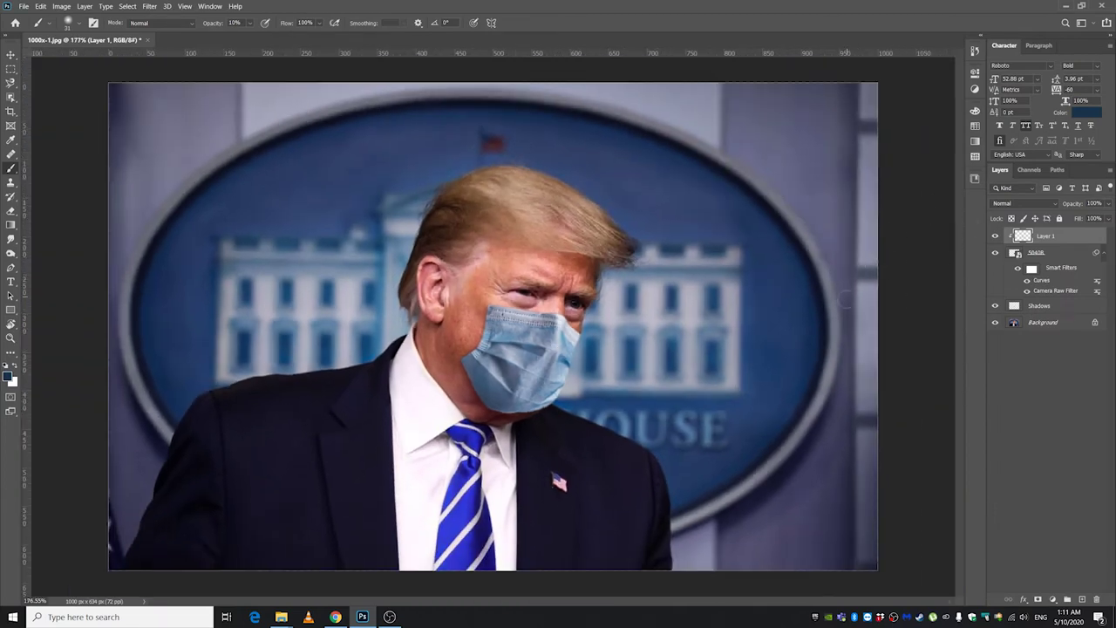
scroll(538, 403, up, 5)
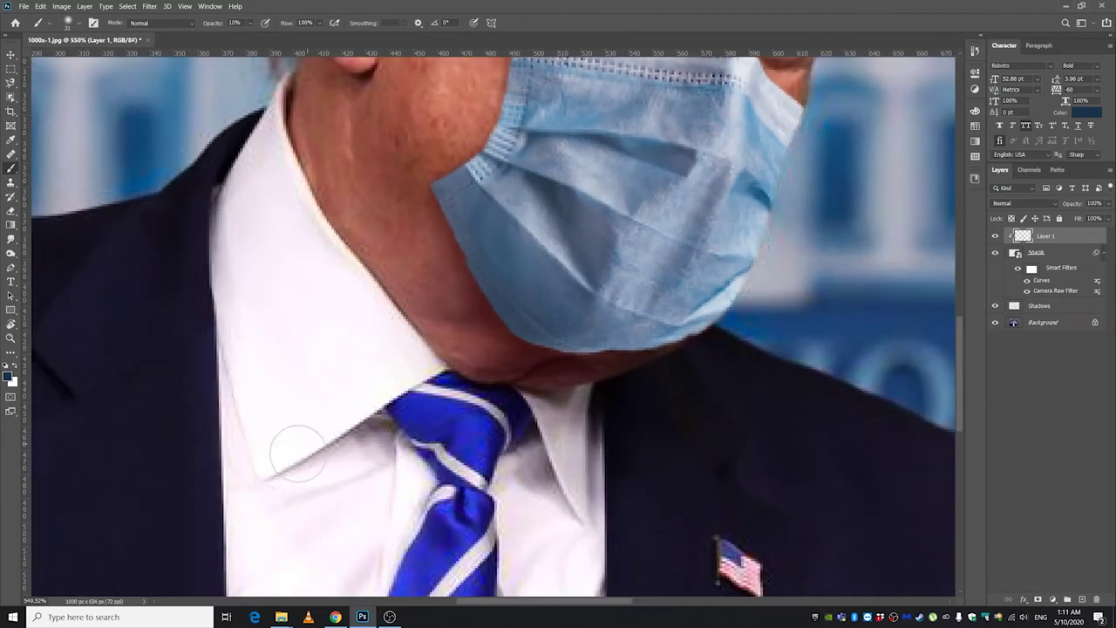
scroll(304, 448, down, 3)
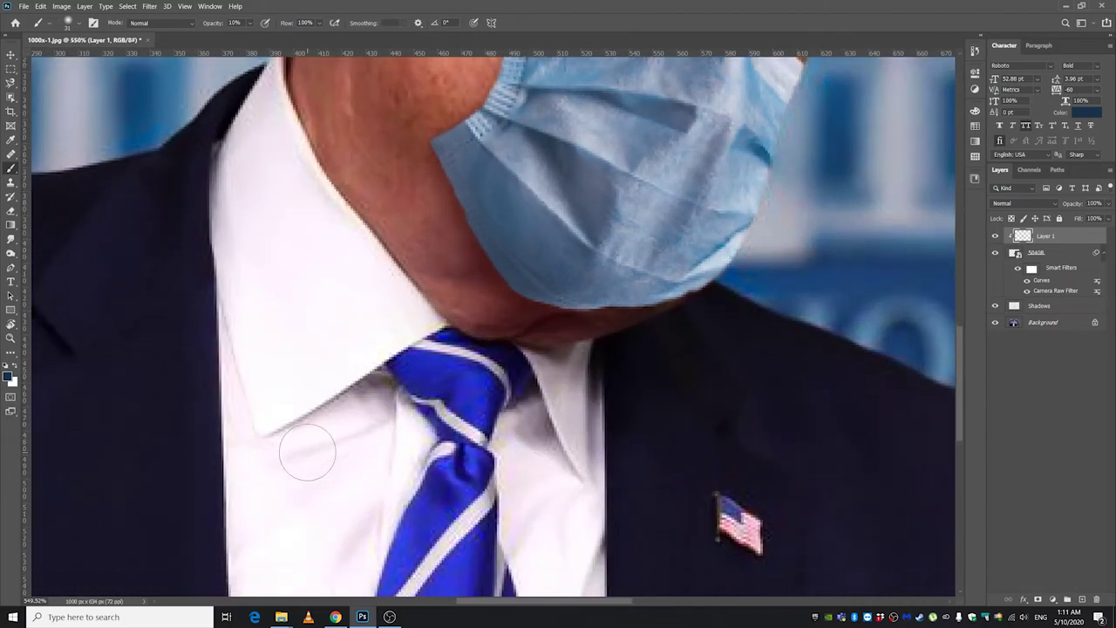
scroll(500, 466, down, 3)
scroll(404, 470, down, 2)
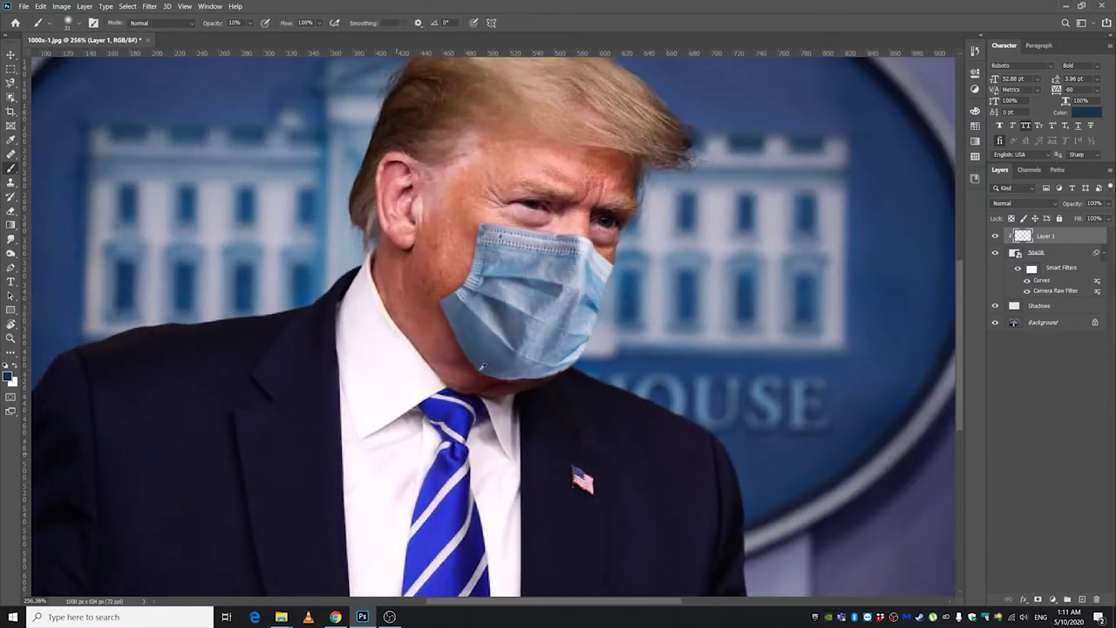
scroll(511, 247, up, 7)
scroll(418, 362, down, 3)
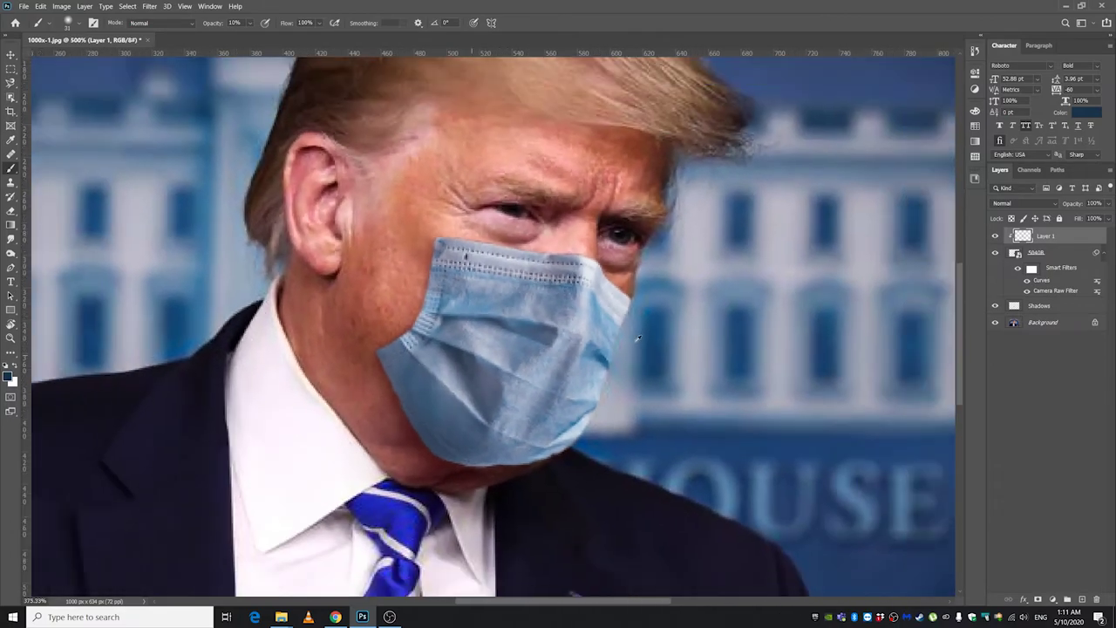
Paint dark blue shading over the mask's side pleats, below its upper stitched band, and along its far edge.
scroll(629, 340, up, 3)
scroll(397, 224, up, 1)
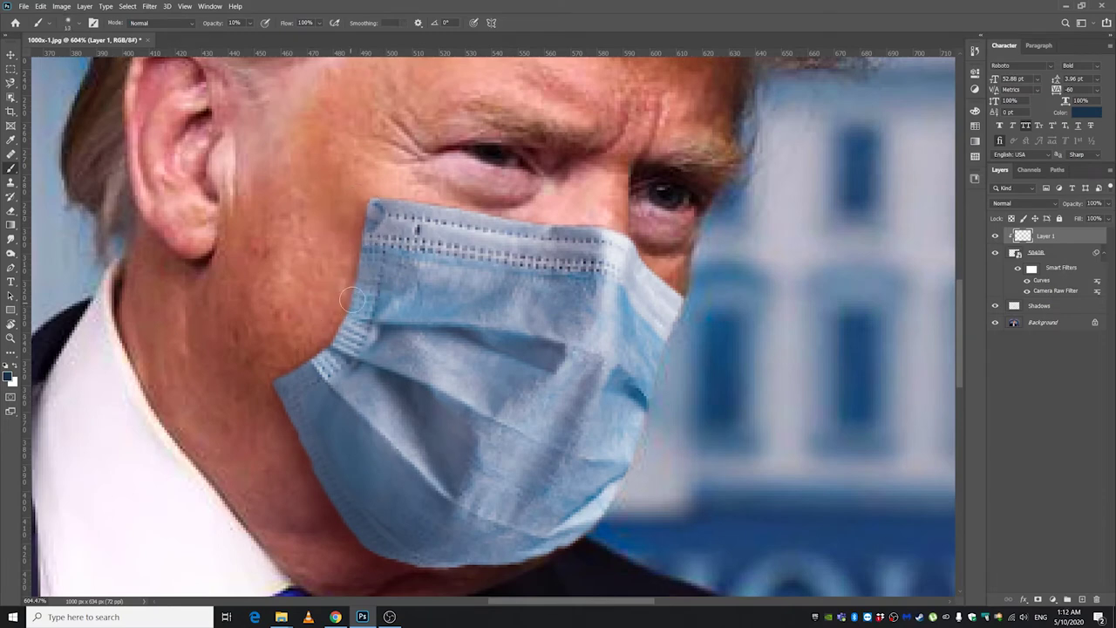
drag(348, 304, 371, 304)
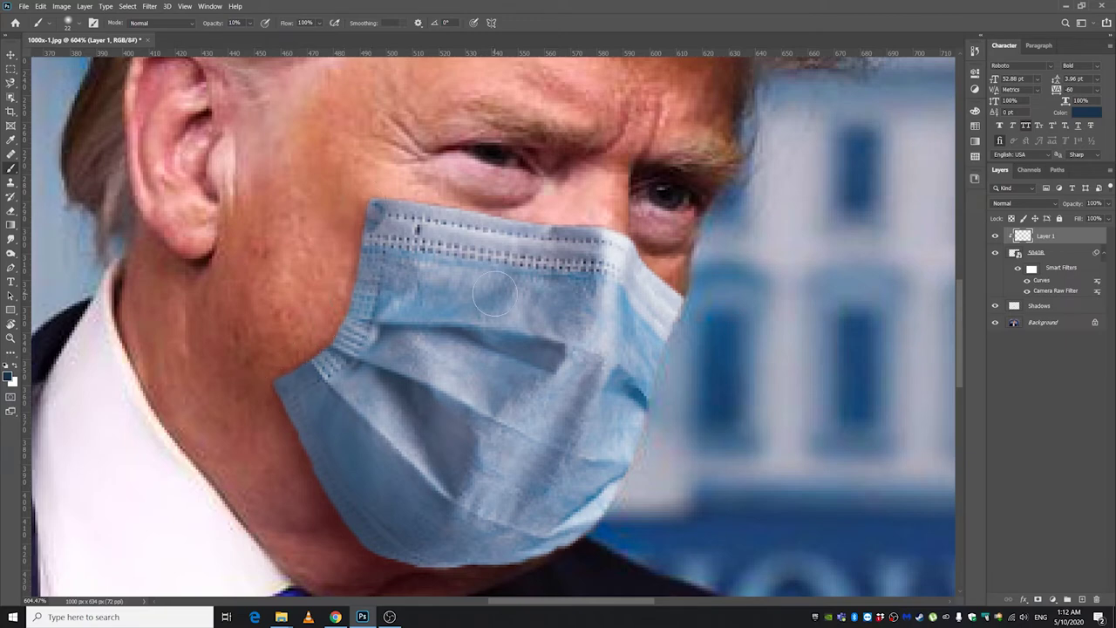
drag(538, 277, 558, 277)
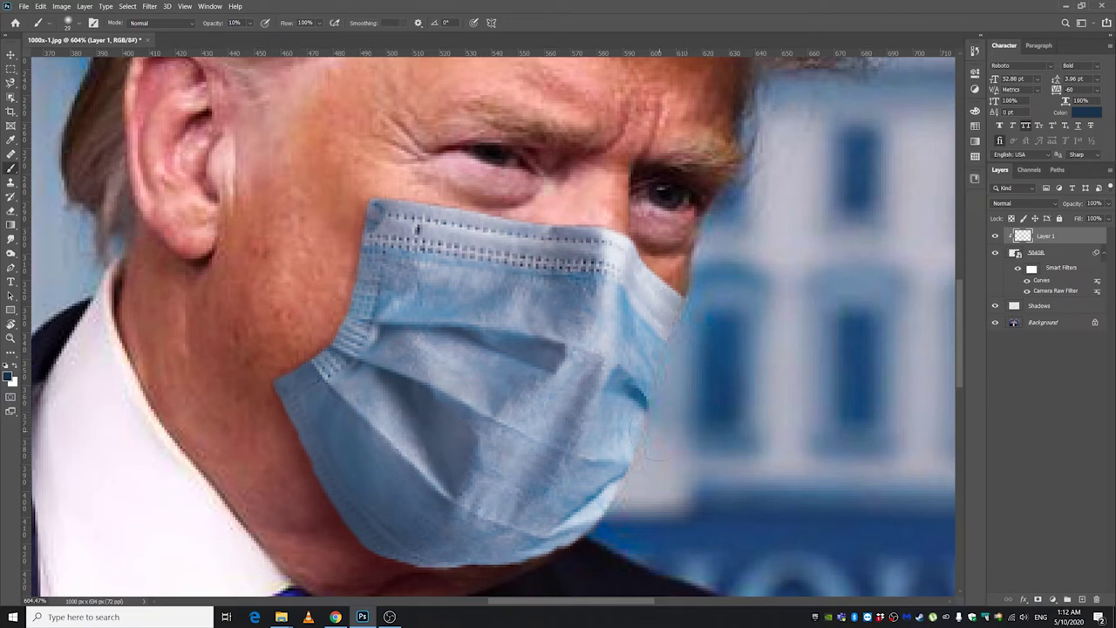
scroll(493, 344, down, 1)
scroll(494, 344, down, 5)
scroll(493, 324, up, 5)
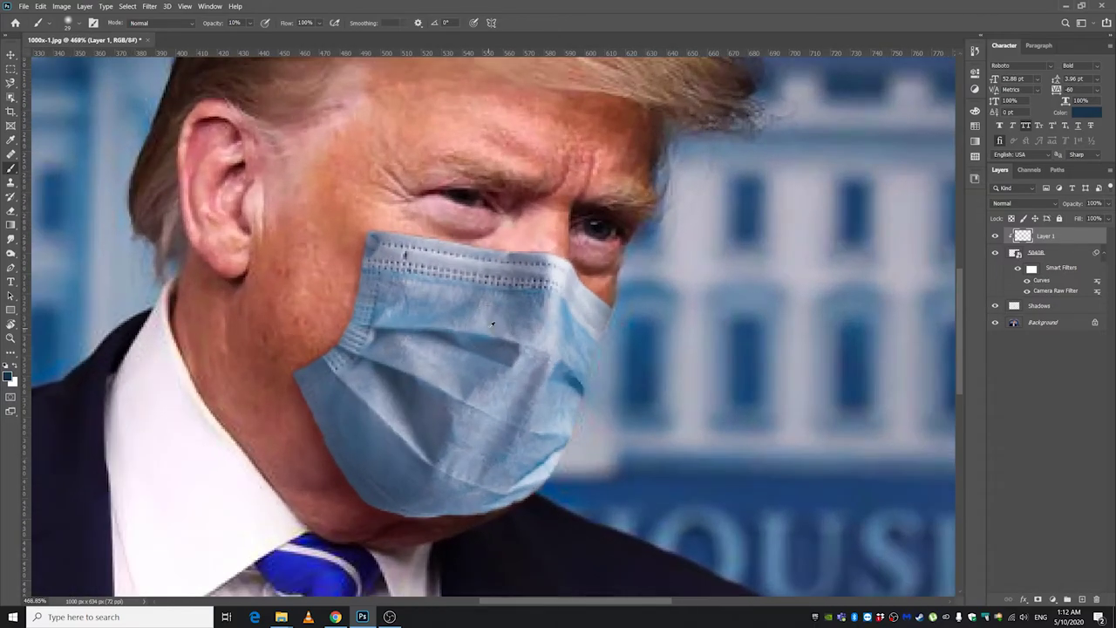
Sample the dark reddish colour from the neck under the mask and brush it over the mask's far lower edge.
alt+click(400, 525)
alt+right_click(407, 528)
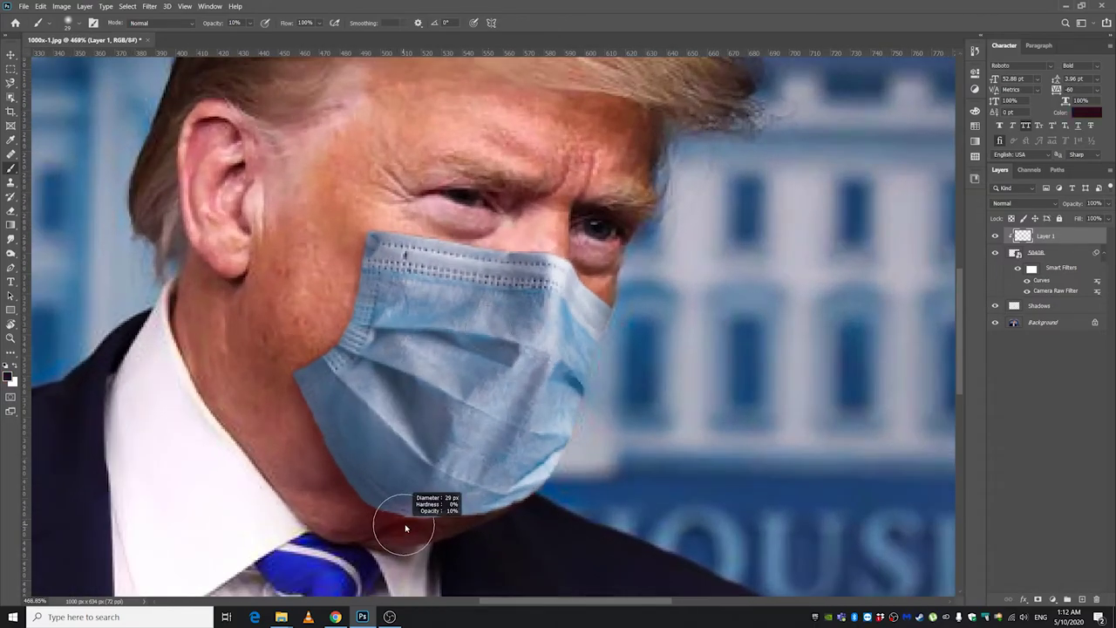
scroll(379, 520, up, 3)
scroll(639, 438, down, 3)
drag(640, 438, 670, 413)
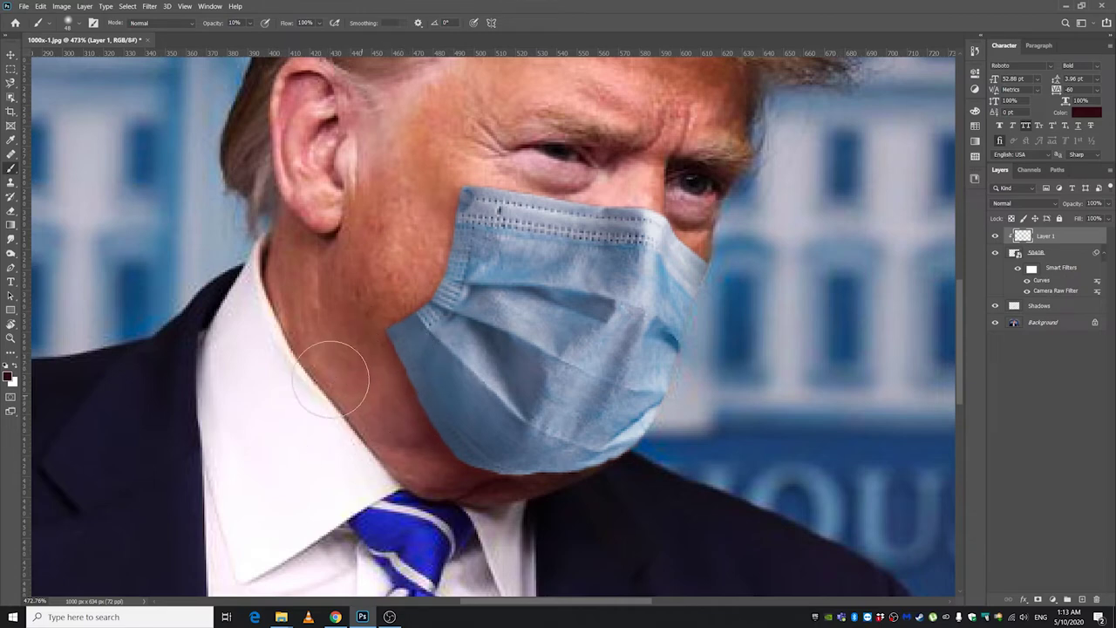
Add a new layer clipped to the mask, sample the cheek's skin colour and brush it softly over the mask at 10% opacity.
click(1082, 600)
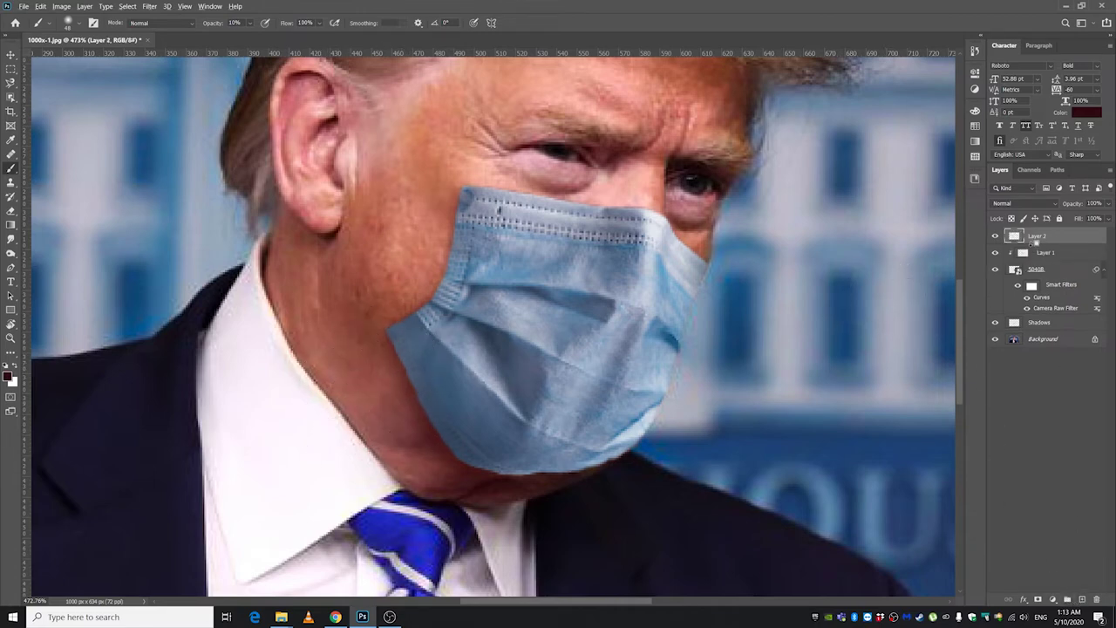
alt+click(1034, 244)
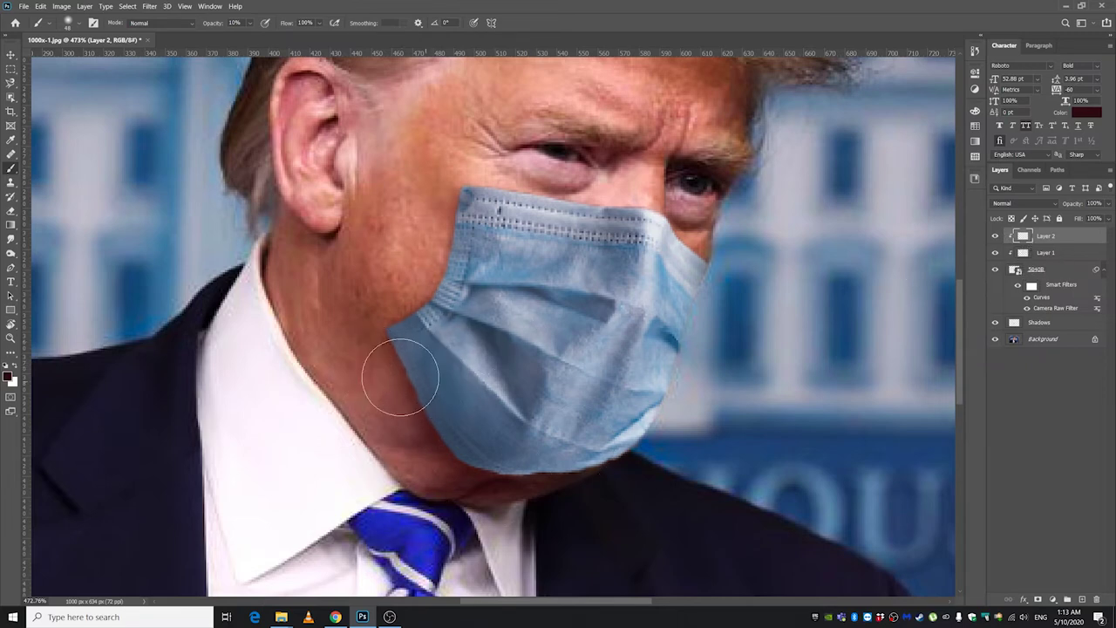
alt+click(413, 269)
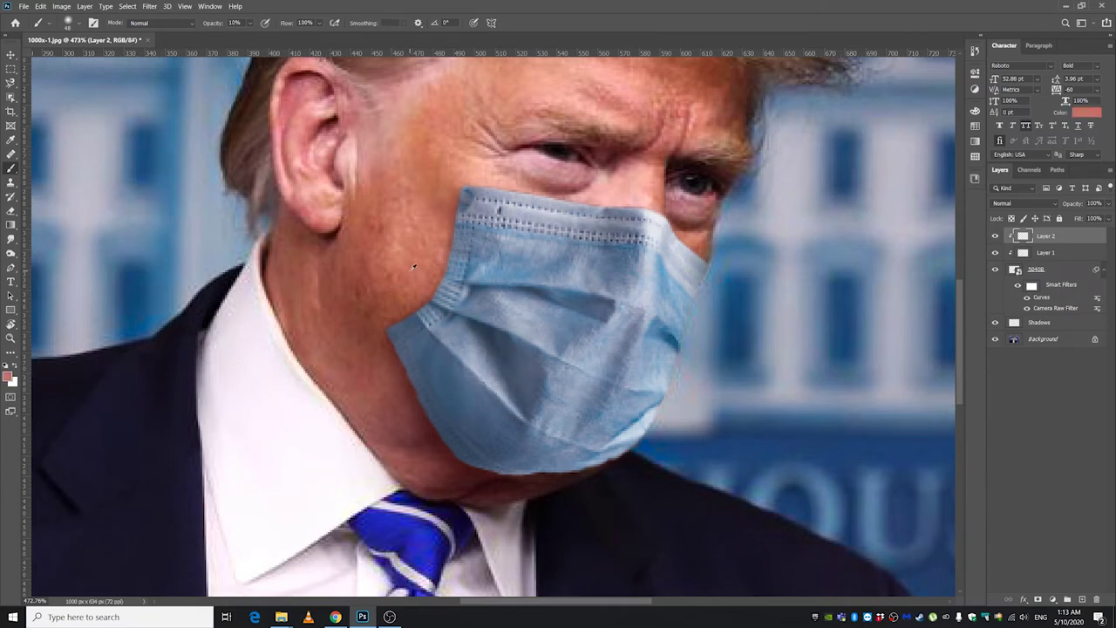
click(391, 364)
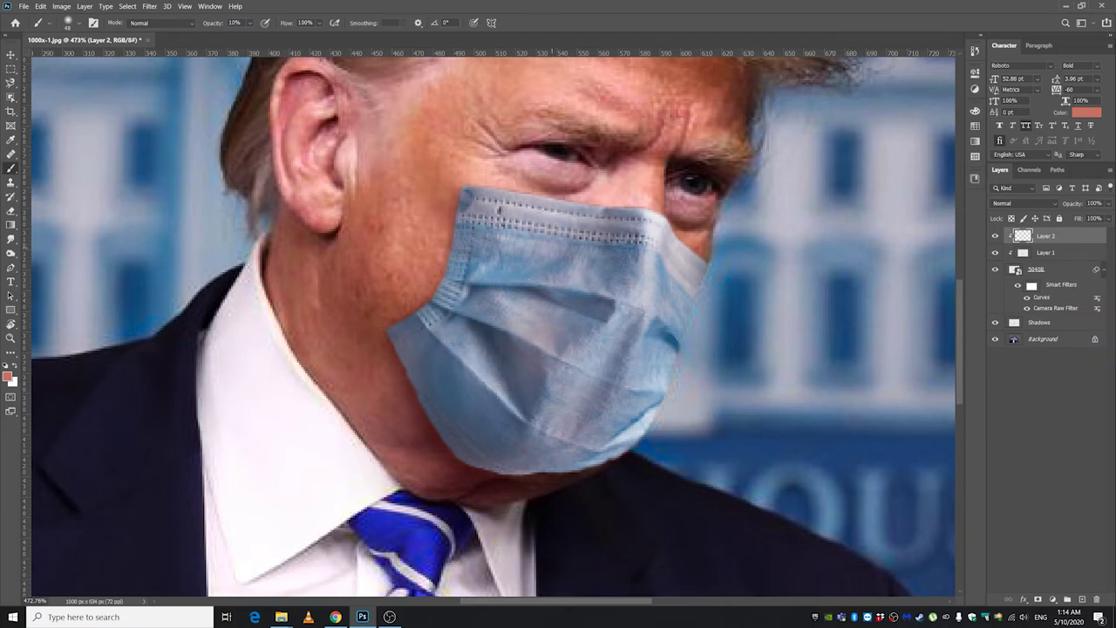
scroll(515, 361, down, 5)
scroll(559, 336, up, 4)
key(v)
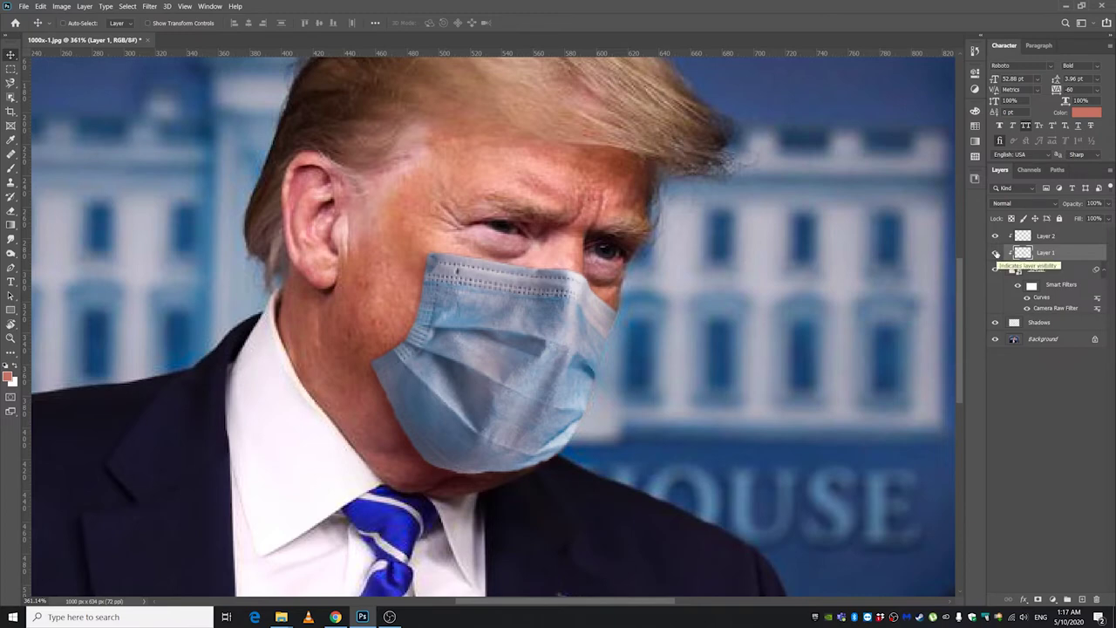
Compare the mask with and without Layer 1, set that layer's blend mode to Multiply and rename it "Shadow above".
click(995, 253)
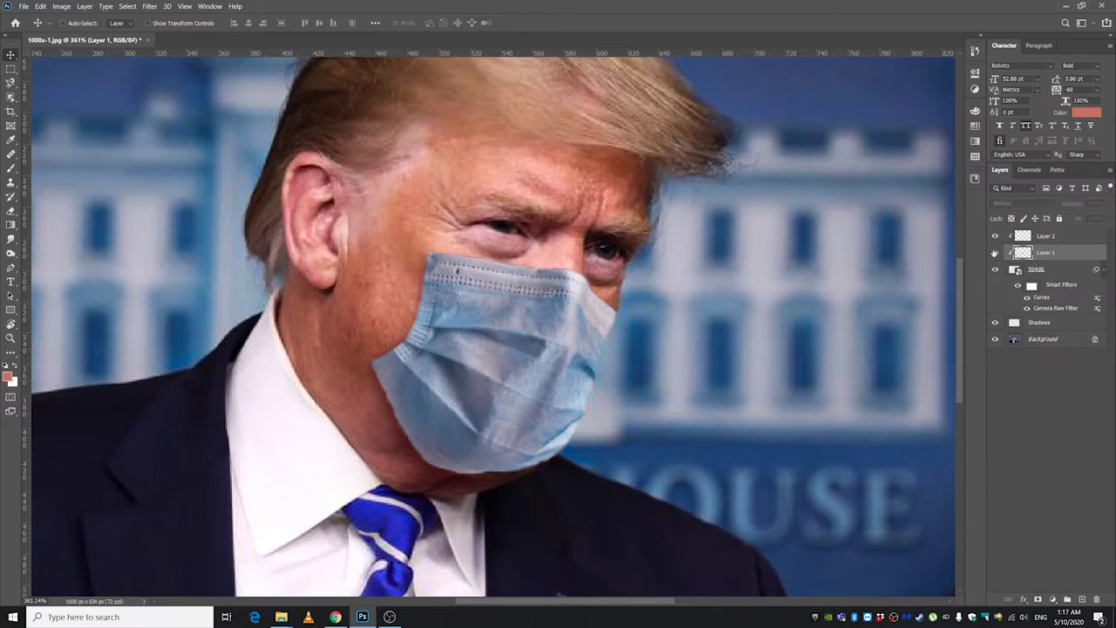
click(995, 253)
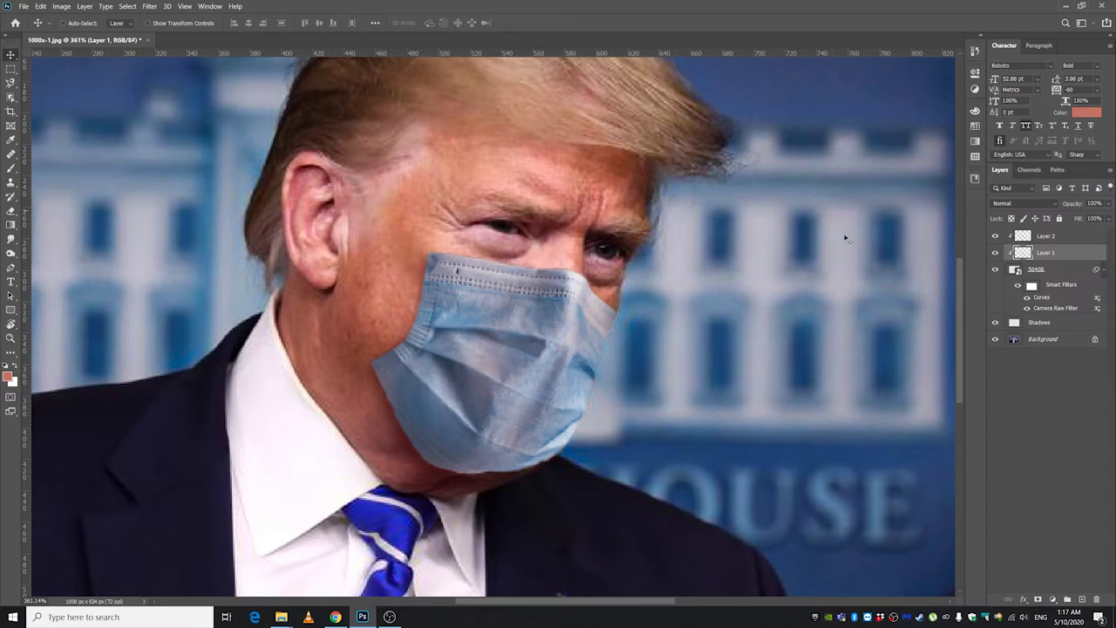
click(1022, 203)
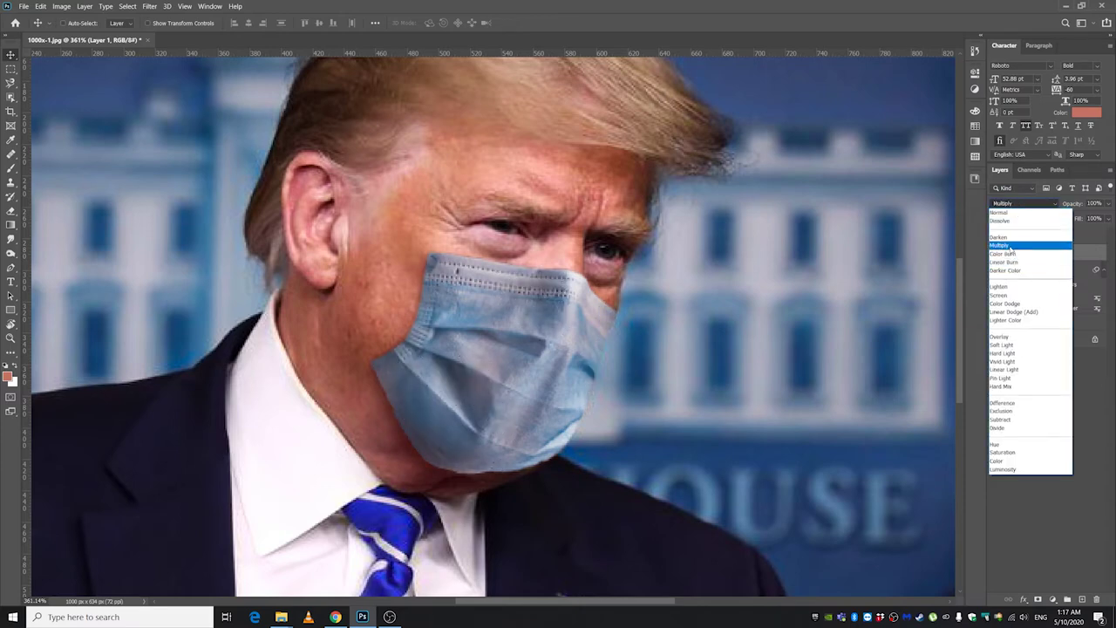
click(1010, 247)
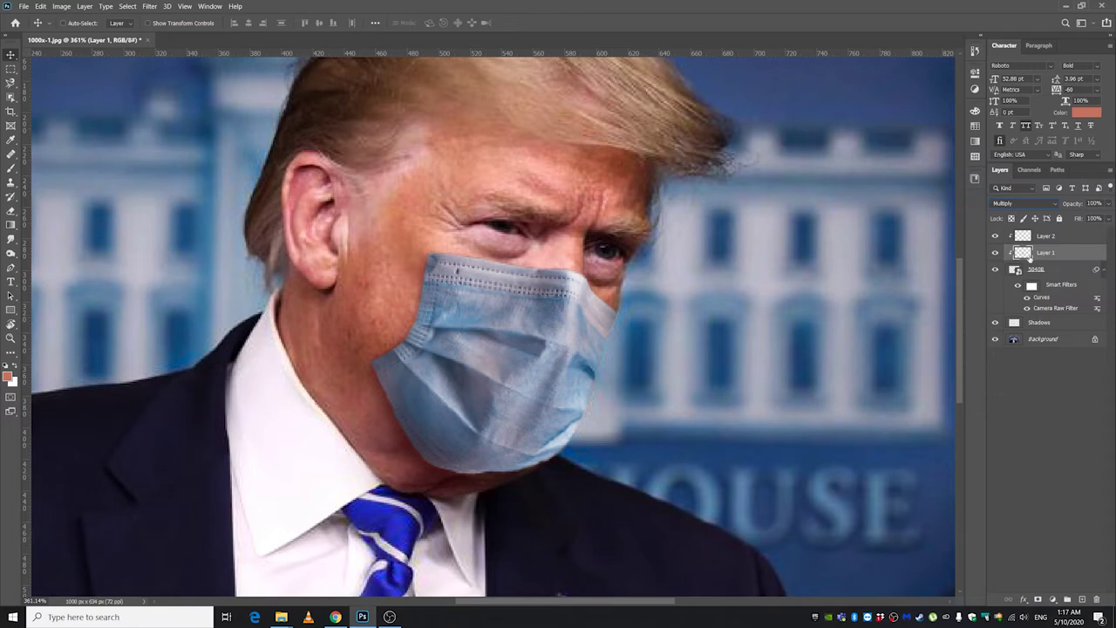
double_click(1047, 253)
text(Shadow above)
key(Return)
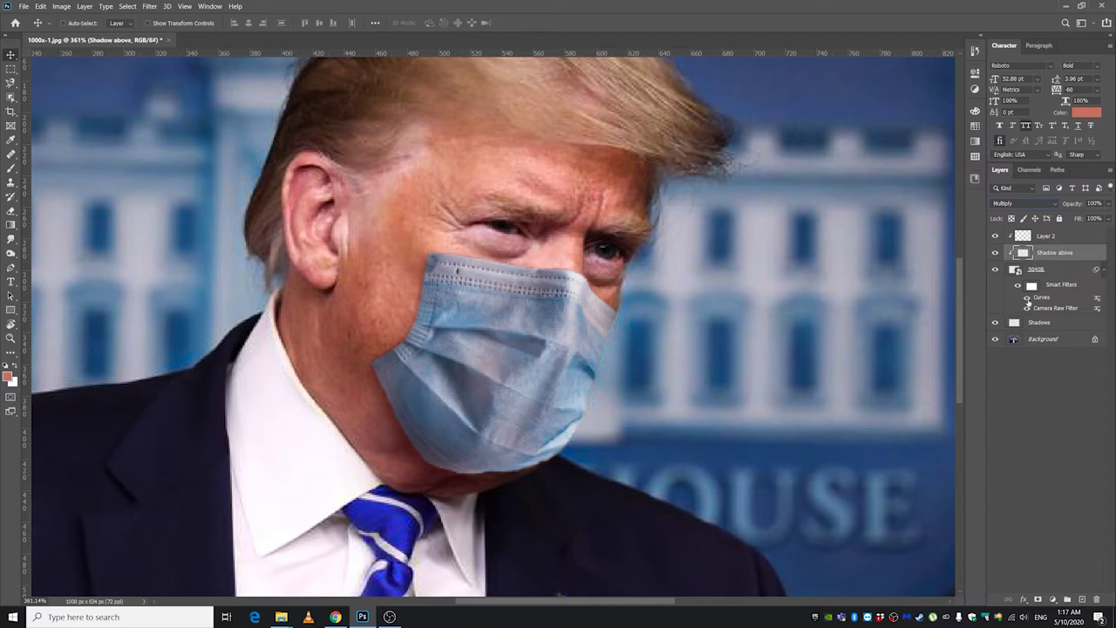
Compare the mask with and without Layer 2, lower that layer's opacity to 70% and rename it "Skin smth".
click(994, 236)
click(994, 237)
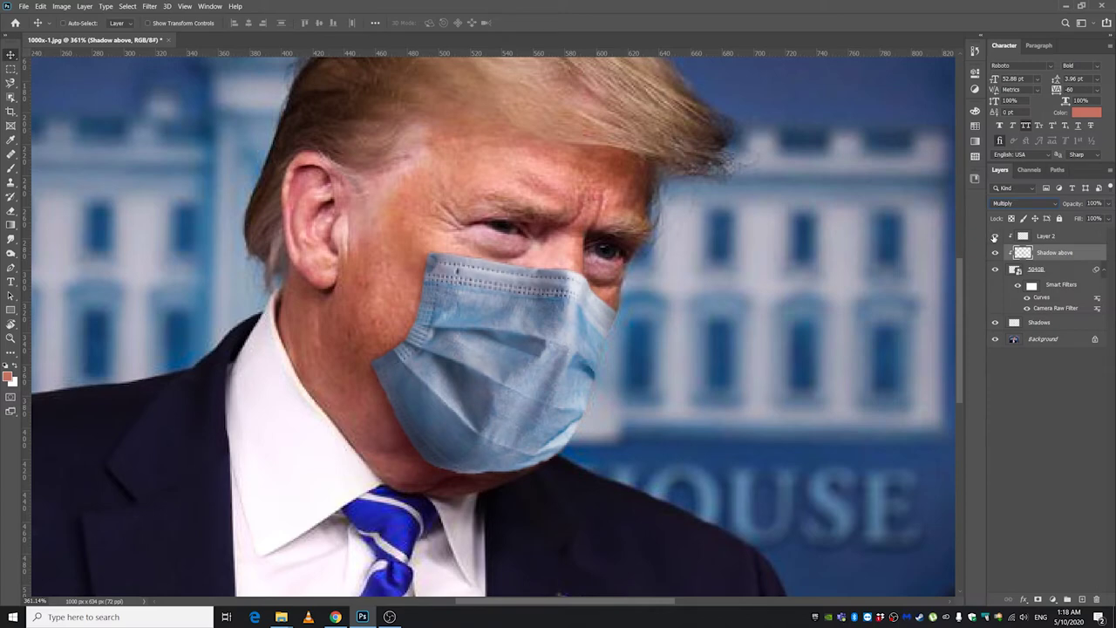
click(1054, 239)
click(1109, 206)
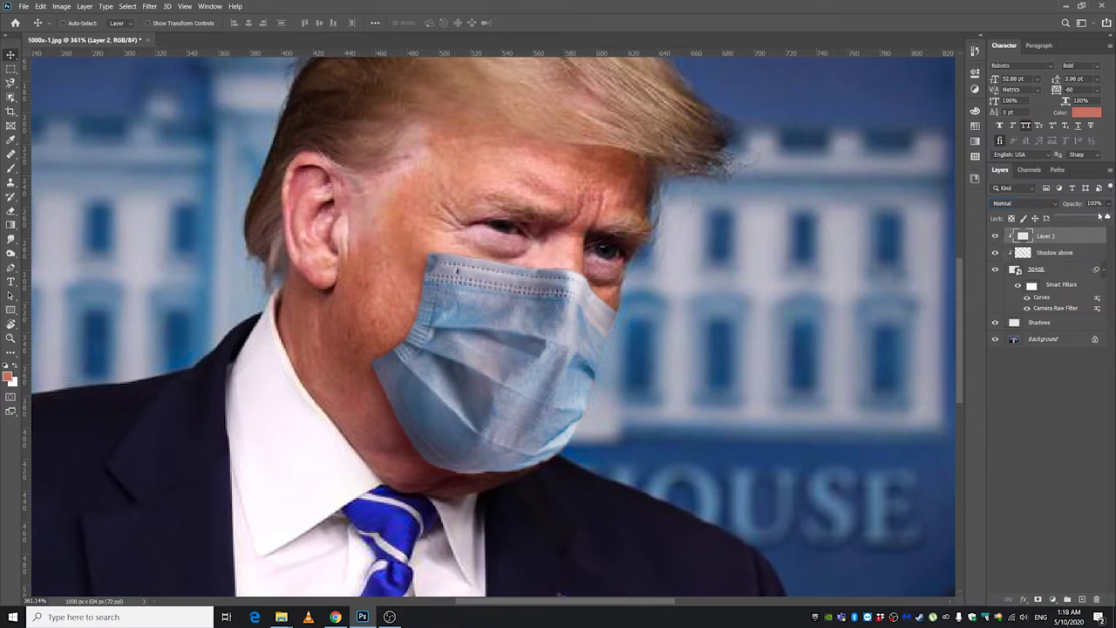
drag(1103, 218, 1094, 218)
click(1051, 252)
click(1050, 239)
double_click(1046, 237)
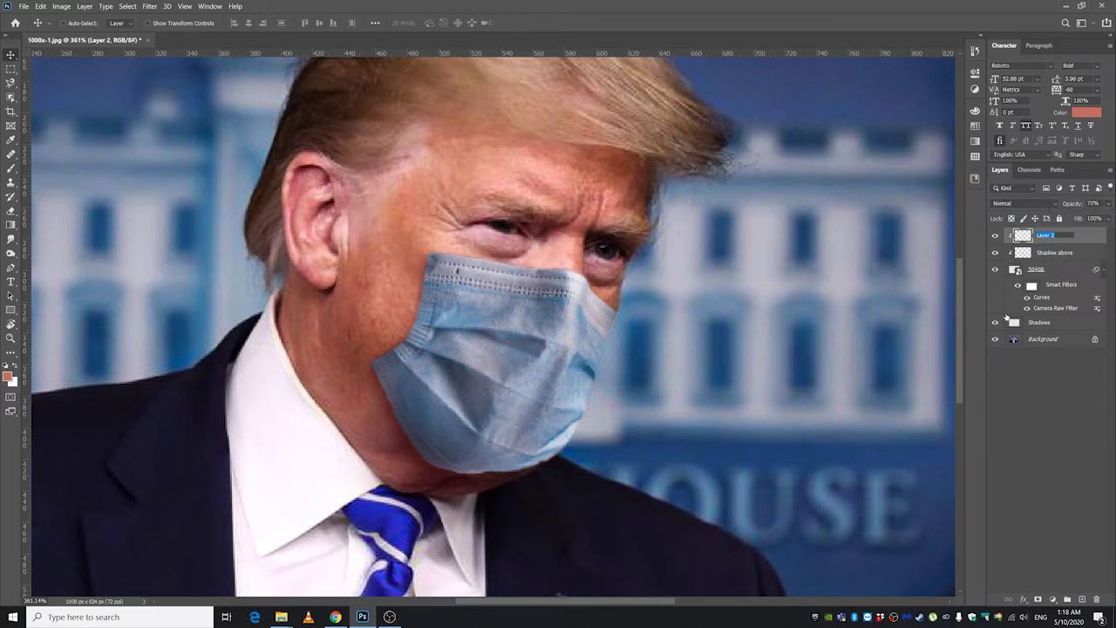
text(Skin smth)
key(Return)
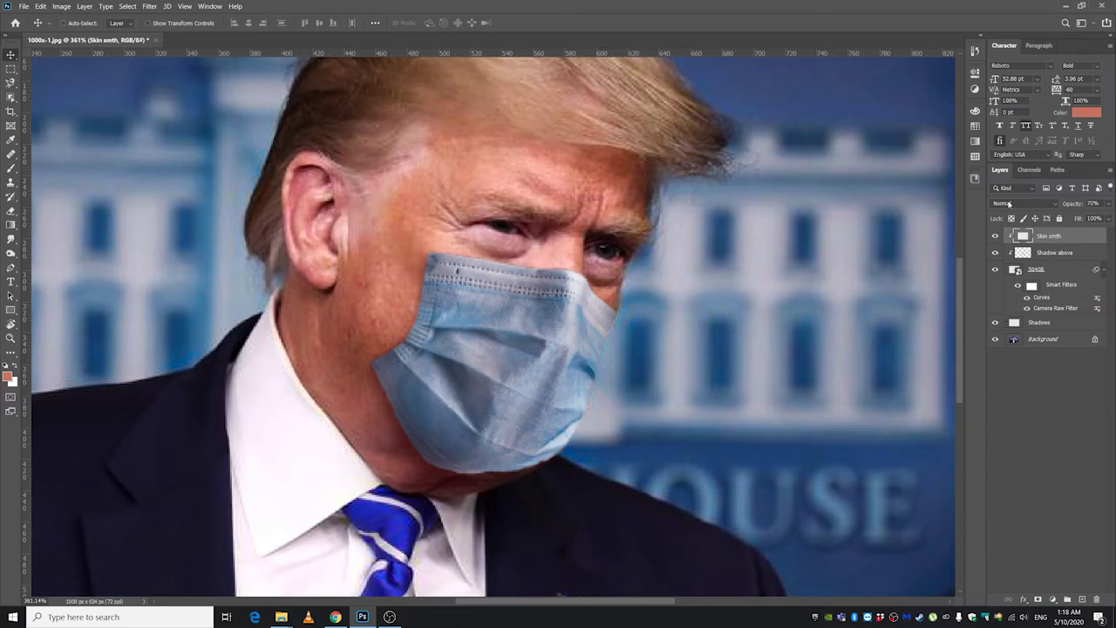
Add a new layer on top of the stack and set up a hard 8 px brush at 100% opacity.
click(1082, 600)
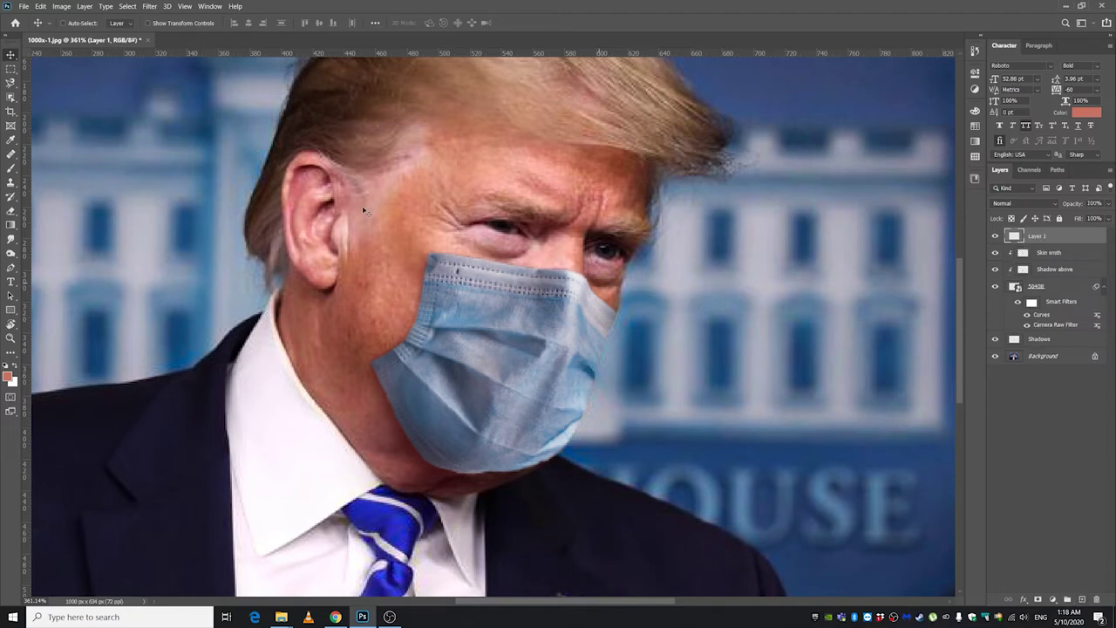
click(11, 168)
click(43, 168)
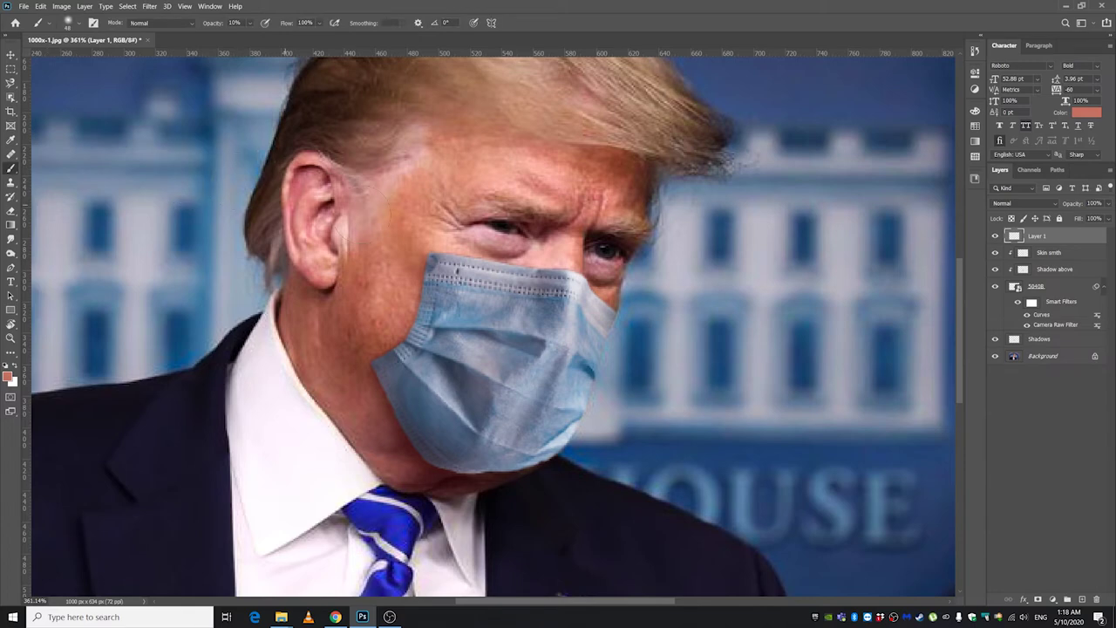
scroll(387, 210, up, 1)
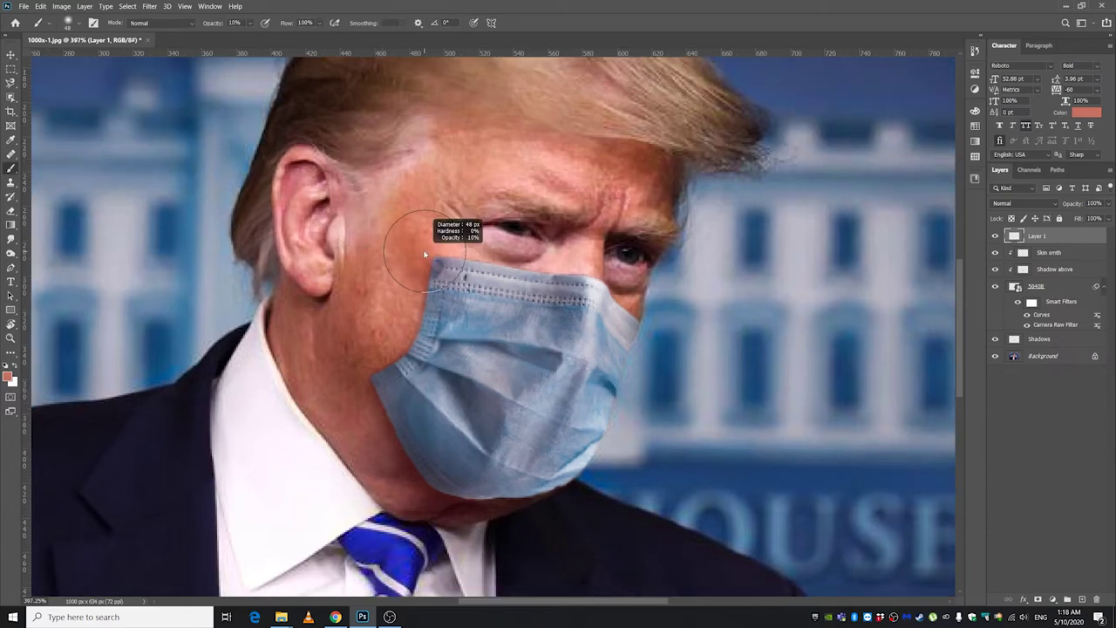
mouse_move(424, 254)
mouse_down()
mouse_move(368, 253)
mouse_move(403, 234)
mouse_move(418, 251)
mouse_move(418, 241)
mouse_up()
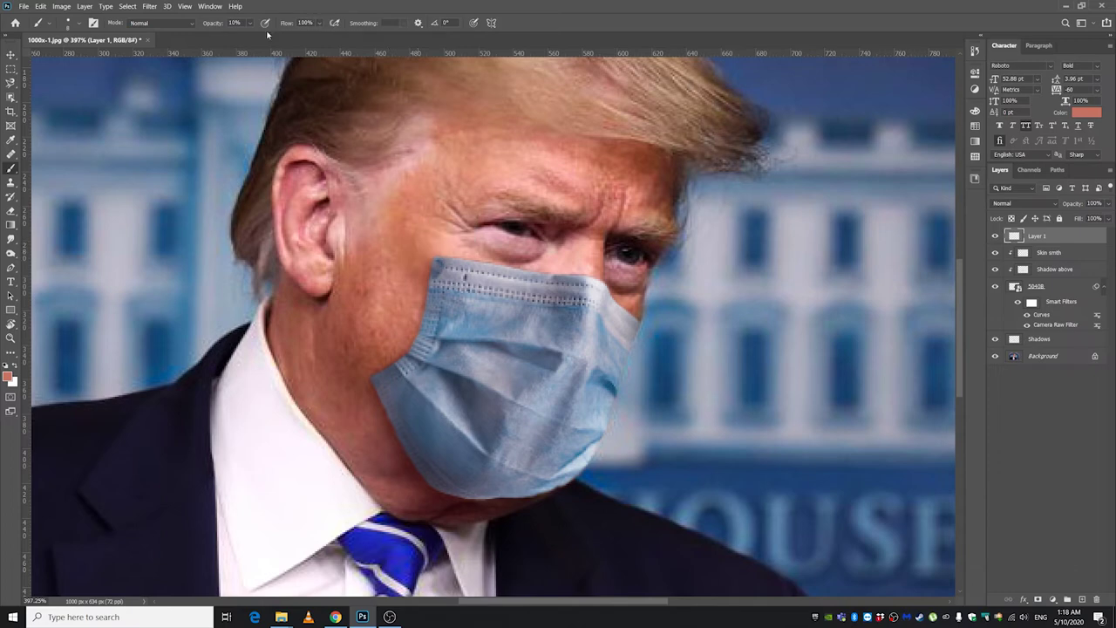
drag(250, 24, 445, 4)
scroll(323, 189, up, 3)
scroll(461, 264, down, 1)
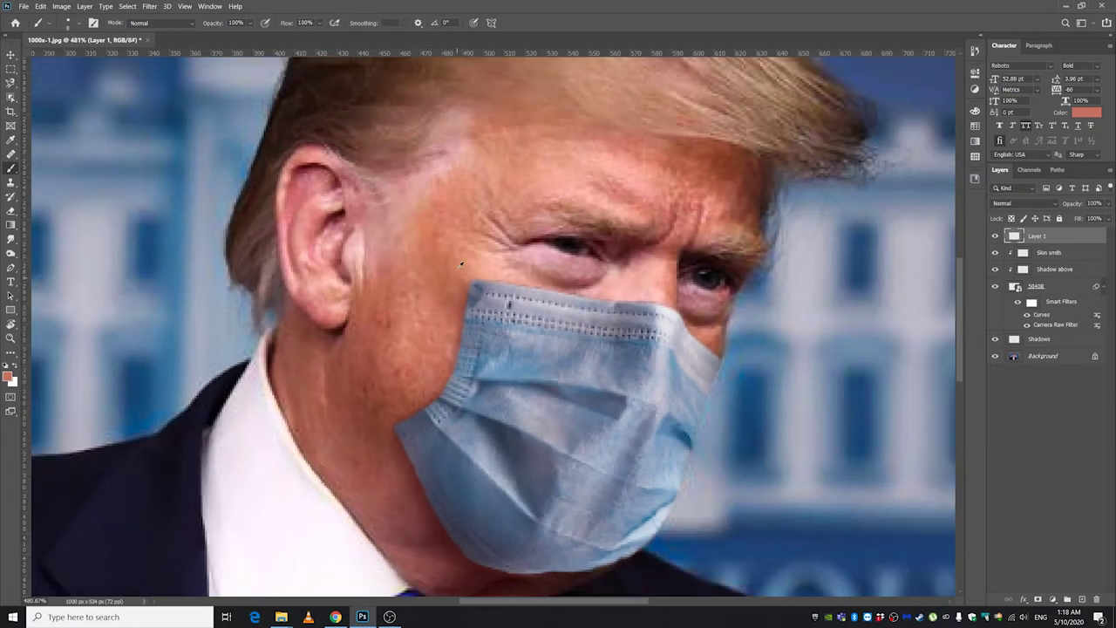
mouse_move(475, 279)
mouse_down()
mouse_move(404, 185)
mouse_move(439, 240)
mouse_up()
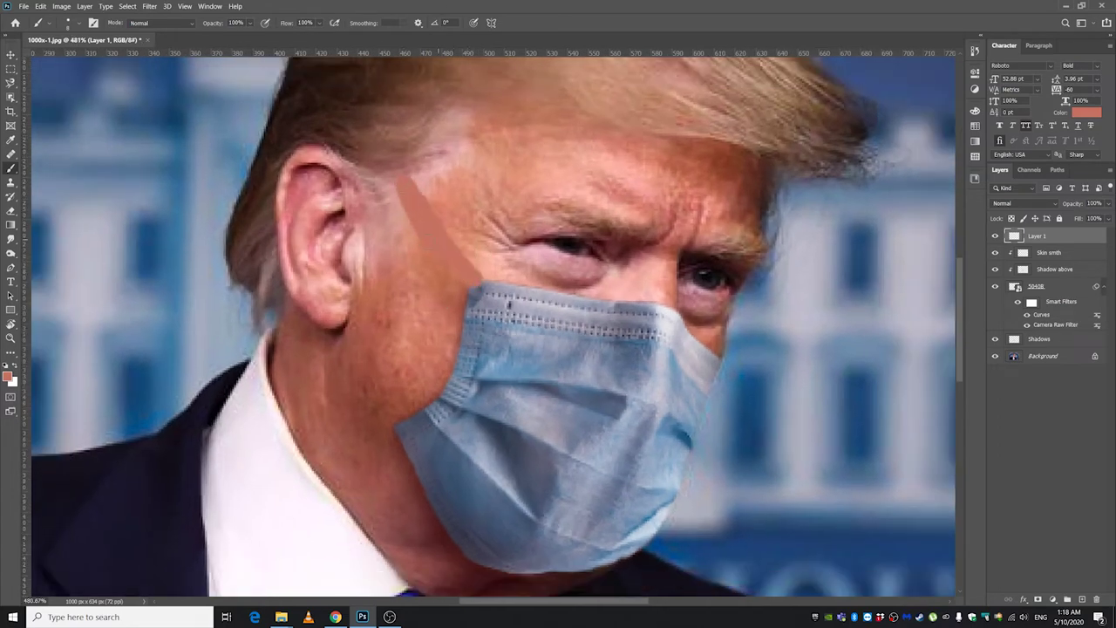
key(ctrl+z)
alt+right_click(430, 226)
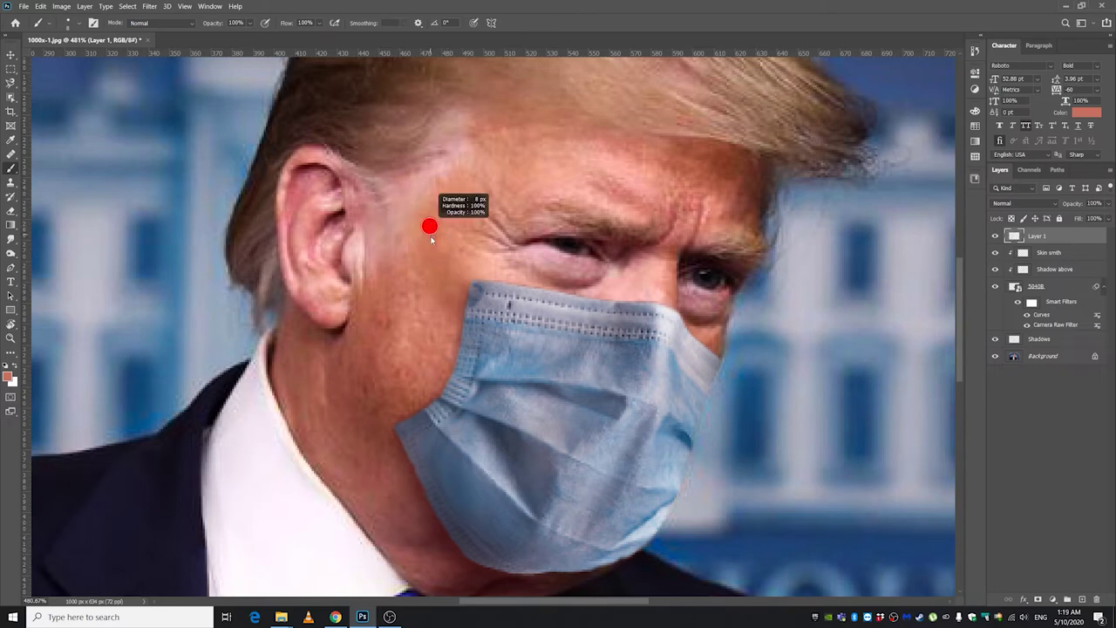
drag(408, 214, 459, 262)
key(ctrl+z)
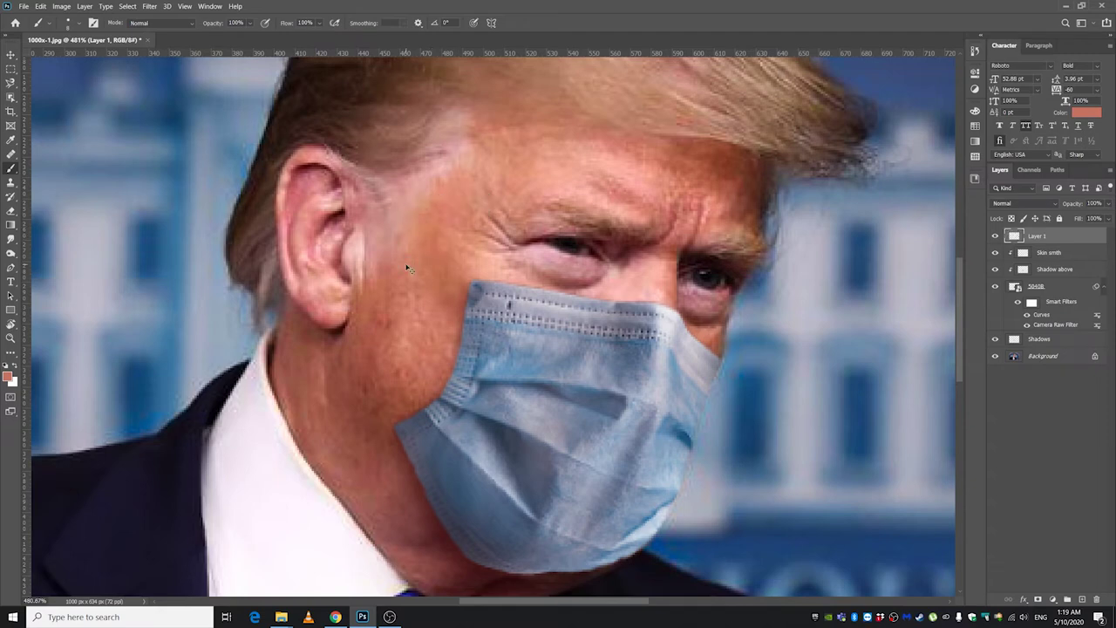
Set the painting colours to a white foreground and a black background.
scroll(463, 252, down, 3)
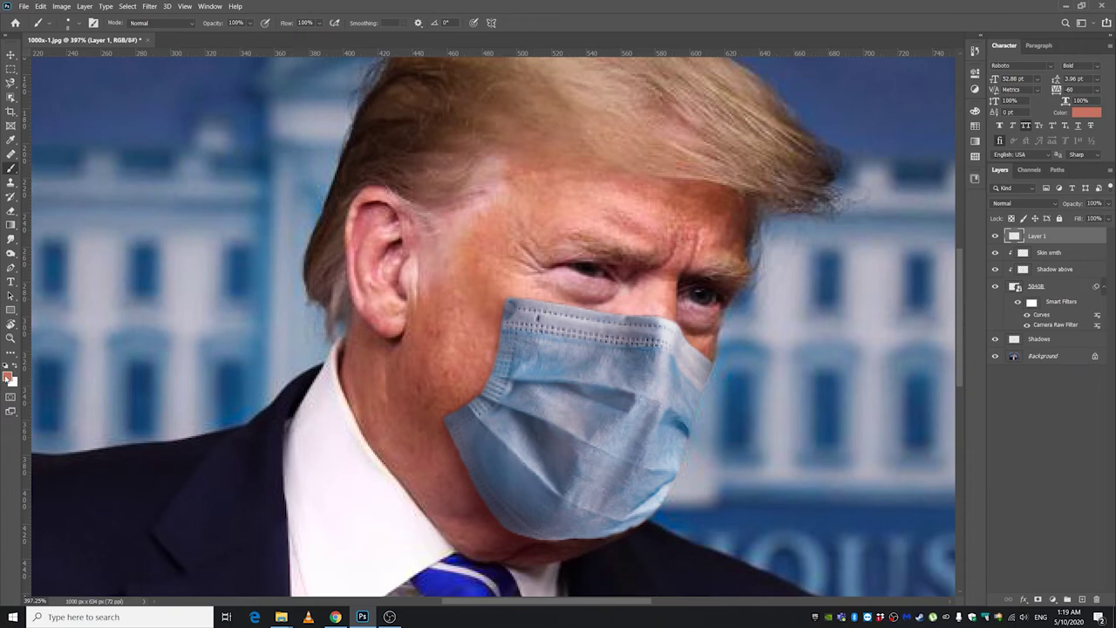
click(7, 375)
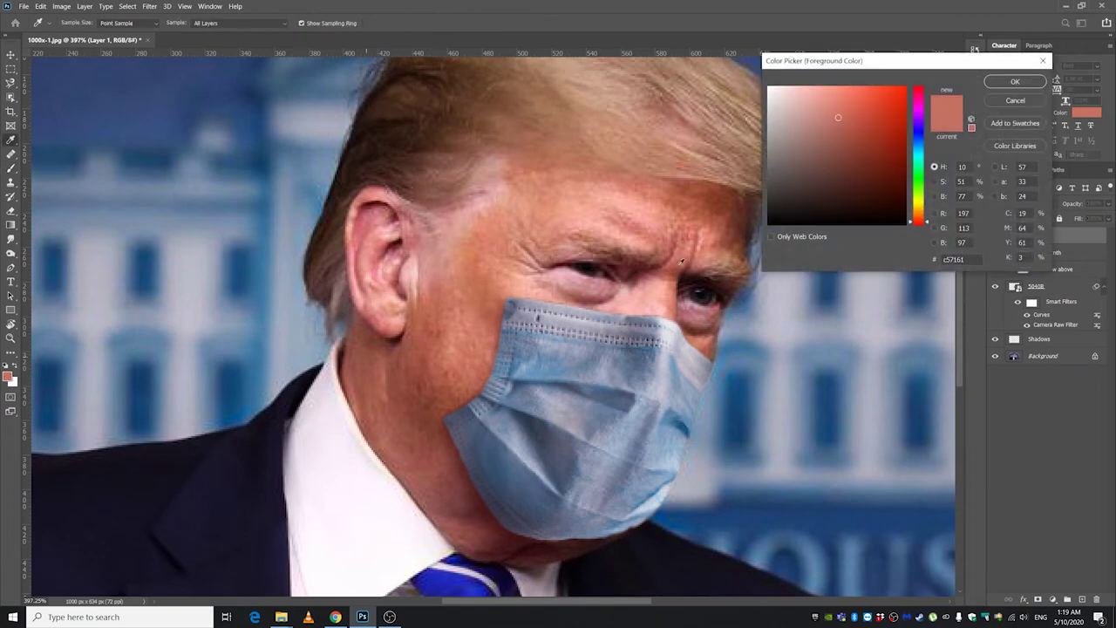
click(773, 92)
click(1015, 81)
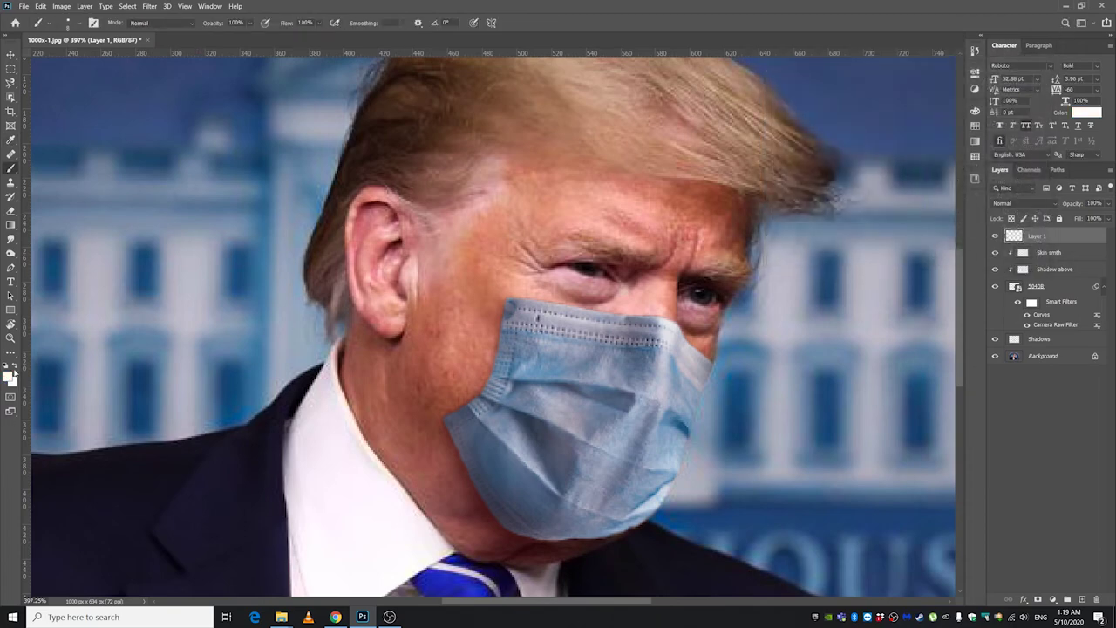
click(15, 367)
click(15, 367)
scroll(481, 197, up, 3)
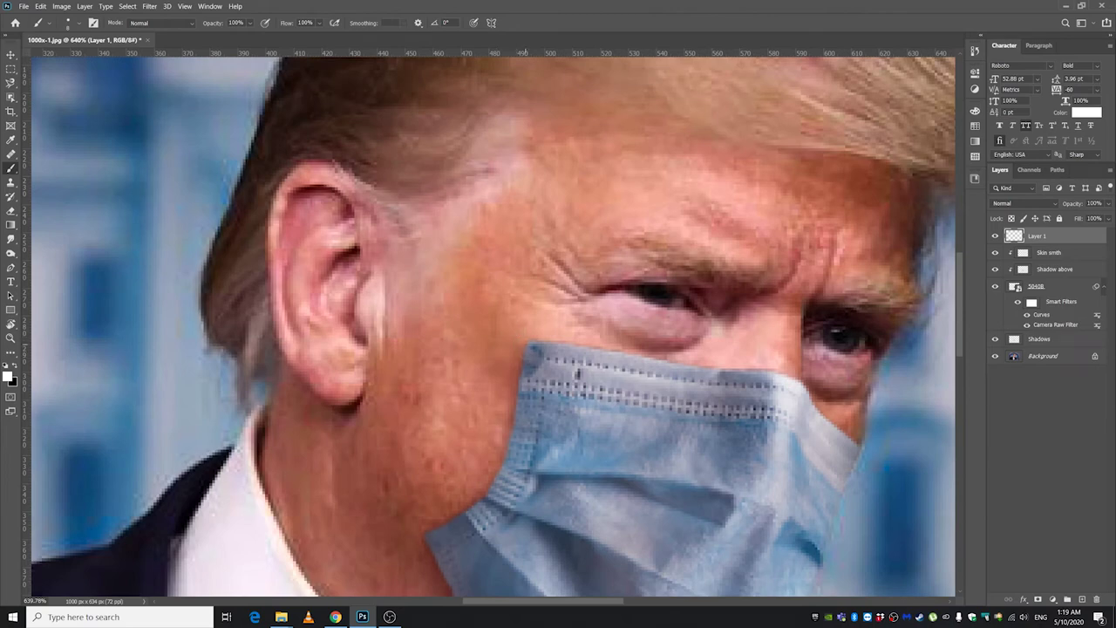
Try white strap strokes from the mask's upper corner toward the ear with different brush sizes, undoing each one.
drag(534, 351, 410, 223)
key(ctrl+z)
alt+right_click(494, 305)
click(519, 337)
shift+click(415, 259)
key(ctrl+z)
click(523, 344)
shift+click(387, 220)
key(ctrl+z)
Try a thinner straight white strap from the mask's upper corner to the top of the ear, and undo it.
alt+right_click(498, 304)
click(523, 342)
shift+click(362, 210)
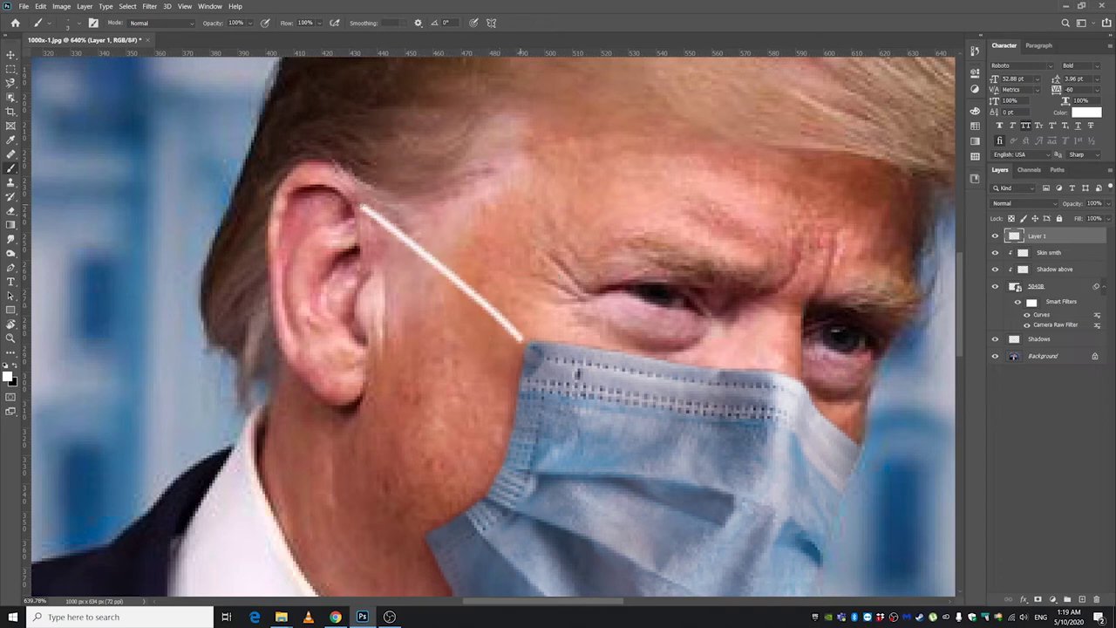
scroll(363, 209, down, 5)
key(ctrl+z)
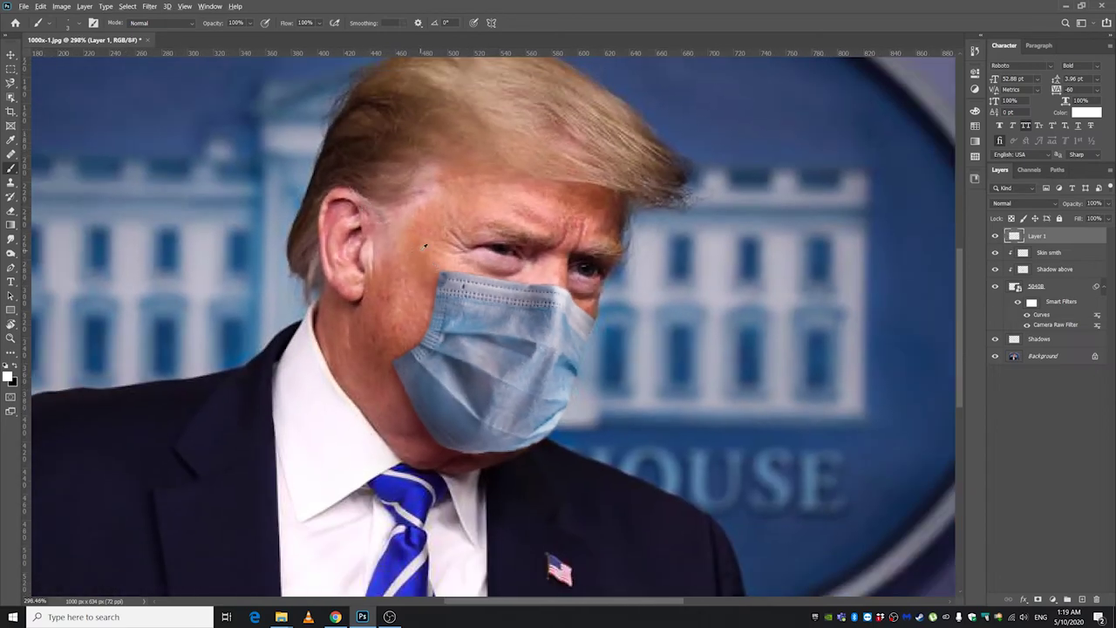
alt+right_click(420, 252)
click(435, 260)
shift+click(374, 200)
key(ctrl+z)
Resize the brush to 4 px, test a white strap between the mask's upper corner and the ear, and undo the test strokes.
scroll(427, 268, up, 5)
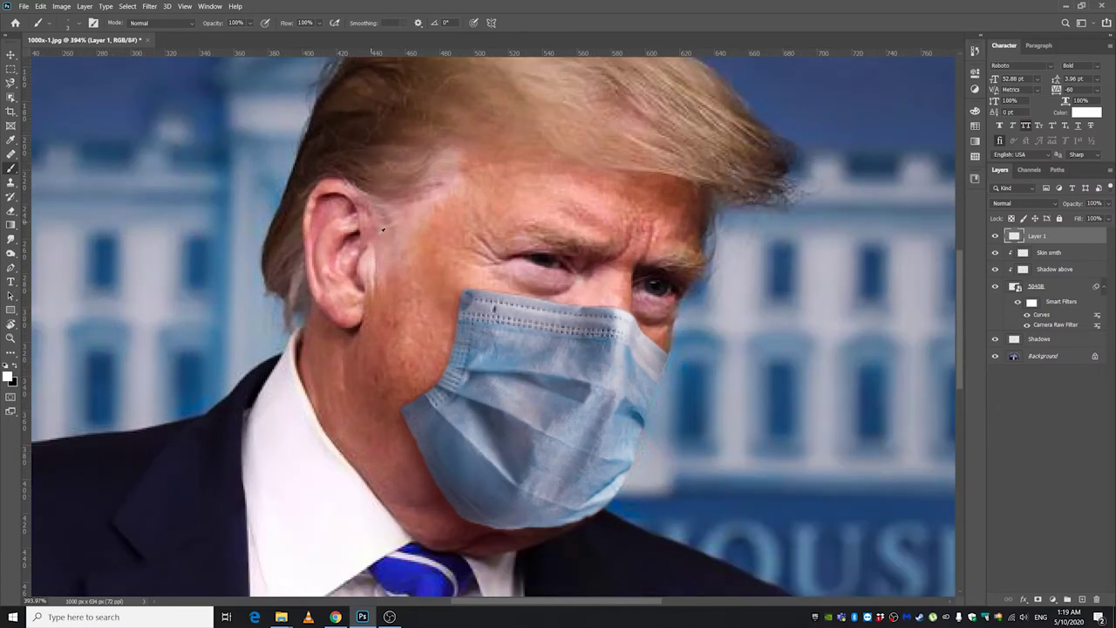
alt+right_click(428, 269)
drag(518, 319, 386, 206)
key(ctrl+z)
scroll(380, 203, down, 3)
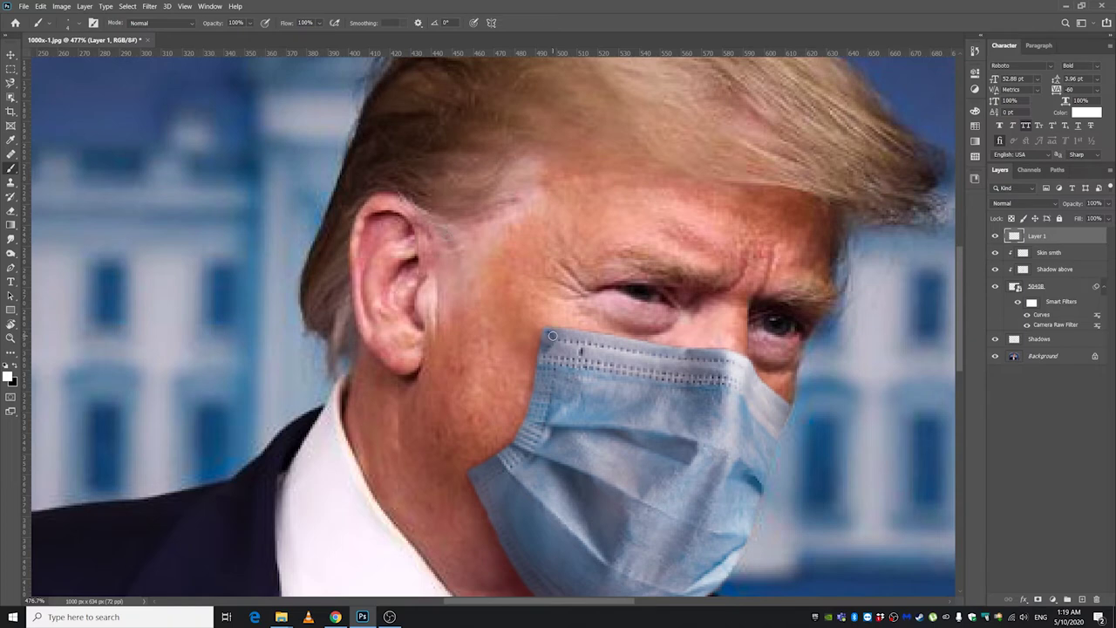
click(552, 336)
shift+click(420, 207)
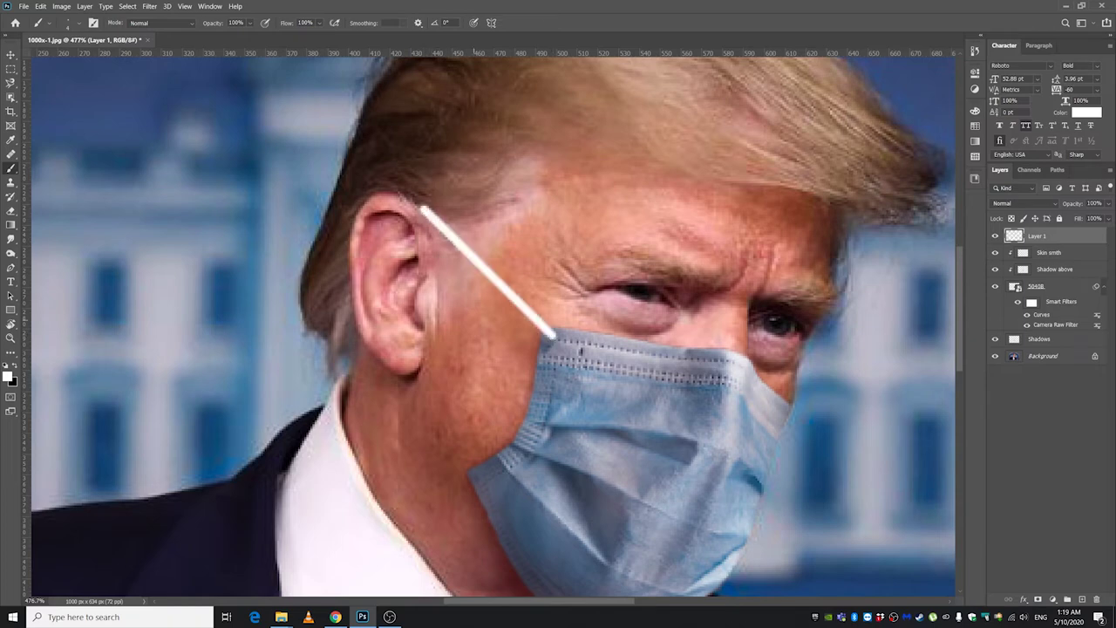
key(ctrl+z)
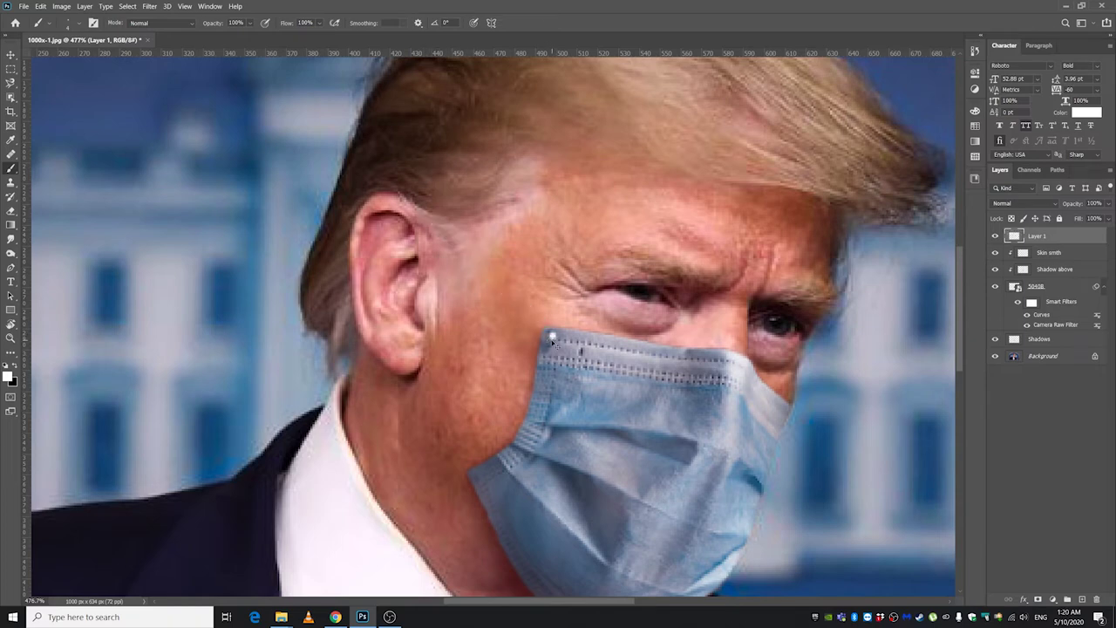
Paint a curved white strap from the mask's upper corner to the ear's top, and another from its lower side corner to the earlobe.
drag(546, 332, 407, 199)
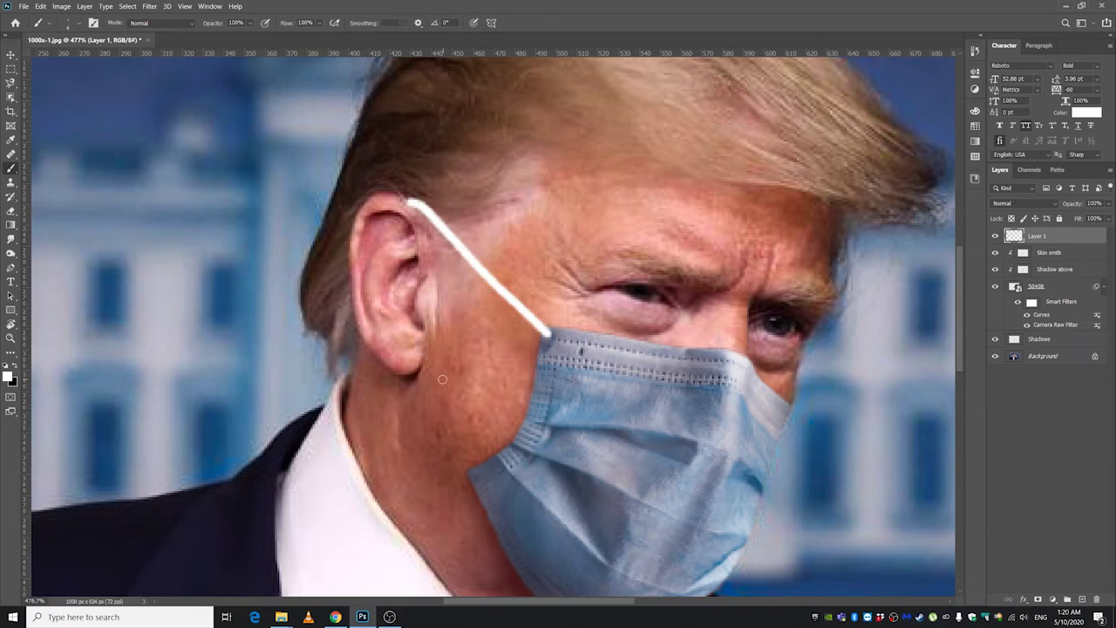
drag(468, 472, 412, 370)
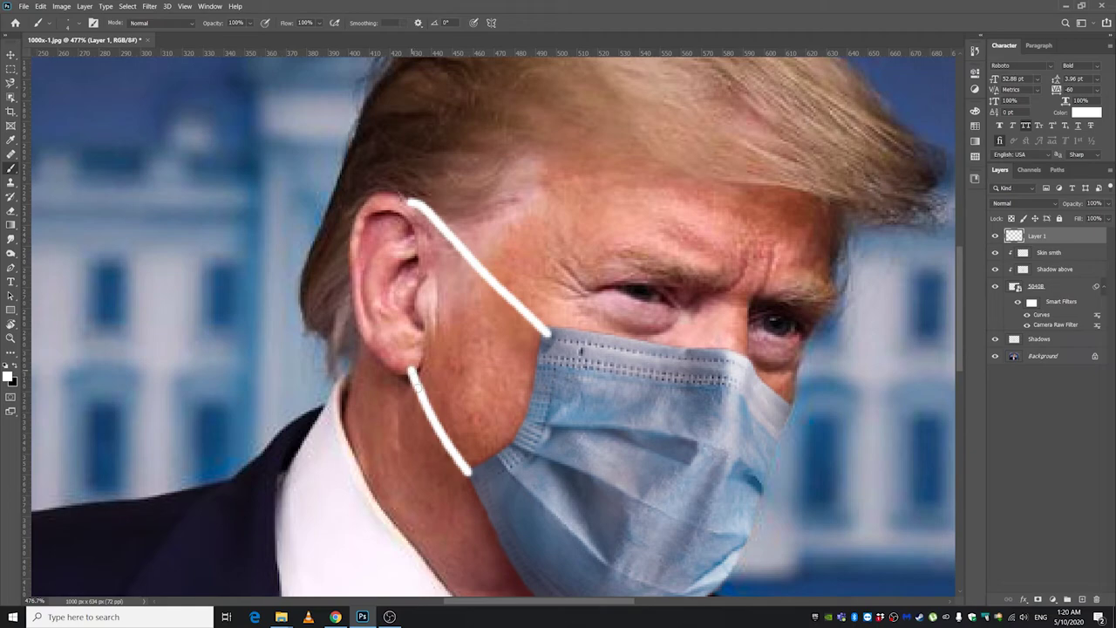
scroll(498, 360, down, 5)
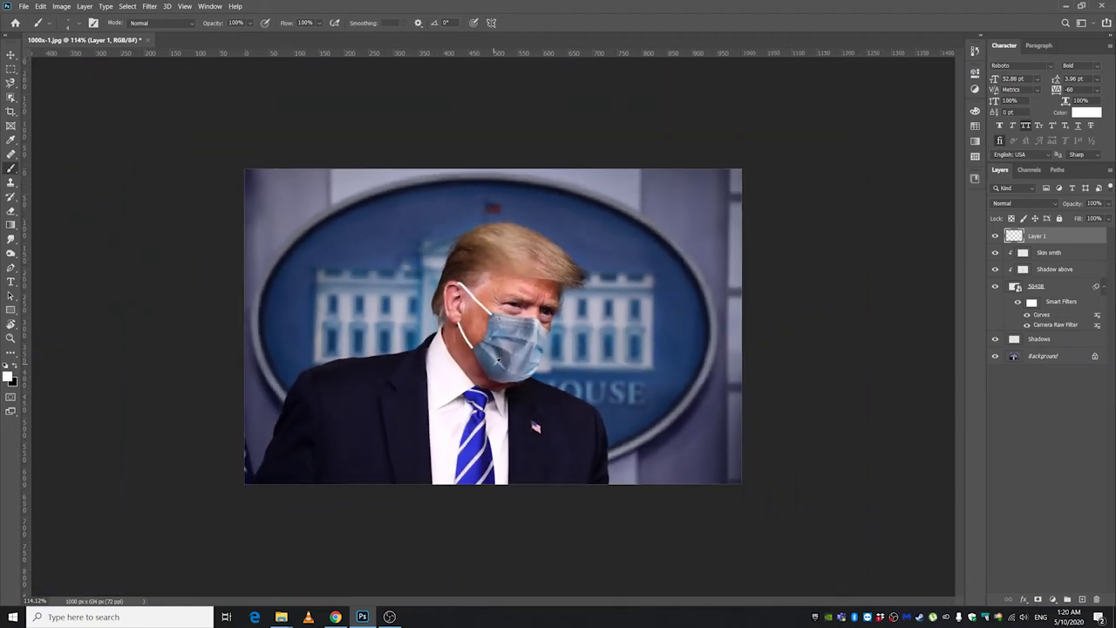
Move the ear straps layer below the Shadows layer so the mask overlaps the strap ends.
scroll(495, 310, up, 2)
scroll(495, 310, up, 6)
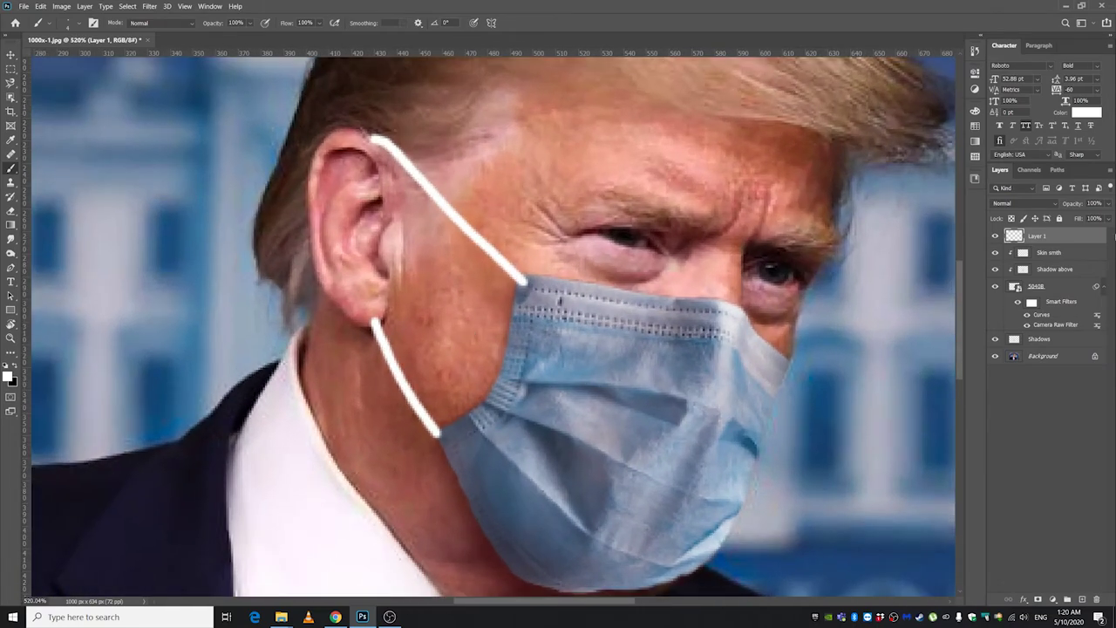
drag(1059, 236, 1058, 342)
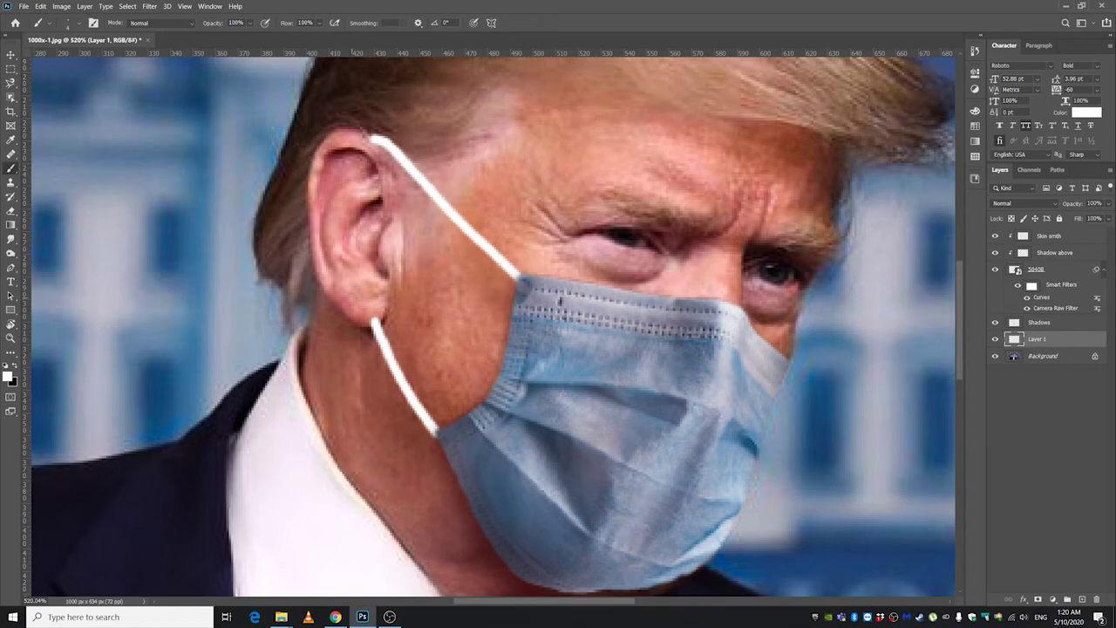
scroll(440, 367, down, 1)
scroll(440, 367, up, 2)
scroll(437, 356, down, 3)
scroll(417, 191, up, 3)
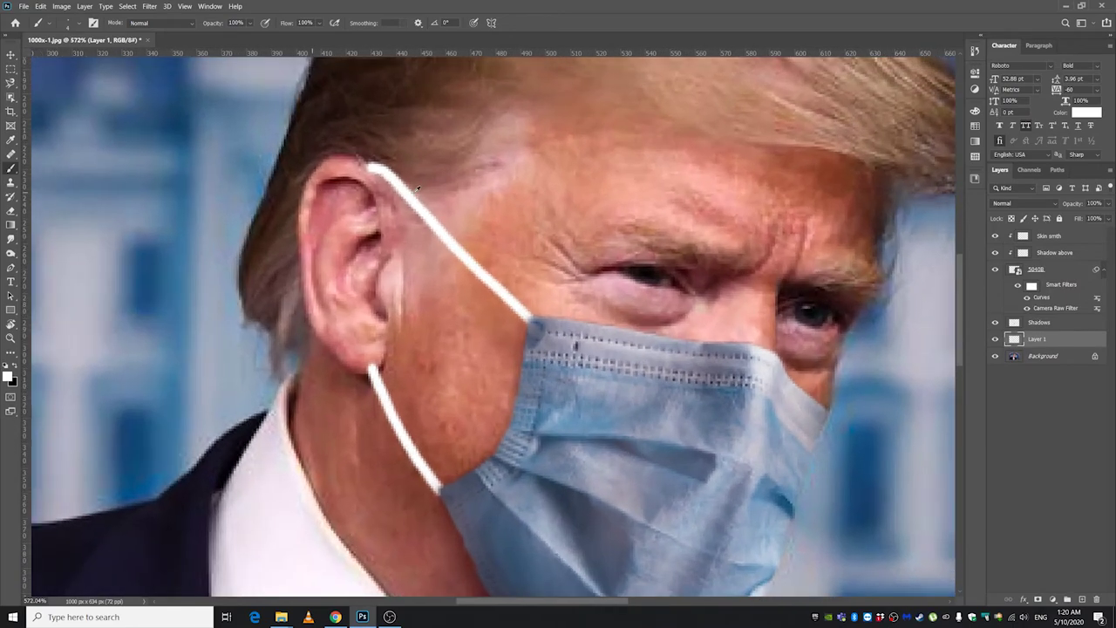
scroll(417, 186, down, 2)
scroll(423, 204, up, 1)
scroll(422, 202, down, 1)
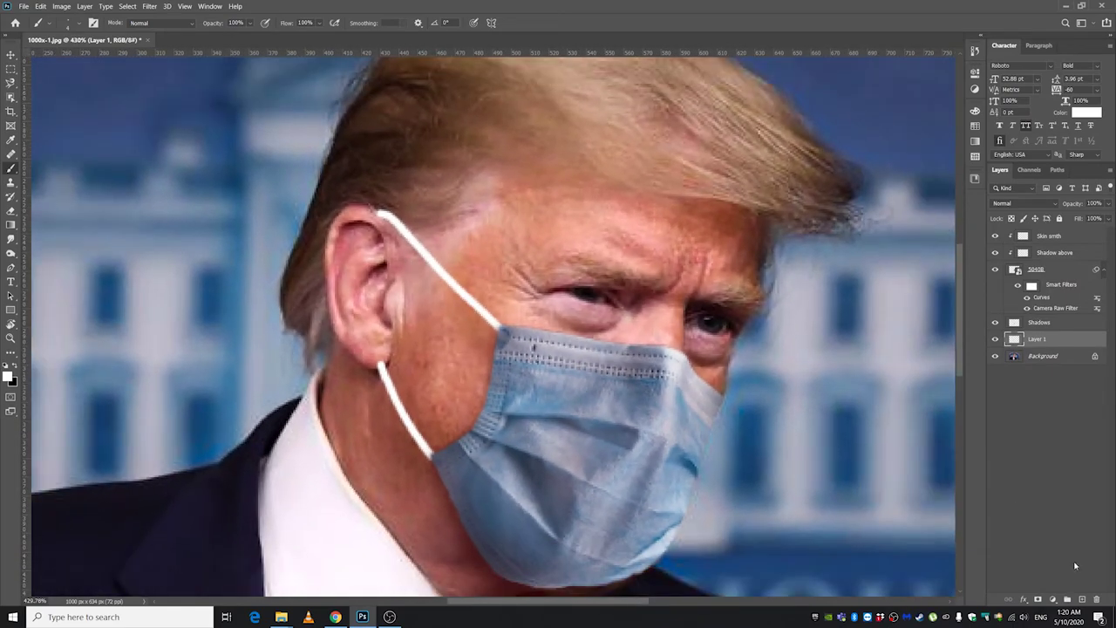
Add a layer mask to the straps layer and brush out the strap ends where they meet the ear.
click(1037, 600)
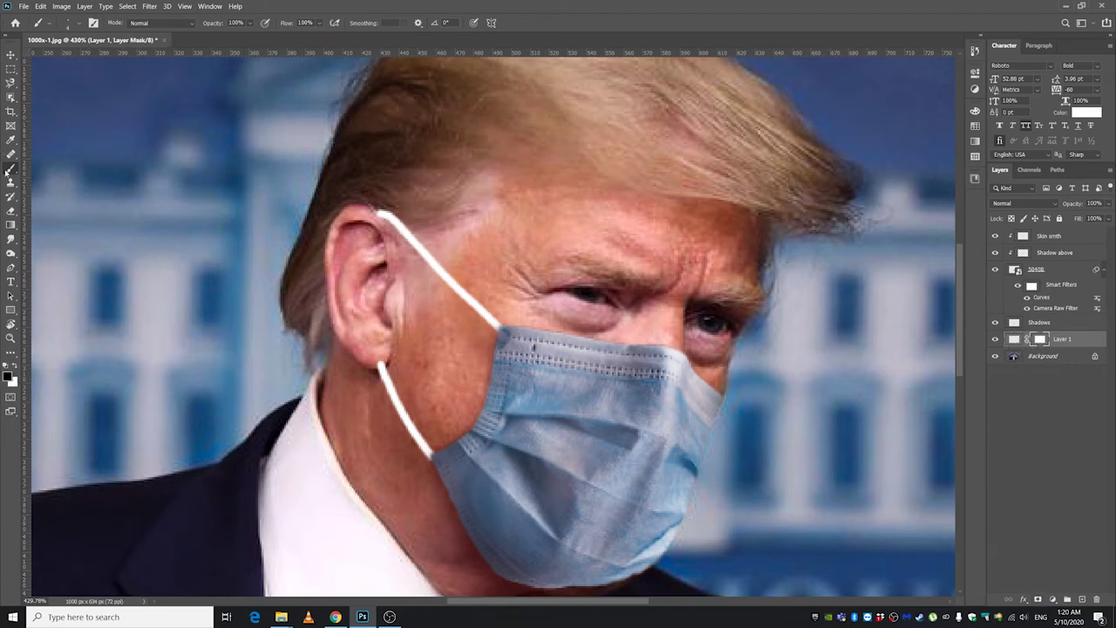
scroll(388, 208, up, 5)
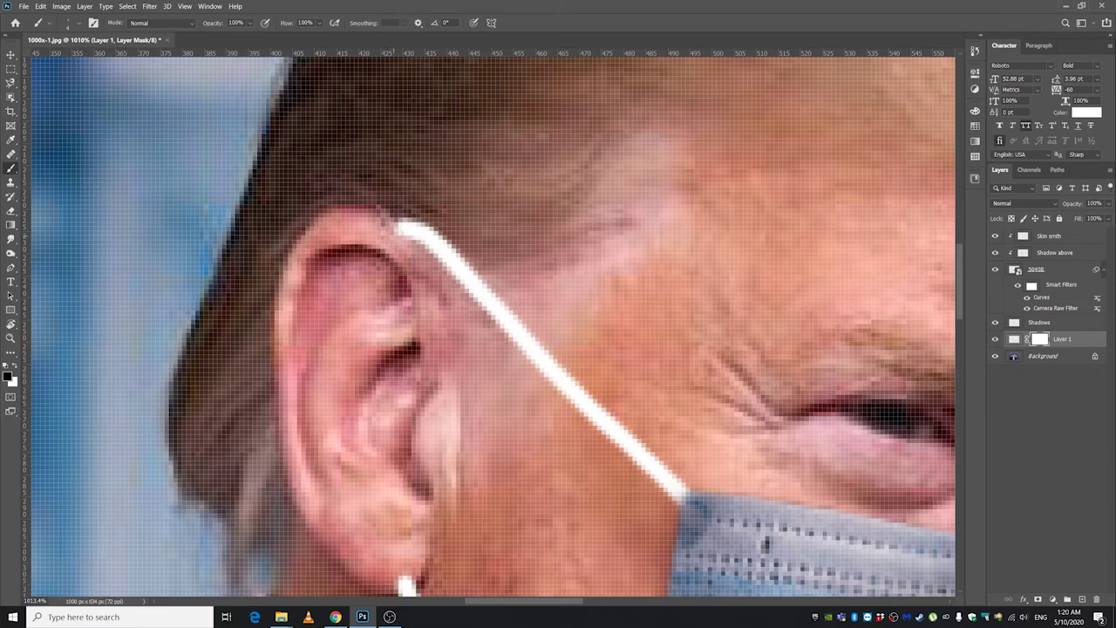
alt+right_click(353, 157)
alt+right_click(364, 174)
drag(366, 158, 374, 150)
alt+right_click(397, 223)
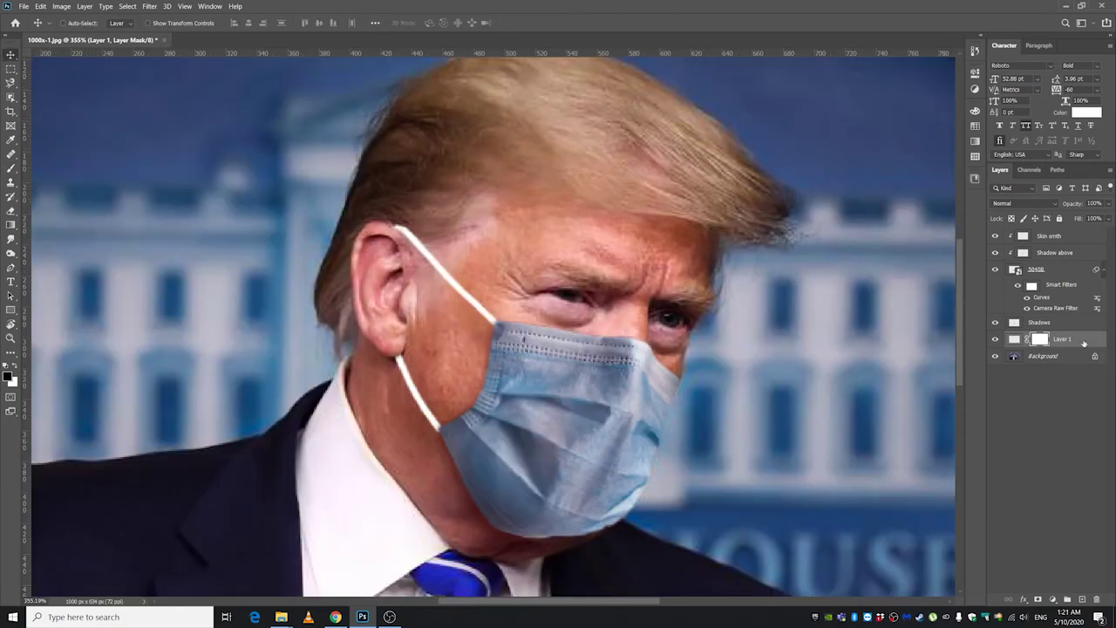
Compare the portrait with and without the ear straps by hiding and showing their layer.
click(1014, 338)
scroll(477, 289, up, 2)
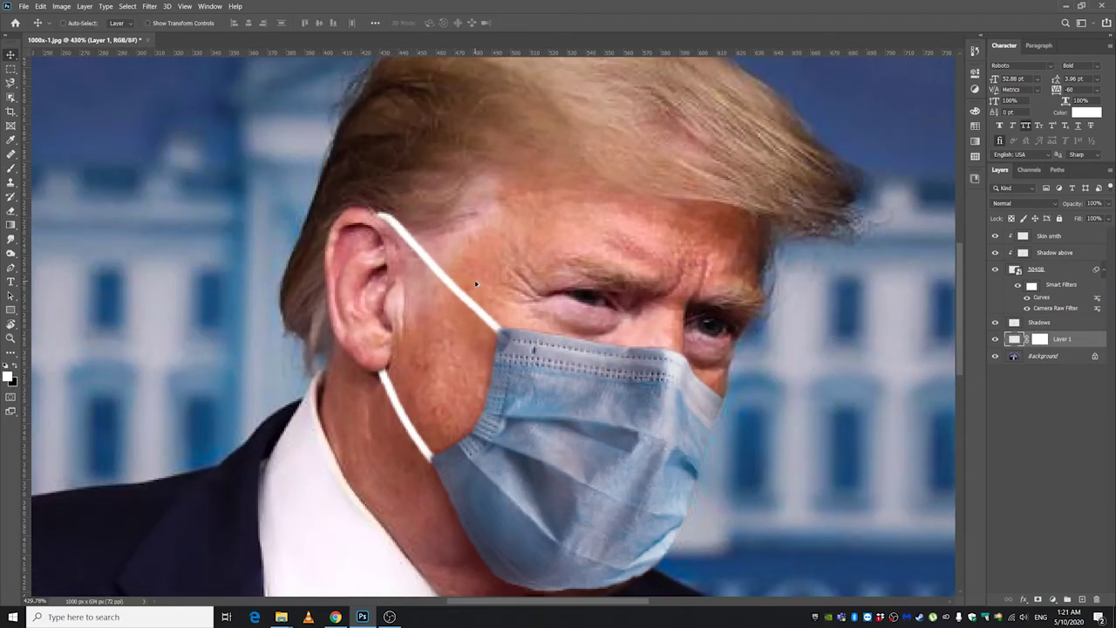
scroll(462, 283, down, 1)
right_click(1071, 339)
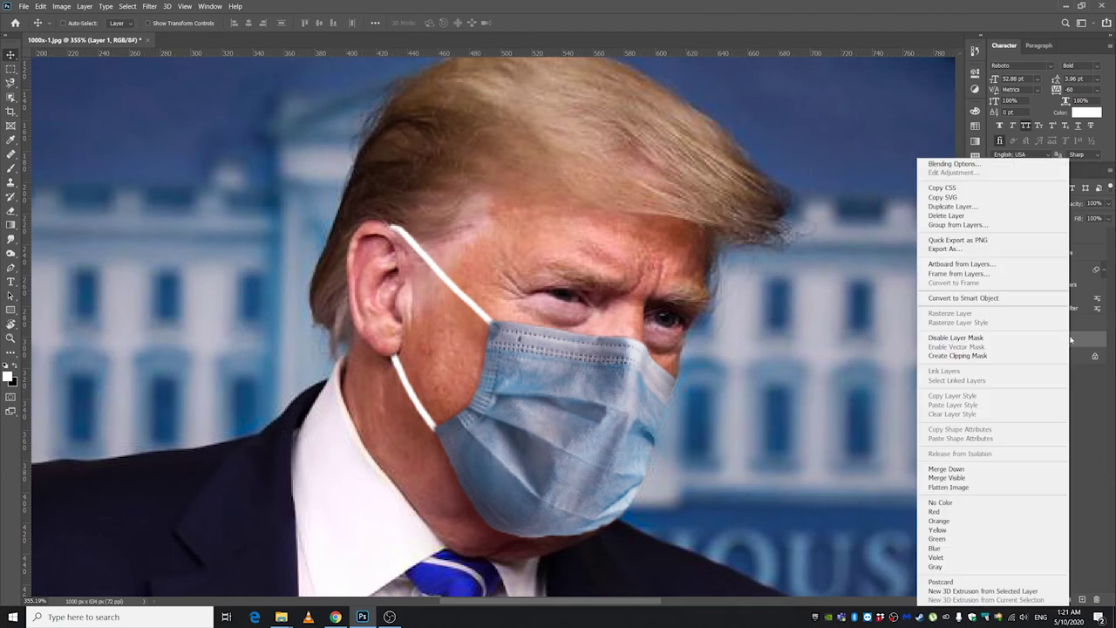
click(1078, 342)
click(995, 340)
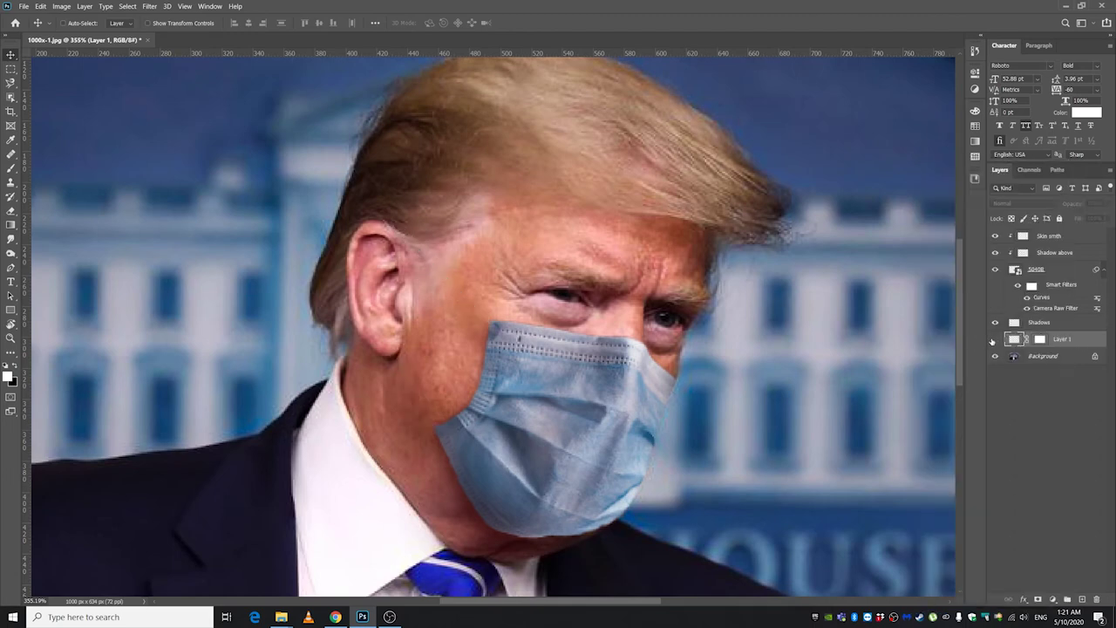
click(994, 340)
Add a Multiply drop shadow to the straps layer and adjust its angle and settings to suit the face's lighting.
right_click(1054, 341)
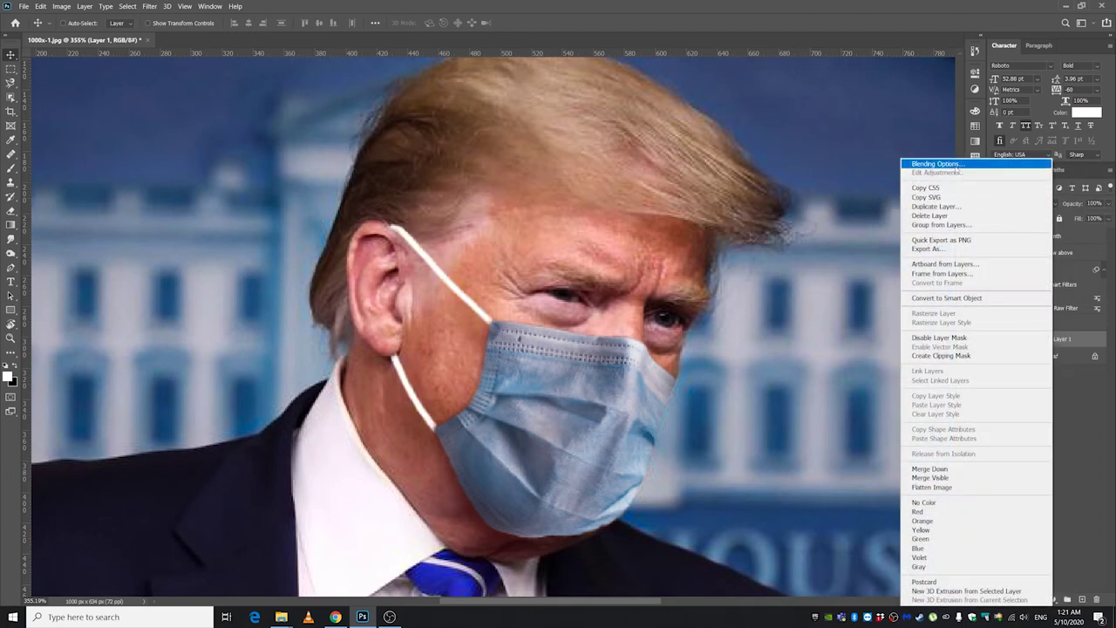
click(957, 165)
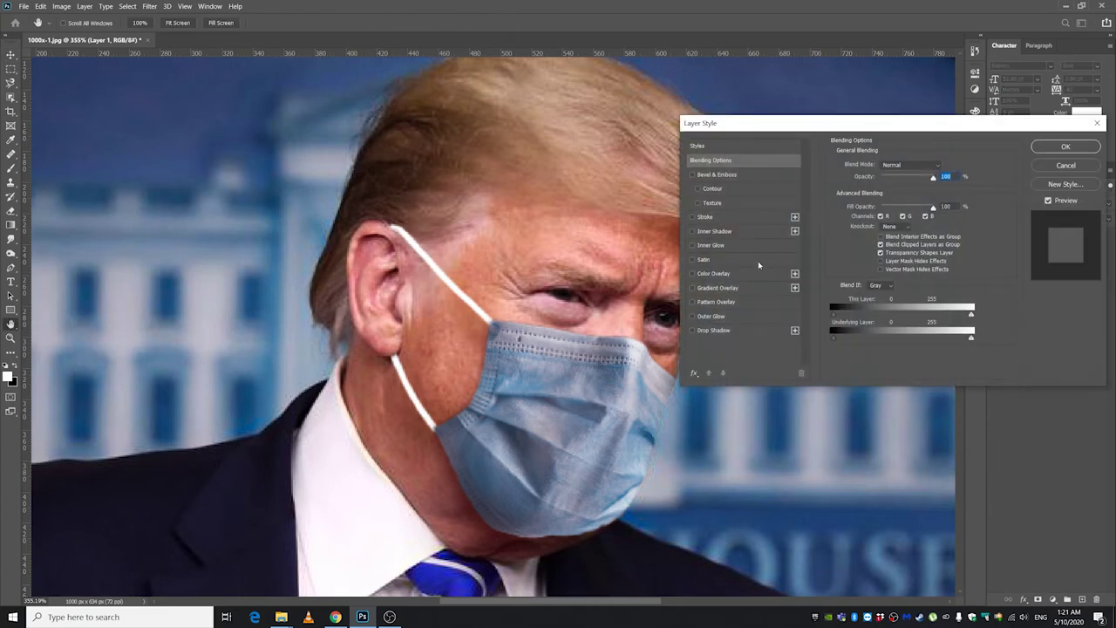
click(710, 330)
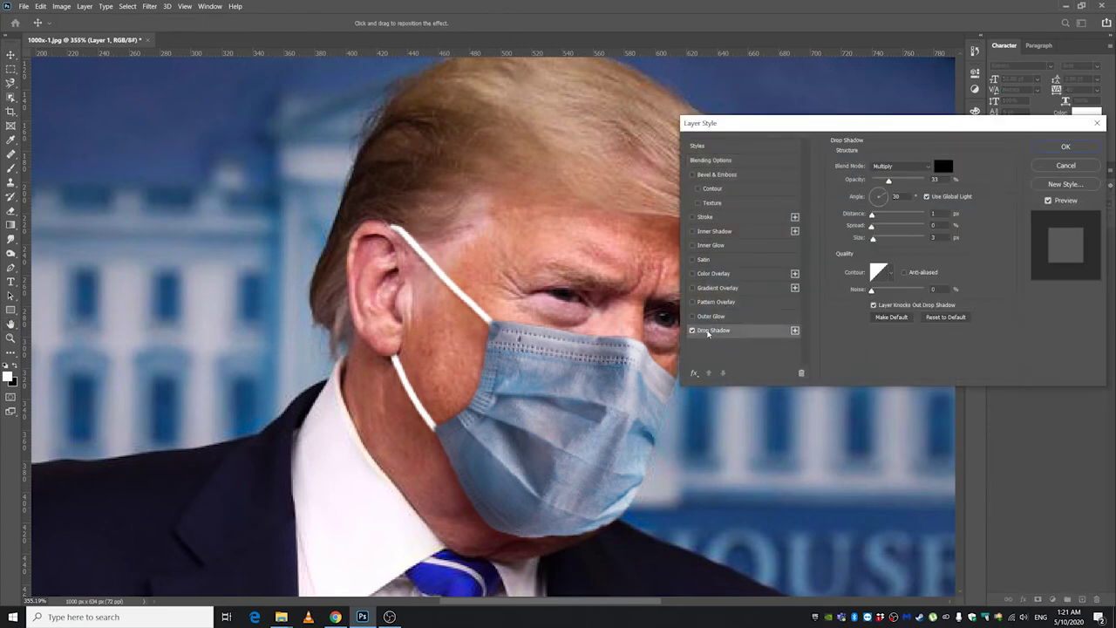
click(896, 196)
key(Down)
key(Down)
key(Down)
drag(889, 182, 878, 243)
click(884, 197)
click(1066, 147)
scroll(448, 364, up, 2)
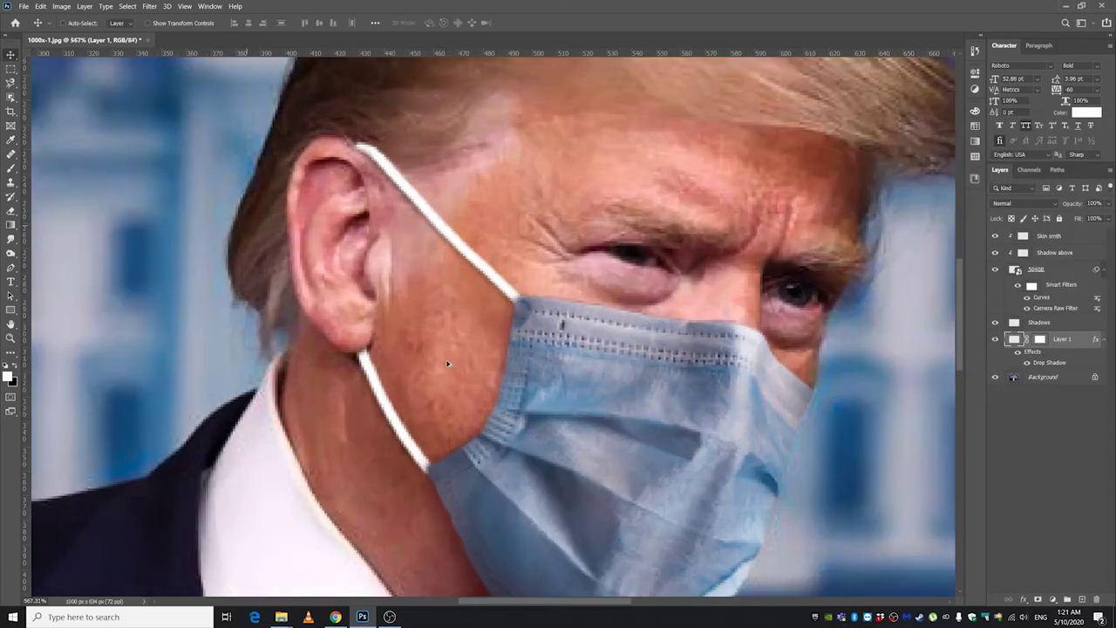
scroll(448, 364, down, 3)
scroll(449, 359, up, 3)
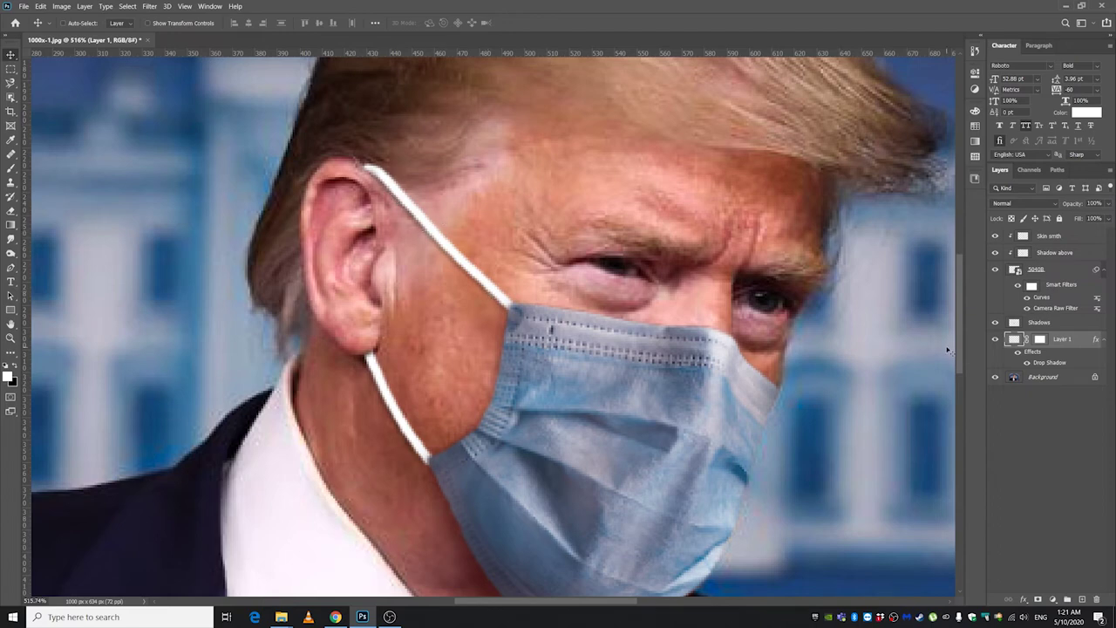
Convert the straps' drop shadow effect into its own separate layer.
right_click(1095, 342)
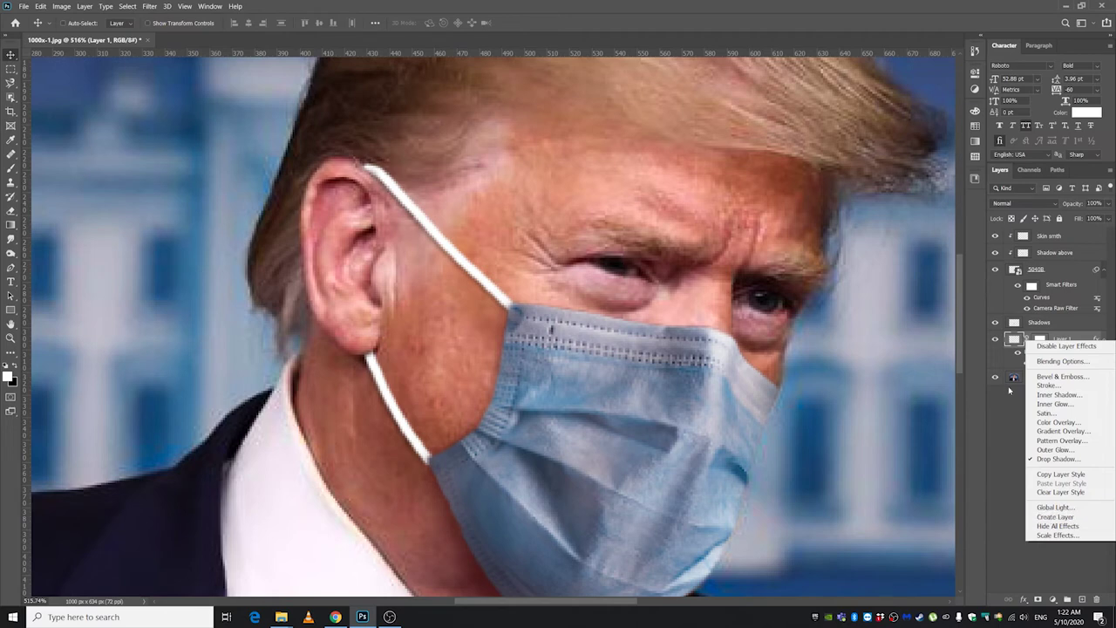
click(996, 438)
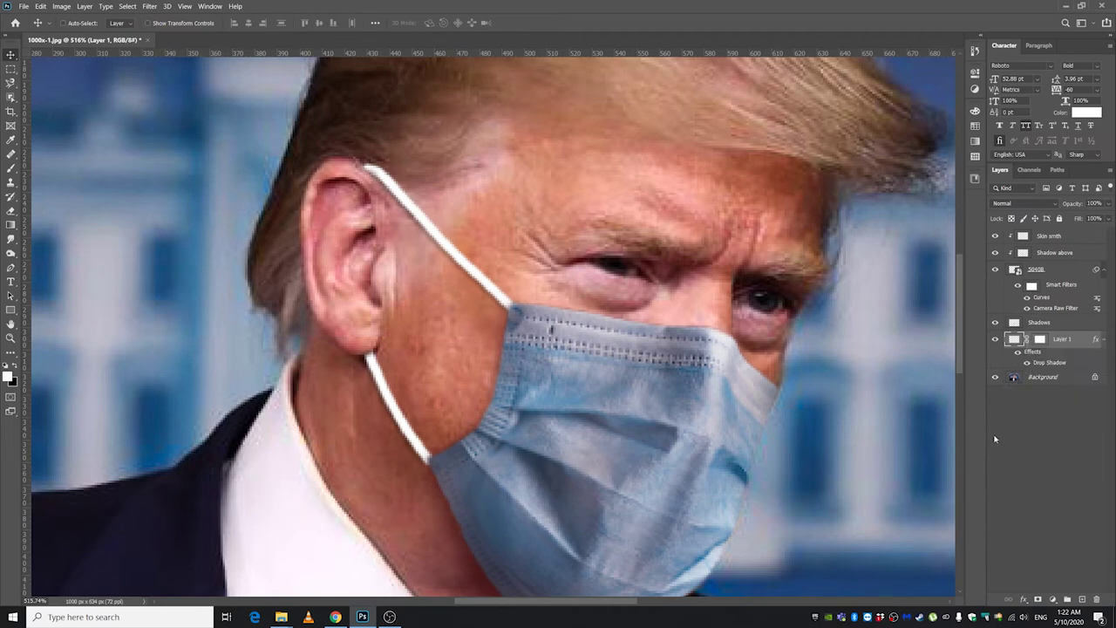
right_click(1094, 340)
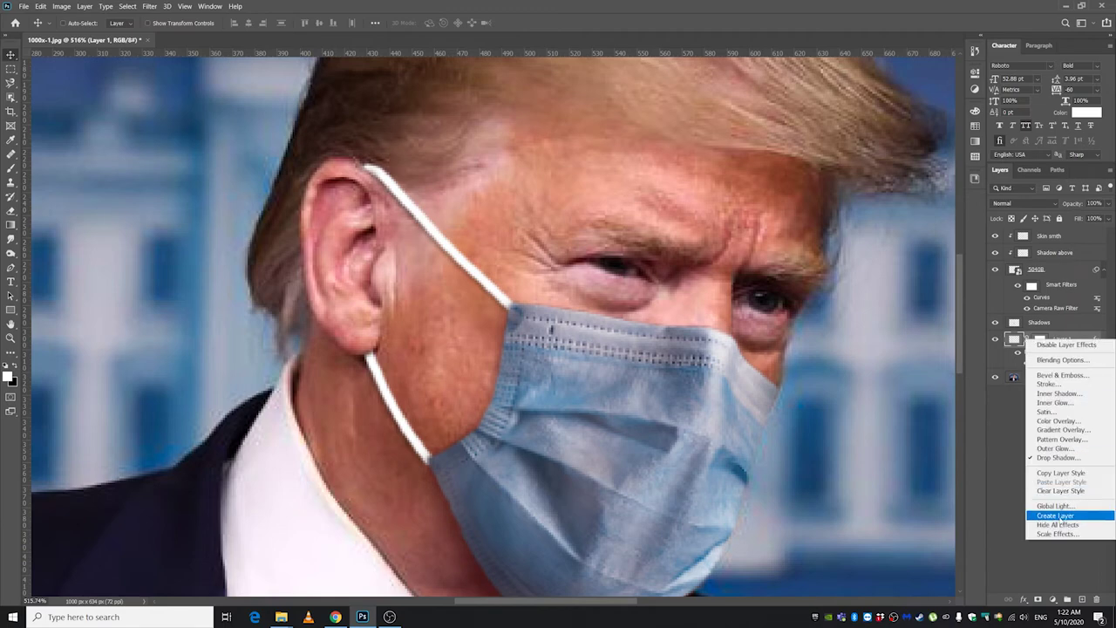
click(1058, 515)
click(532, 233)
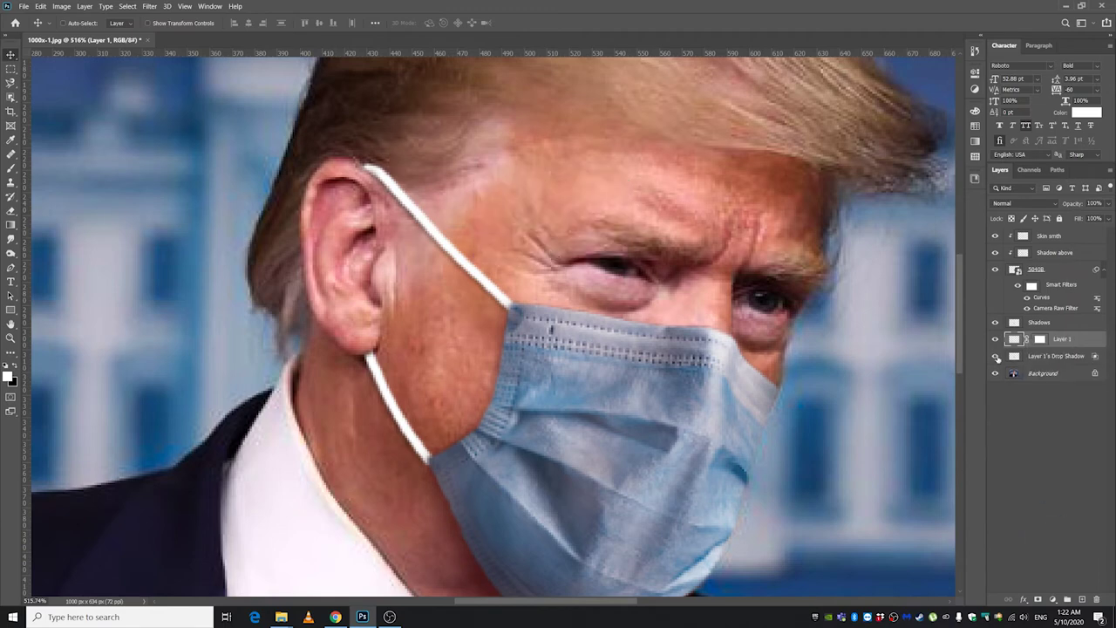
Add a layer mask to the separated drop shadow layer and brush away unwanted shadow near the straps with a soft 30 px brush.
click(1051, 356)
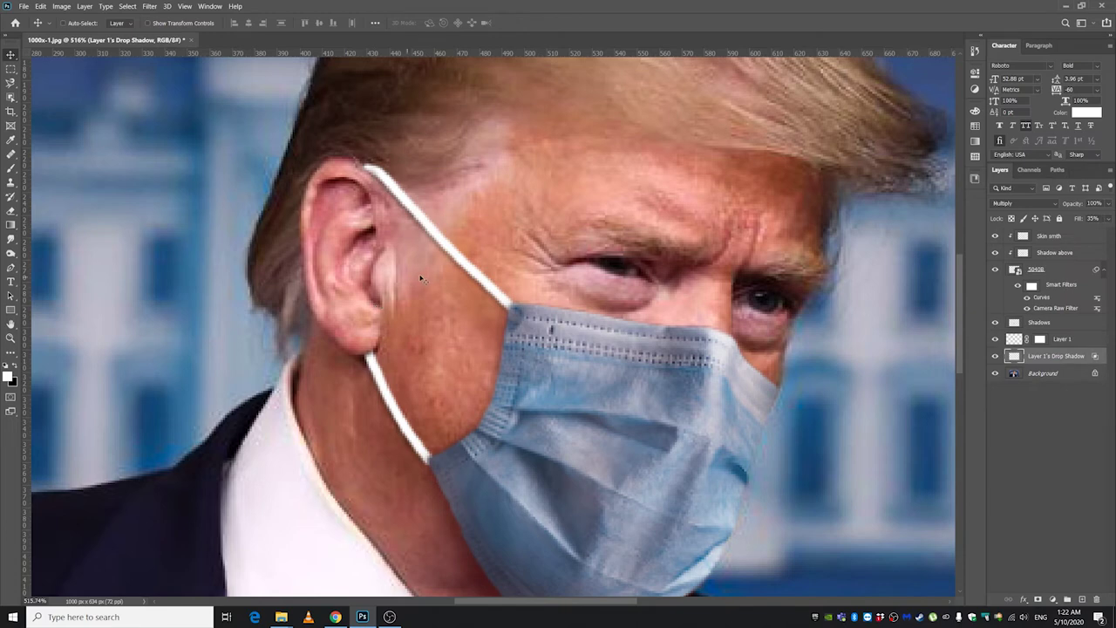
drag(424, 279, 469, 272)
key(ctrl+z)
click(1038, 600)
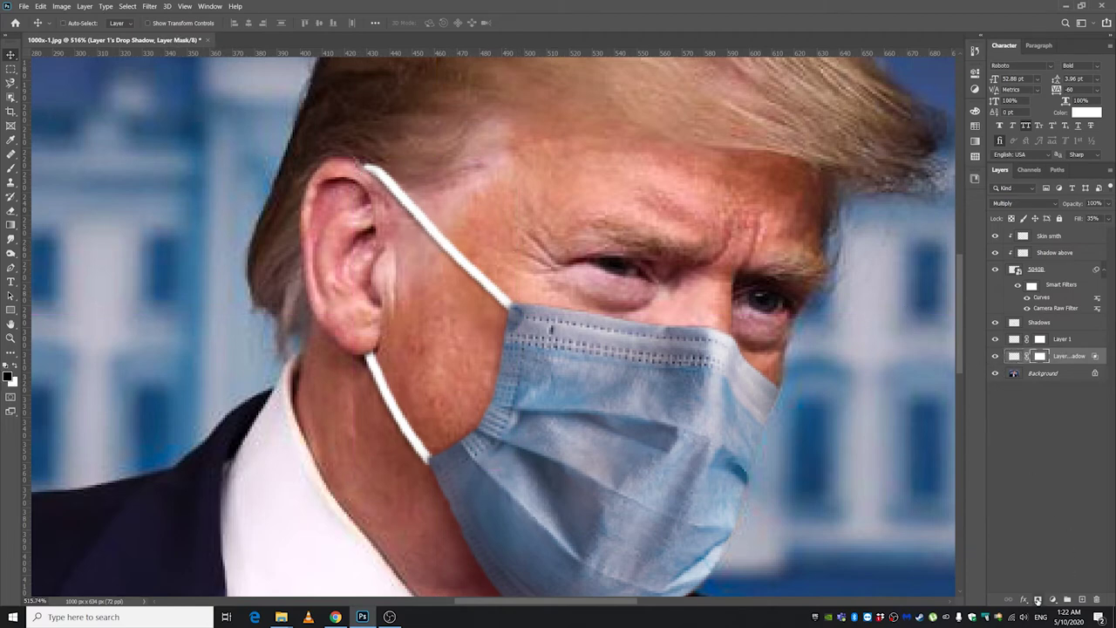
click(995, 356)
click(995, 357)
click(10, 166)
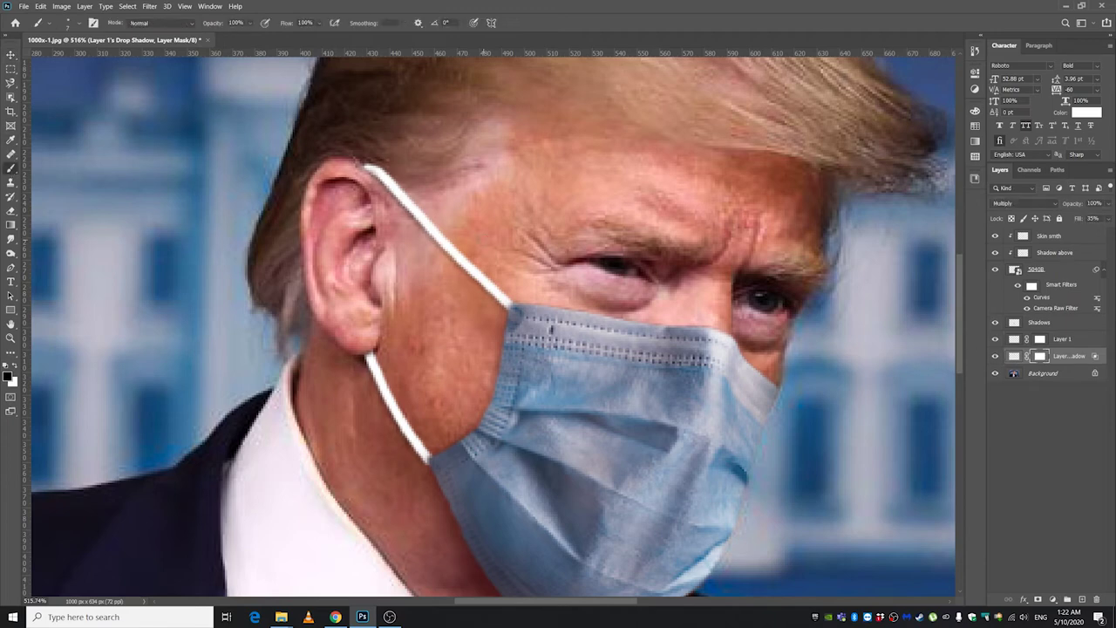
alt+right_click(425, 212)
click(404, 230)
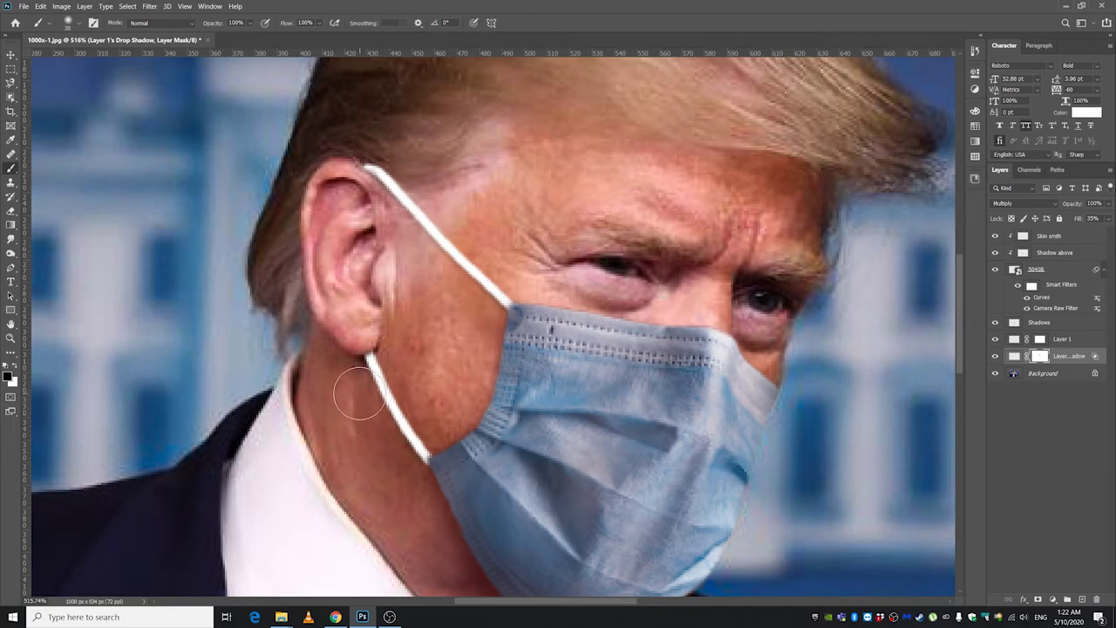
Examine the masked strap shadows at different magnifications, hiding and showing the white straps to judge the shadow alone.
scroll(500, 349, down, 2)
scroll(499, 349, down, 2)
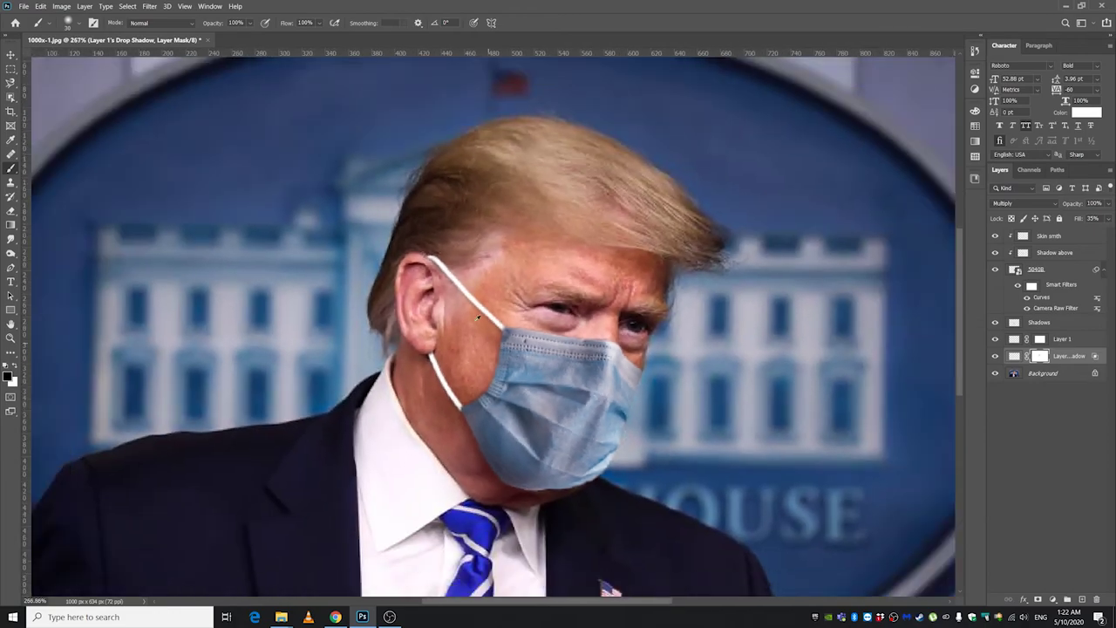
scroll(393, 305, up, 3)
key(v)
scroll(393, 305, down, 1)
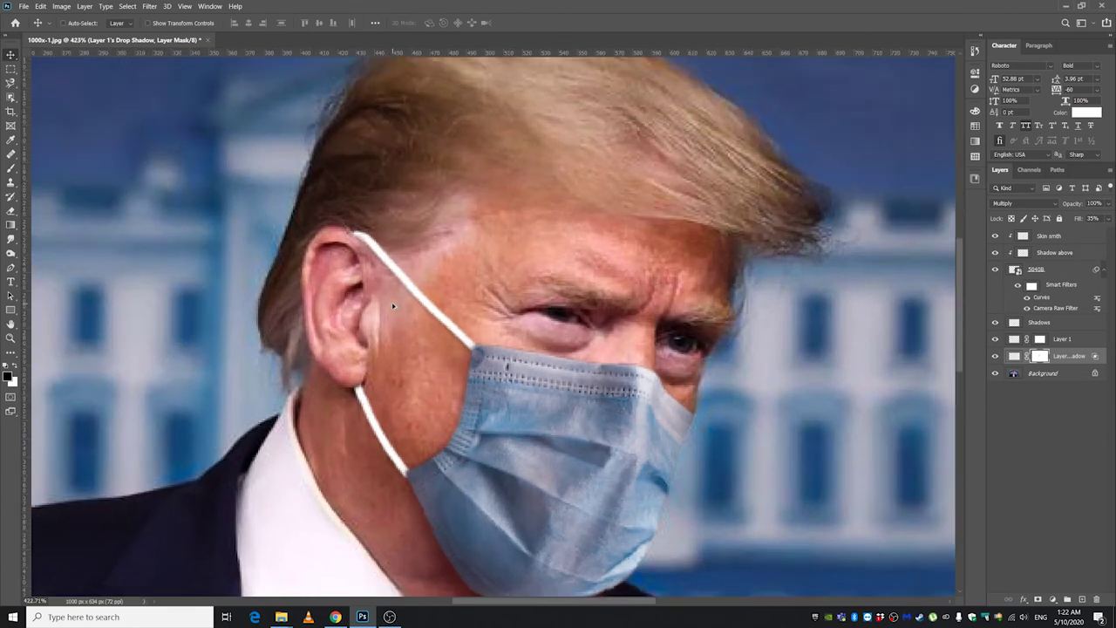
scroll(429, 305, up, 1)
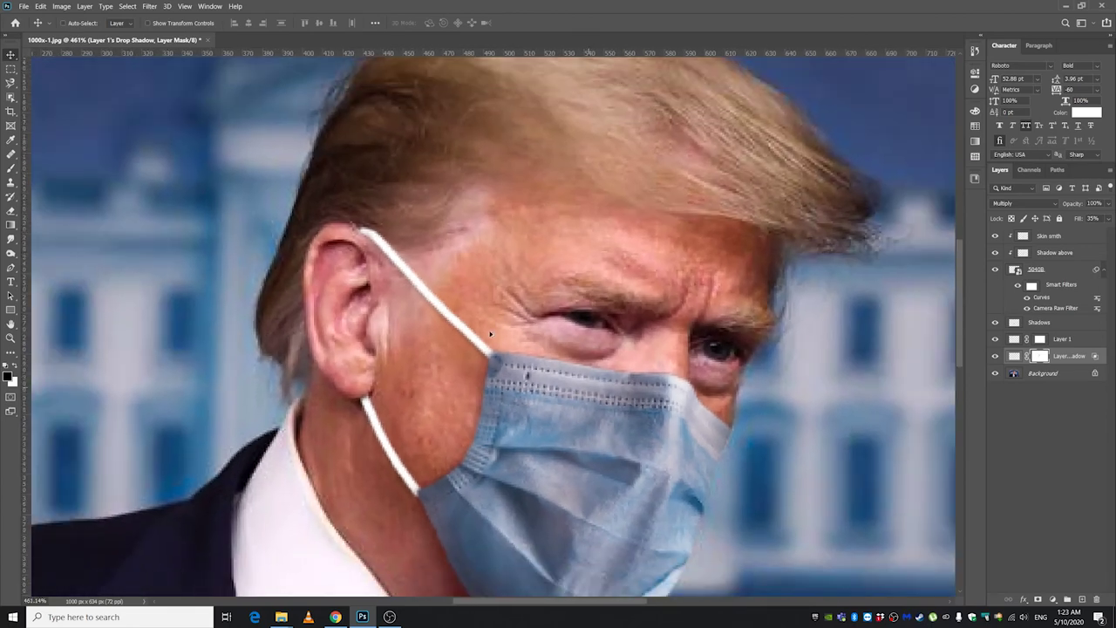
click(1070, 340)
click(996, 339)
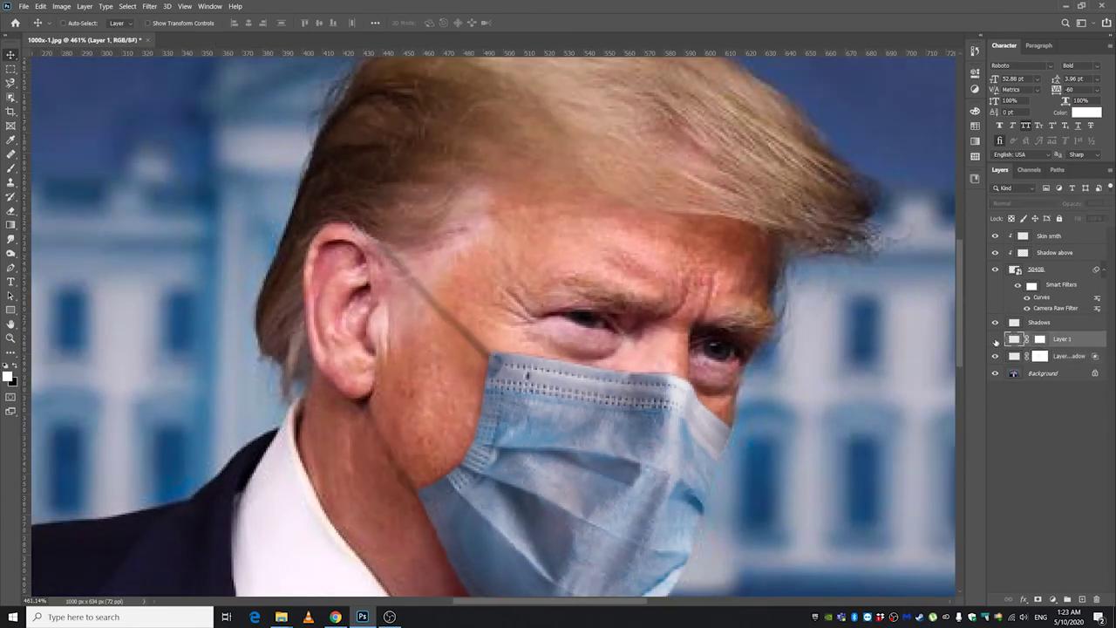
click(996, 340)
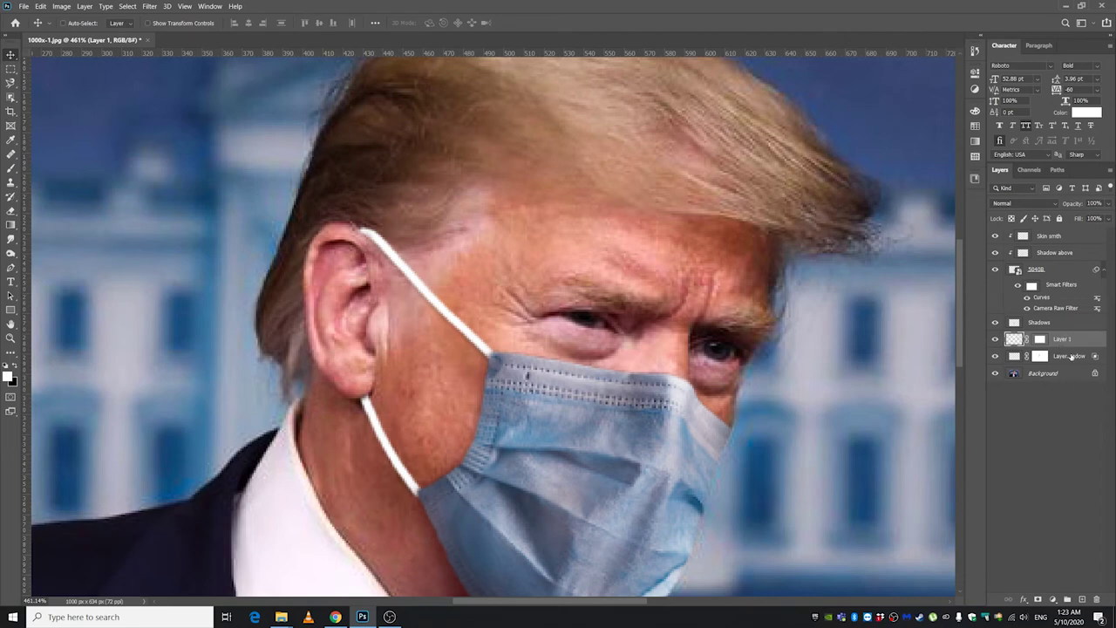
Create a layer named Texture above the straps layer and clip it to the straps.
click(1082, 599)
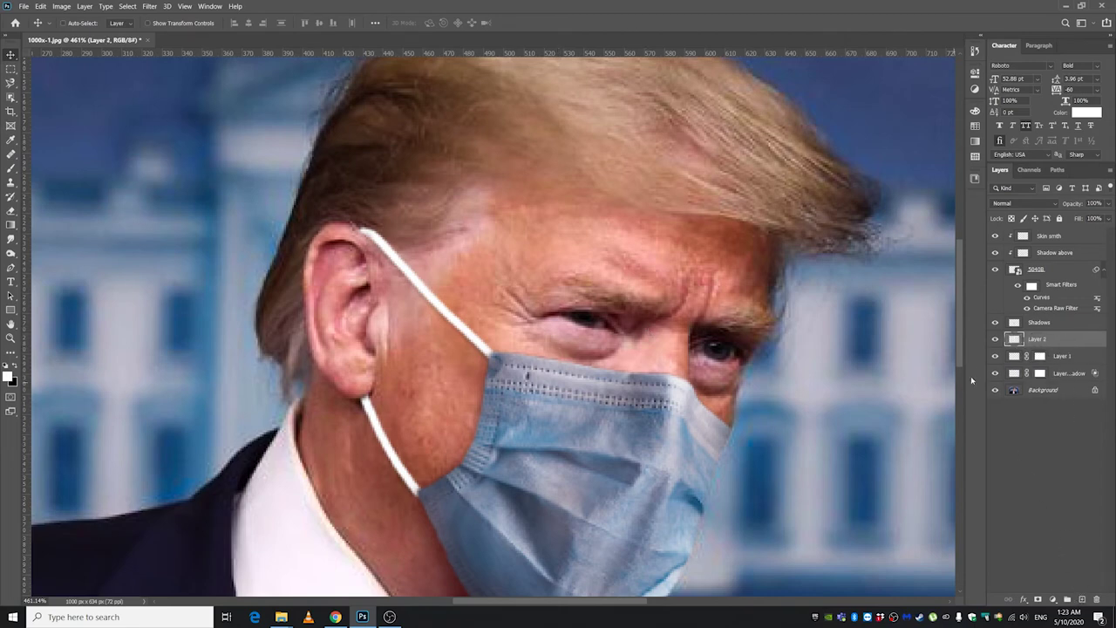
double_click(1037, 338)
text(Texture)
key(Return)
click(10, 167)
scroll(400, 262, up, 2)
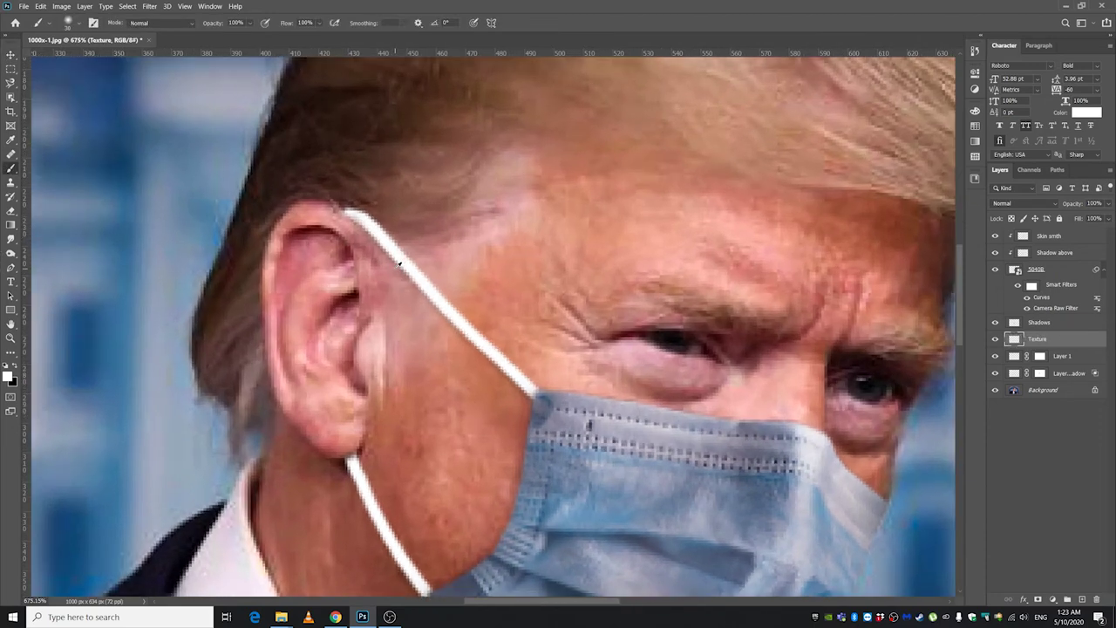
scroll(399, 263, down, 1)
scroll(396, 260, up, 1)
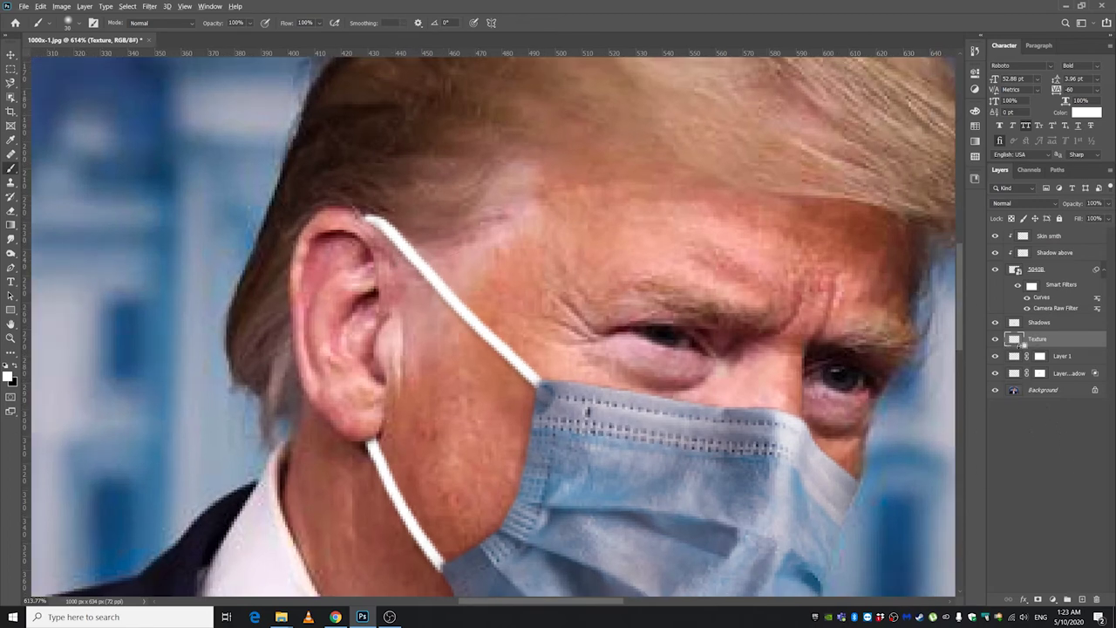
alt+click(1020, 346)
Rename the ear straps layer as Strips.
double_click(1061, 356)
text(S)
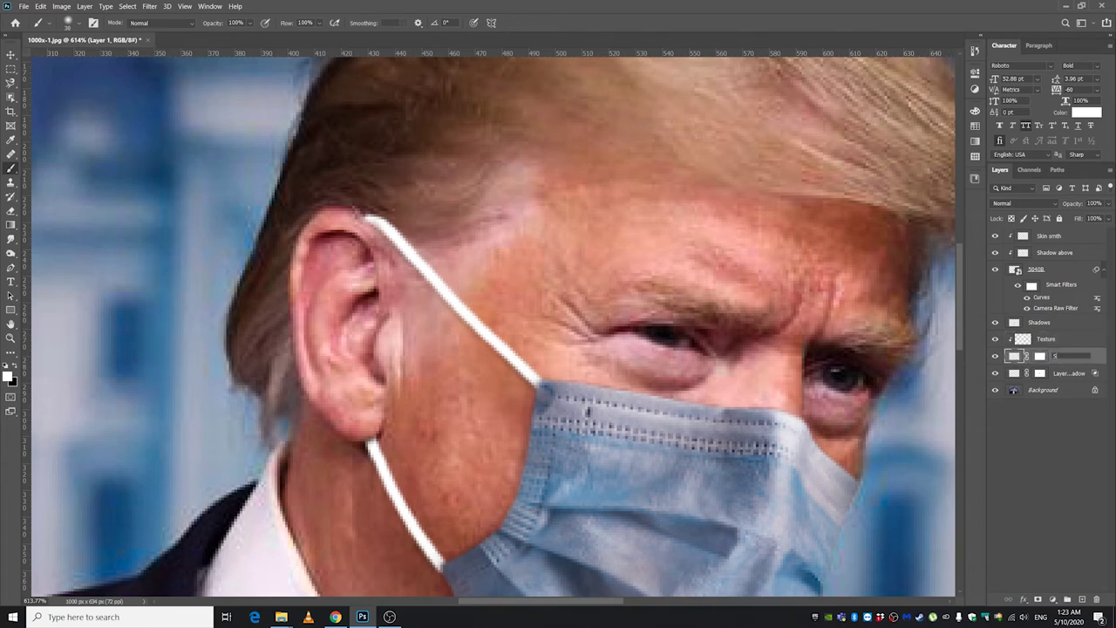
text(tripes)
key(Return)
On the Texture layer, sample a reddish skin tone and tint the upper strap near the mask with a soft brush at 10% opacity.
click(1041, 340)
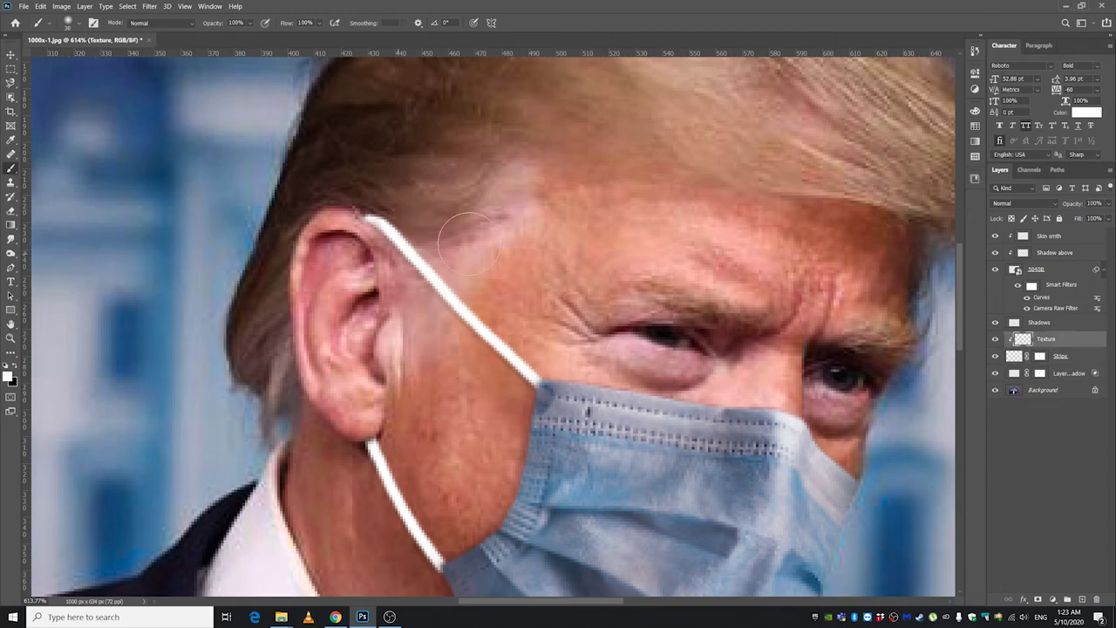
alt+click(559, 388)
alt+click(367, 303)
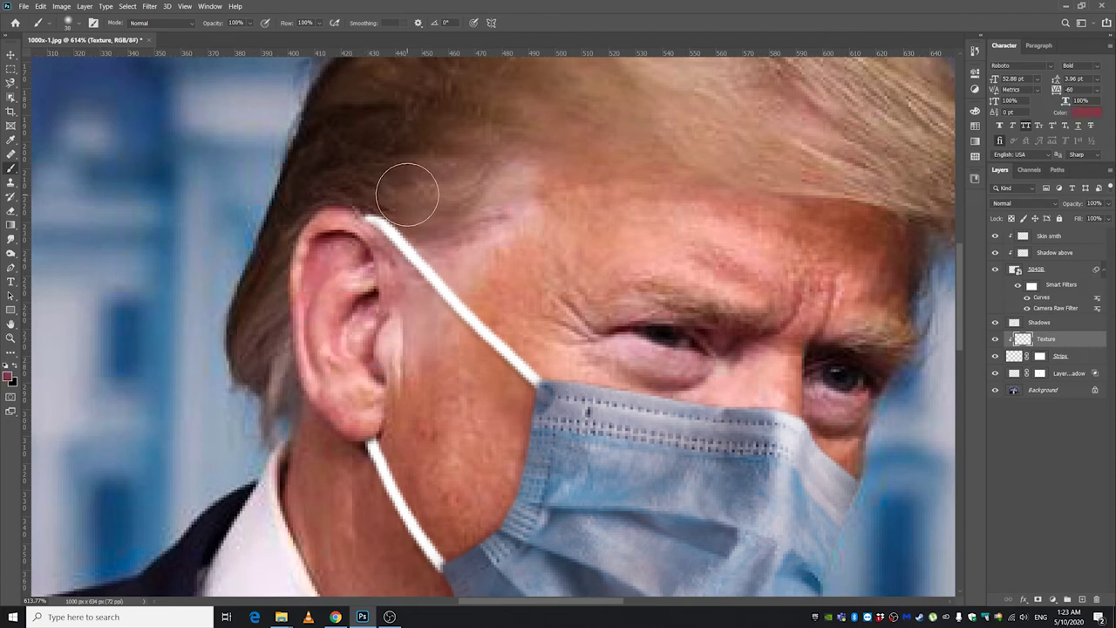
drag(247, 28, 217, 36)
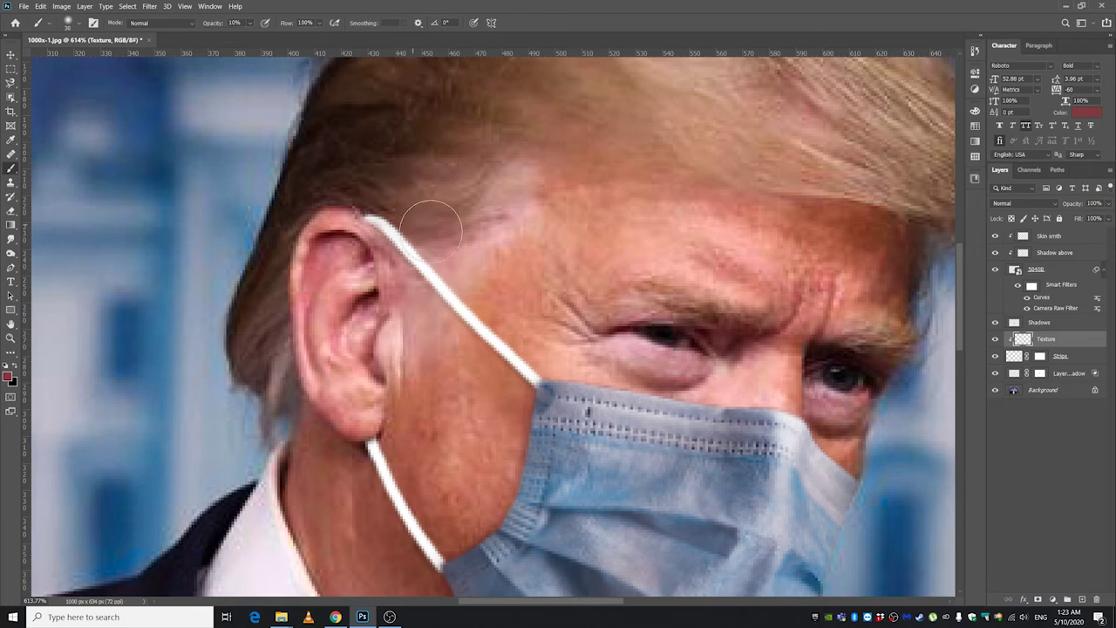
mouse_move(468, 347)
mouse_down()
mouse_move(497, 355)
mouse_move(522, 382)
mouse_move(522, 403)
mouse_up()
click(544, 391)
Tint the lower strap with the same reddish tone where it meets the mask and below the earlobe.
drag(479, 501, 496, 374)
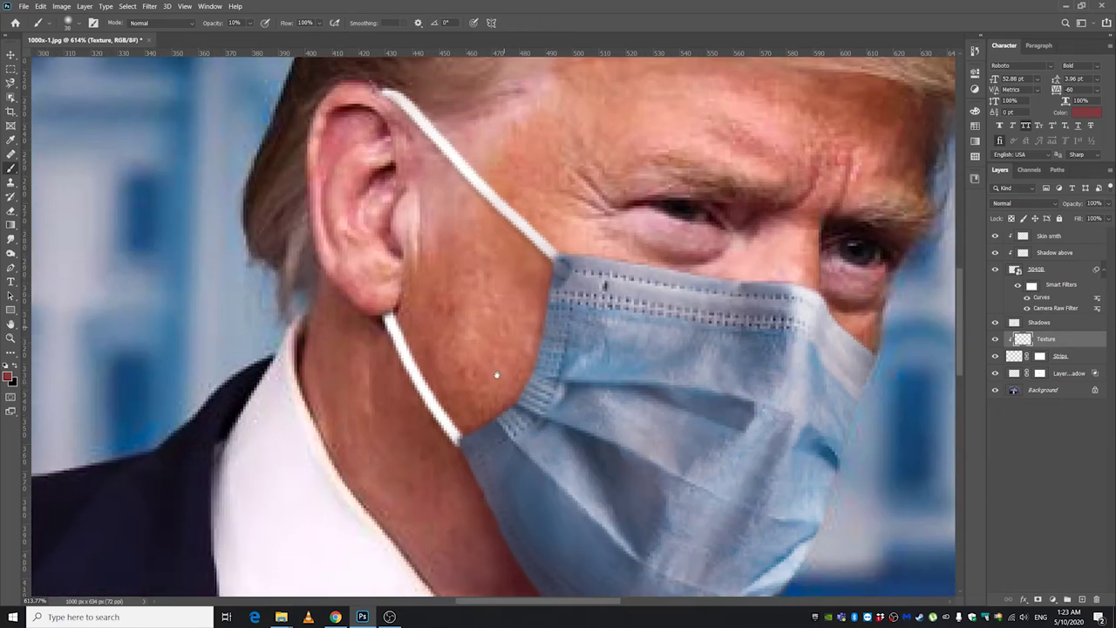
click(466, 450)
click(466, 448)
click(465, 448)
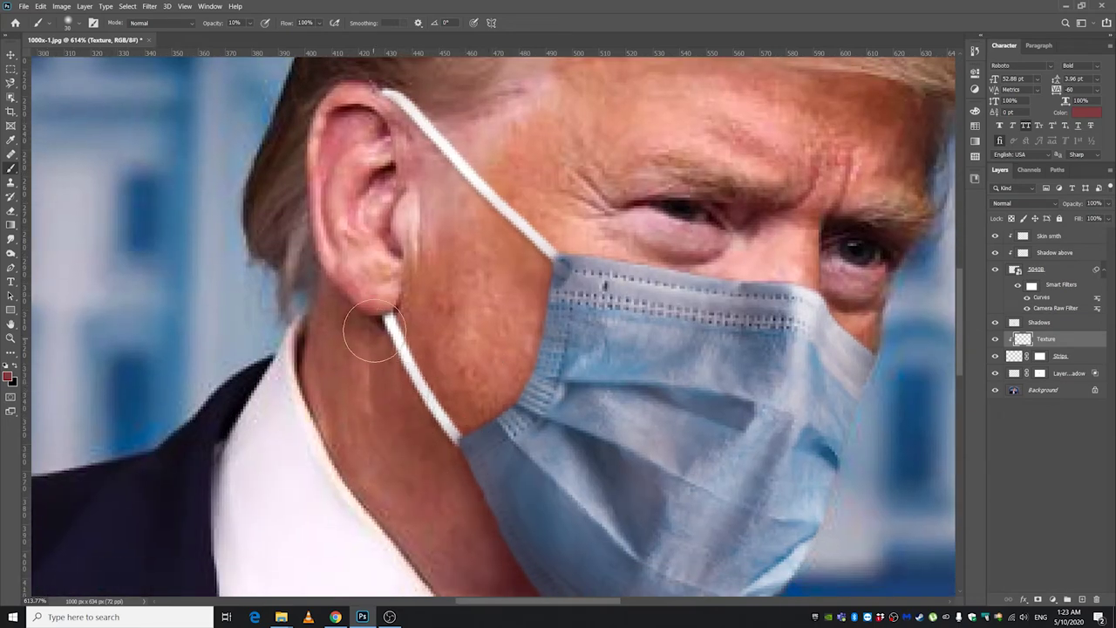
click(389, 321)
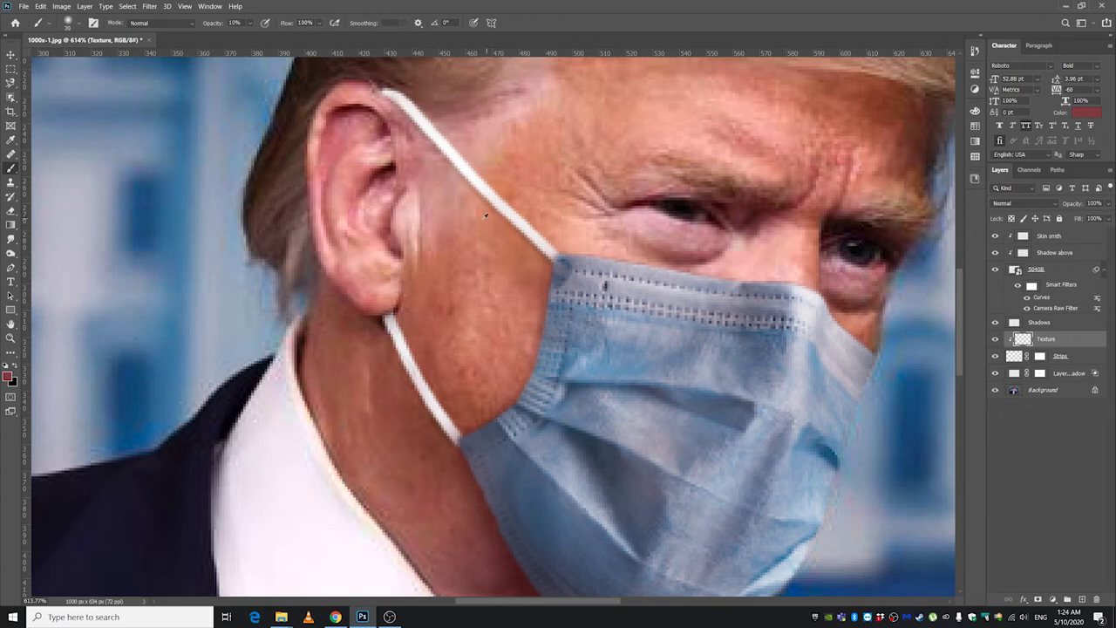
Shrink the brush to a few pixels and paint fine texture marks along both ear straps at 10% opacity.
alt+drag(474, 220, 443, 220)
scroll(481, 88, up, 1)
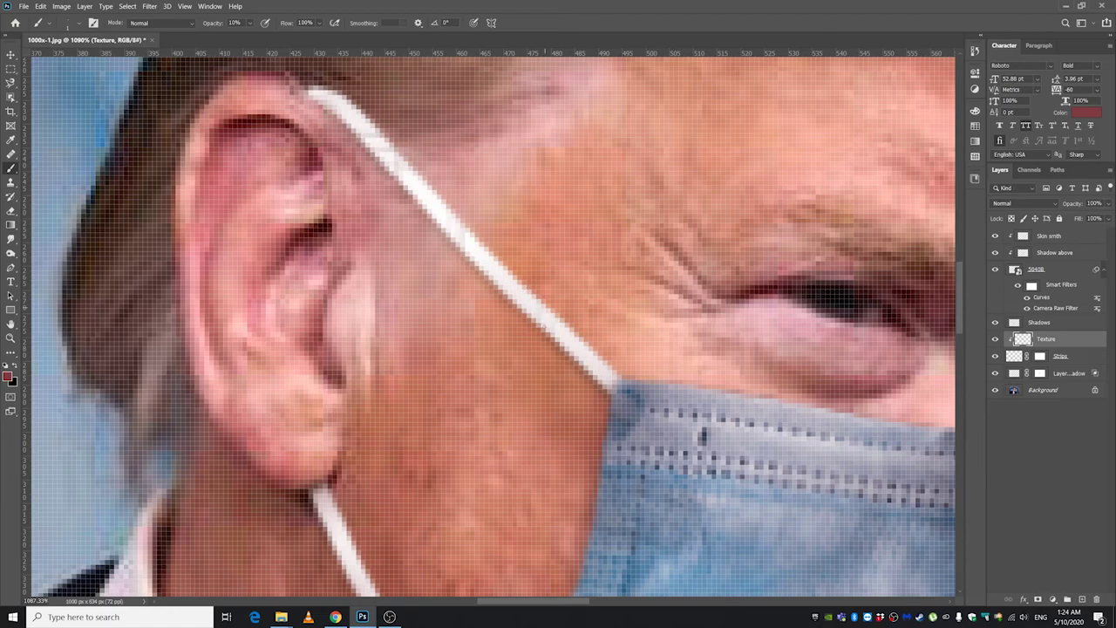
scroll(527, 230, down, 4)
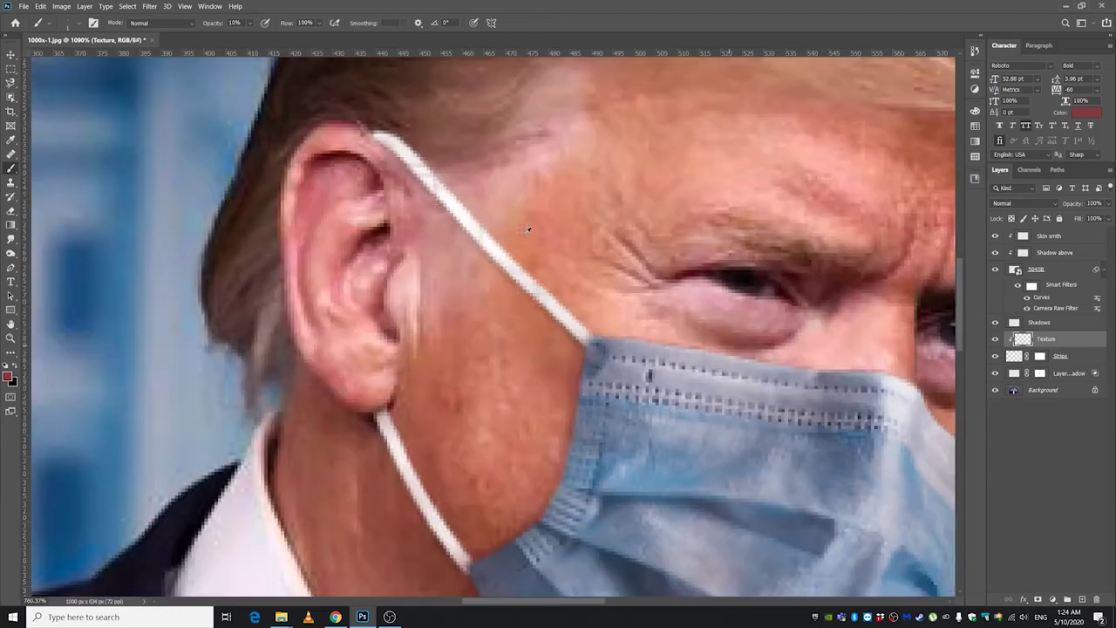
scroll(464, 441, up, 4)
scroll(476, 405, down, 5)
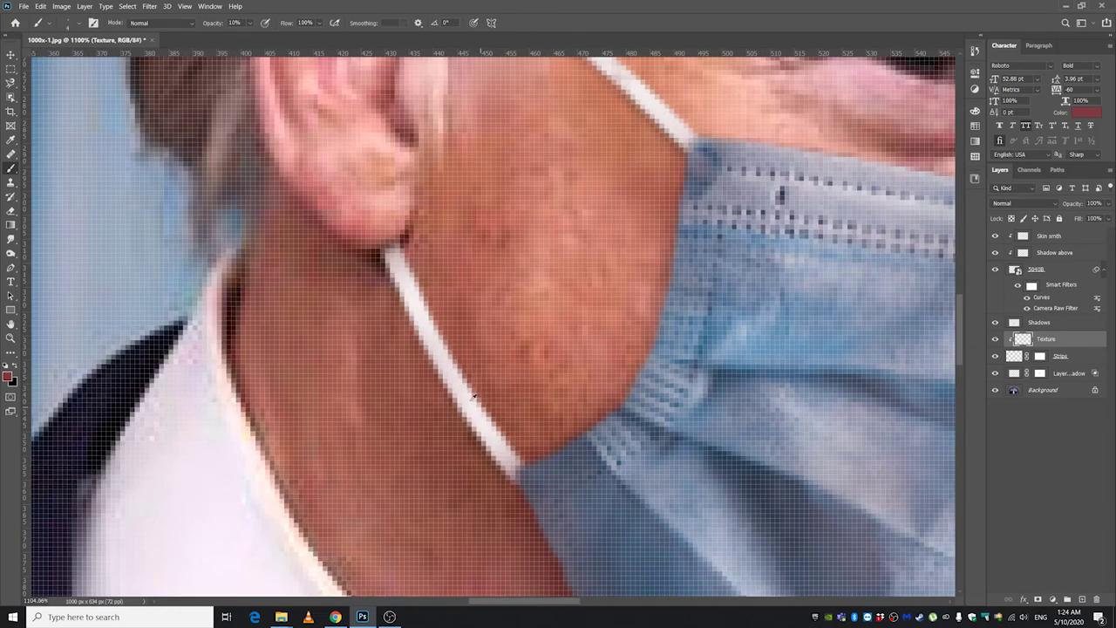
scroll(475, 406, up, 5)
scroll(384, 292, down, 5)
scroll(388, 422, up, 5)
scroll(537, 417, down, 5)
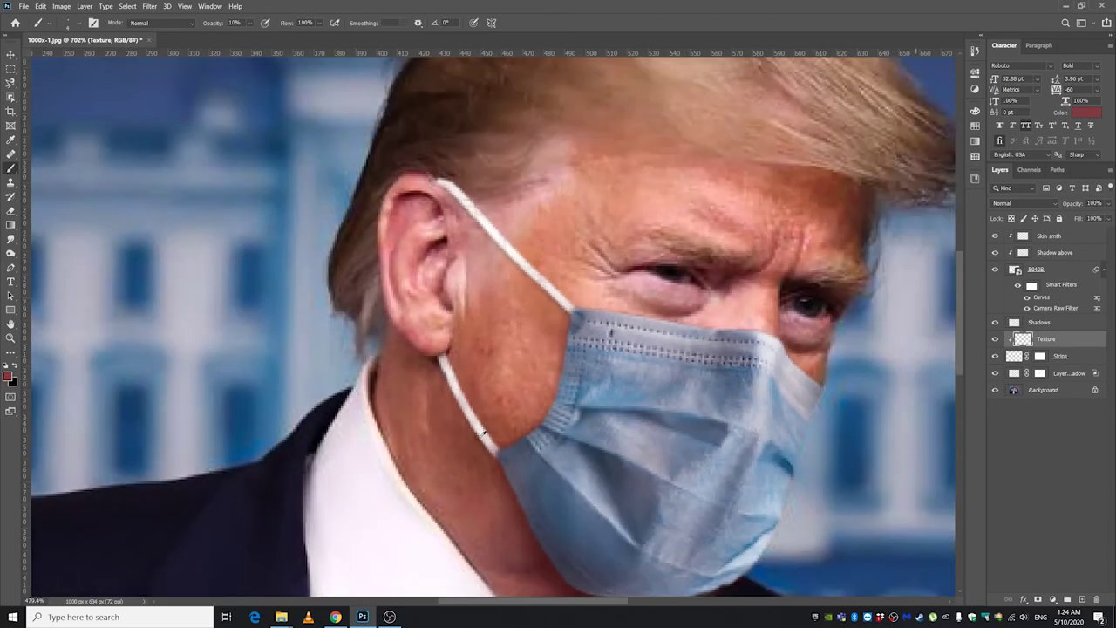
scroll(488, 288, up, 5)
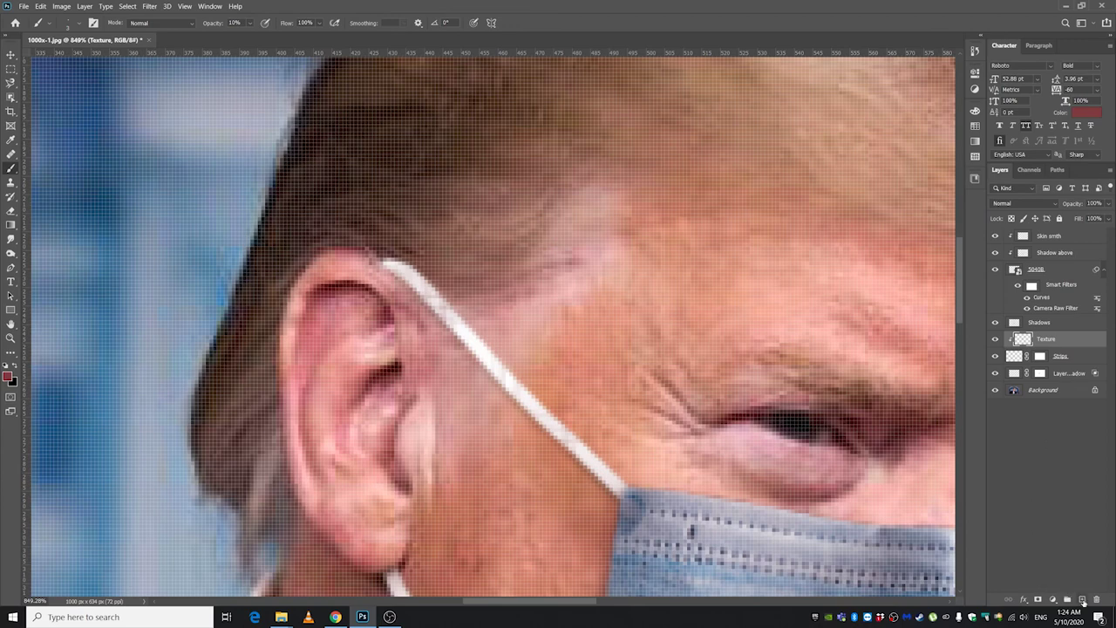
Add a new layer clipped above Texture and shade the upper strap beside the ear with a sampled skin tone and a soft 25 px brush.
click(1082, 599)
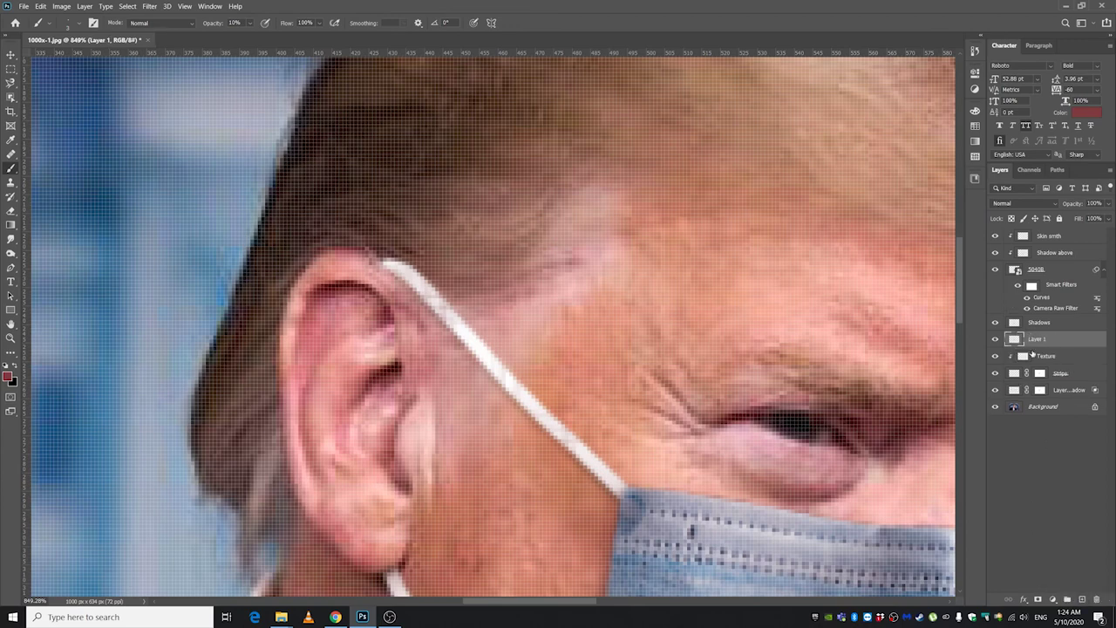
alt+click(1028, 347)
alt+drag(396, 244, 470, 244)
alt+click(456, 257)
key(bracketright)
key(bracketright)
click(413, 243)
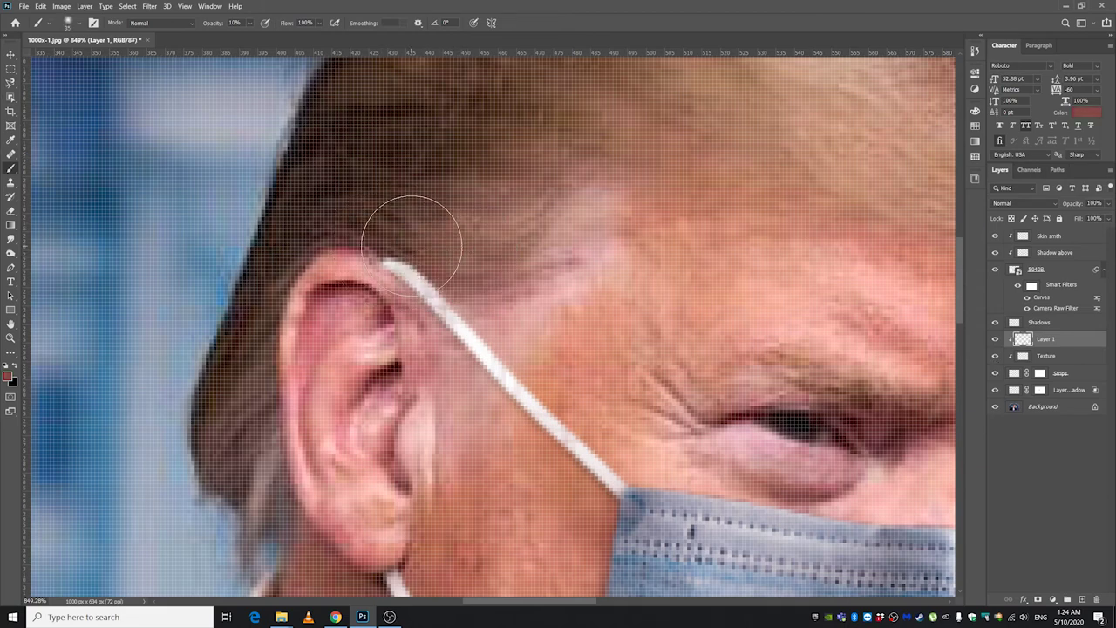
click(406, 241)
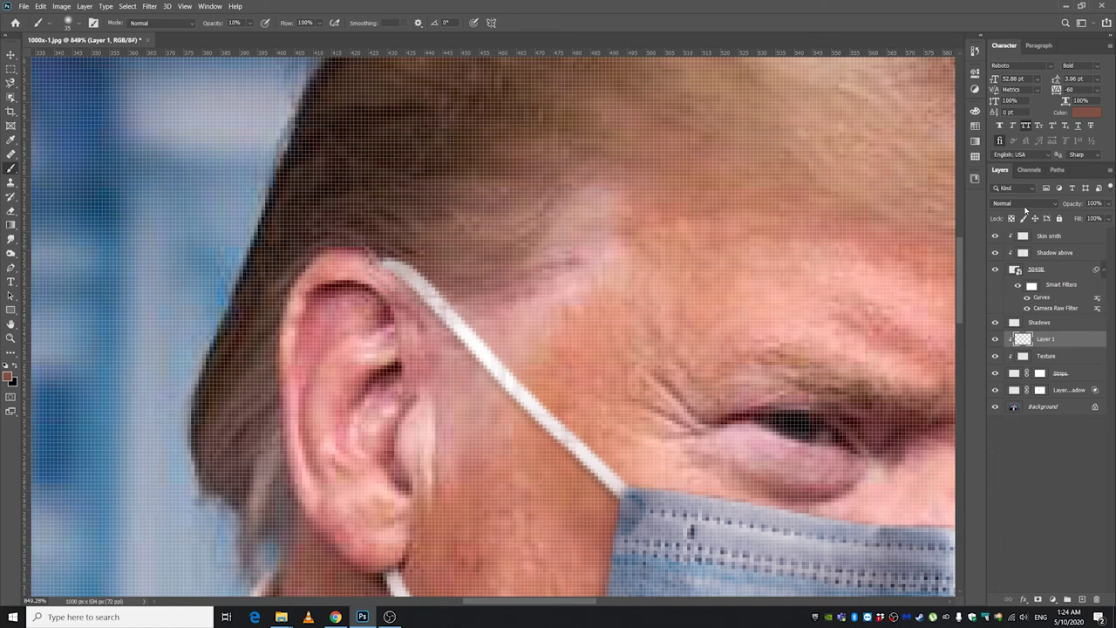
Set the new shading layer to Multiply and darken both straps where they meet the ear.
click(1026, 210)
click(1016, 245)
scroll(435, 247, down, 7)
scroll(419, 429, up, 6)
drag(423, 425, 389, 426)
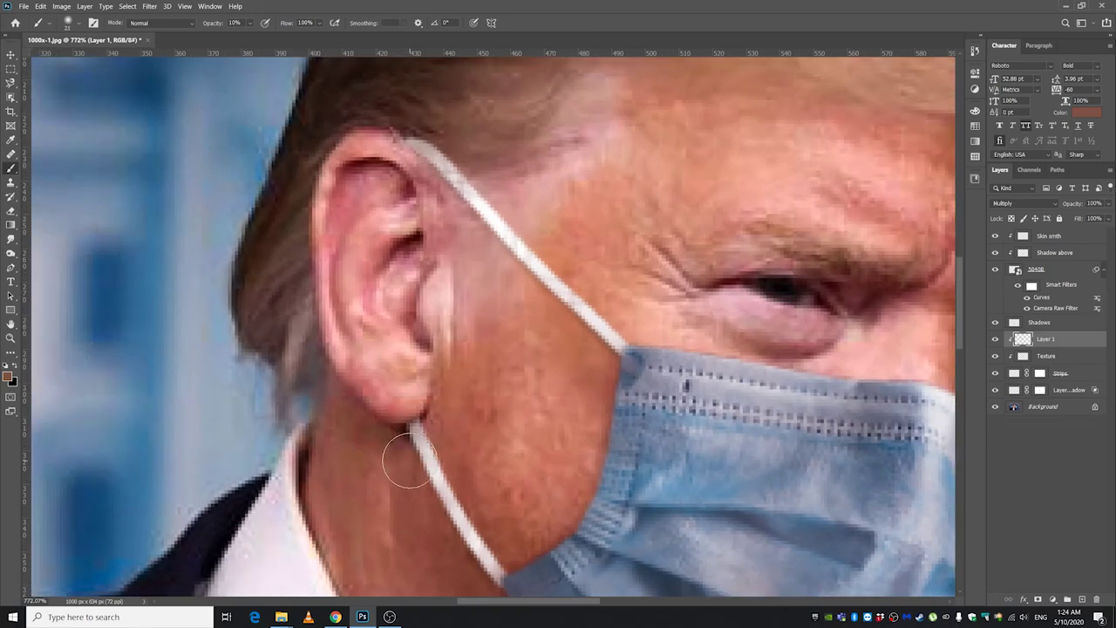
mouse_move(424, 109)
mouse_down()
mouse_move(414, 127)
mouse_move(431, 123)
mouse_up()
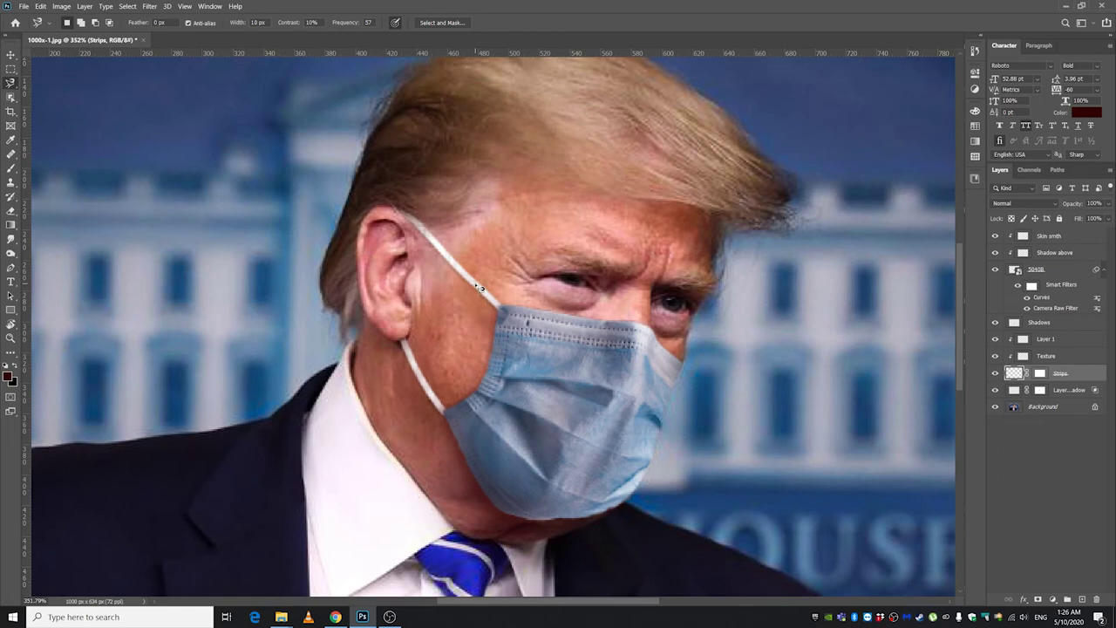
Thin the straps on the Strips layer by inverting their selection, shifting its edge by about +45% in Select and Mask, and deleting the selected edges.
scroll(479, 287, up, 3)
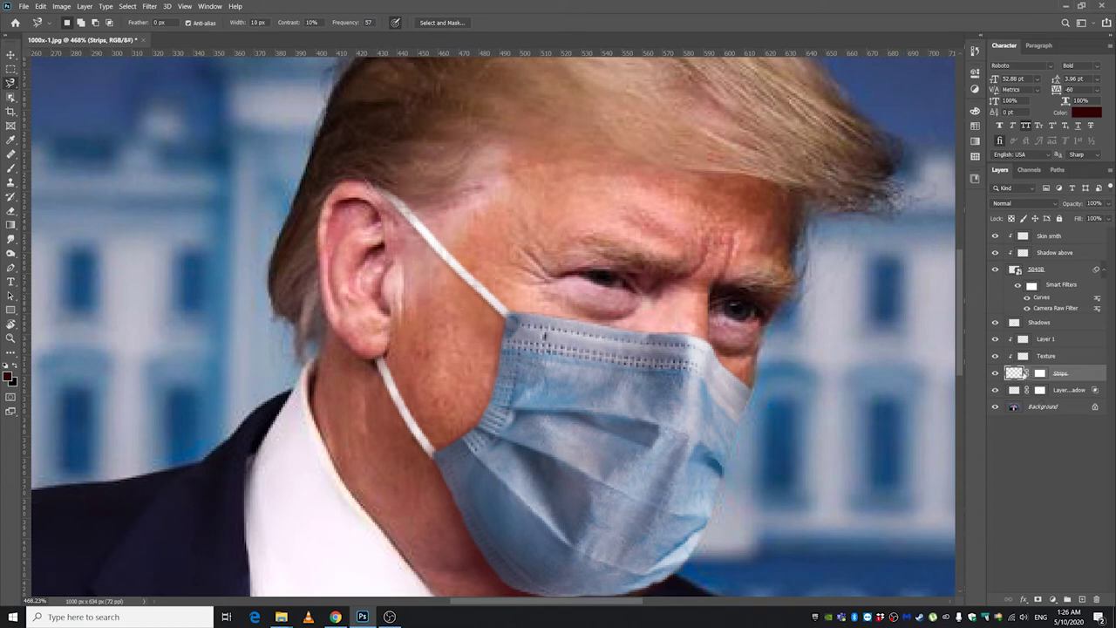
ctrl+click(1016, 375)
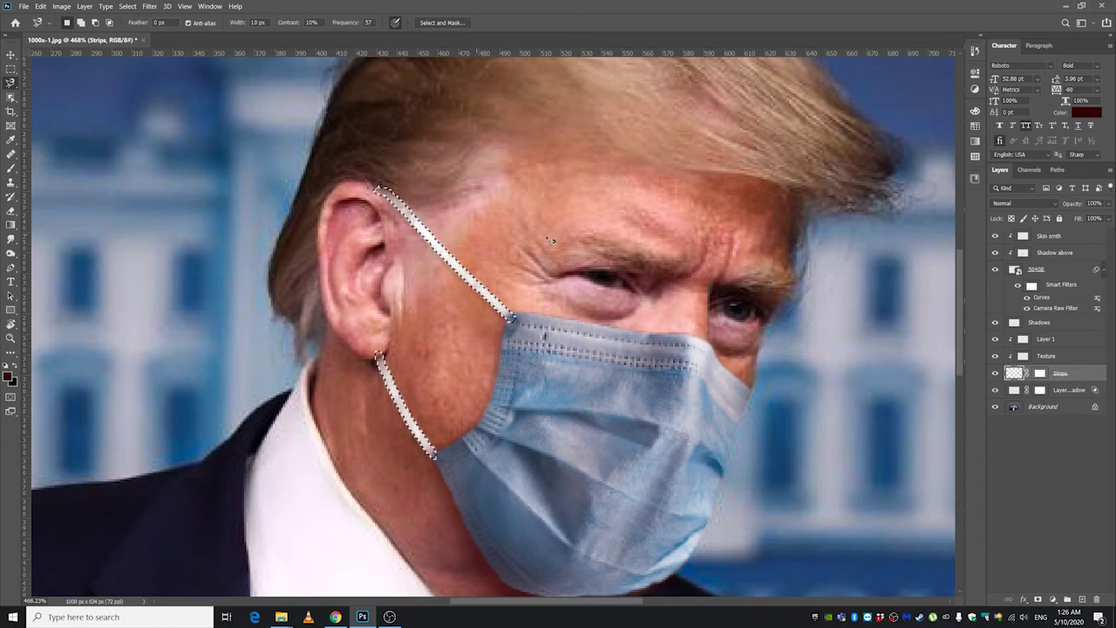
right_click(472, 231)
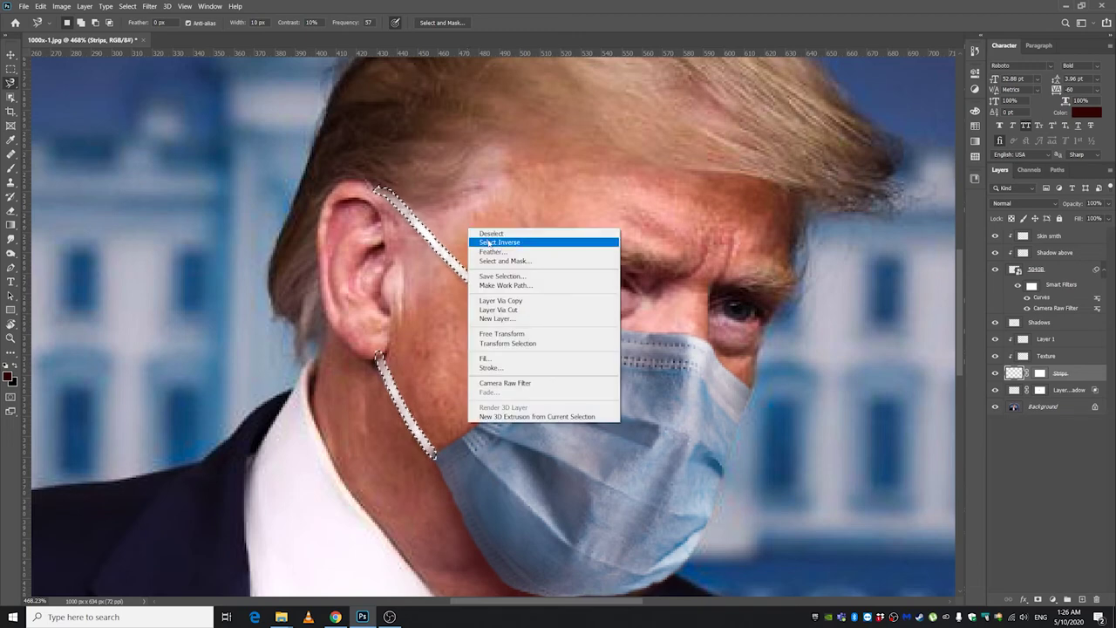
click(489, 242)
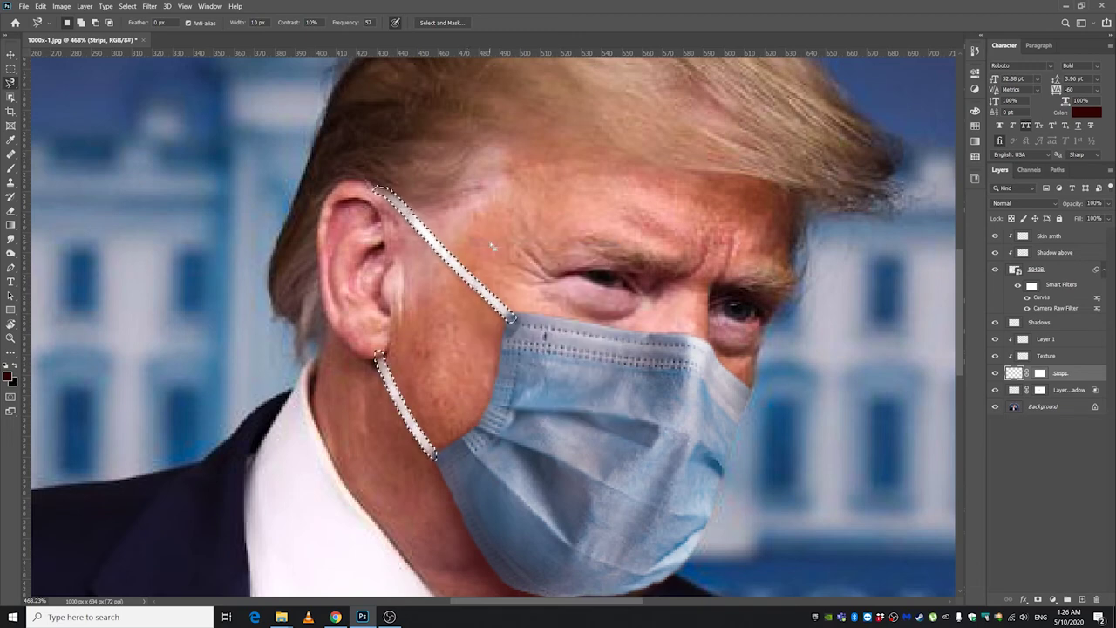
click(441, 23)
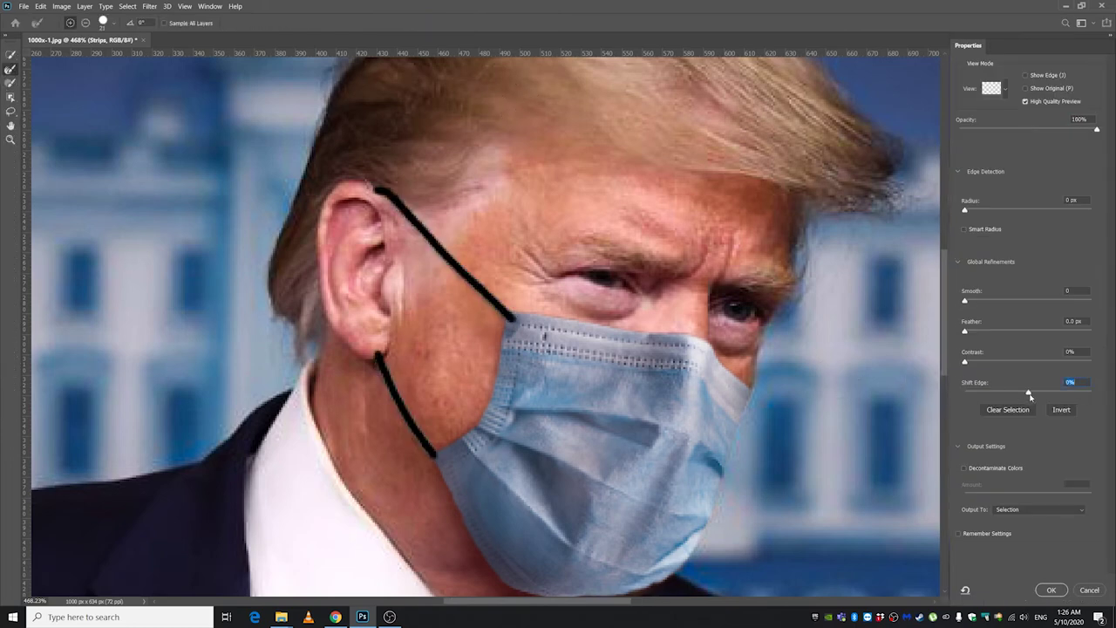
drag(1037, 395, 1055, 394)
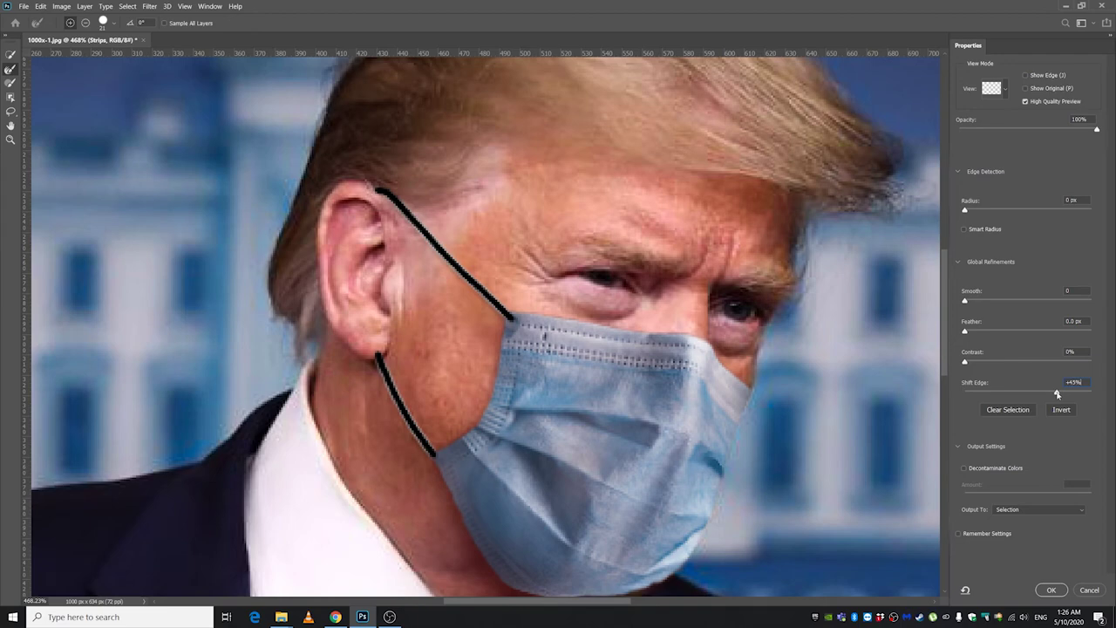
click(1051, 589)
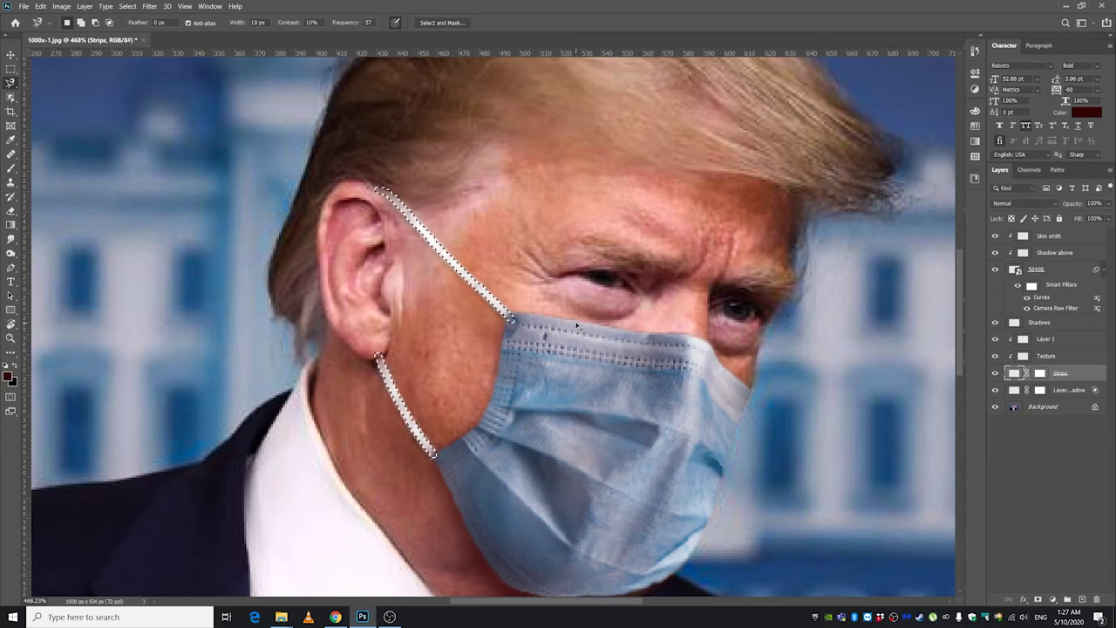
key(ctrl+d)
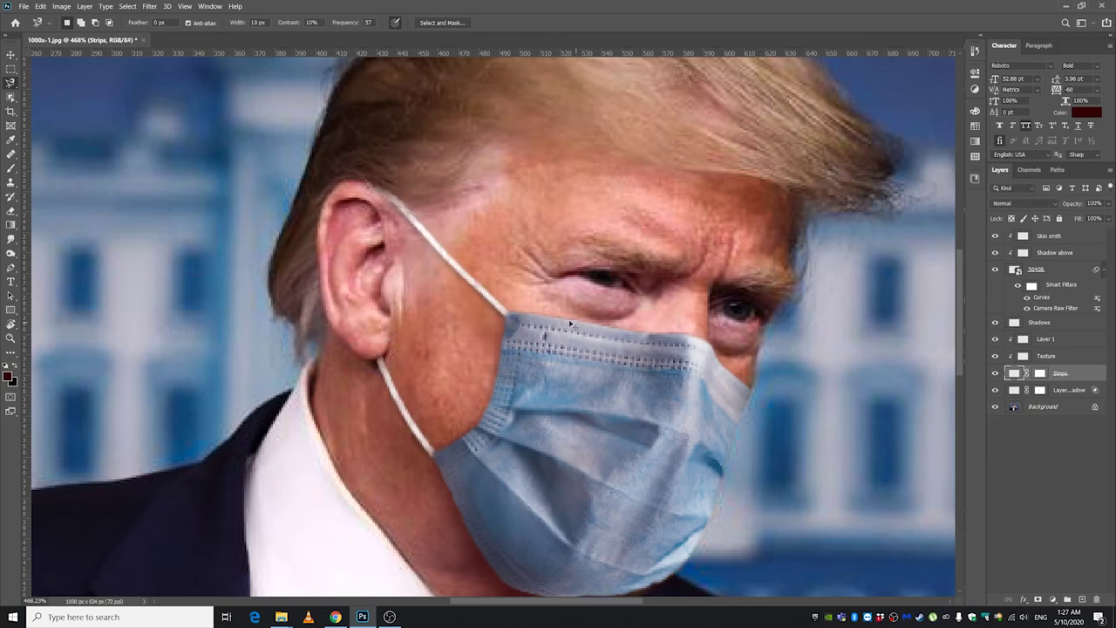
Brush black on the drop shadow layer's mask with a soft 27 px brush to soften the shadow beside the thinned straps.
scroll(463, 287, down, 5)
scroll(472, 282, up, 5)
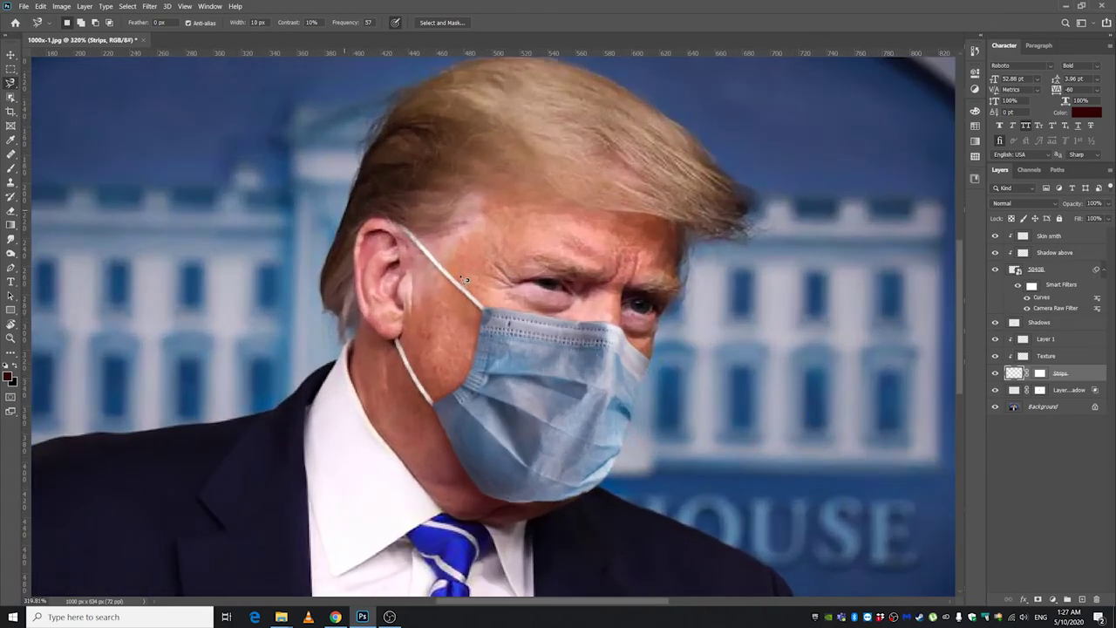
scroll(496, 312, down, 3)
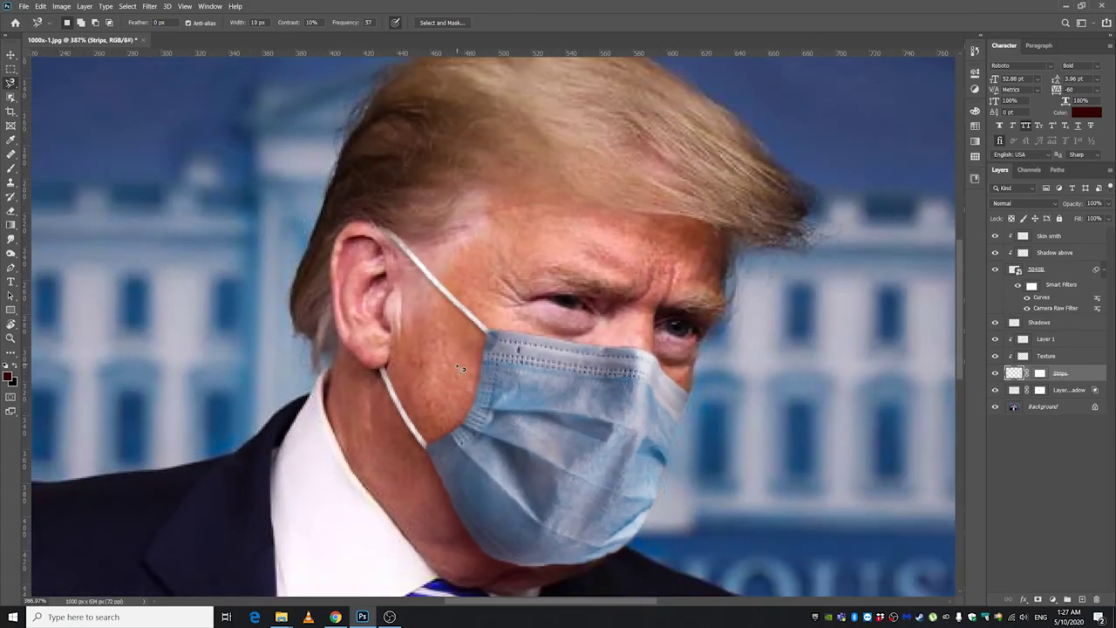
scroll(462, 368, up, 4)
click(1059, 358)
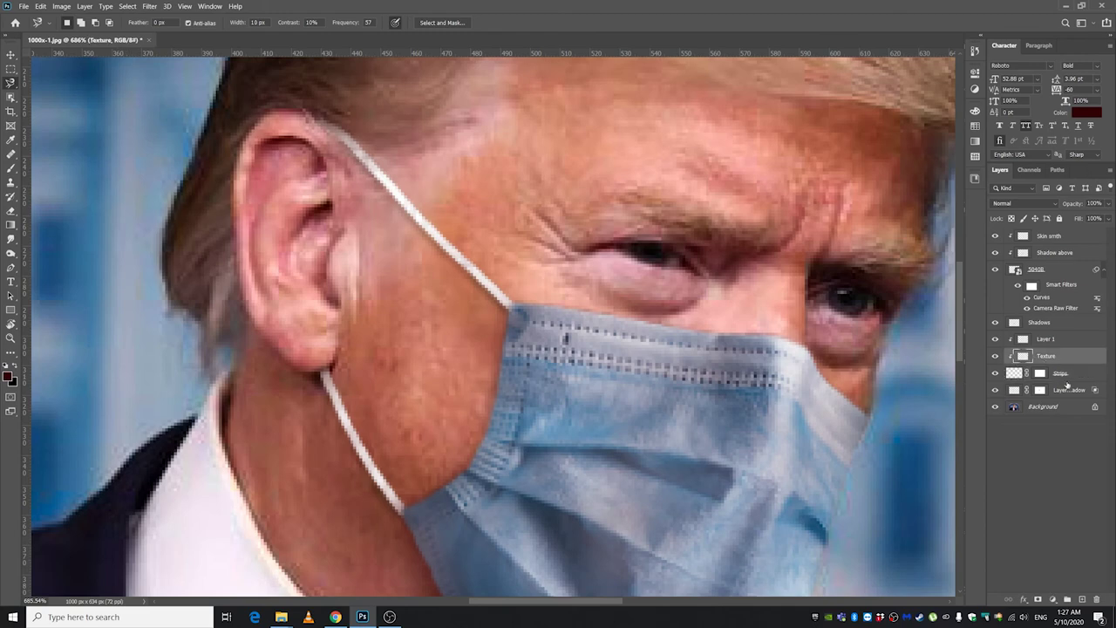
click(1064, 391)
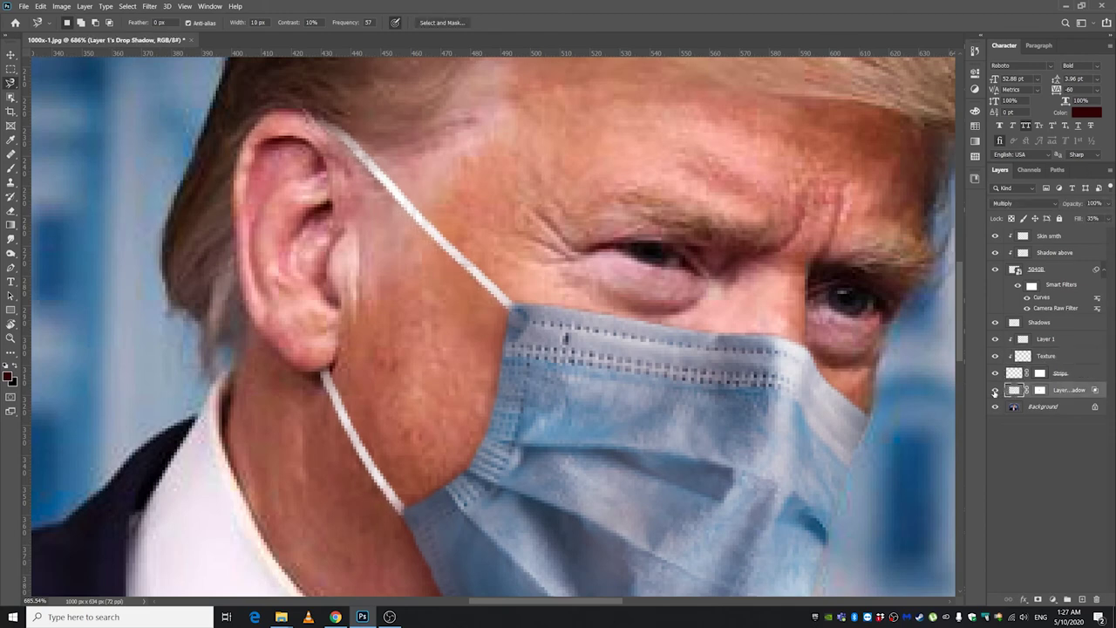
click(11, 167)
alt+right_click(410, 259)
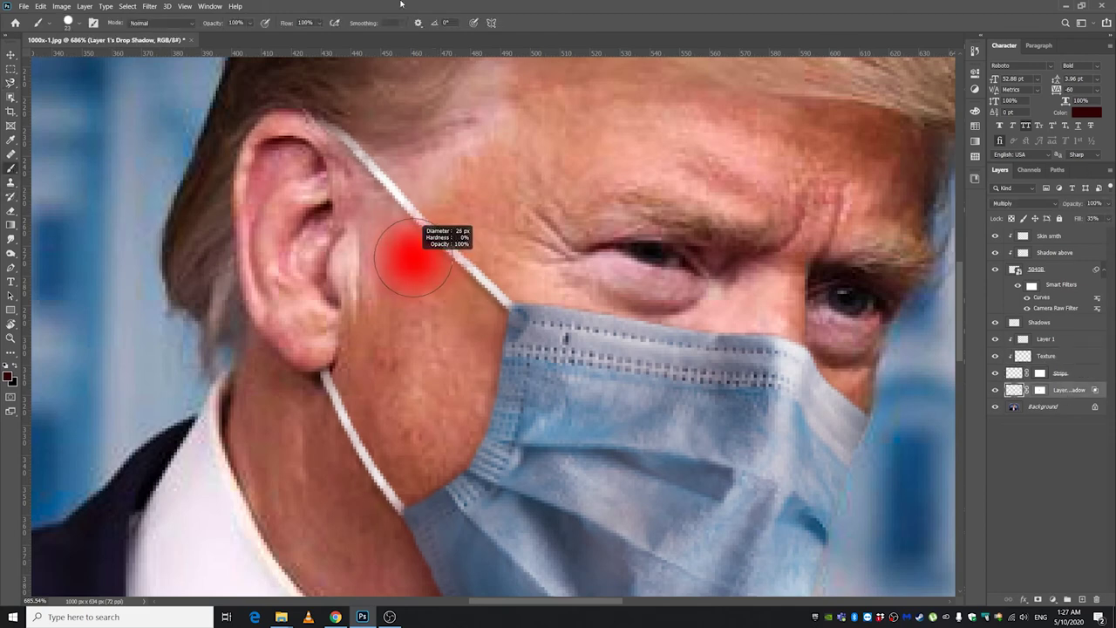
click(1040, 389)
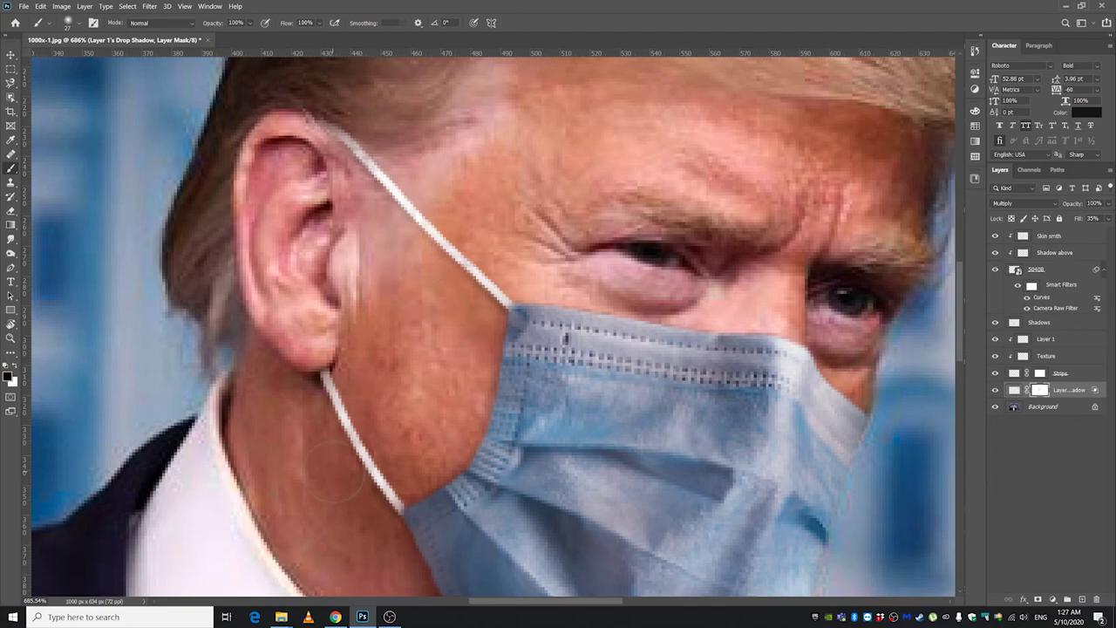
scroll(334, 470, down, 6)
Soften the Shadows layer on the cheek beside the surgical mask with a soft 40 px eraser at 40% opacity.
key(v)
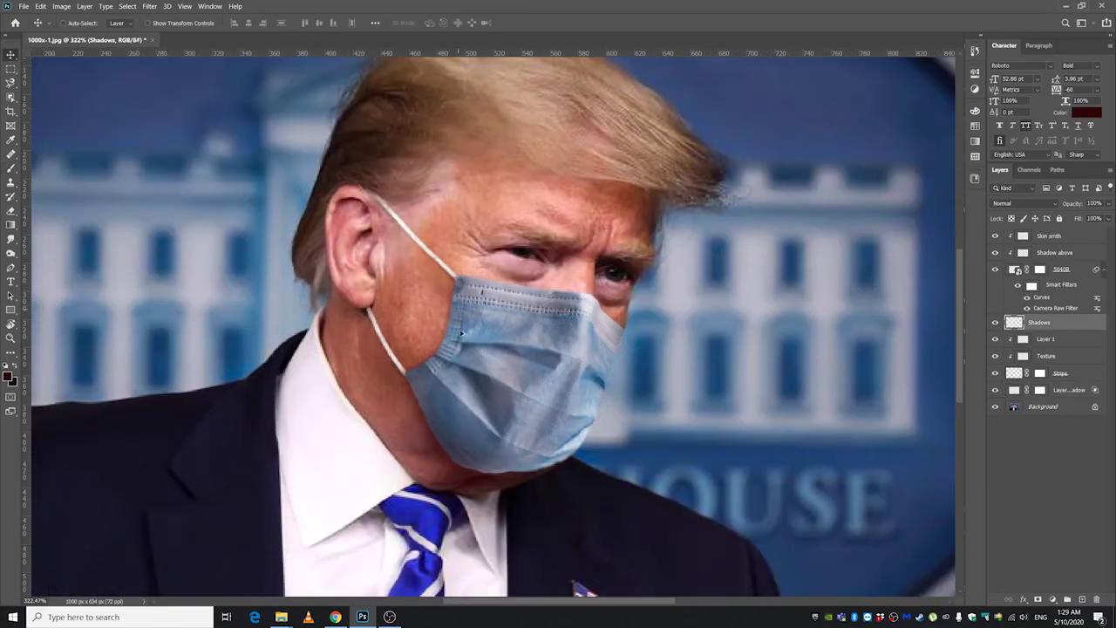
scroll(523, 261, up, 5)
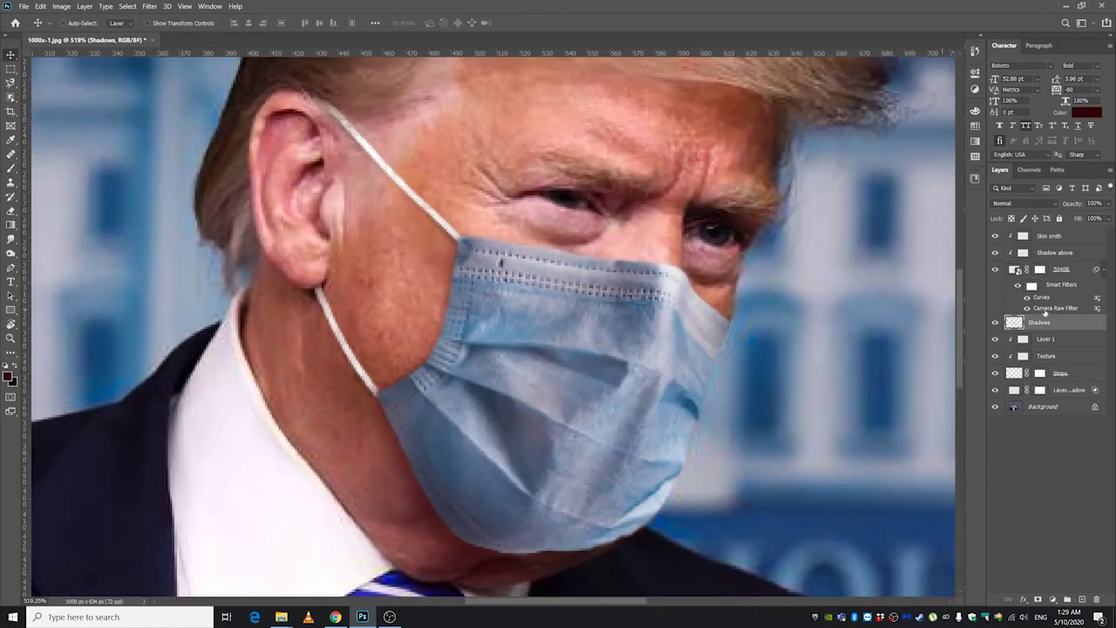
click(996, 323)
click(996, 323)
scroll(443, 319, up, 3)
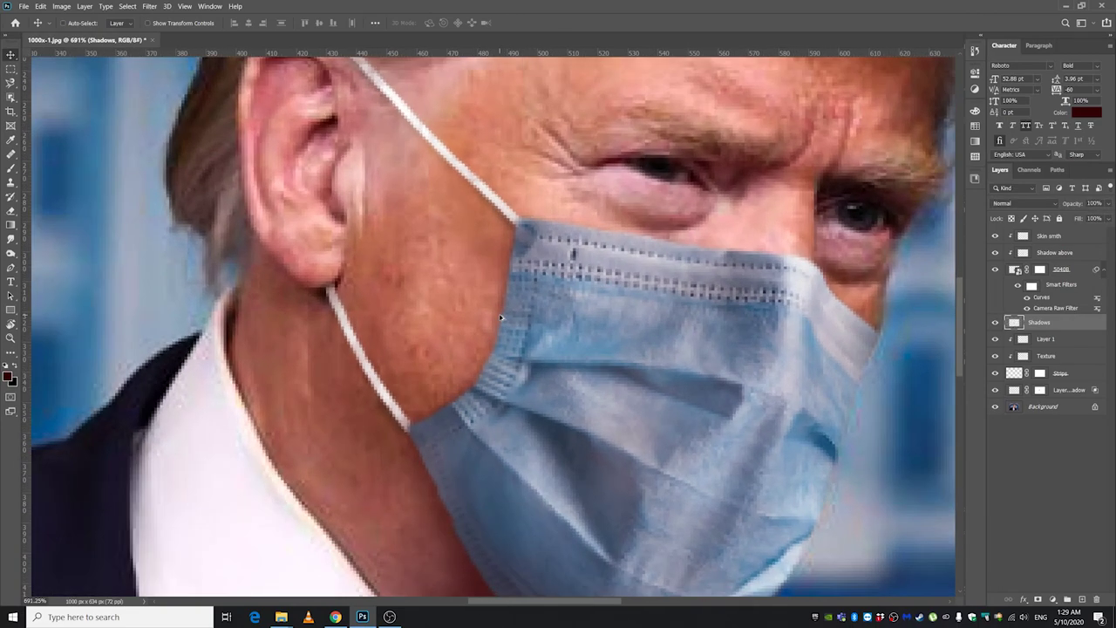
scroll(501, 317, down, 3)
scroll(486, 299, up, 4)
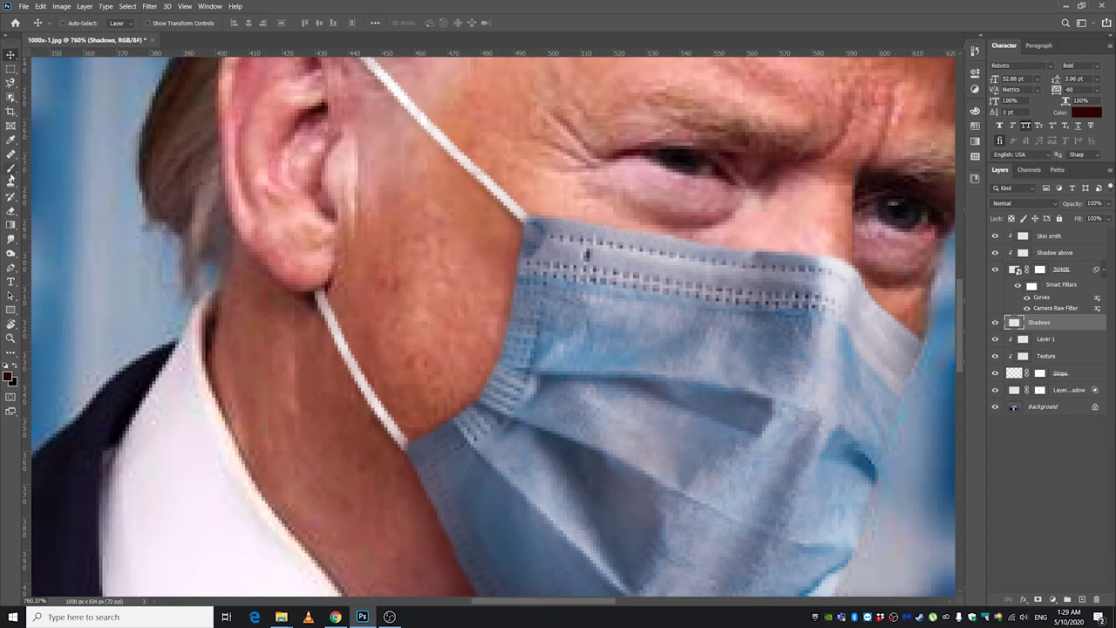
key(e)
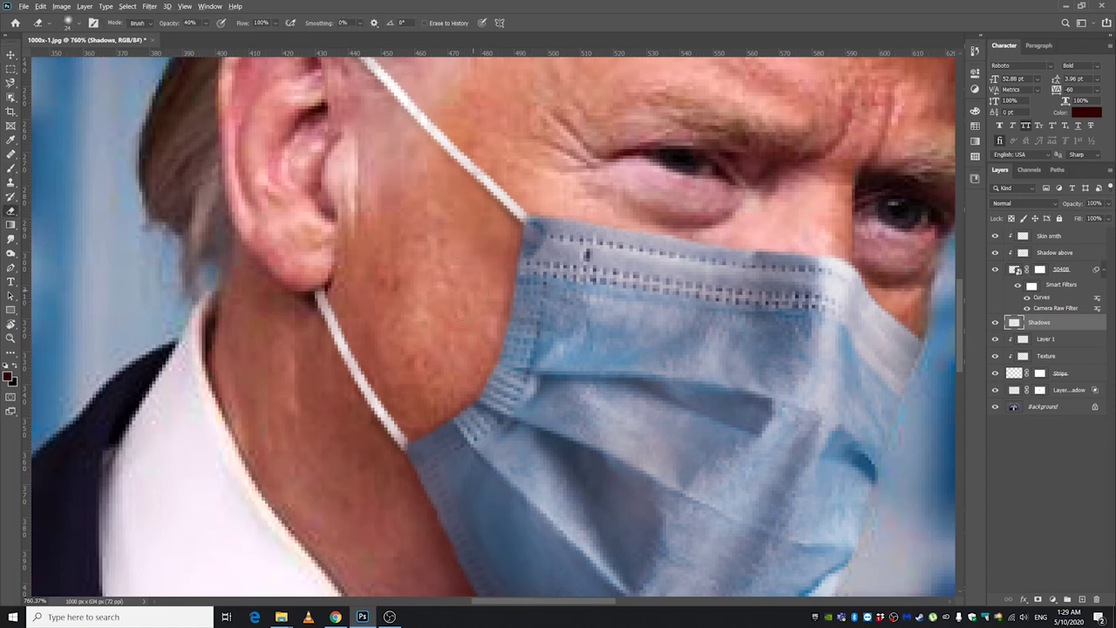
mouse_move(474, 290)
mouse_down()
mouse_move(512, 289)
mouse_move(493, 291)
mouse_up()
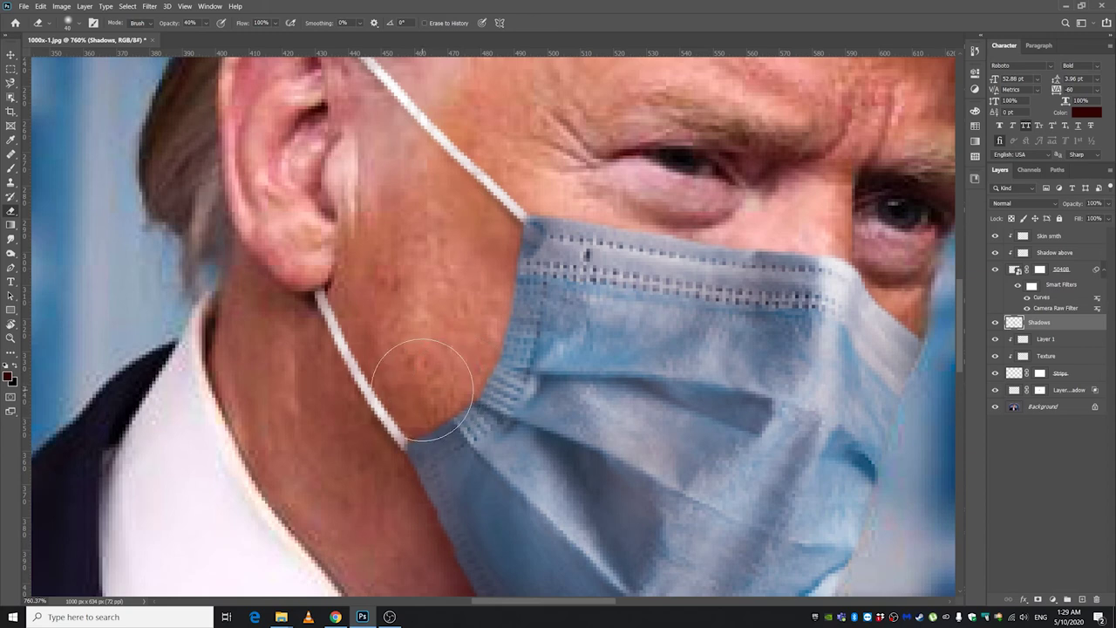
Paint a sampled reddish neck tone on the Shadows layer along the surgical mask's edge with a 17 px brush at 10% opacity.
click(11, 170)
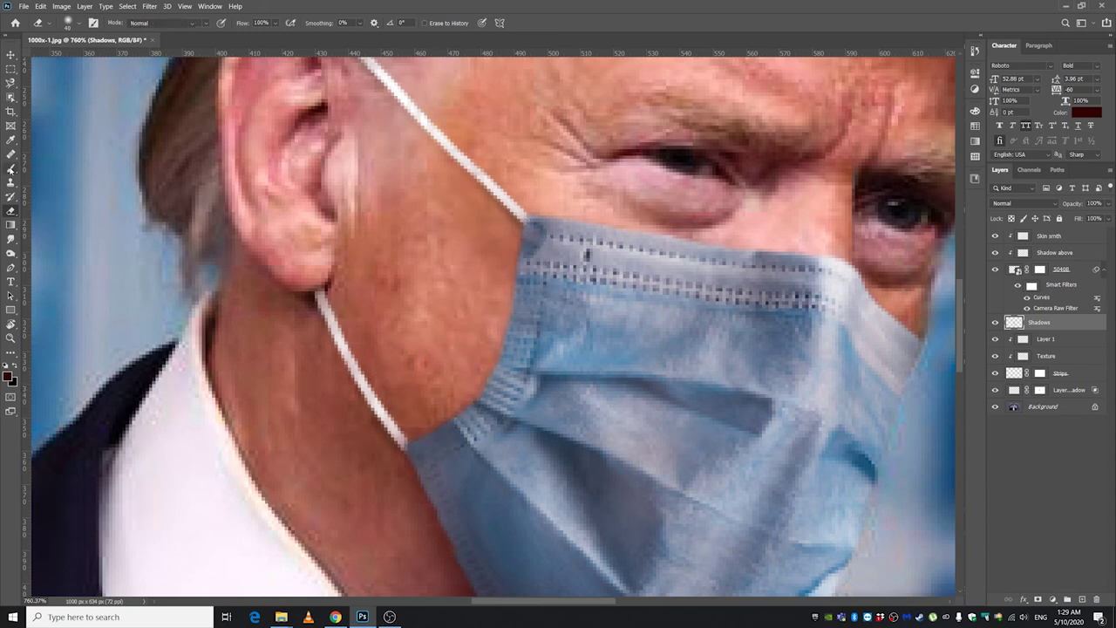
alt+right_click(578, 297)
alt+right_click(515, 285)
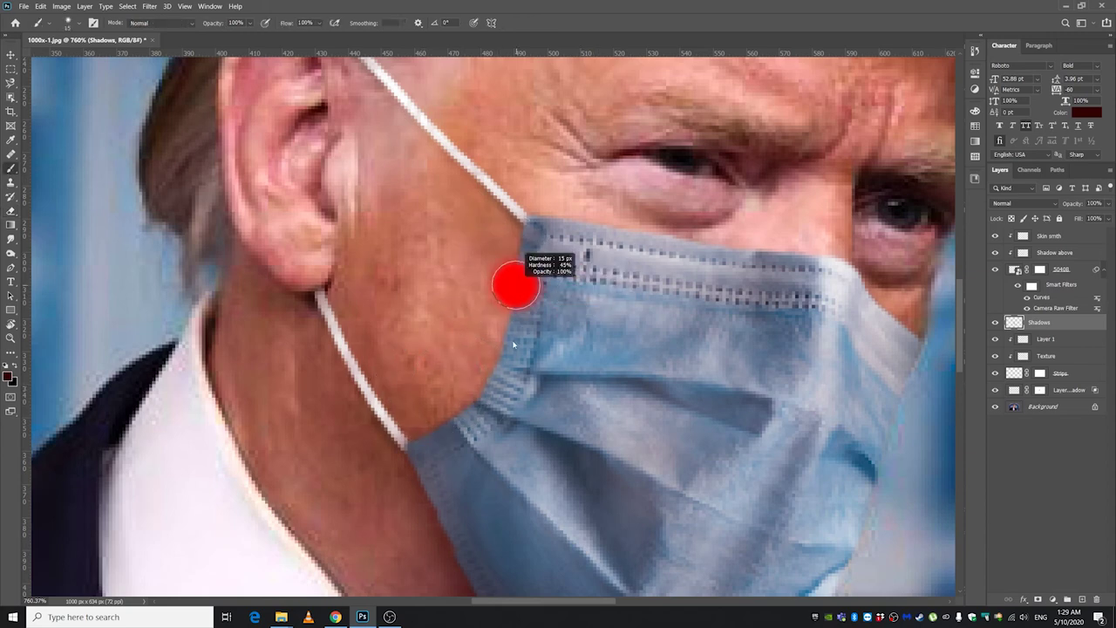
scroll(531, 229, up, 1)
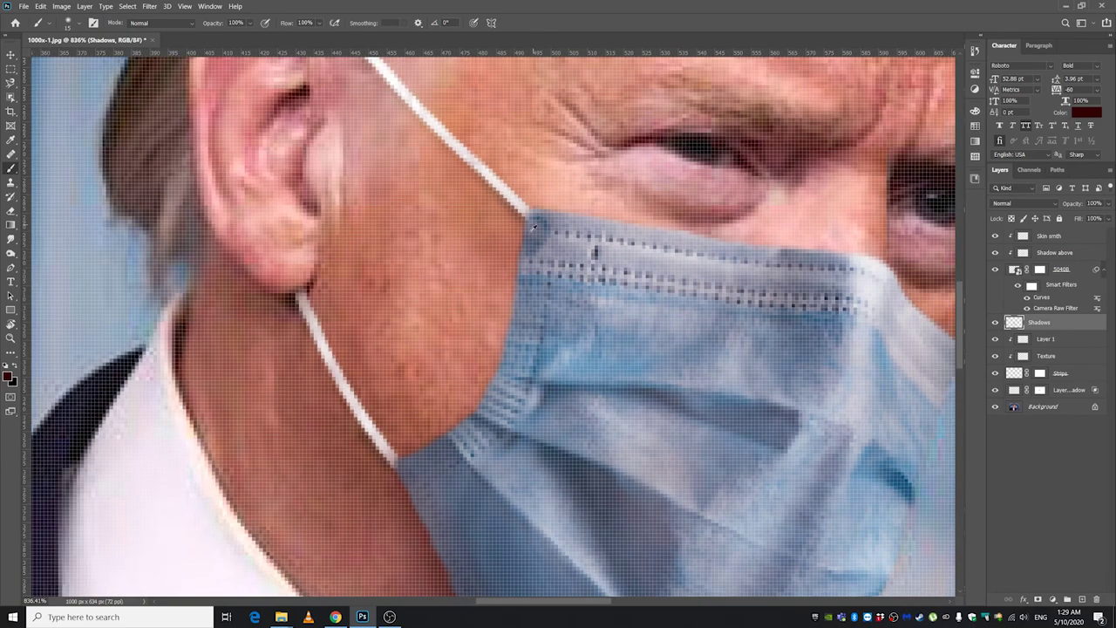
scroll(419, 438, down, 1)
alt+click(415, 494)
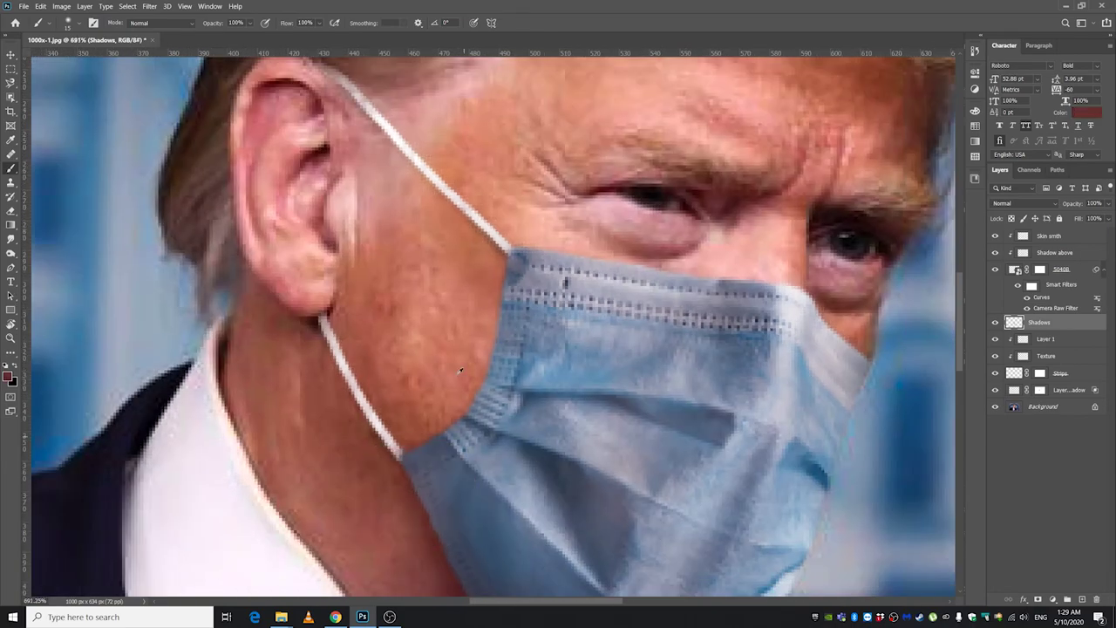
alt+right_click(506, 294)
click(251, 24)
click(507, 270)
mouse_move(508, 330)
mouse_down()
mouse_move(462, 431)
mouse_move(471, 406)
mouse_move(409, 450)
mouse_move(465, 432)
mouse_move(502, 345)
mouse_move(426, 453)
mouse_move(499, 367)
mouse_move(509, 288)
mouse_move(494, 370)
mouse_move(521, 452)
mouse_up()
scroll(521, 452, down, 5)
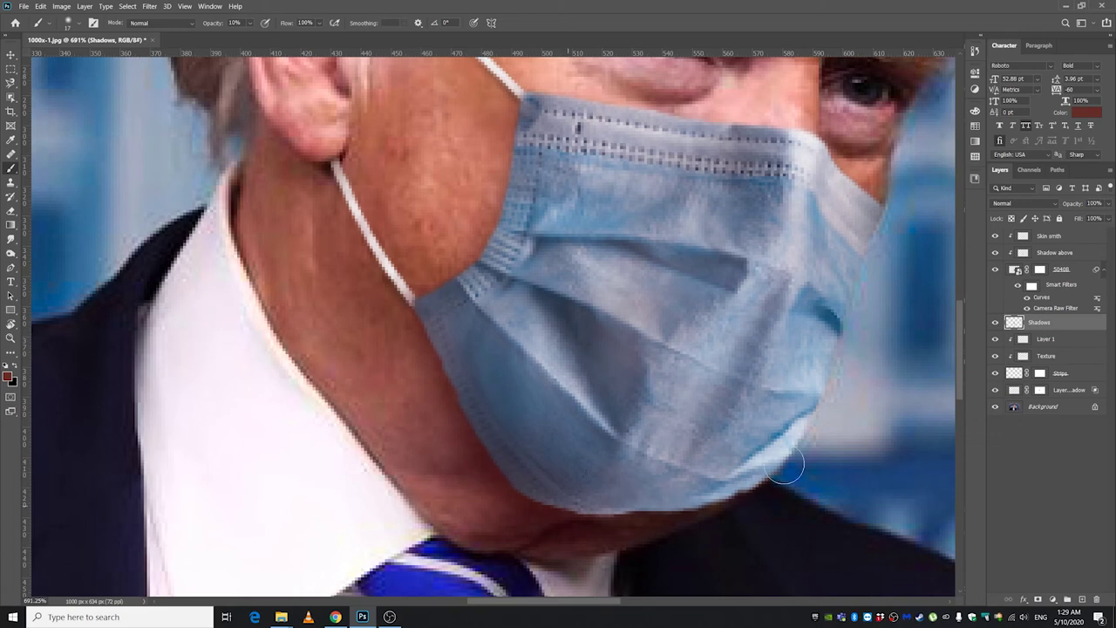
Lighten the painted shadow on the neck below the surgical mask by erasing on the Shadows layer at 40% opacity.
click(996, 323)
click(996, 323)
click(12, 211)
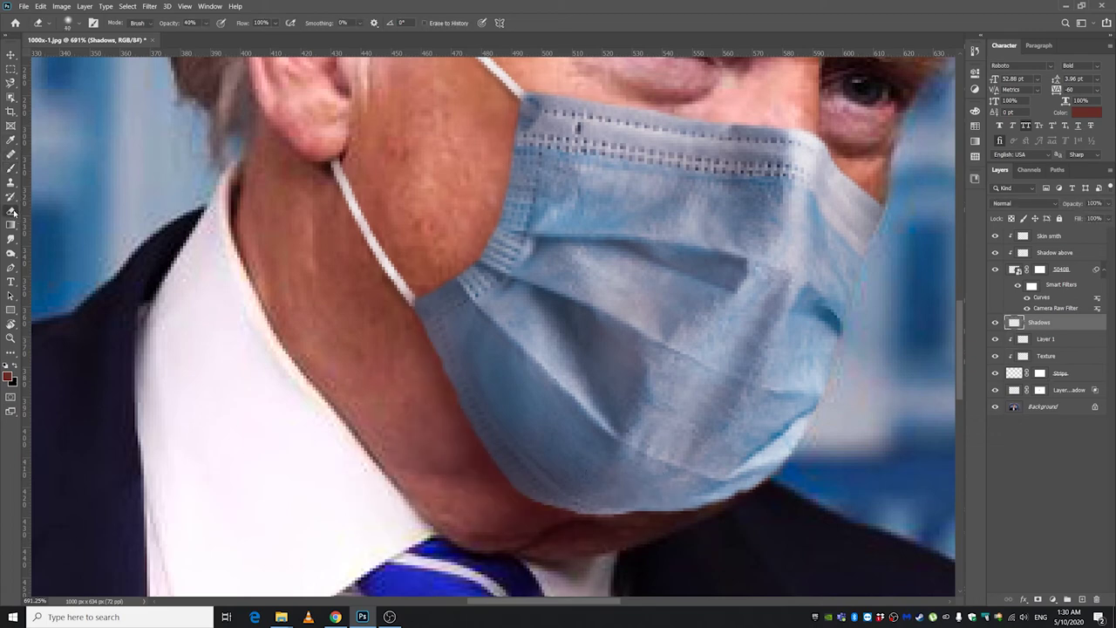
mouse_move(378, 363)
mouse_down()
mouse_move(409, 402)
mouse_move(393, 443)
mouse_move(391, 374)
mouse_move(396, 389)
mouse_move(382, 365)
mouse_move(414, 454)
mouse_move(409, 444)
mouse_move(444, 485)
mouse_move(544, 501)
mouse_up()
scroll(544, 502, down, 2)
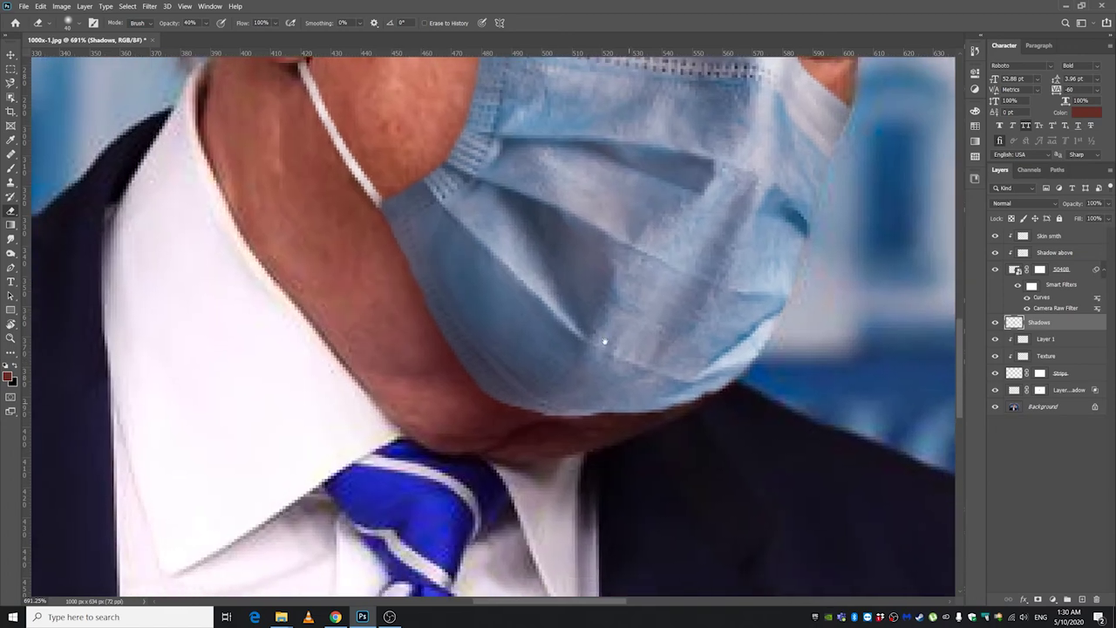
scroll(611, 419, up, 4)
scroll(432, 369, down, 3)
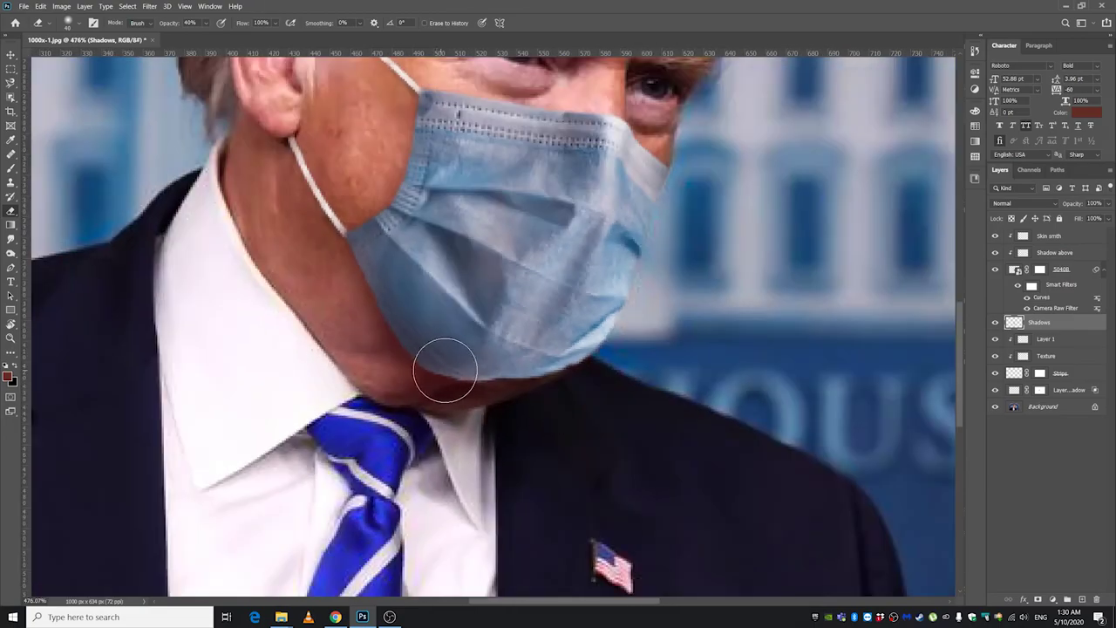
scroll(443, 369, up, 3)
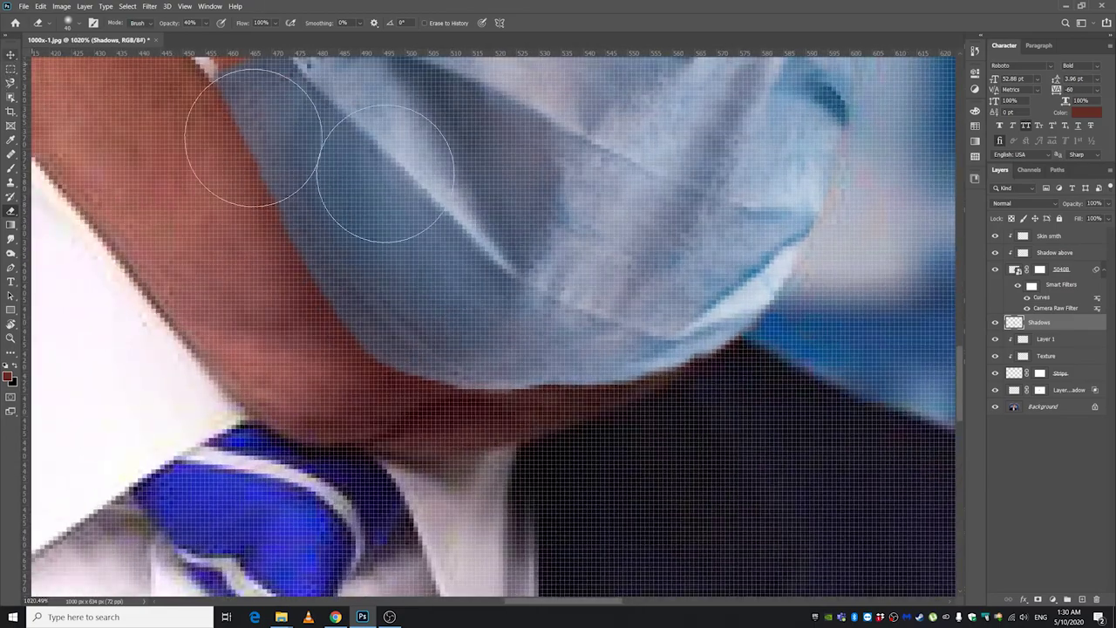
Trim the surgical mask's lower edge by brushing black on its layer mask with a soft 7 px brush at 100% opacity.
click(1040, 269)
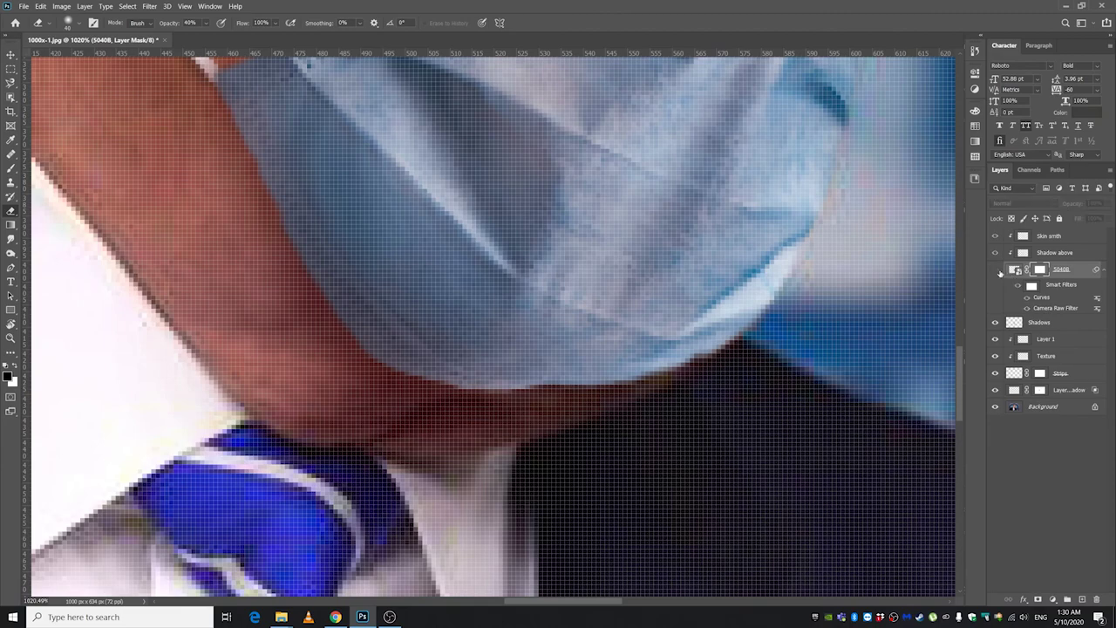
click(11, 168)
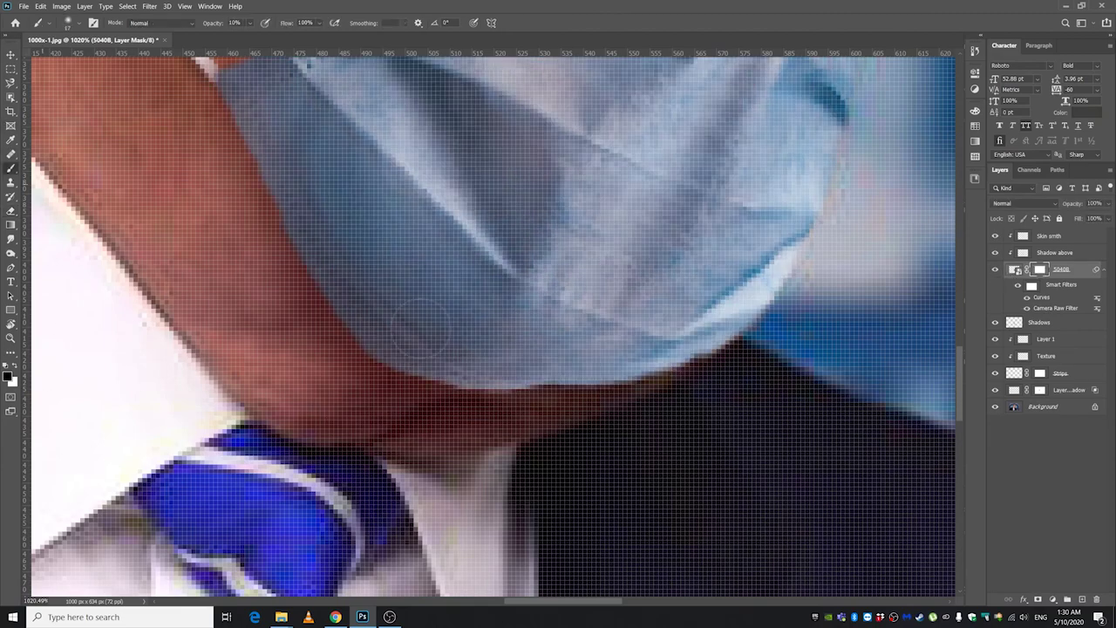
alt+right_click(522, 398)
alt+right_click(531, 390)
alt+right_click(541, 345)
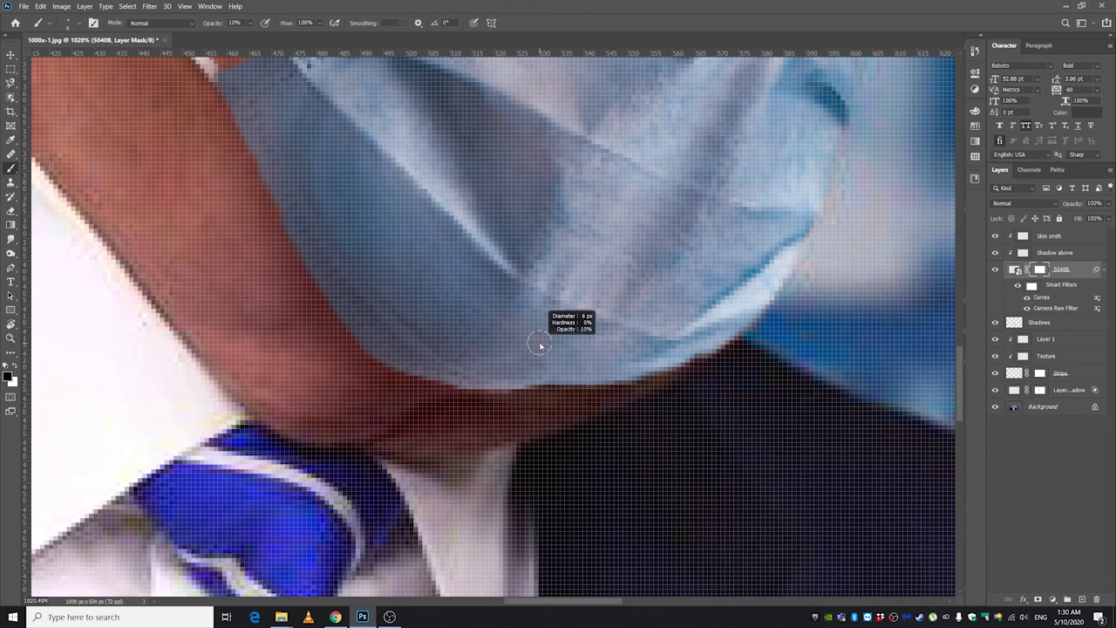
click(248, 23)
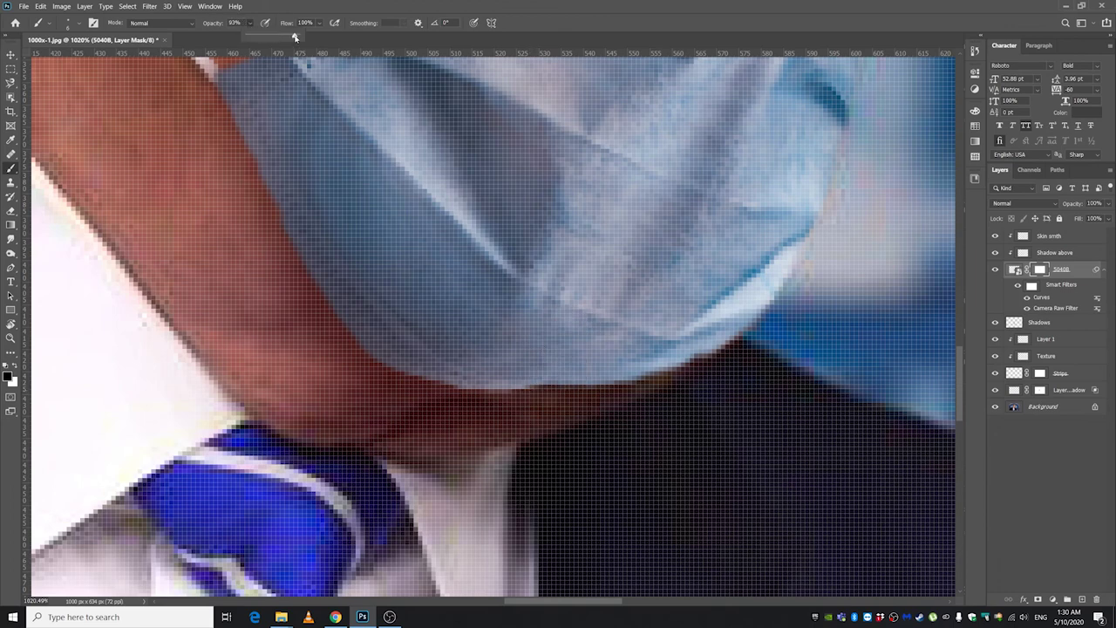
drag(295, 37, 302, 37)
alt+right_click(537, 384)
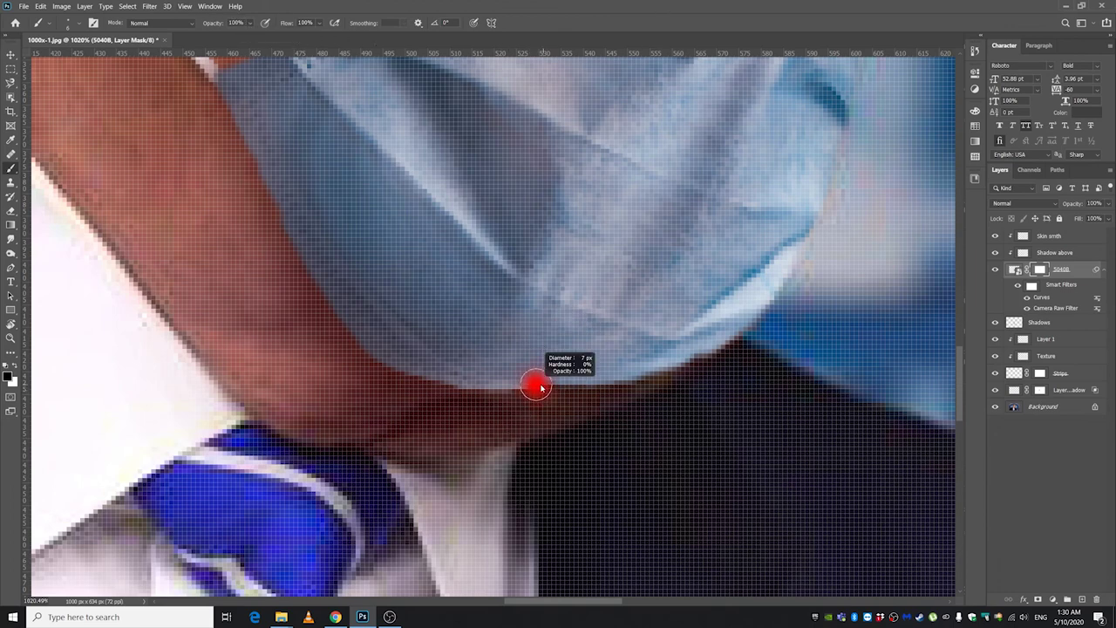
alt+right_click(539, 393)
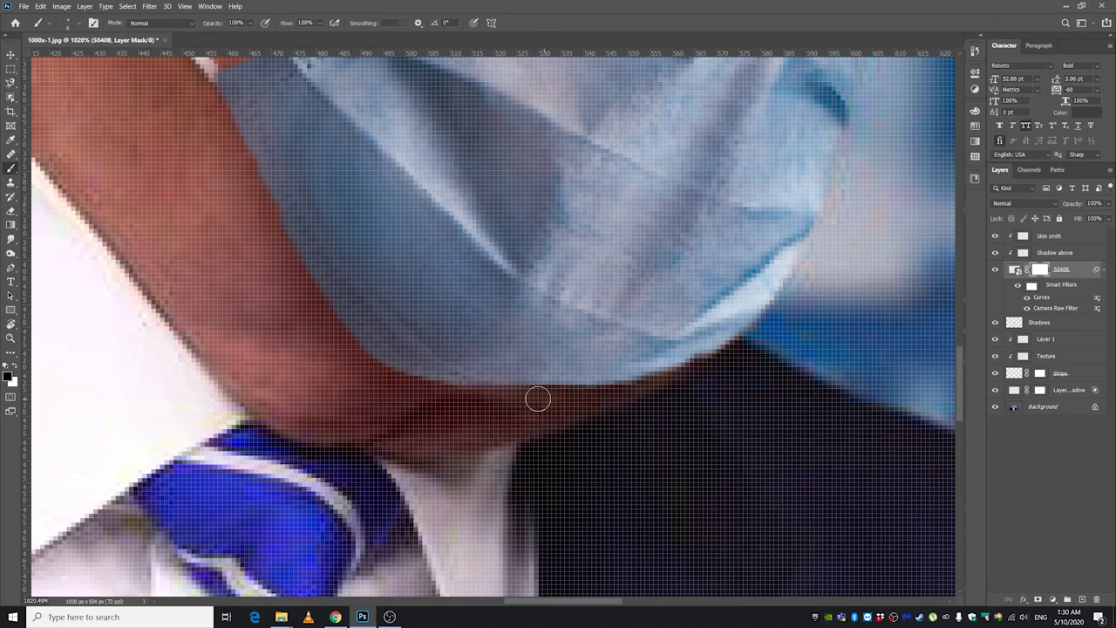
alt+right_click(509, 399)
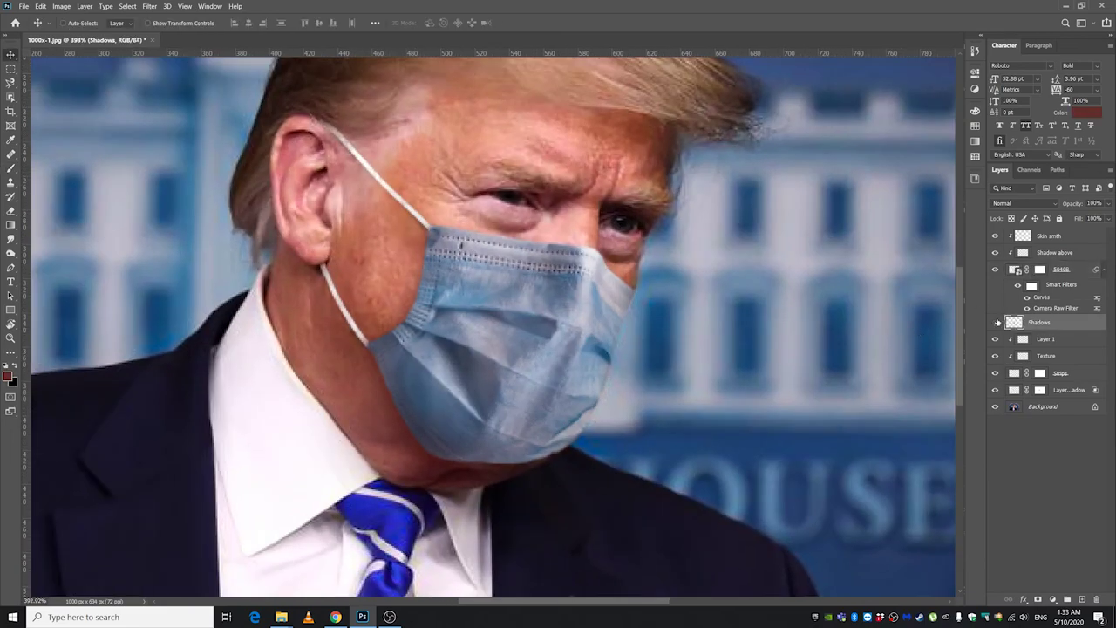
Set the Shadows layer's blend mode to Multiply and compare the image with the layer hidden and shown.
click(997, 323)
click(997, 323)
click(1022, 203)
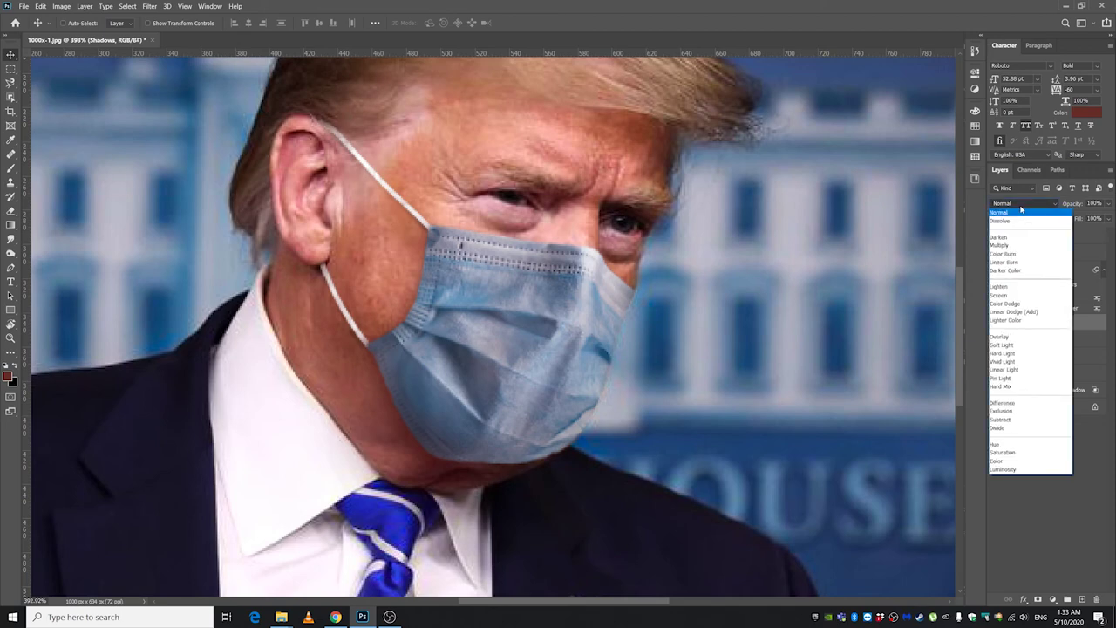
click(1017, 248)
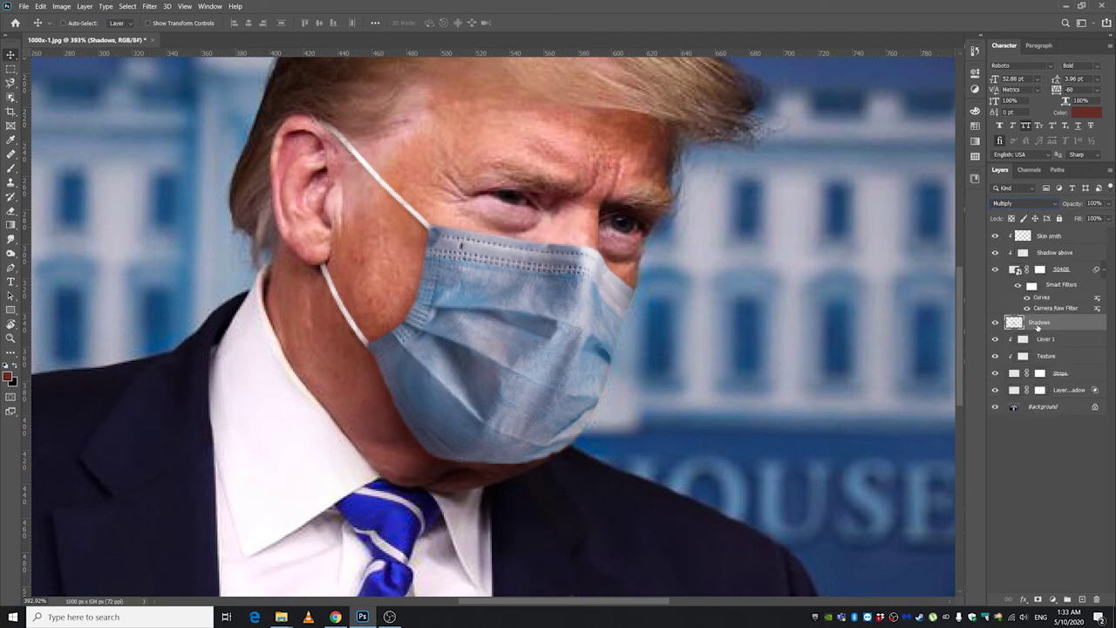
click(996, 322)
click(996, 323)
Add a new layer above the skin smoothing layer and clip it to the surgical mask.
scroll(356, 399, up, 4)
ctrl+click(409, 359)
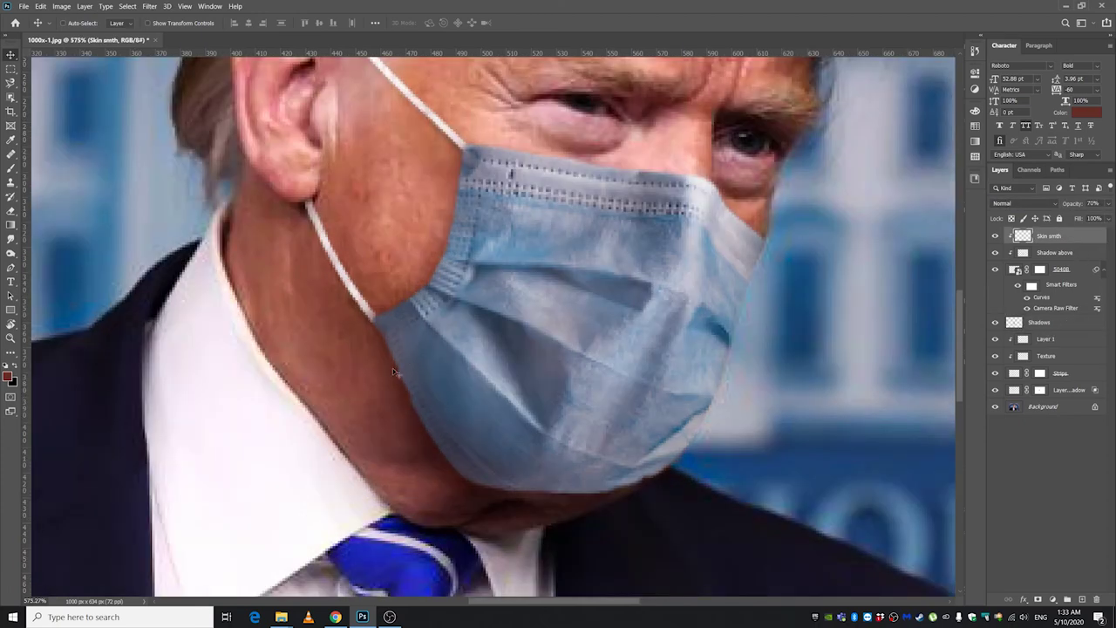
click(1083, 600)
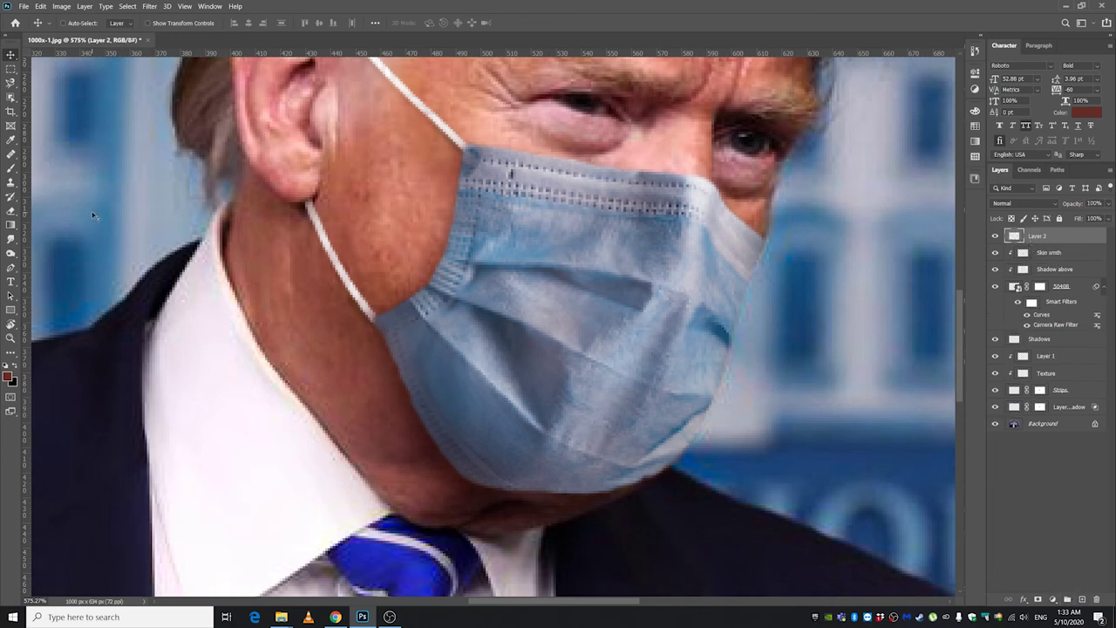
key(b)
alt+click(1037, 244)
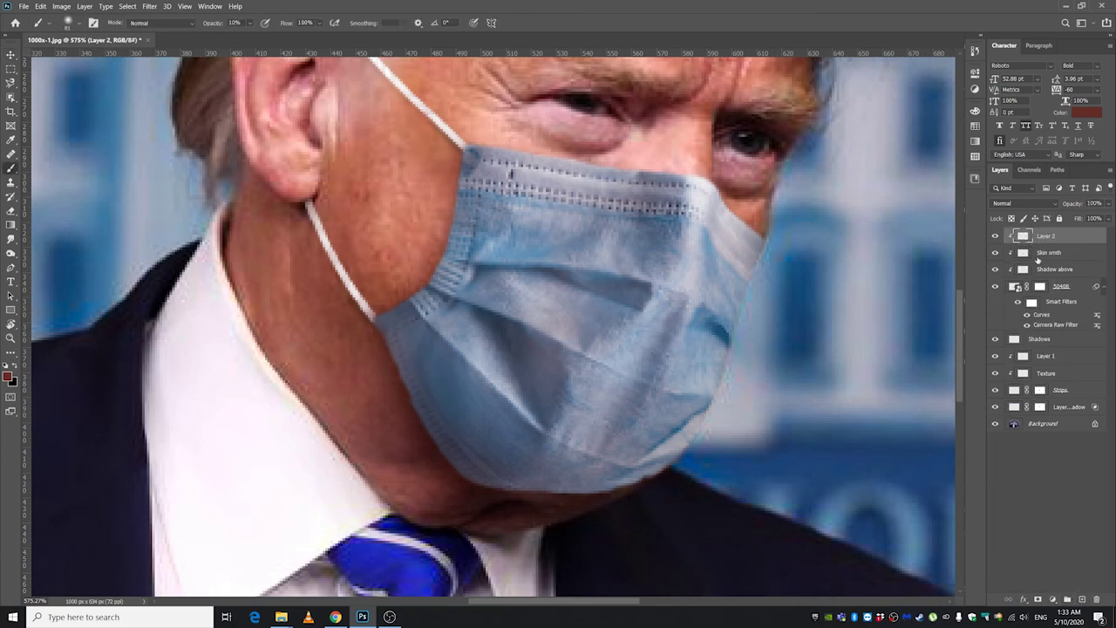
Identify the surgical mask's layer by toggling its visibility, and rename it as Mask.
click(994, 288)
click(994, 288)
double_click(1062, 287)
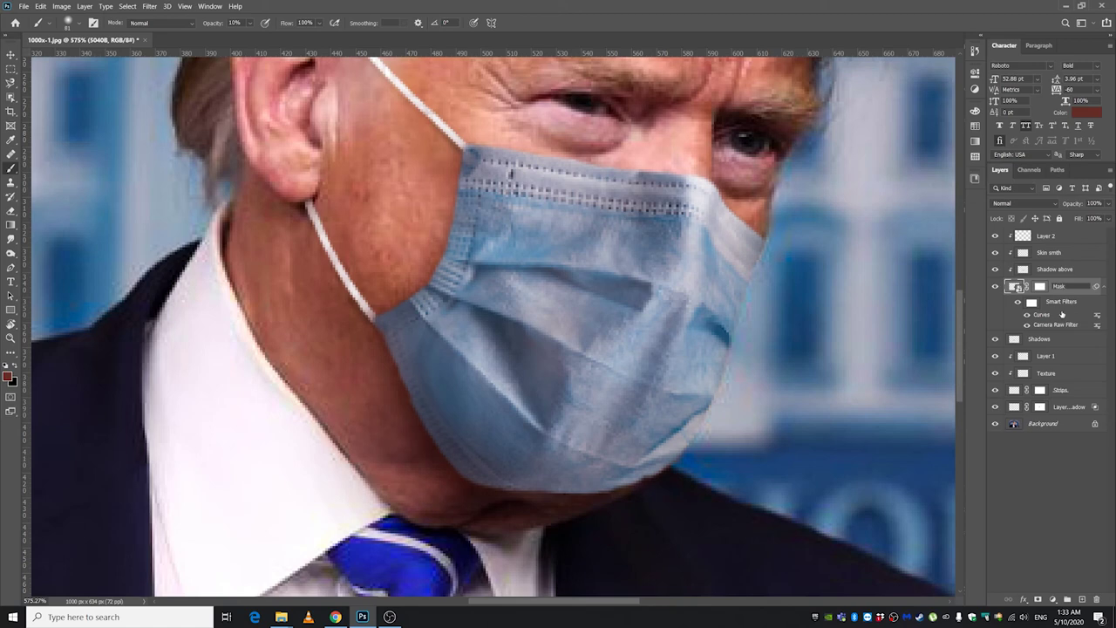
key(Return)
Shade the surgical mask's edge just below the lower strap on the new clipped layer with a small 10% opacity brush.
click(1047, 236)
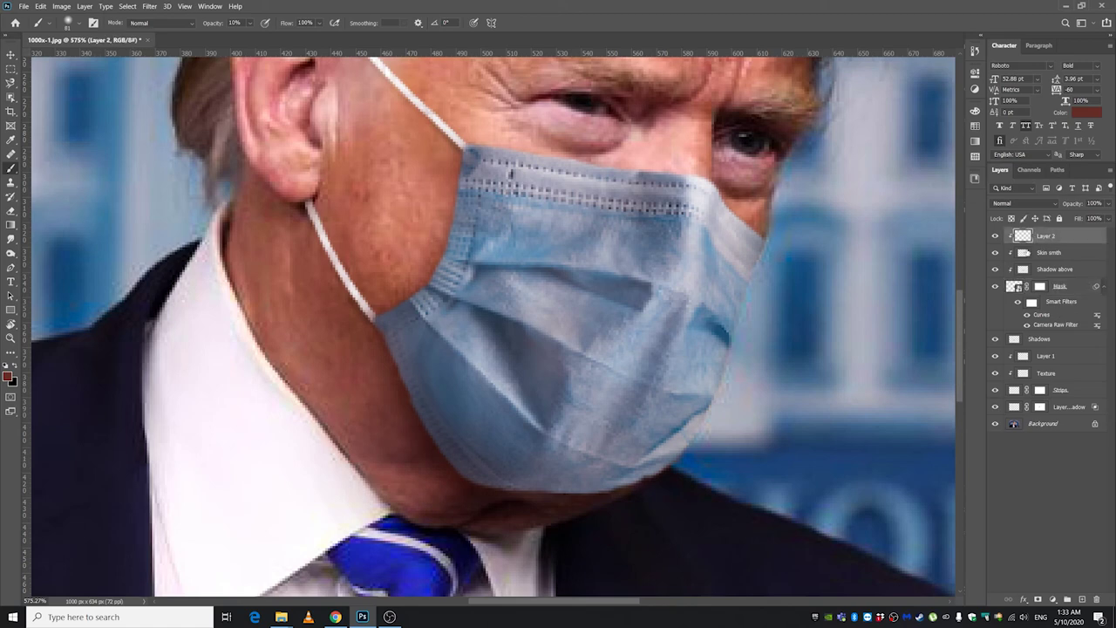
scroll(425, 350, up, 2)
scroll(389, 354, up, 1)
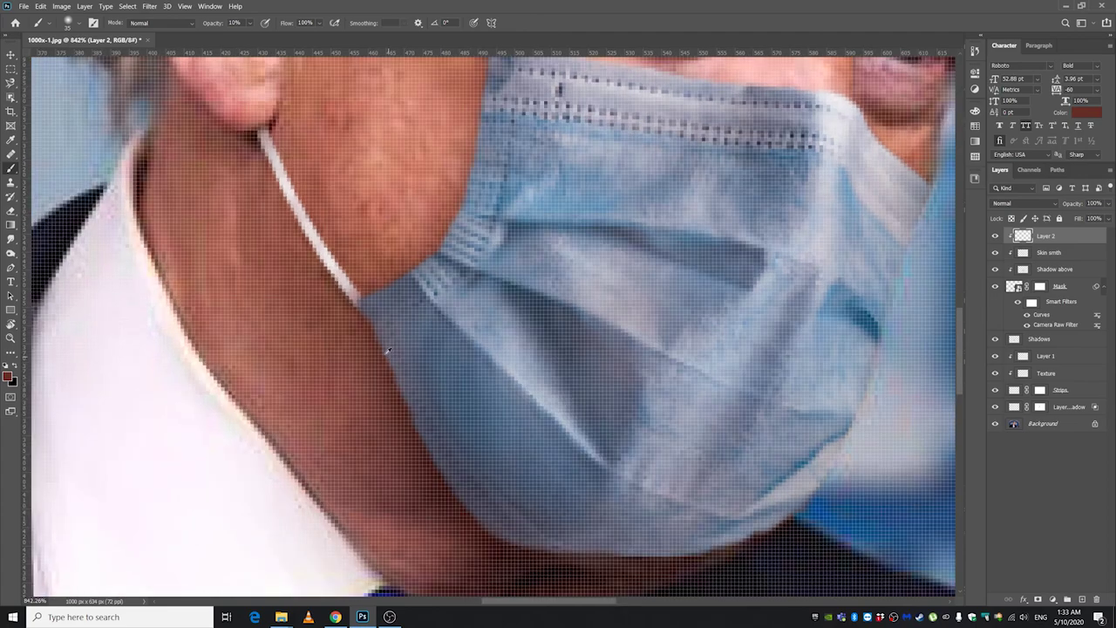
drag(334, 356, 282, 361)
scroll(468, 346, down, 2)
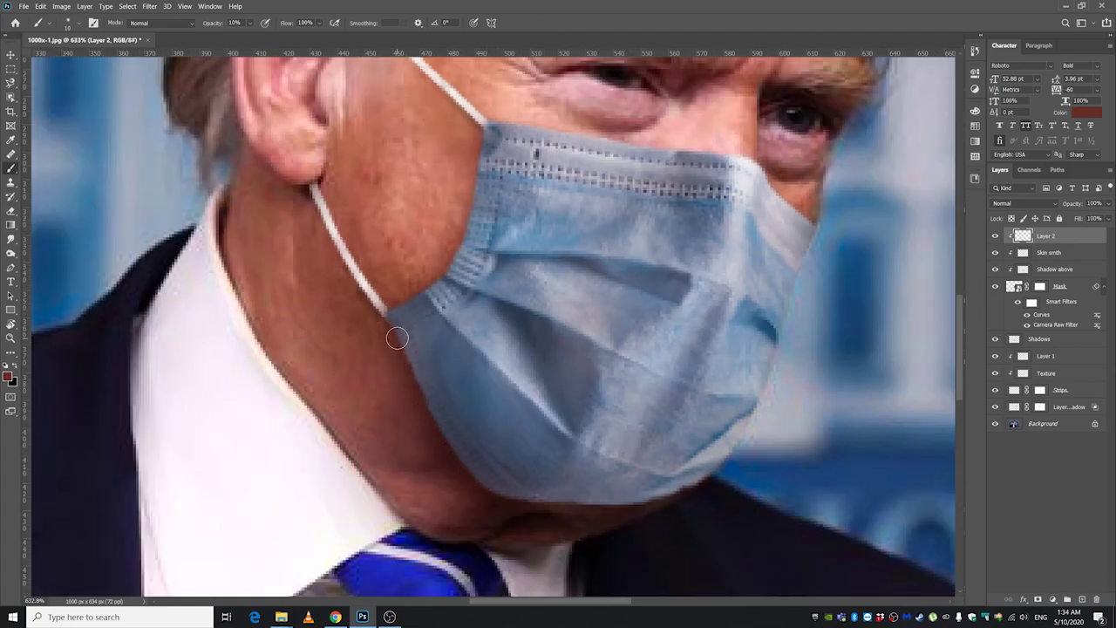
drag(396, 339, 401, 333)
Set the new clipped layer to Multiply and darken the surgical mask's edge from the lower strap down along the neck.
click(1035, 203)
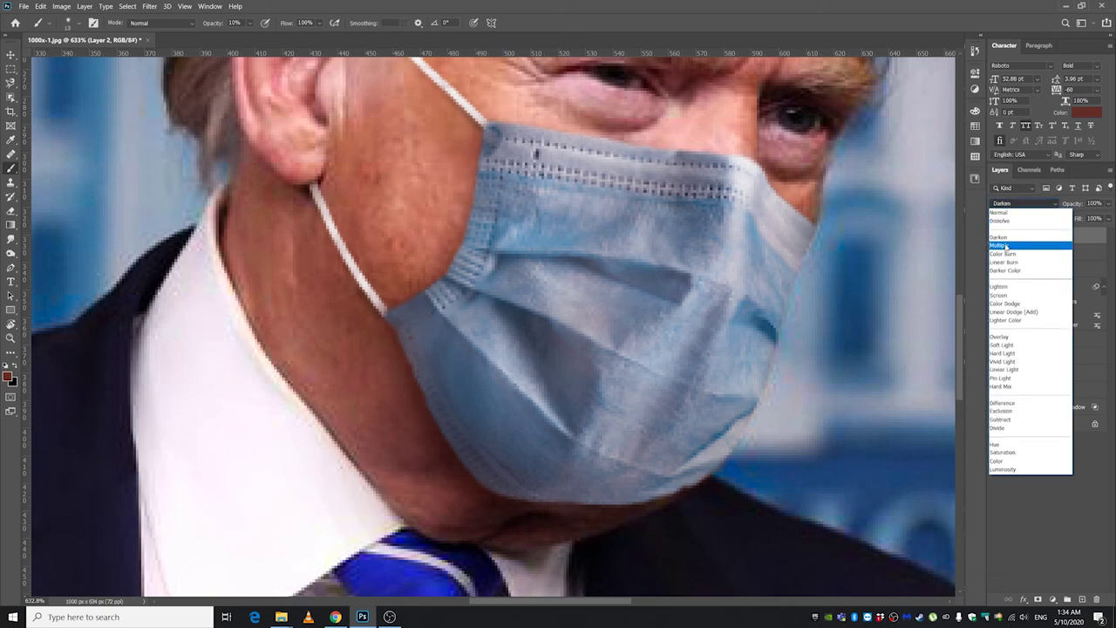
click(1016, 244)
mouse_move(394, 340)
mouse_down()
mouse_move(446, 452)
mouse_move(475, 481)
mouse_move(424, 439)
mouse_move(397, 310)
mouse_up()
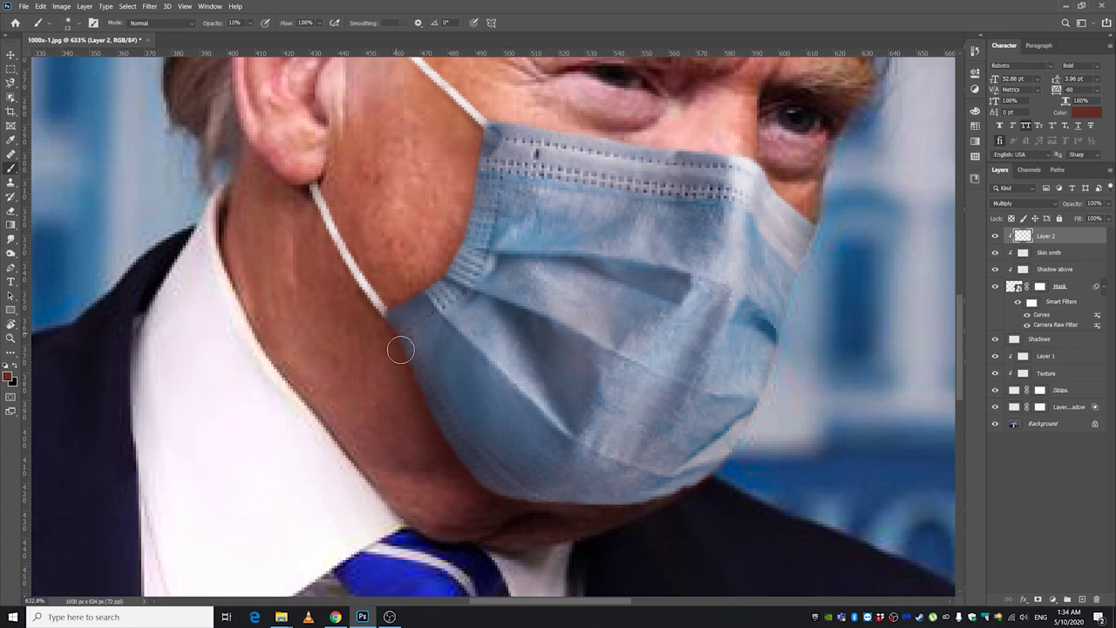
drag(399, 352, 453, 477)
scroll(446, 428, down, 8)
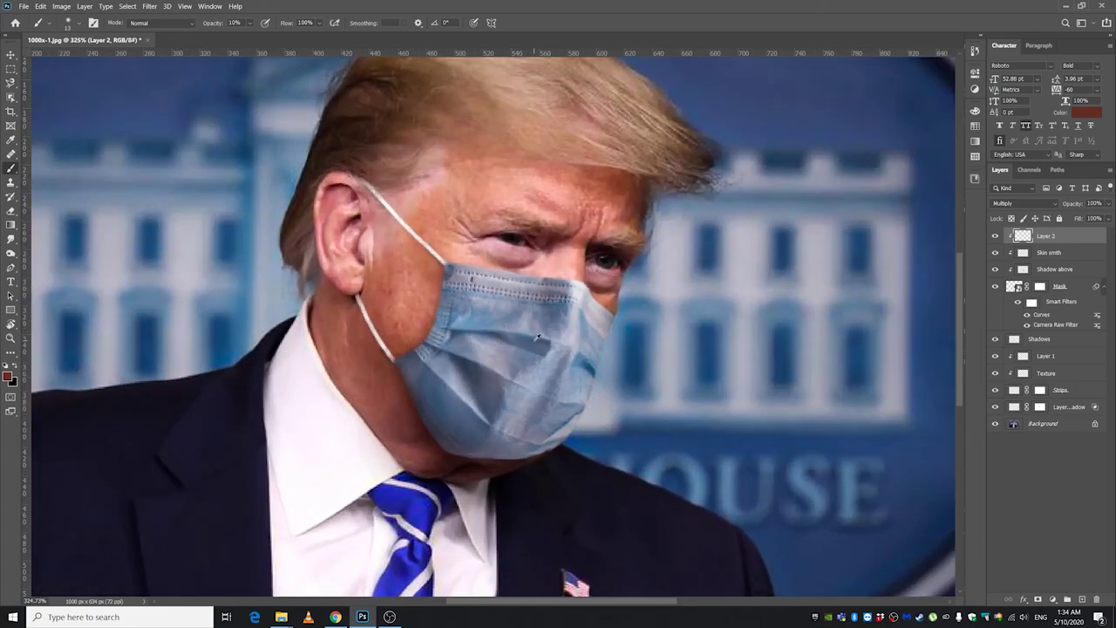
scroll(537, 337, down, 3)
click(12, 54)
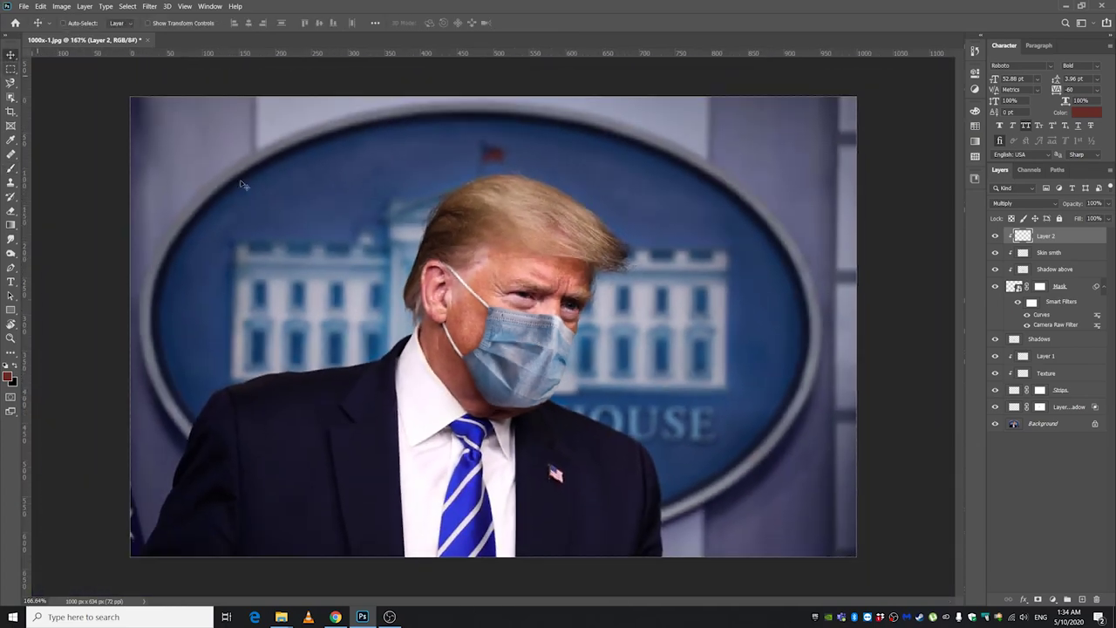
Select the Background layer that holds the original portrait.
scroll(518, 353, up, 3)
scroll(518, 352, down, 4)
ctrl+click(658, 347)
scroll(413, 325, up, 1)
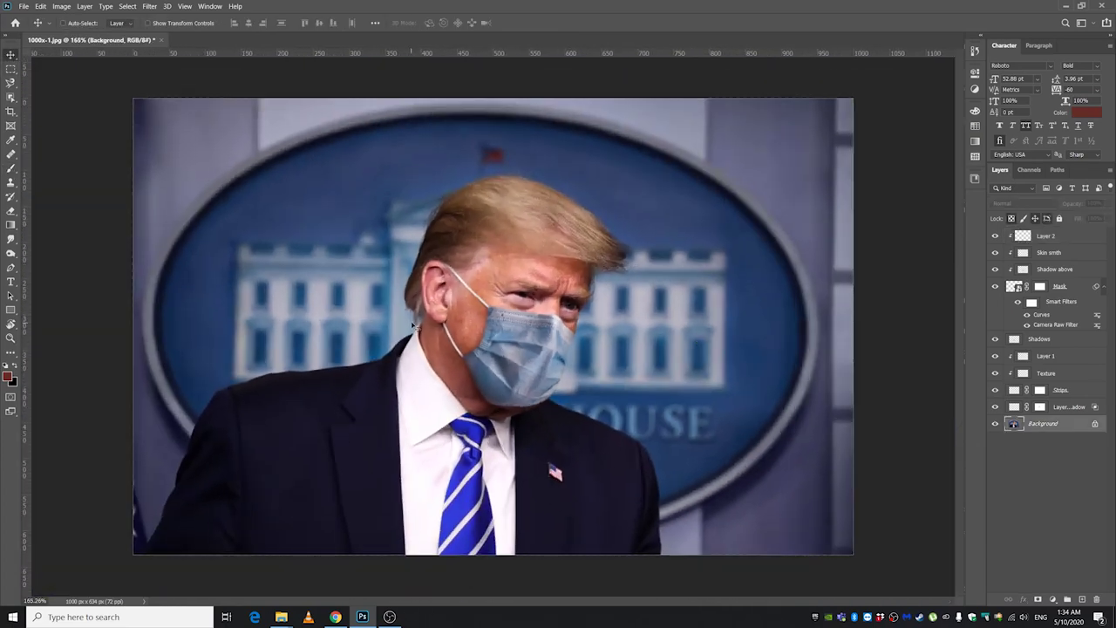
click(150, 6)
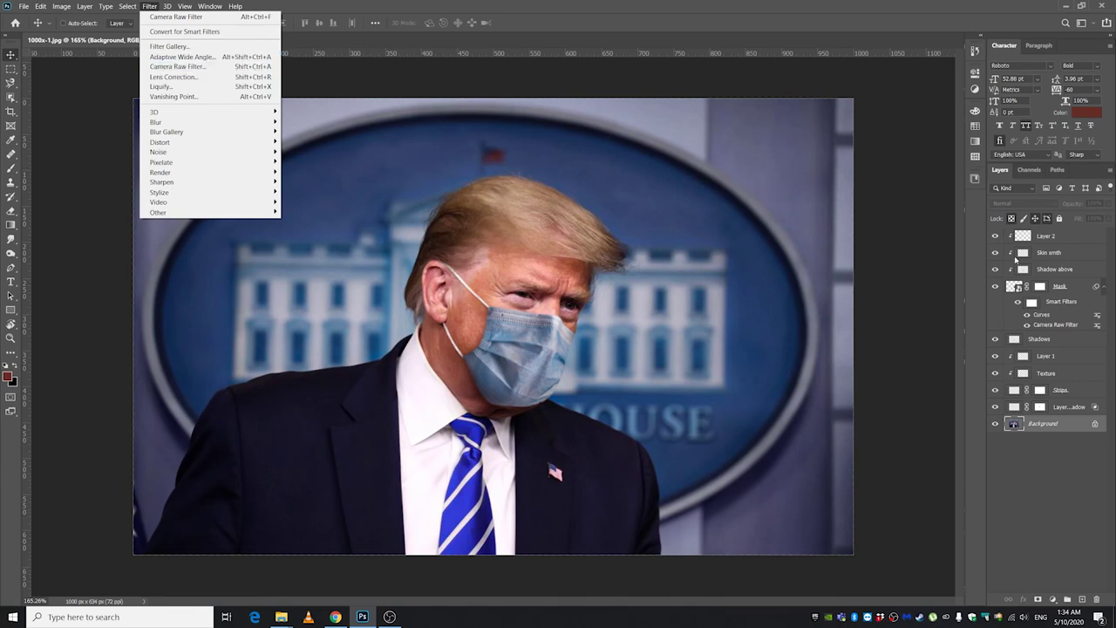
key(Escape)
mouse_move(150, 7)
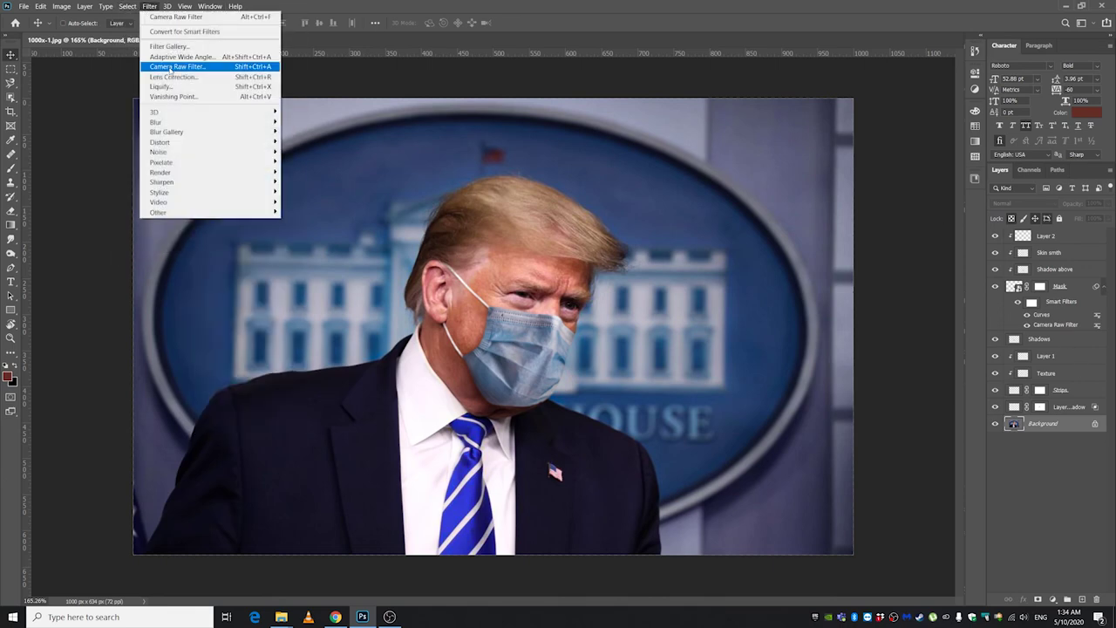
click(175, 66)
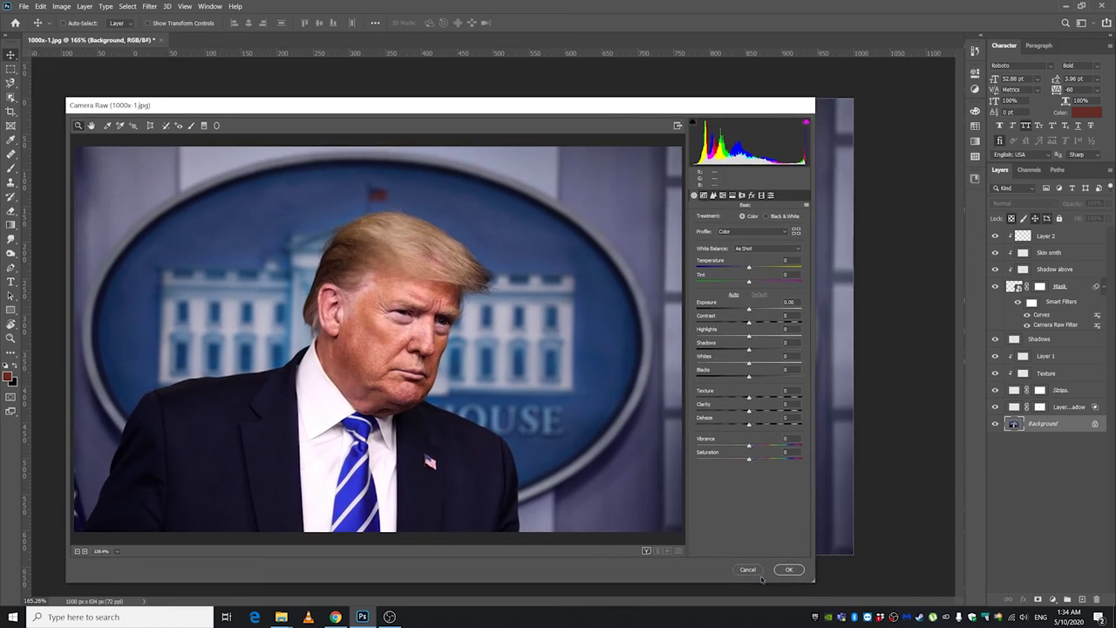
click(757, 572)
Apply a Curves adjustment to the Background layer, lifting the upper midtones and setting a shadow point at input 64, output 61.
click(61, 6)
mouse_move(73, 32)
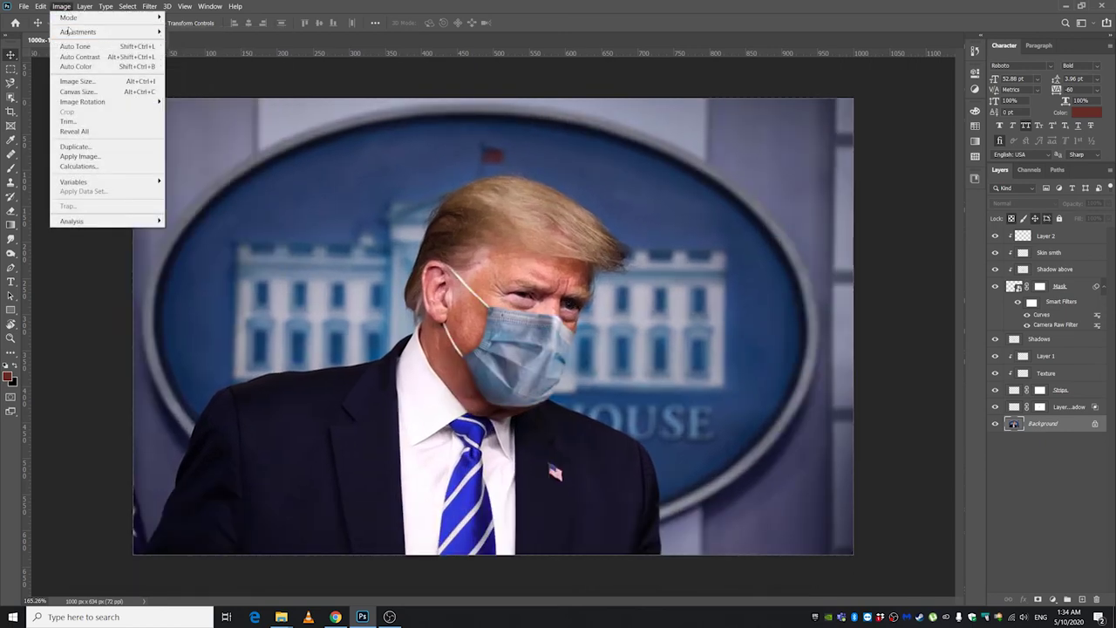
click(210, 52)
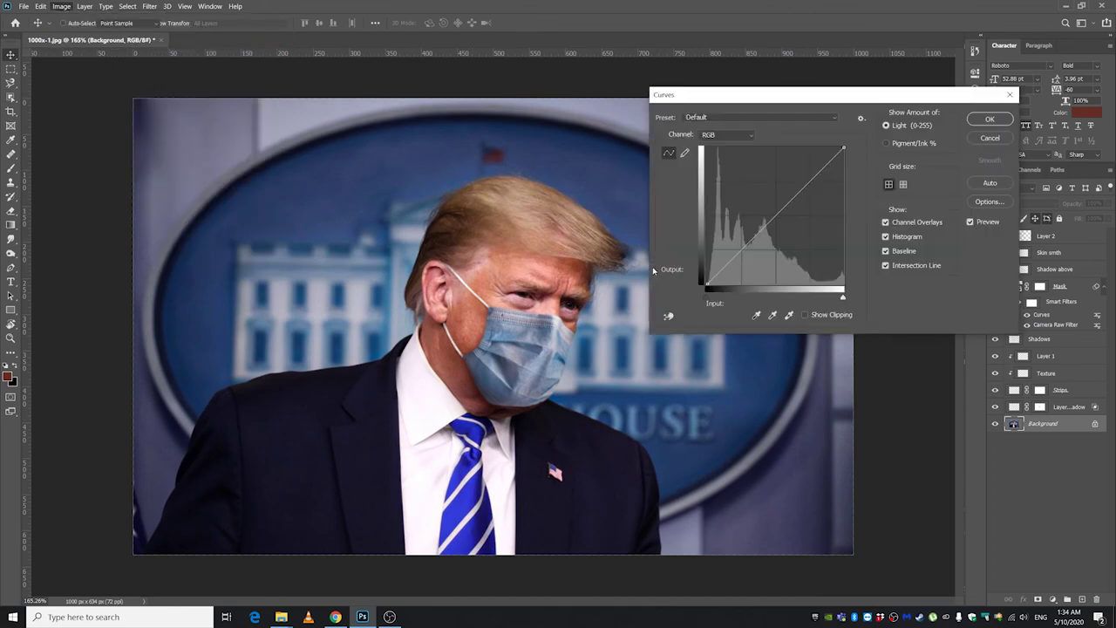
drag(778, 213, 780, 206)
drag(738, 249, 743, 253)
click(726, 134)
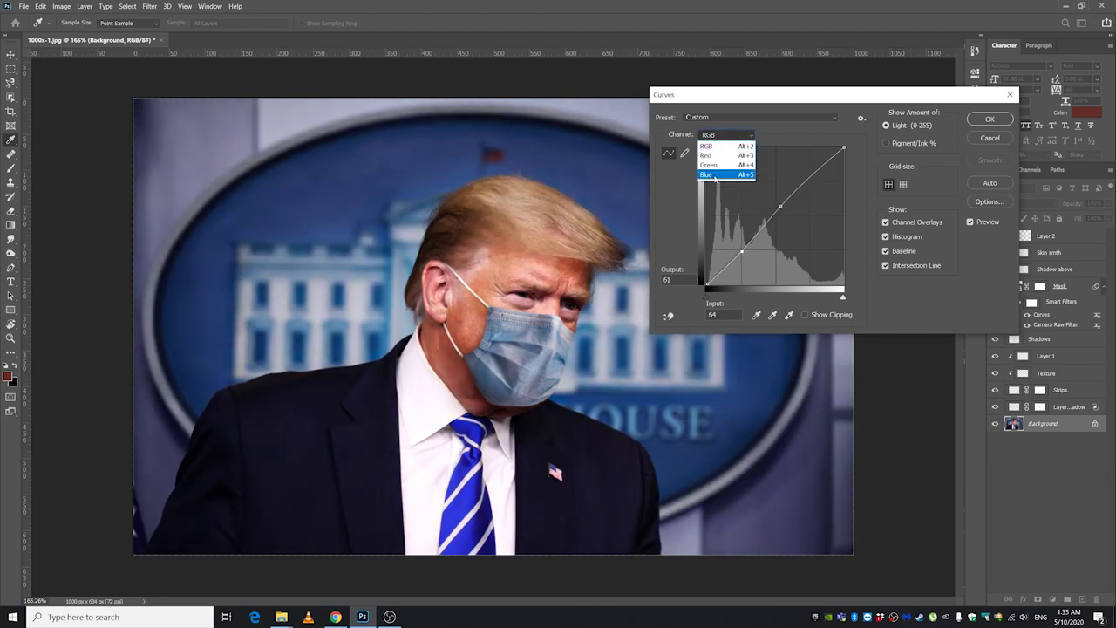
click(724, 174)
key(alt+3)
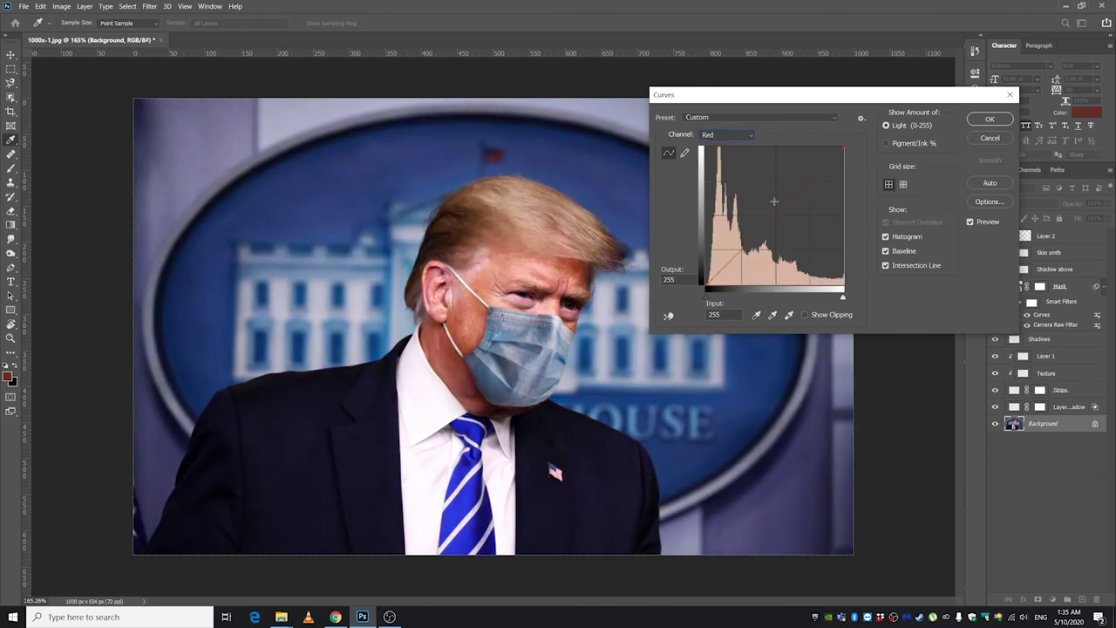
click(990, 119)
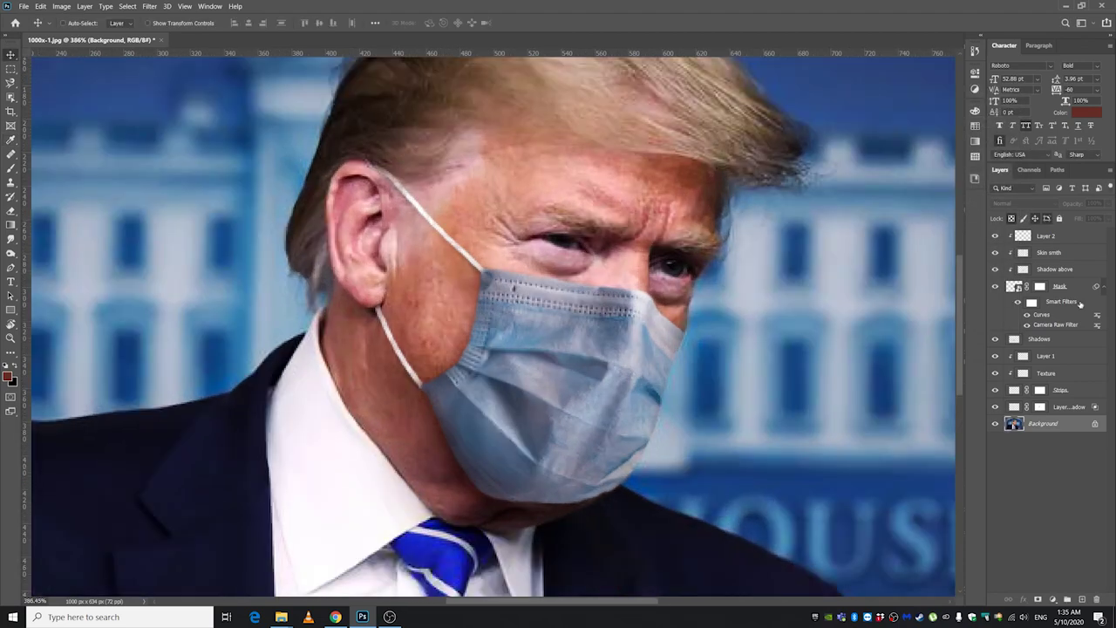
Compare the Shadows layer on and off, and soften its shadow beside the surgical mask's upper corner with a small 40% opacity eraser.
click(1029, 338)
click(996, 339)
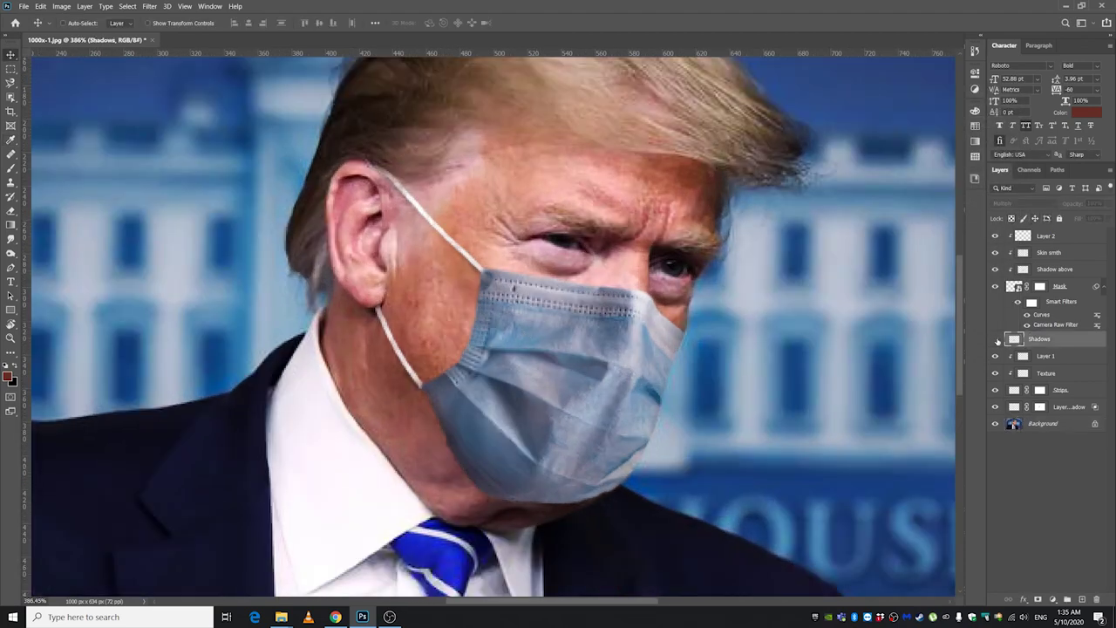
click(996, 339)
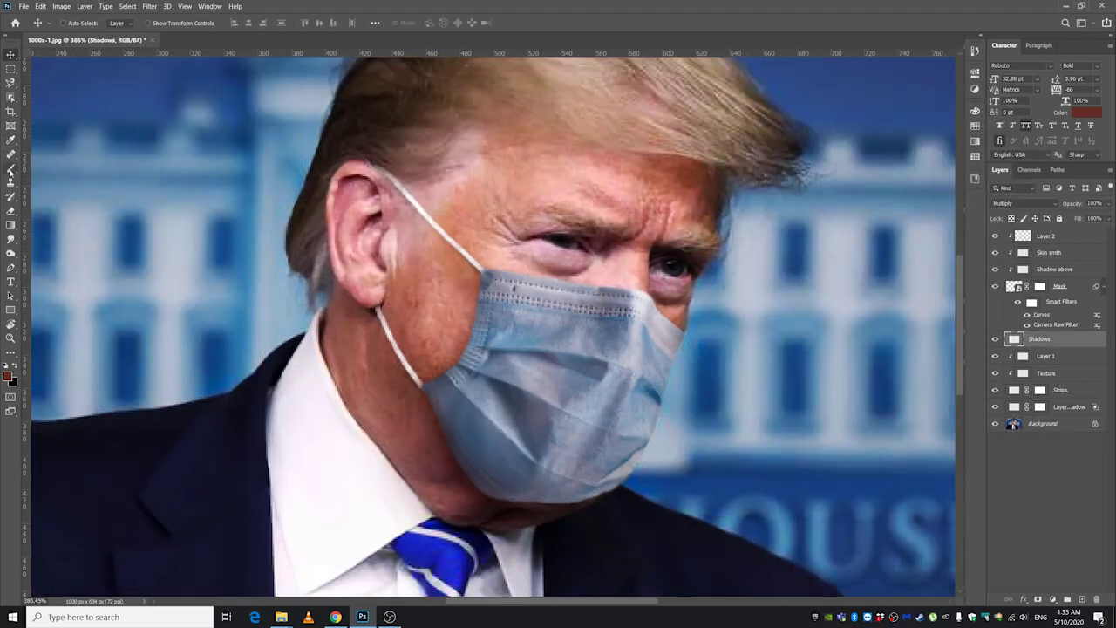
key(e)
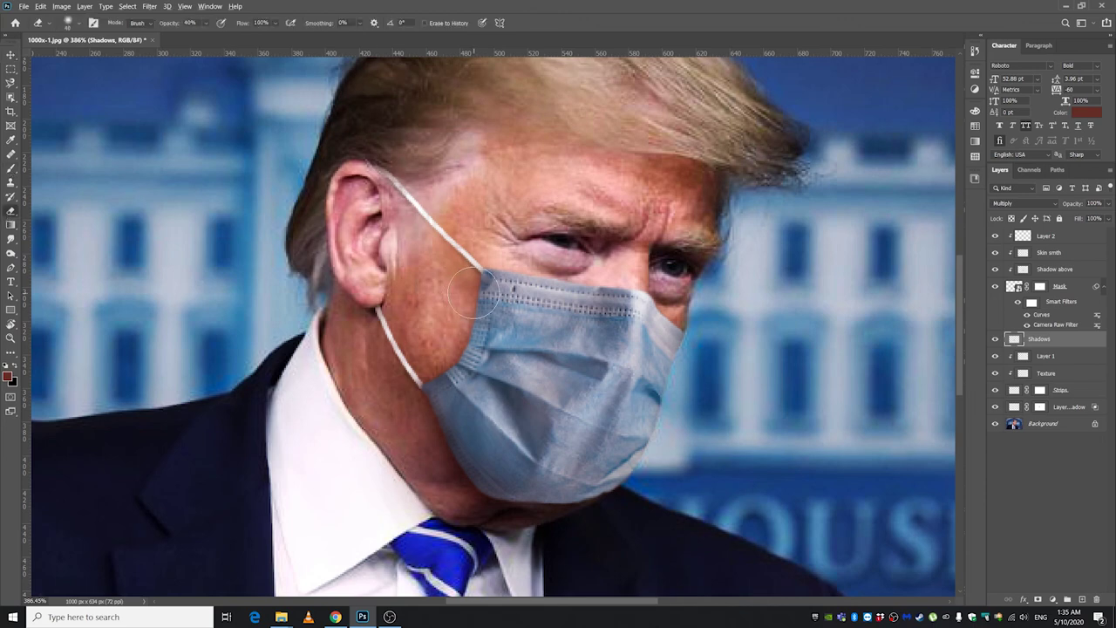
alt+right_click(473, 293)
click(468, 283)
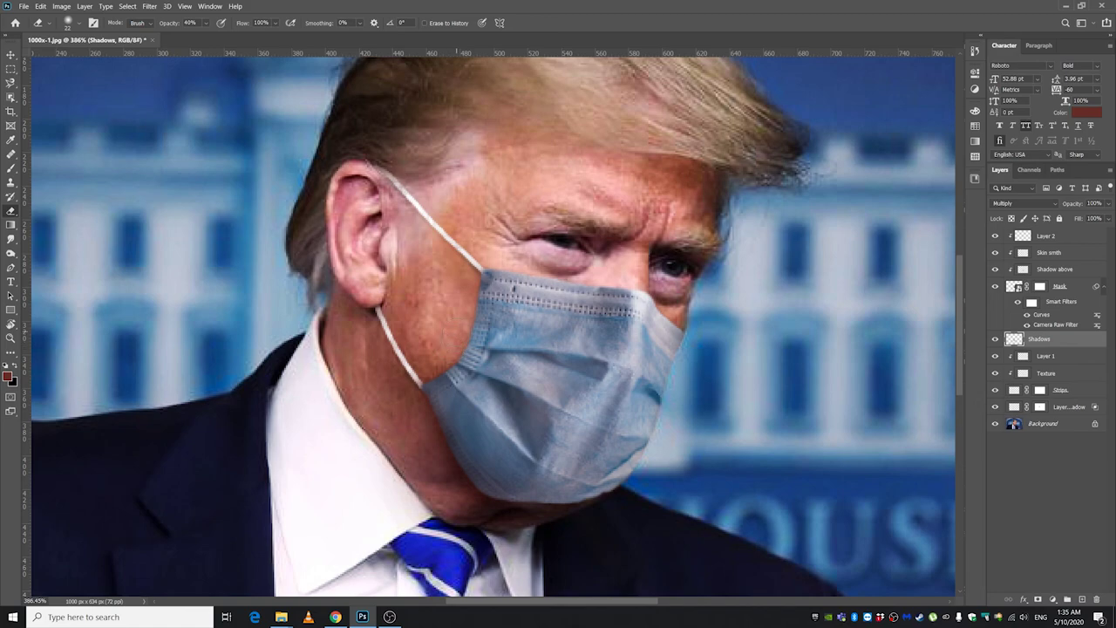
scroll(474, 284, down, 3)
scroll(484, 284, up, 3)
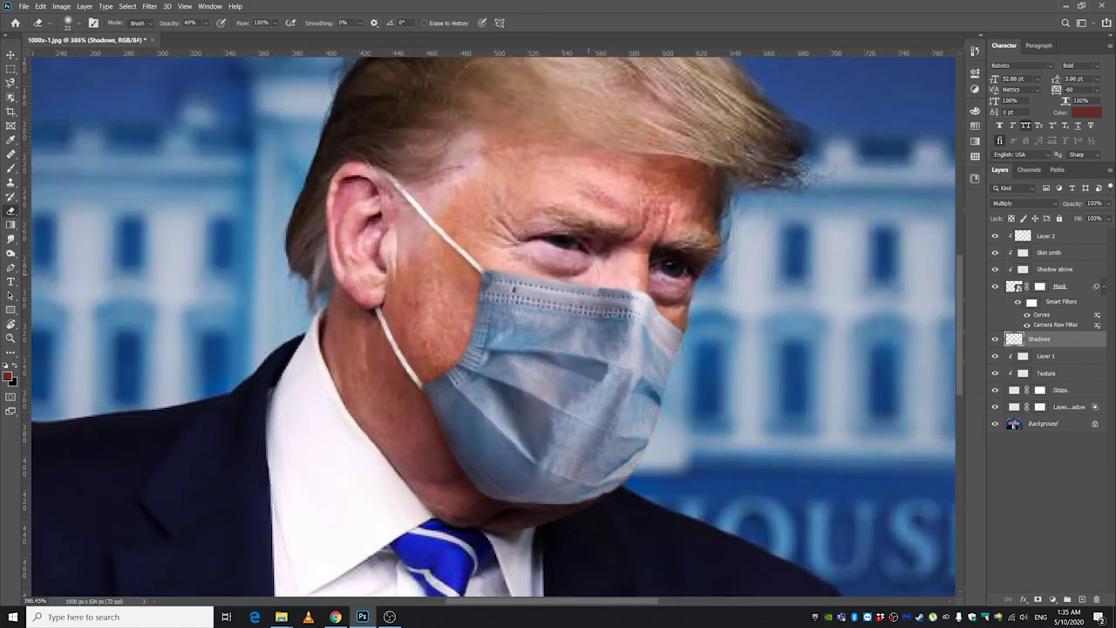
Undo the last two changes and check the whole portrait.
scroll(523, 275, down, 6)
scroll(485, 361, up, 3)
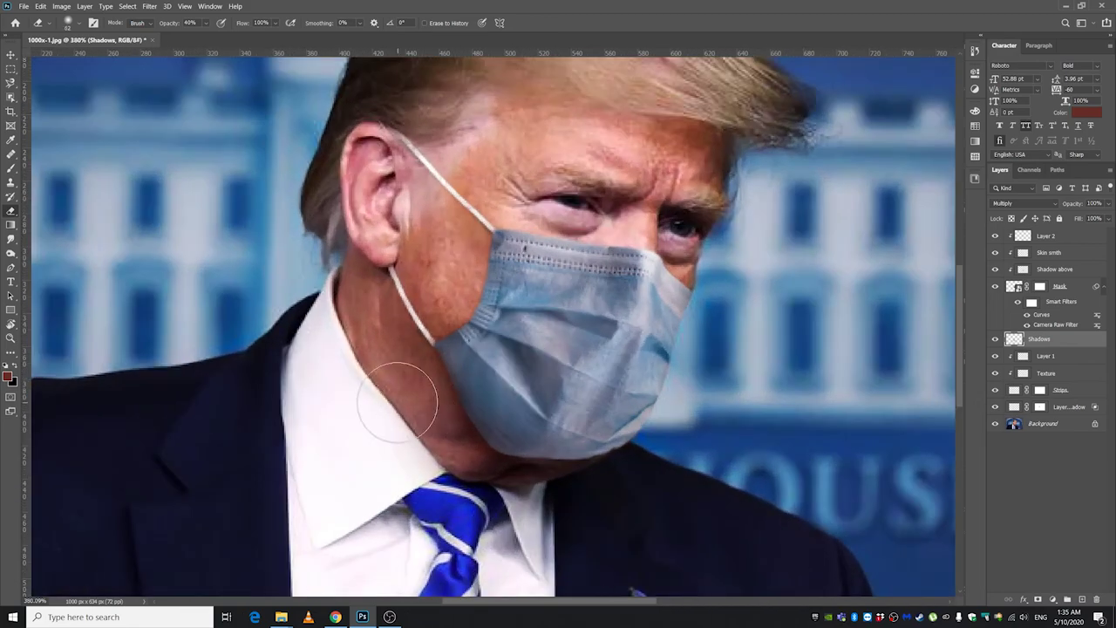
key(ctrl+z)
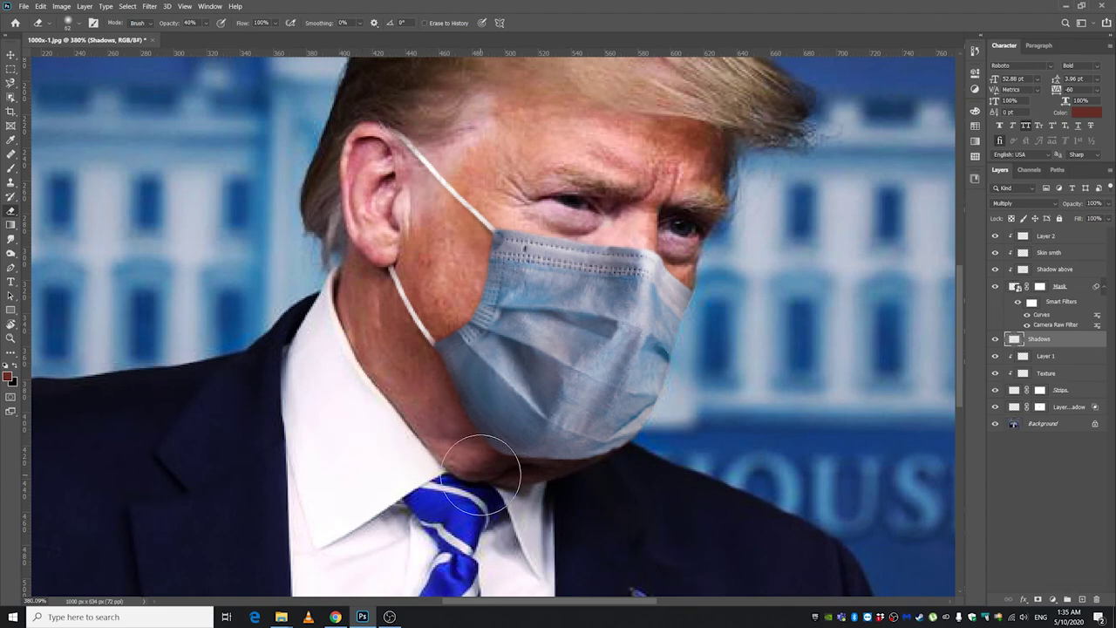
key(ctrl+z)
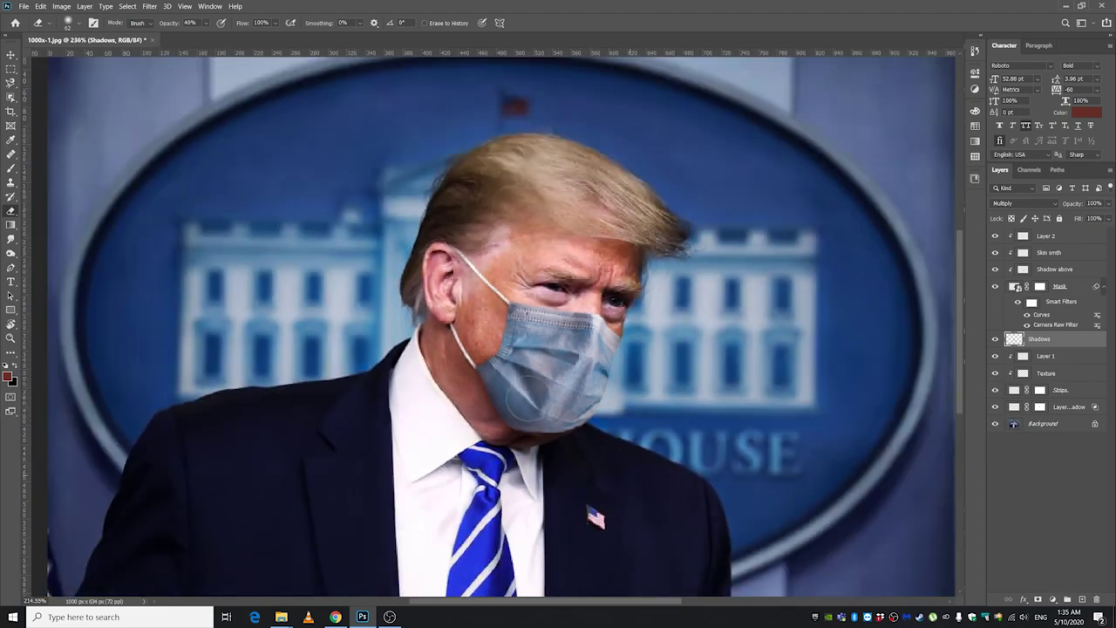
scroll(418, 349, down, 3)
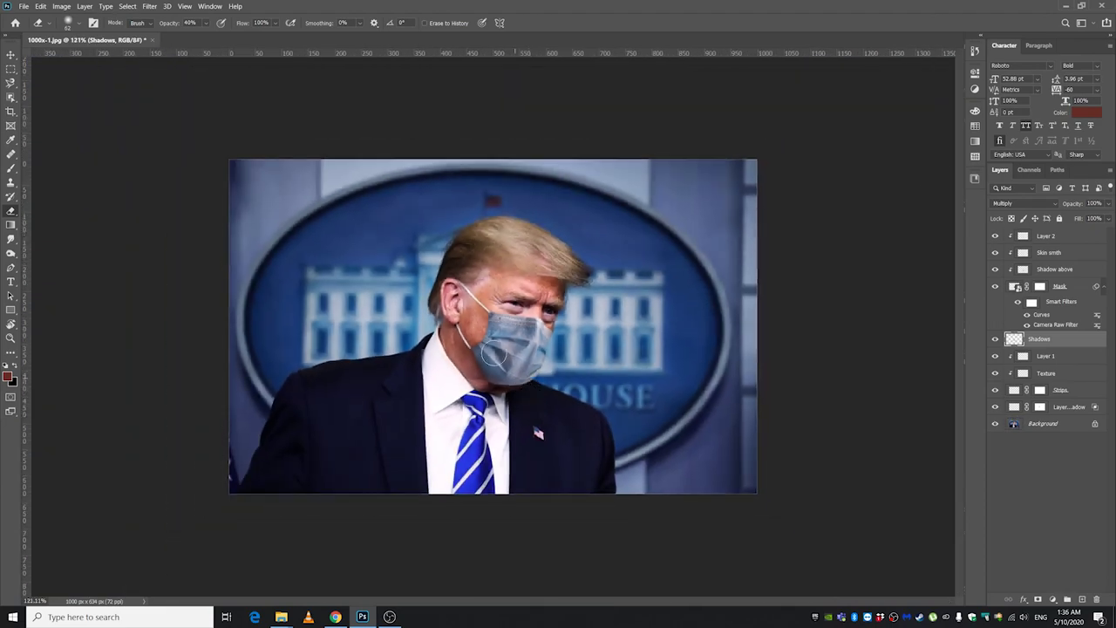
scroll(419, 358, up, 2)
scroll(431, 369, up, 1)
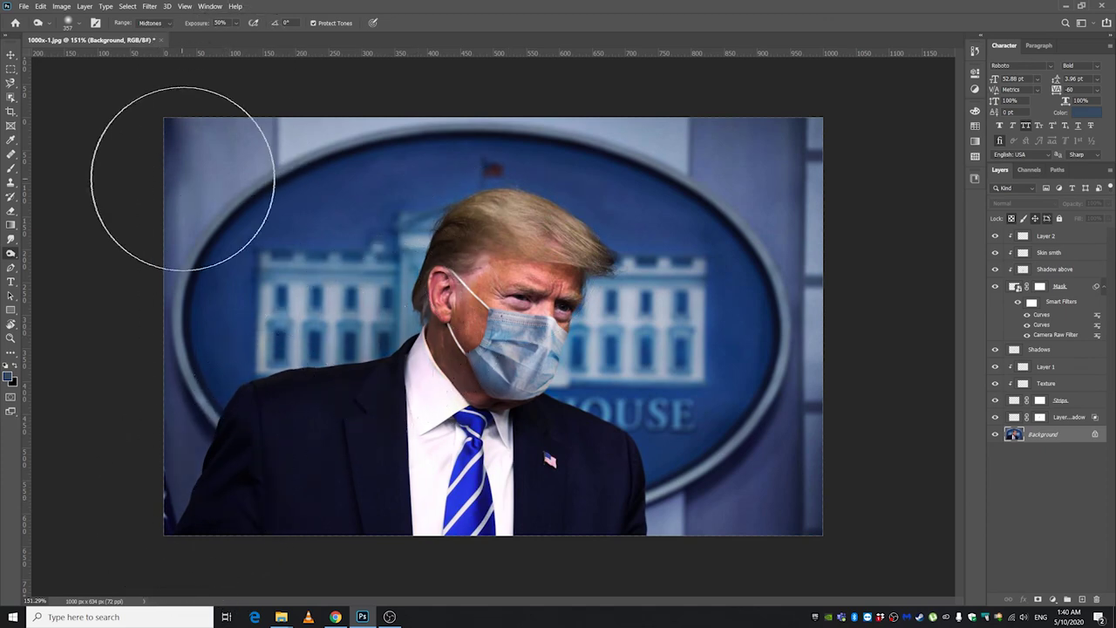
Darken the outer areas of the Background layer with a very large Burn brush, range Midtones, exposure 50%.
drag(244, 174, 324, 175)
scroll(315, 181, down, 2)
scroll(311, 184, down, 2)
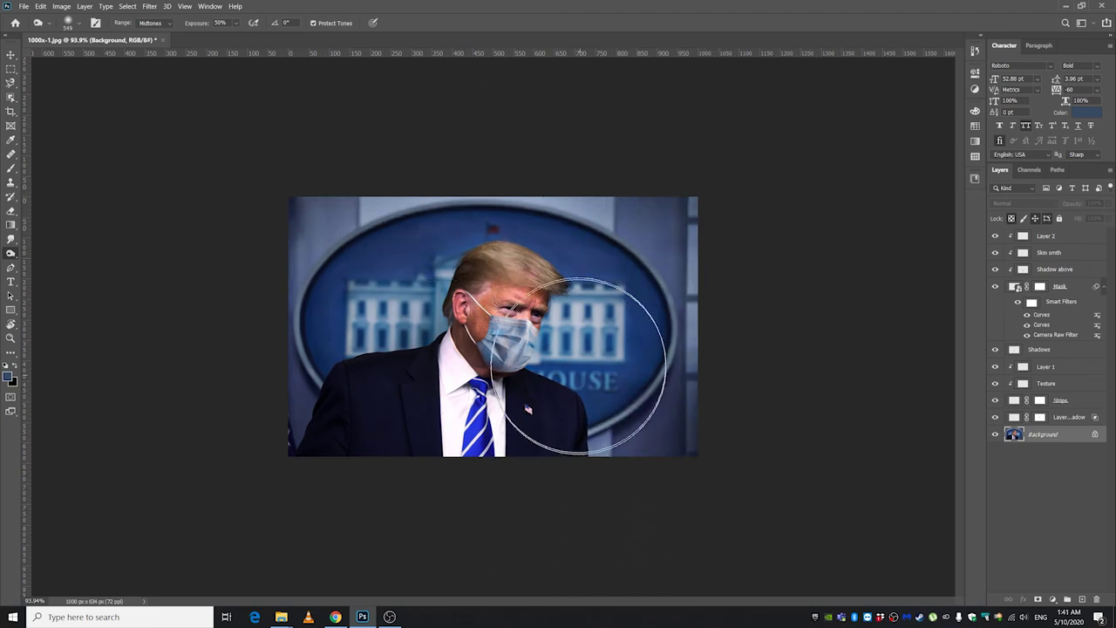
scroll(494, 327, up, 2)
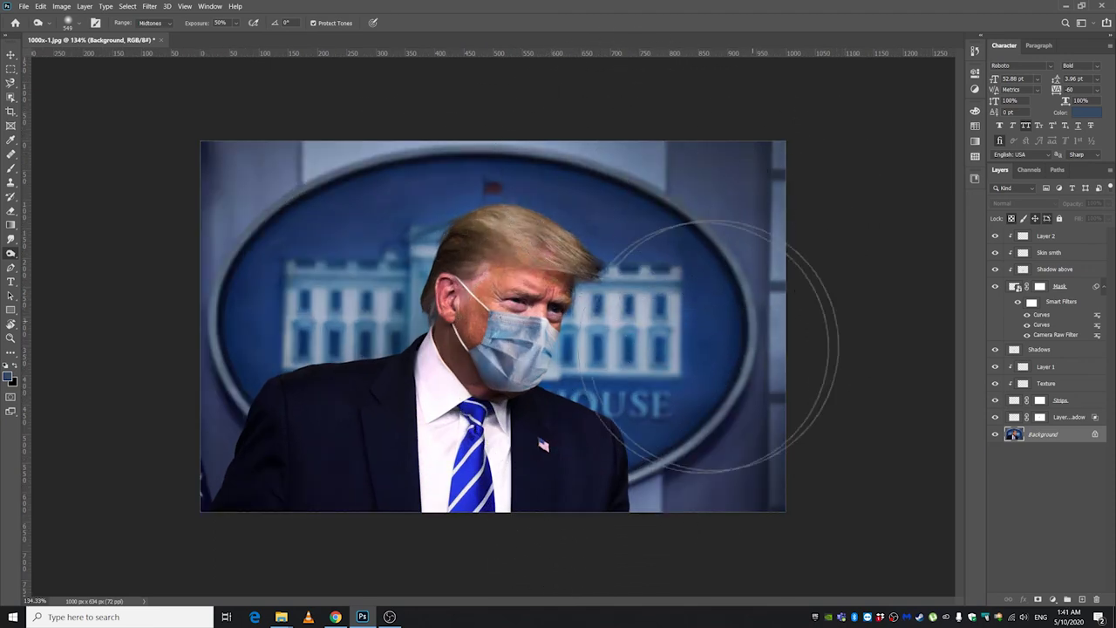
scroll(536, 361, up, 2)
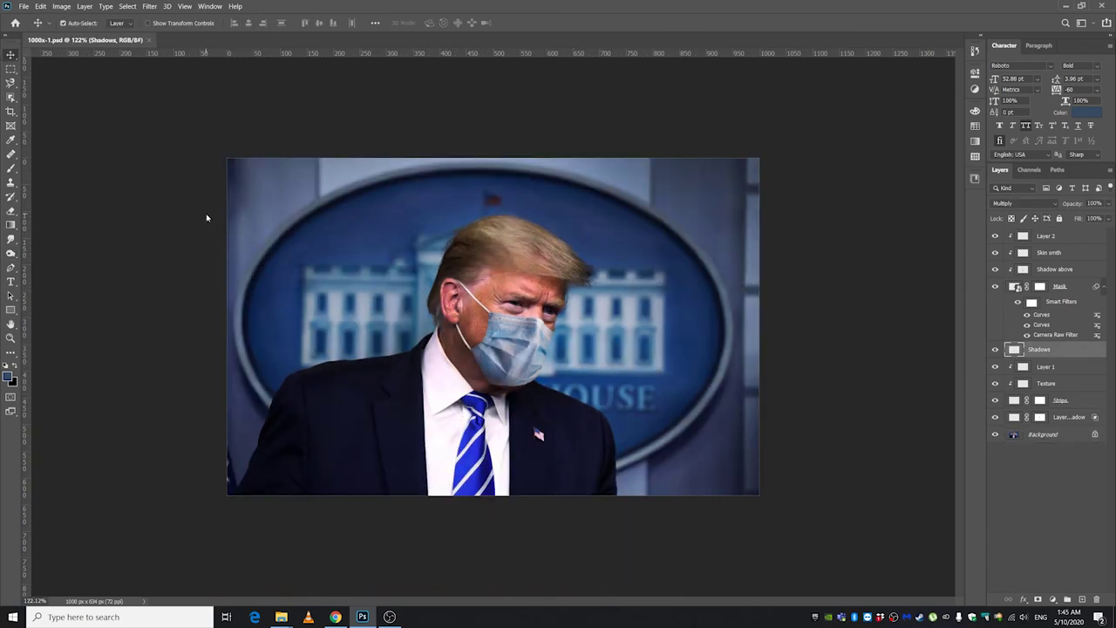
Save a flattened JPEG copy as 1000x-2 in the Wear Mask folder, replacing the existing file.
key(ctrl+shift+s)
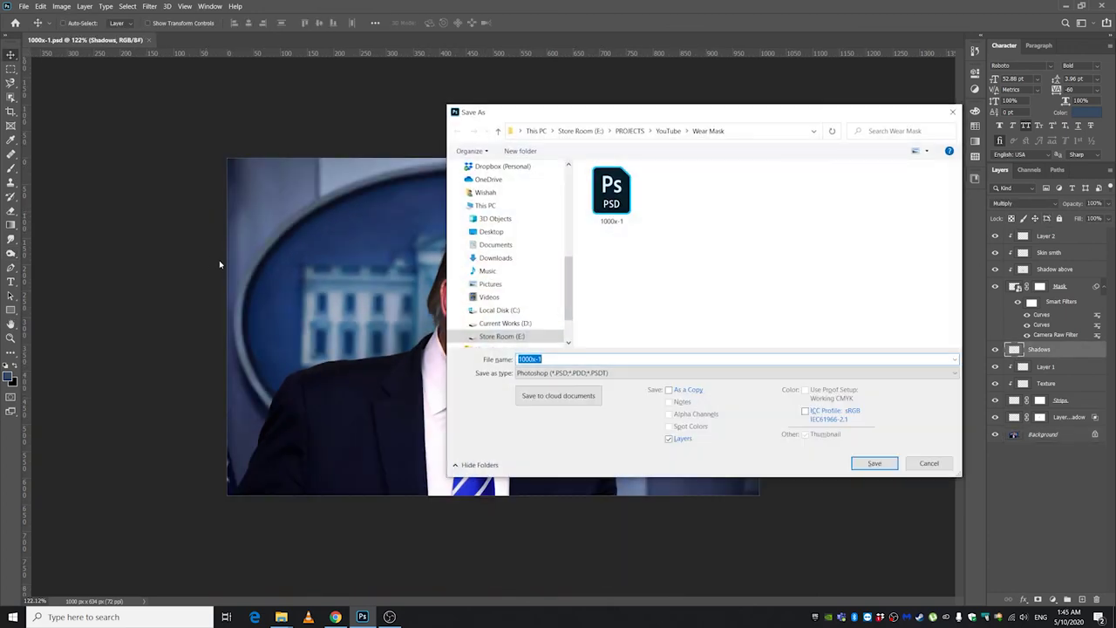
drag(628, 114, 379, 116)
click(325, 375)
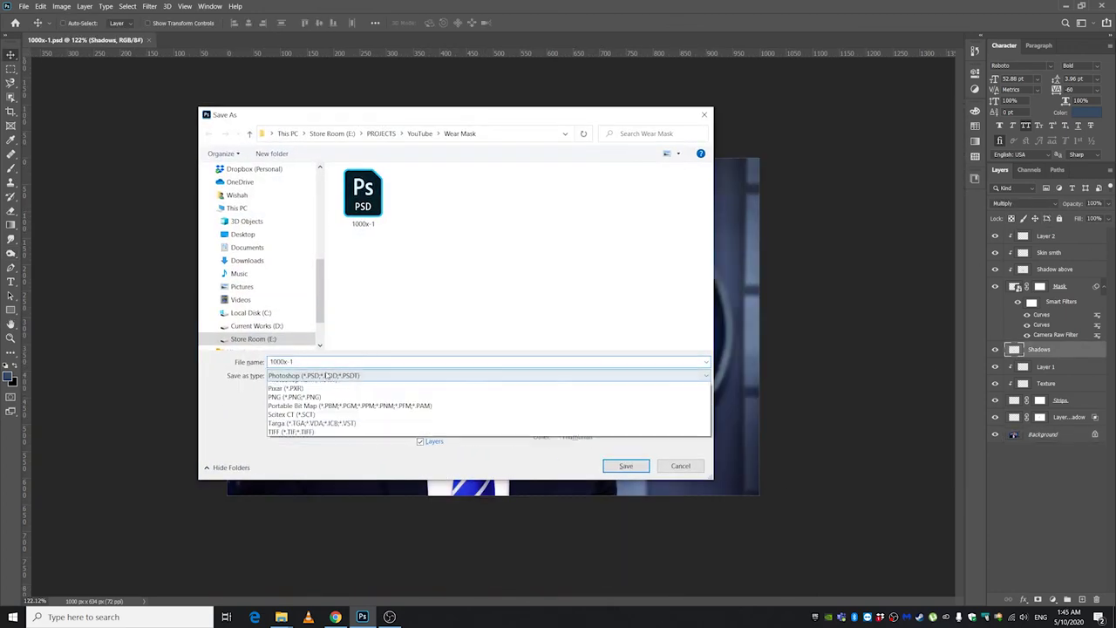
click(314, 465)
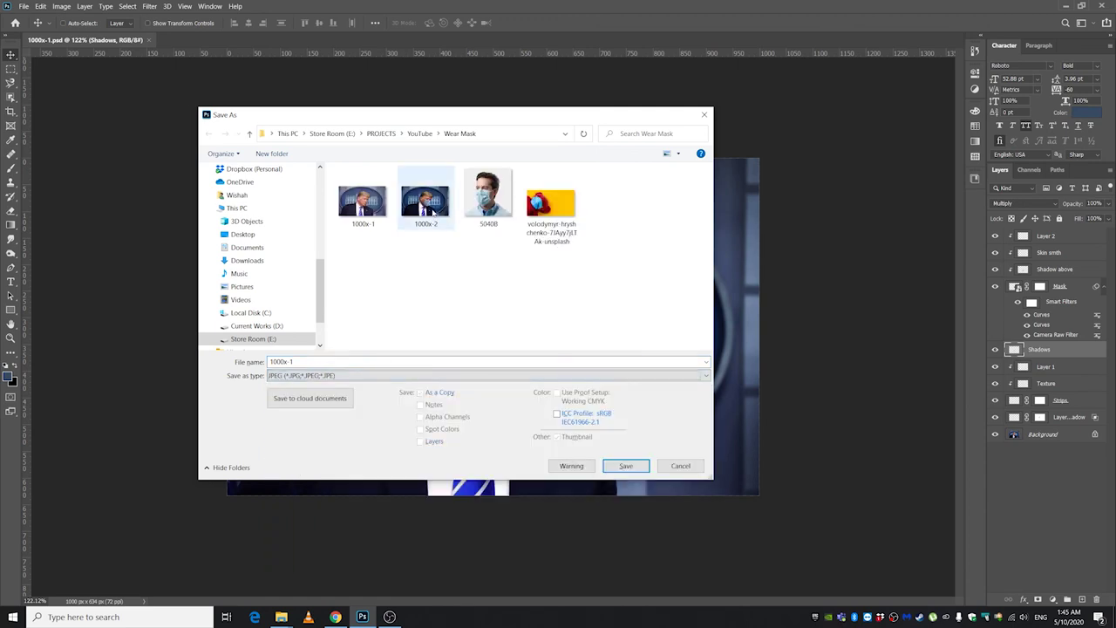
key(Return)
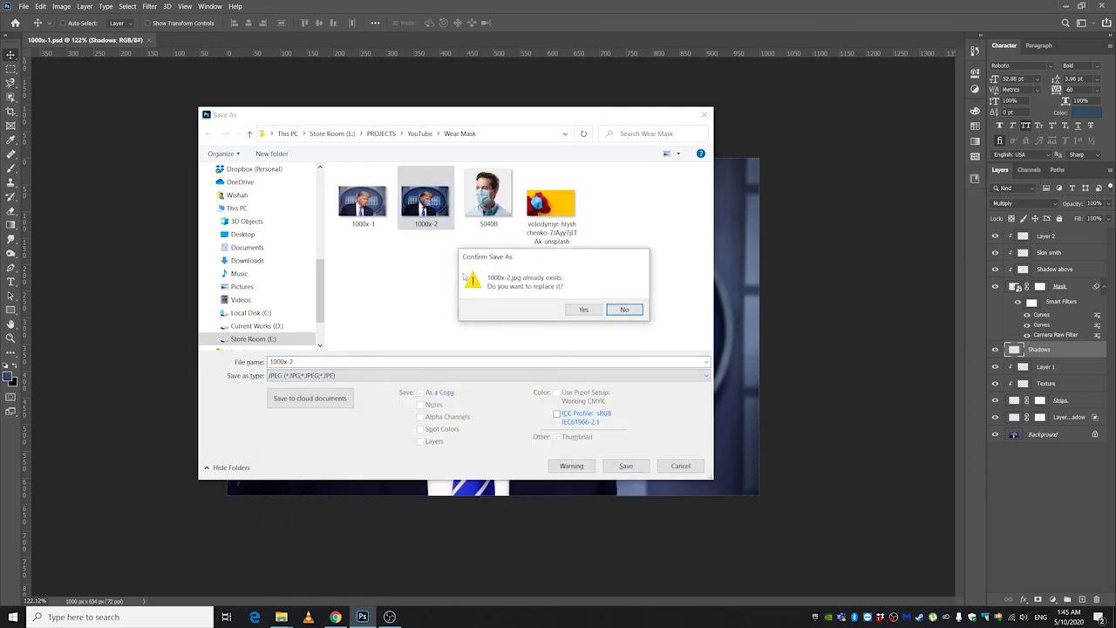
click(578, 309)
click(618, 157)
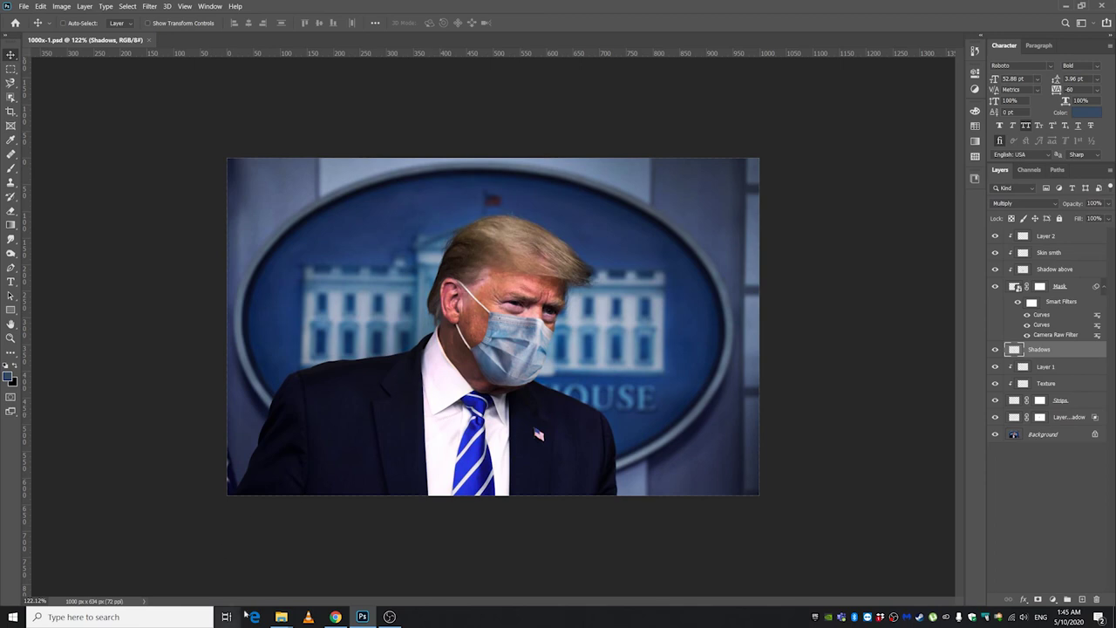
Open the saved 1000x-2 JPEG from the Wear Mask folder as a separate Photoshop document.
mouse_move(281, 616)
click(235, 576)
click(470, 349)
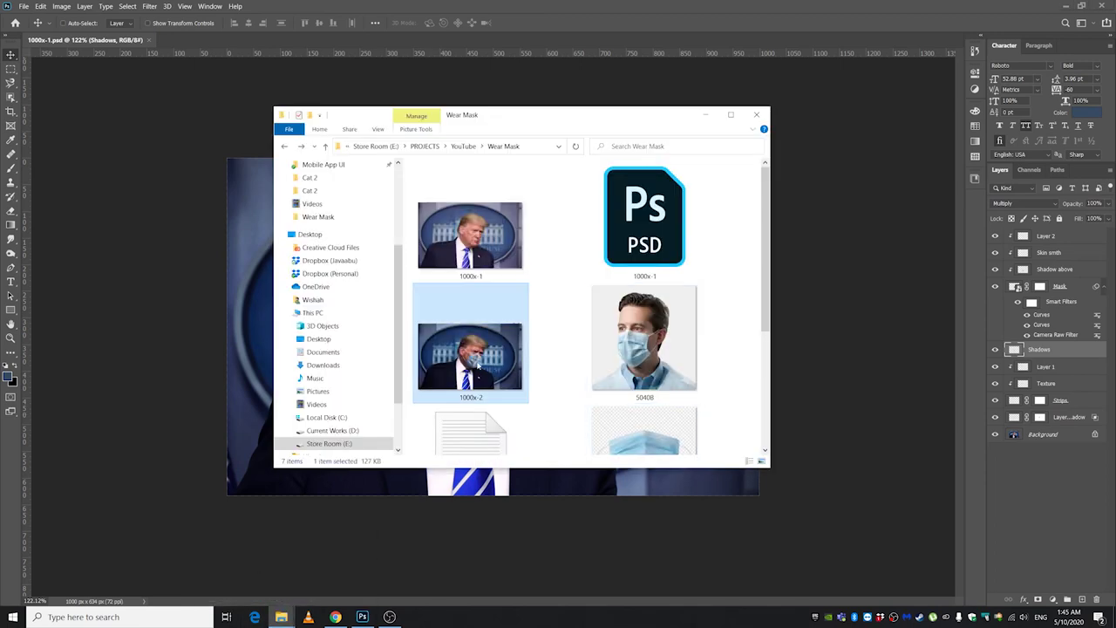
drag(470, 349, 361, 43)
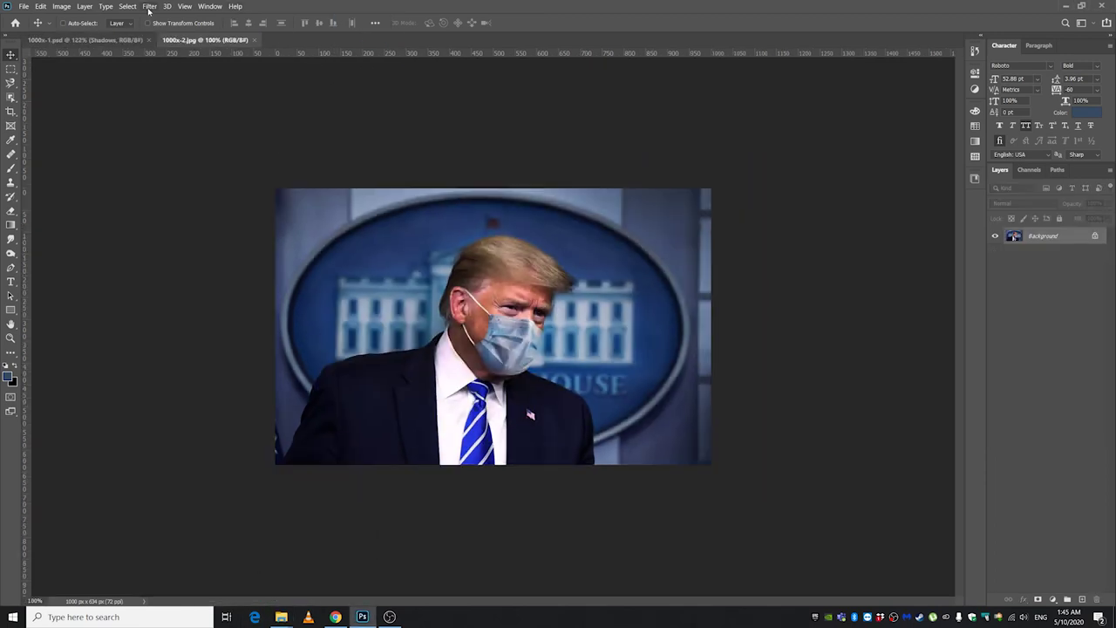
Start a Camera Raw grade on the flattened picture with Temperature +9, Tint +8, Exposure +0.35 and Contrast +17.
click(149, 7)
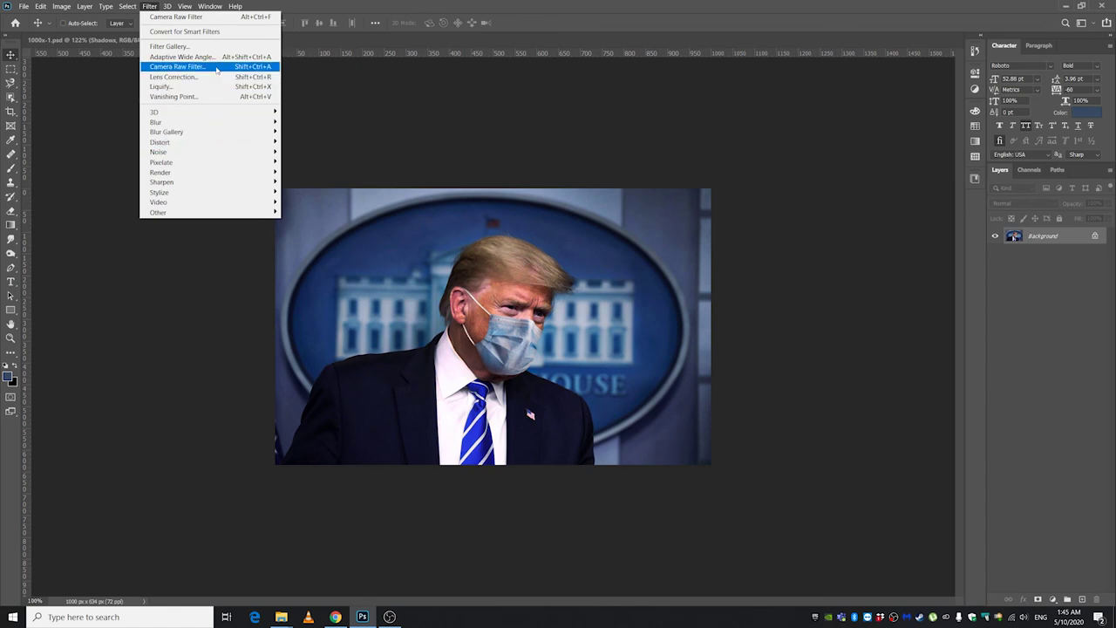
click(177, 67)
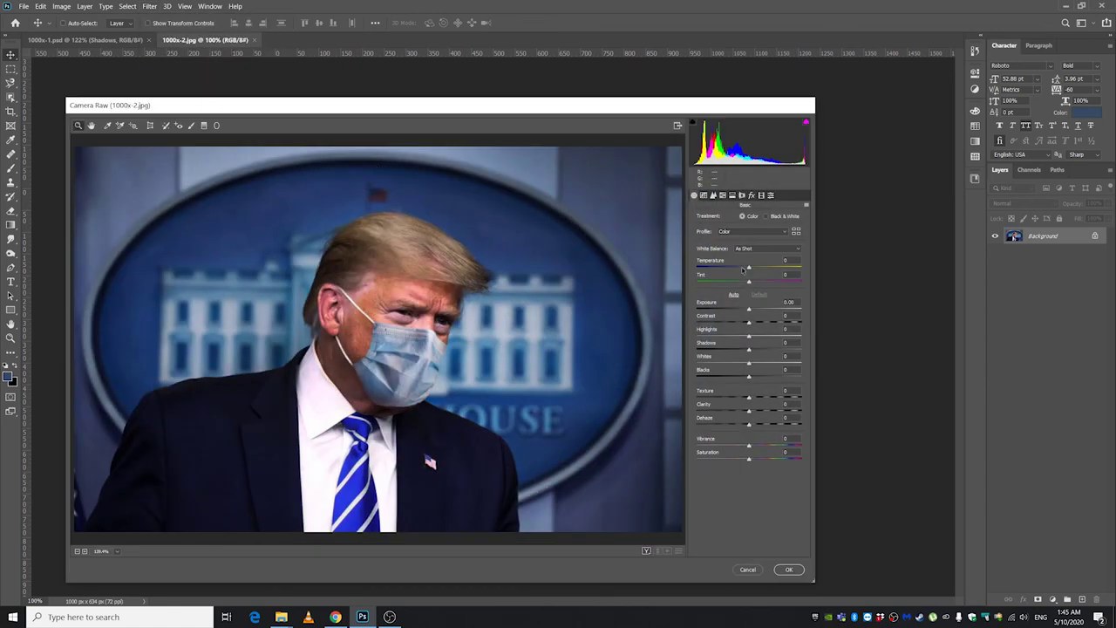
drag(748, 269, 753, 284)
drag(749, 310, 758, 323)
Set Highlights -73, Shadows +28, Whites -18, Texture +14, Clarity -17, Vibrance +13 and Saturation -23, and apply the Camera Raw grade.
drag(749, 338, 740, 338)
mouse_move(750, 350)
mouse_down()
mouse_move(698, 337)
mouse_move(764, 350)
mouse_move(740, 365)
mouse_up()
drag(749, 411, 746, 462)
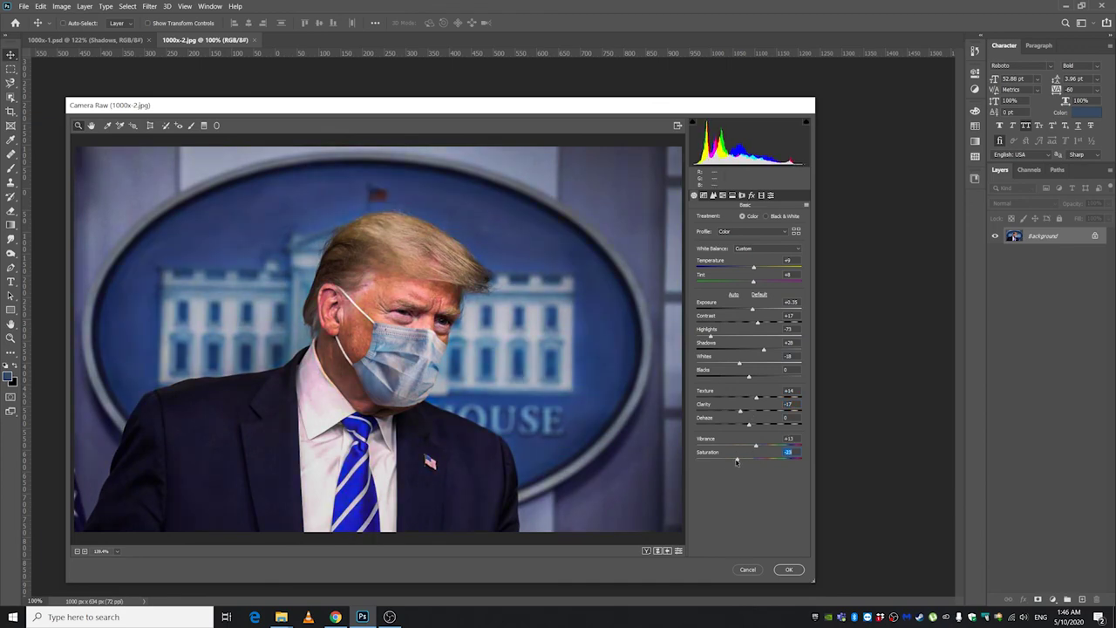
key(Return)
Refine the tones around the surgical mask on the graded picture with Burn tool strokes.
scroll(500, 334, up, 12)
key(b)
key(o)
drag(475, 349, 340, 363)
drag(497, 384, 543, 340)
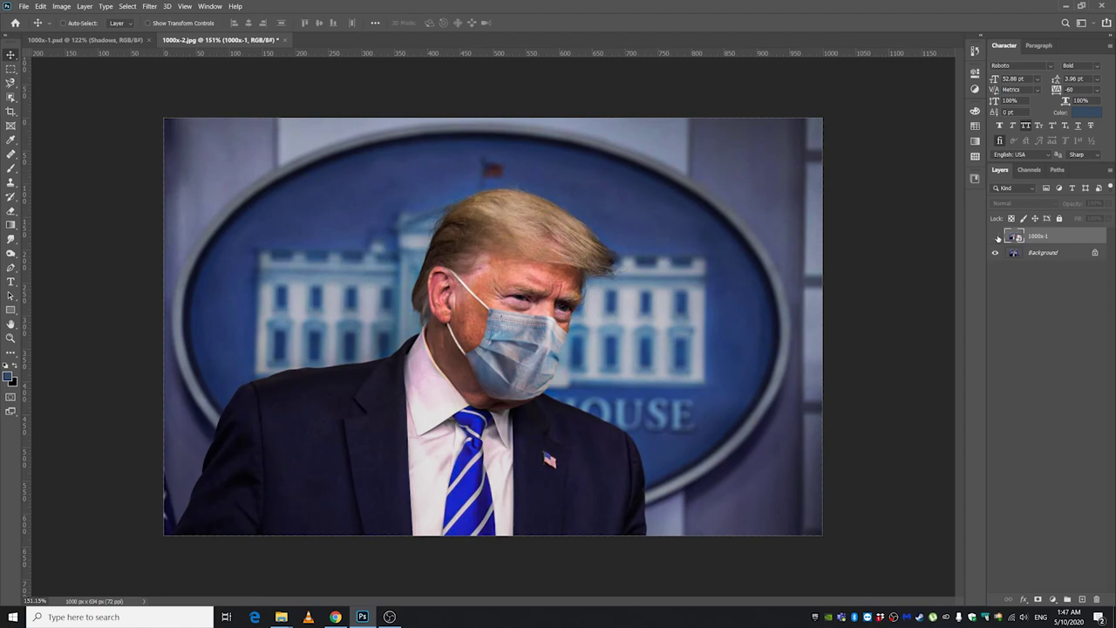
Compare the picture before and after the edit by repeatedly hiding and showing the 1000x-1 layer.
click(997, 237)
click(997, 238)
click(999, 238)
click(999, 238)
click(999, 238)
click(998, 238)
click(999, 238)
click(999, 238)
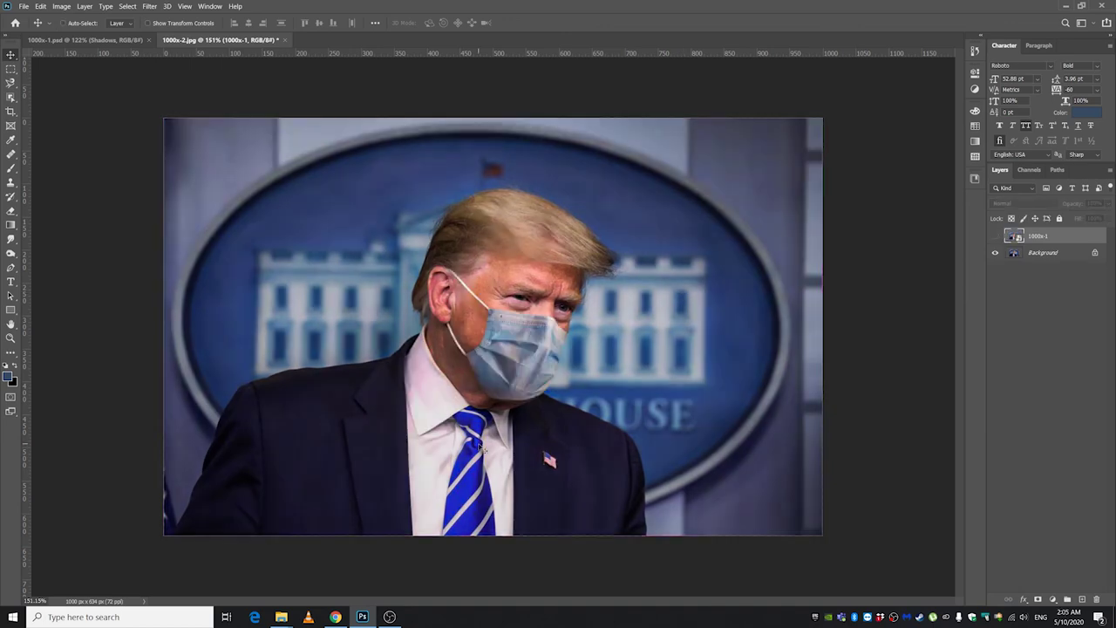